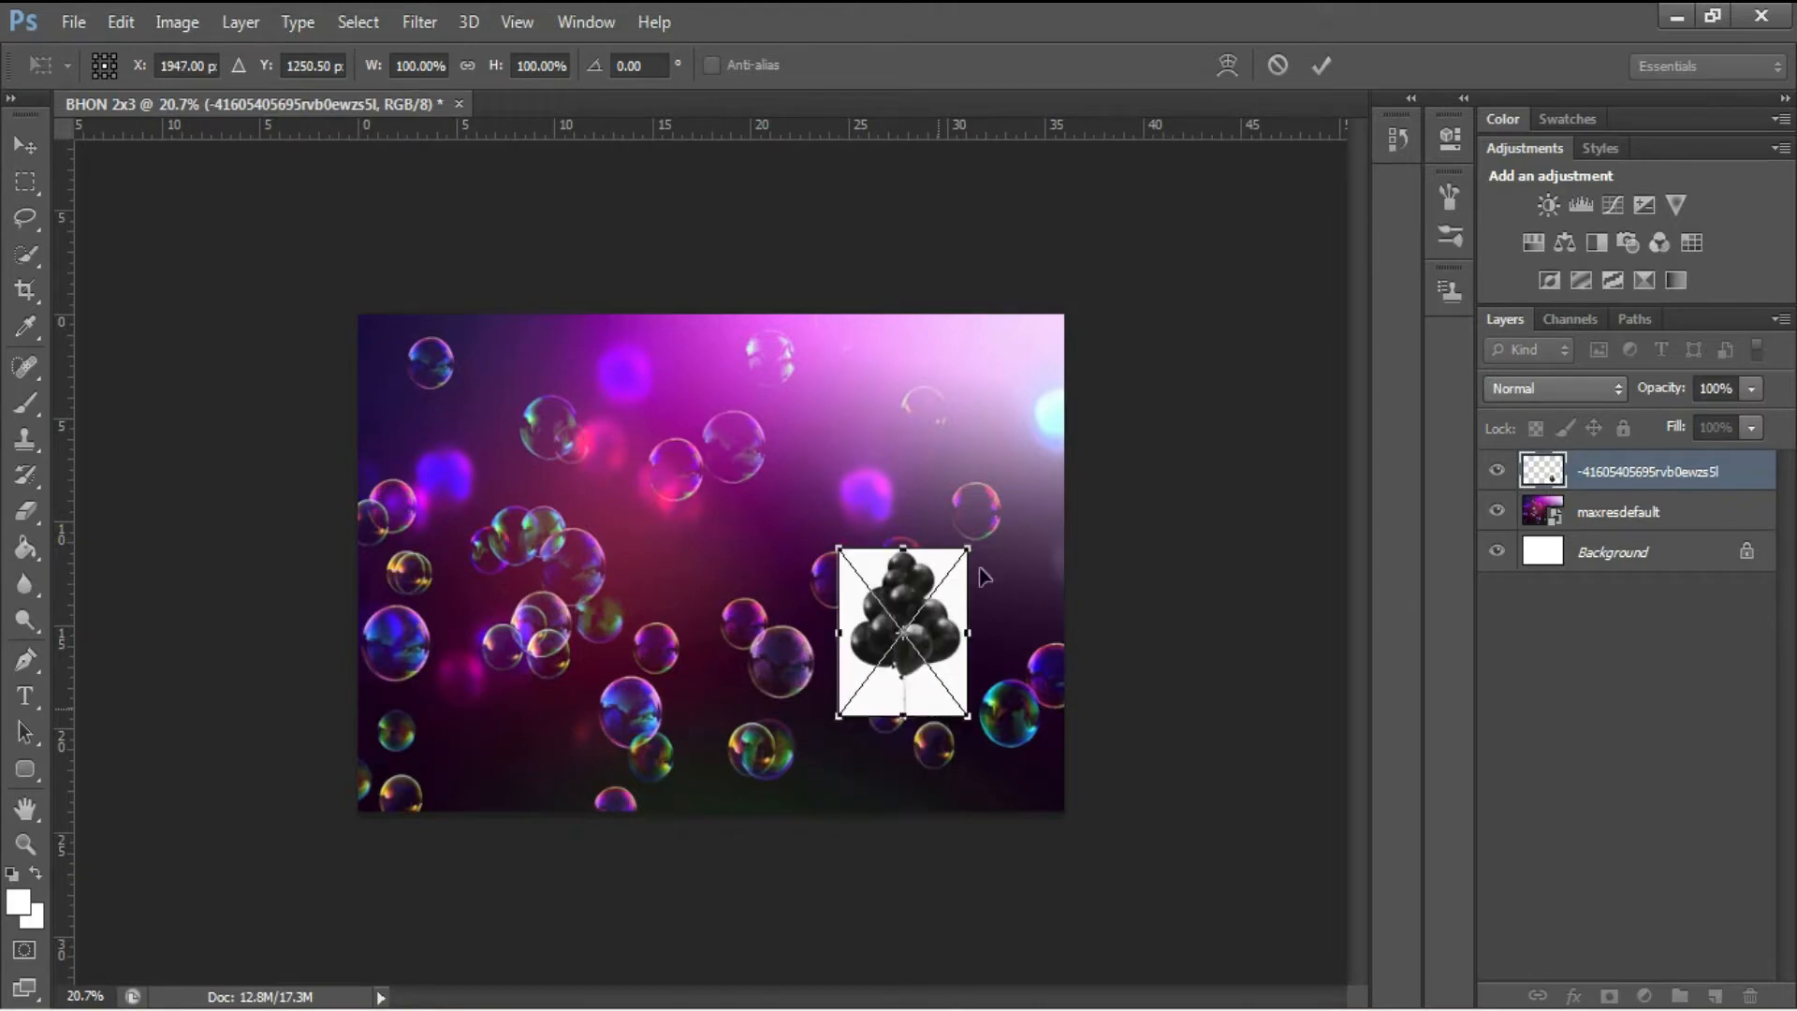
Step: Enlarge the placed balloon image to about 284% along the canvas's right edge and commit the placement
left_click_drag(1161, 666, 1095, 622)
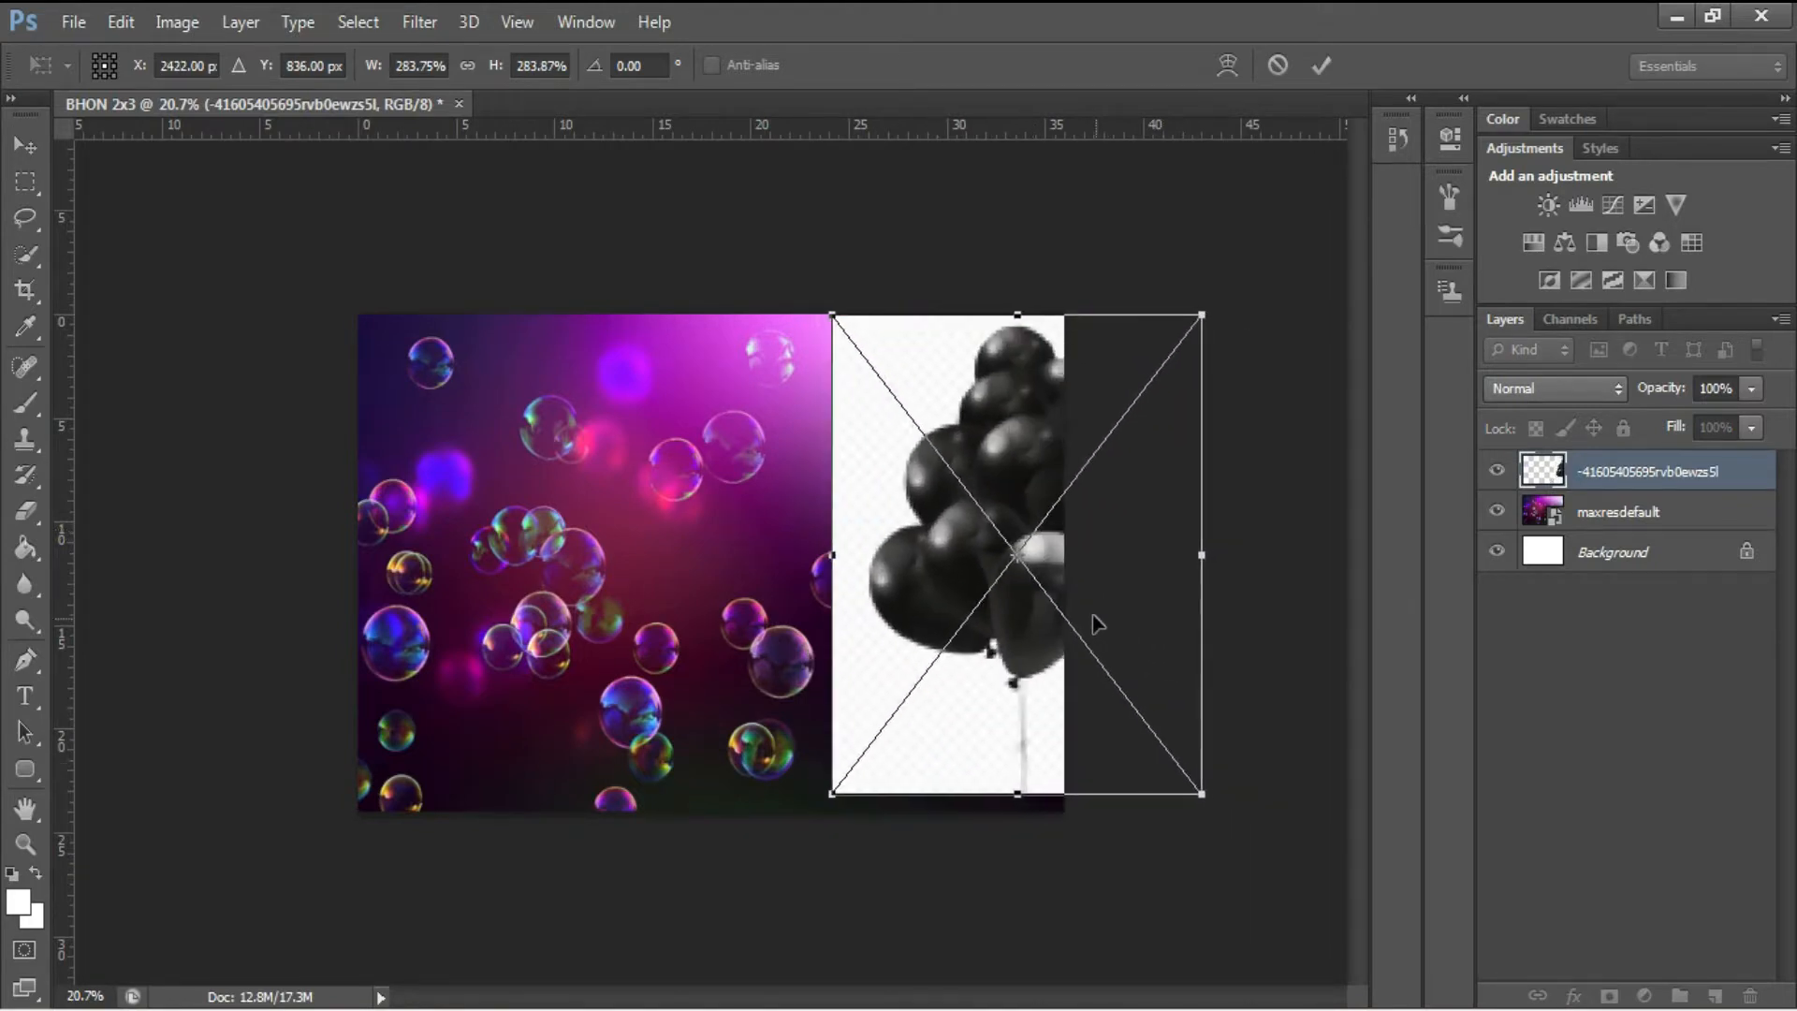
key("Return")
key("t")
Step: Rasterize the balloon layer and remove the white background around the balloons with the Magic Eraser
key("e")
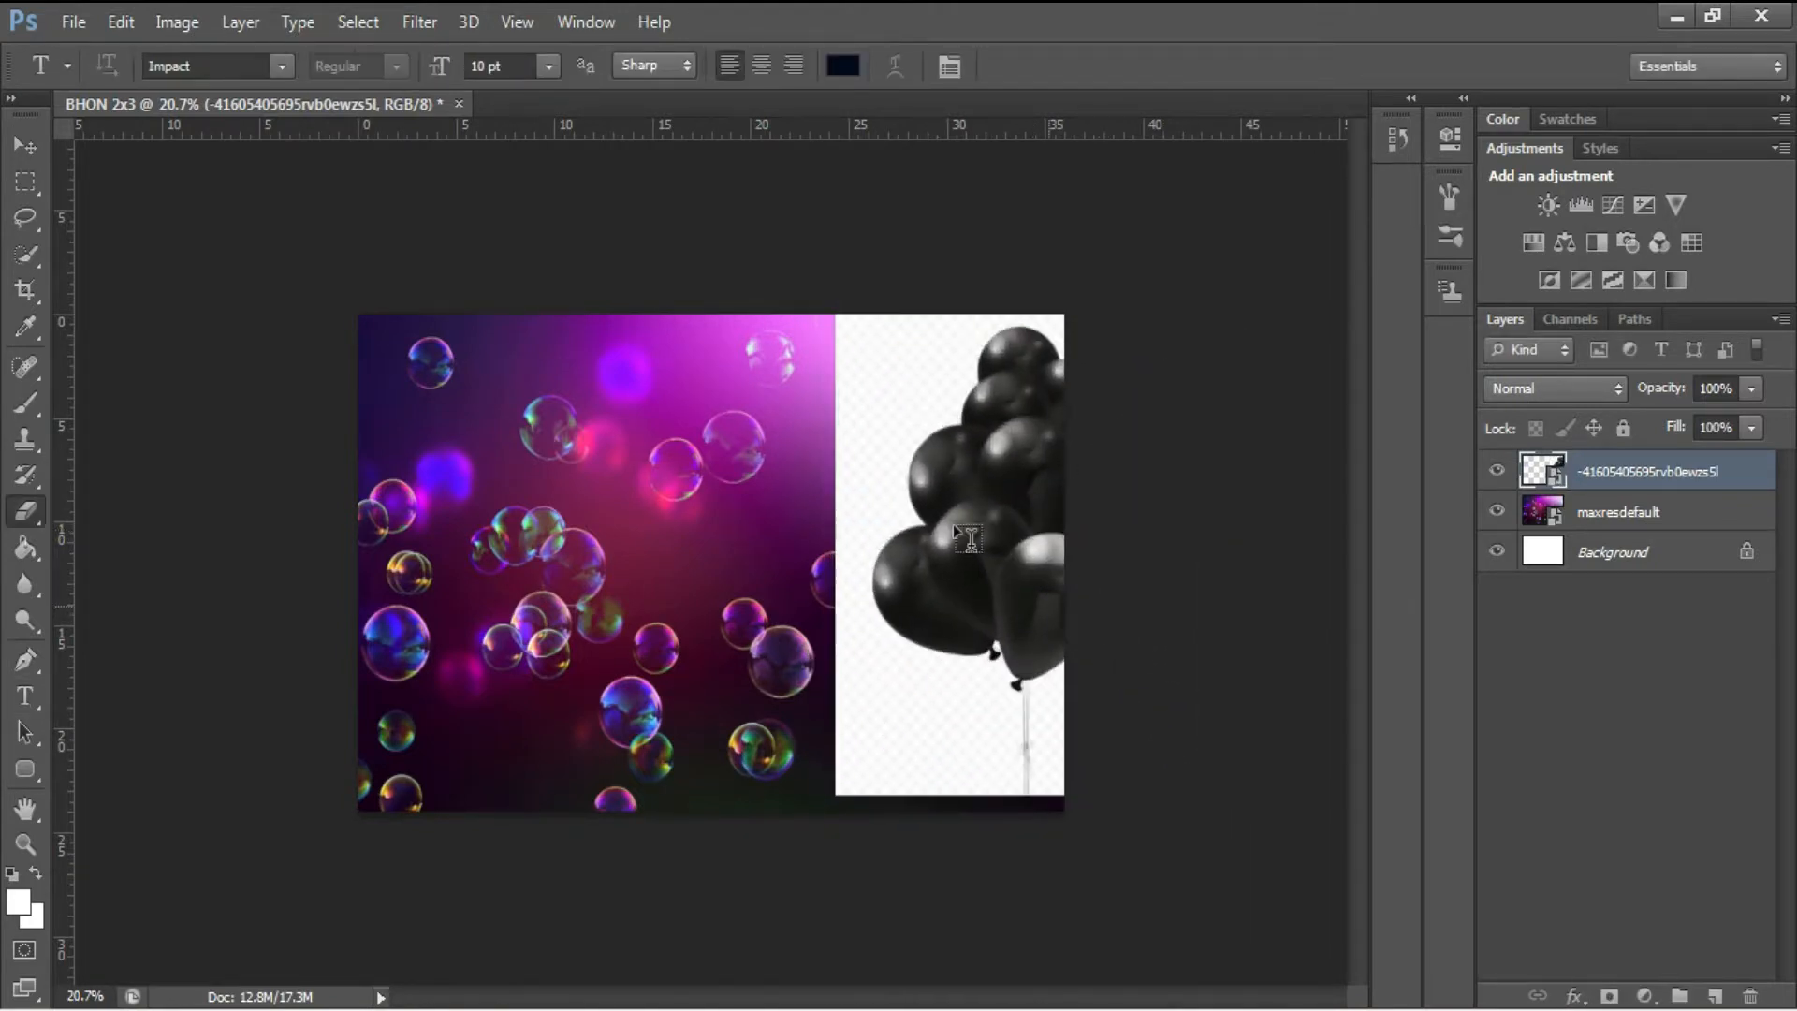
left_click(917, 401)
left_click(866, 420)
right_click(28, 514)
left_click(131, 564)
left_click(874, 456)
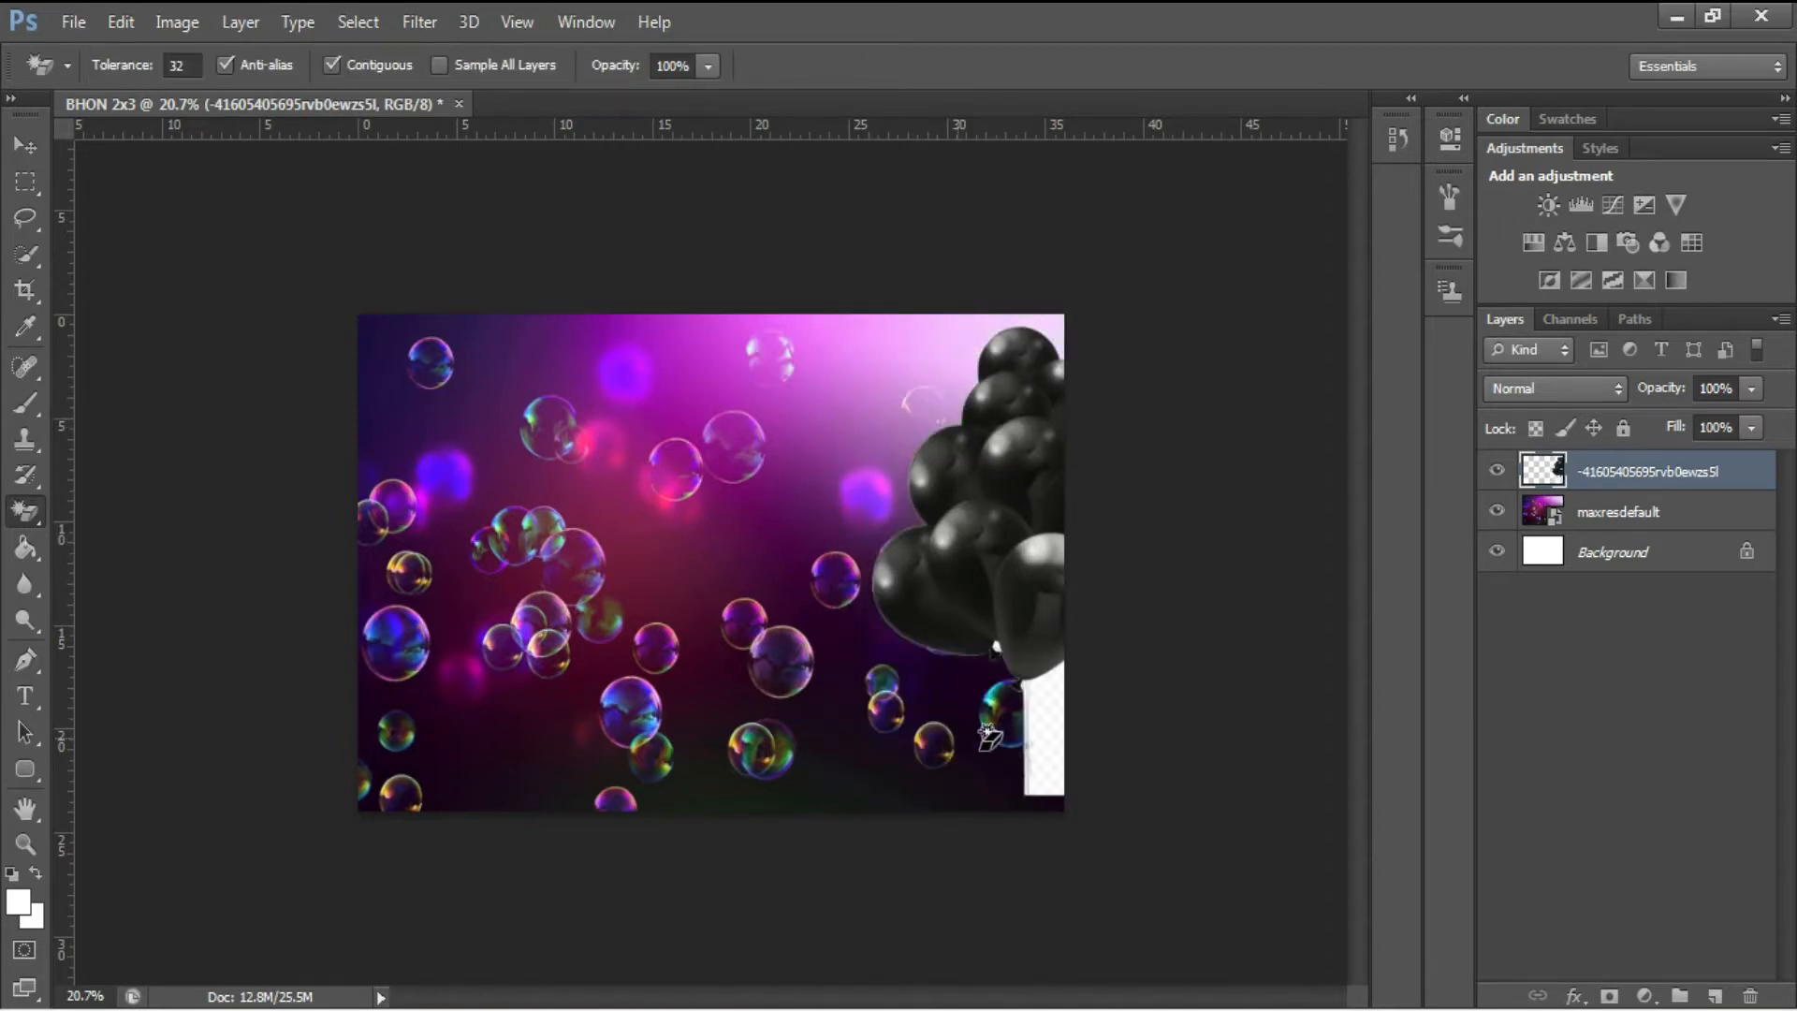
left_click(1060, 725)
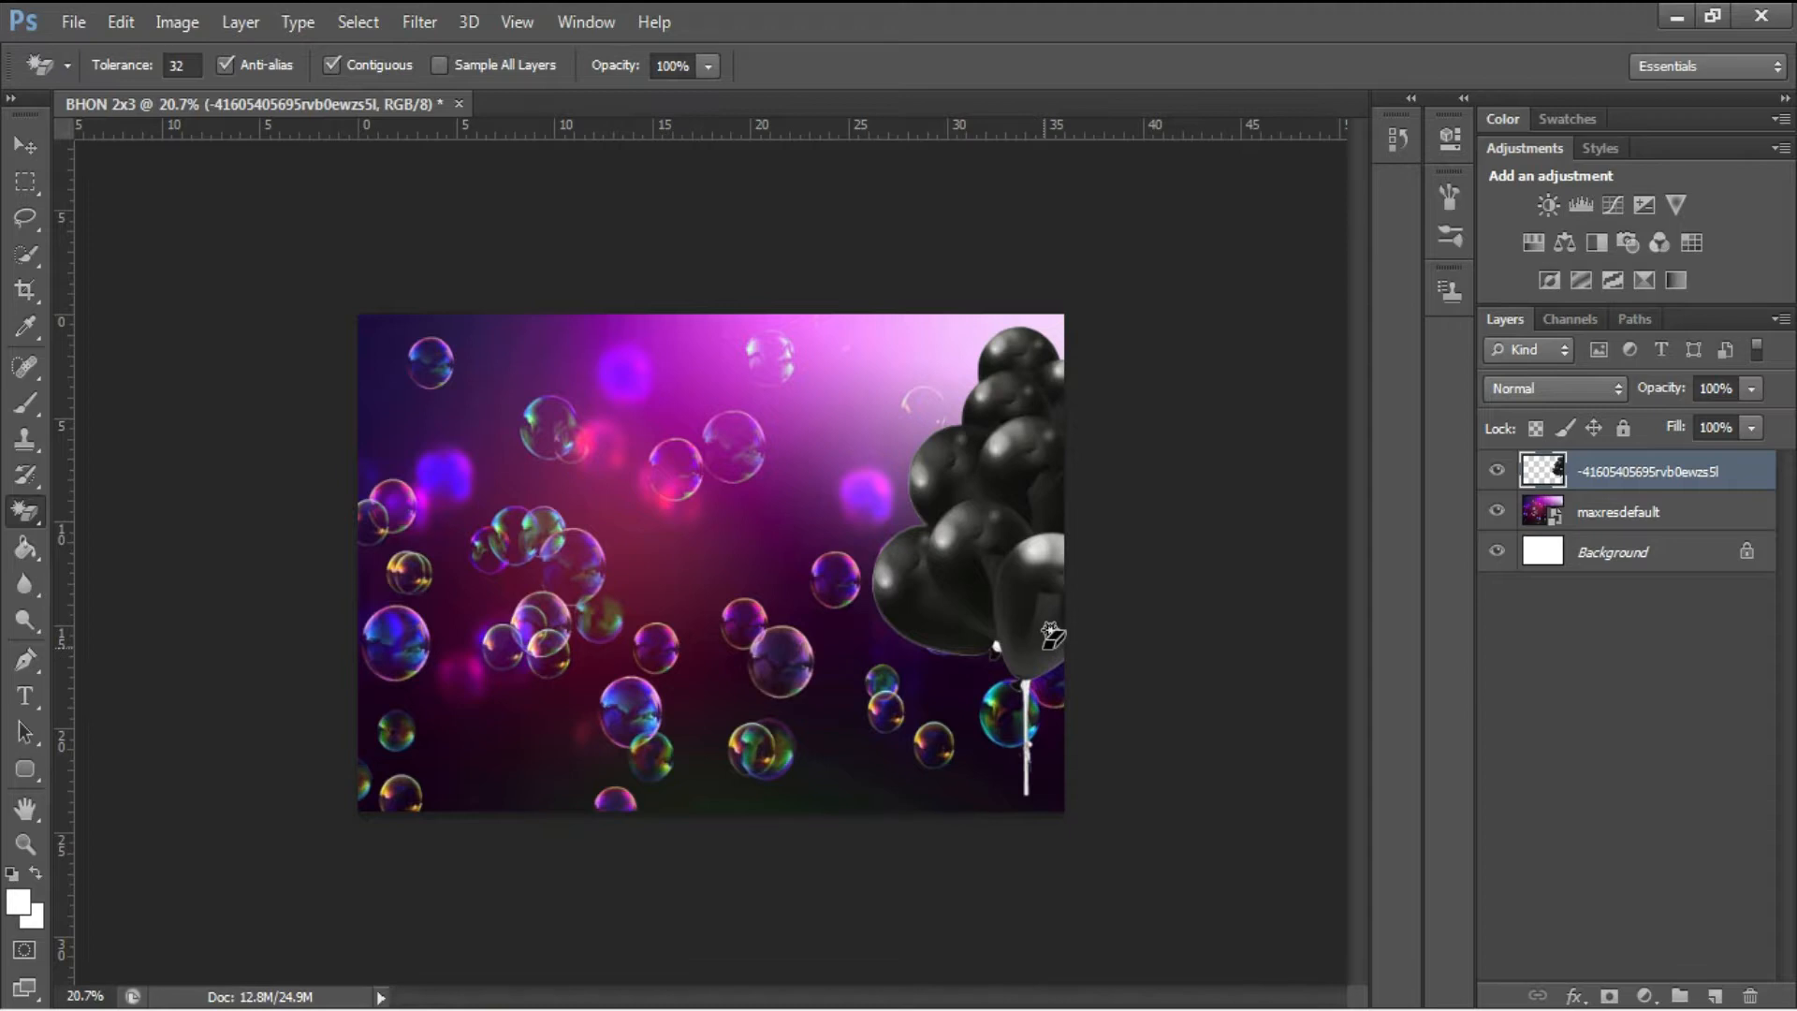
Step: Reduce the balloon layer's opacity to 82% in its blending options
right_click(1614, 482)
left_click(1282, 184)
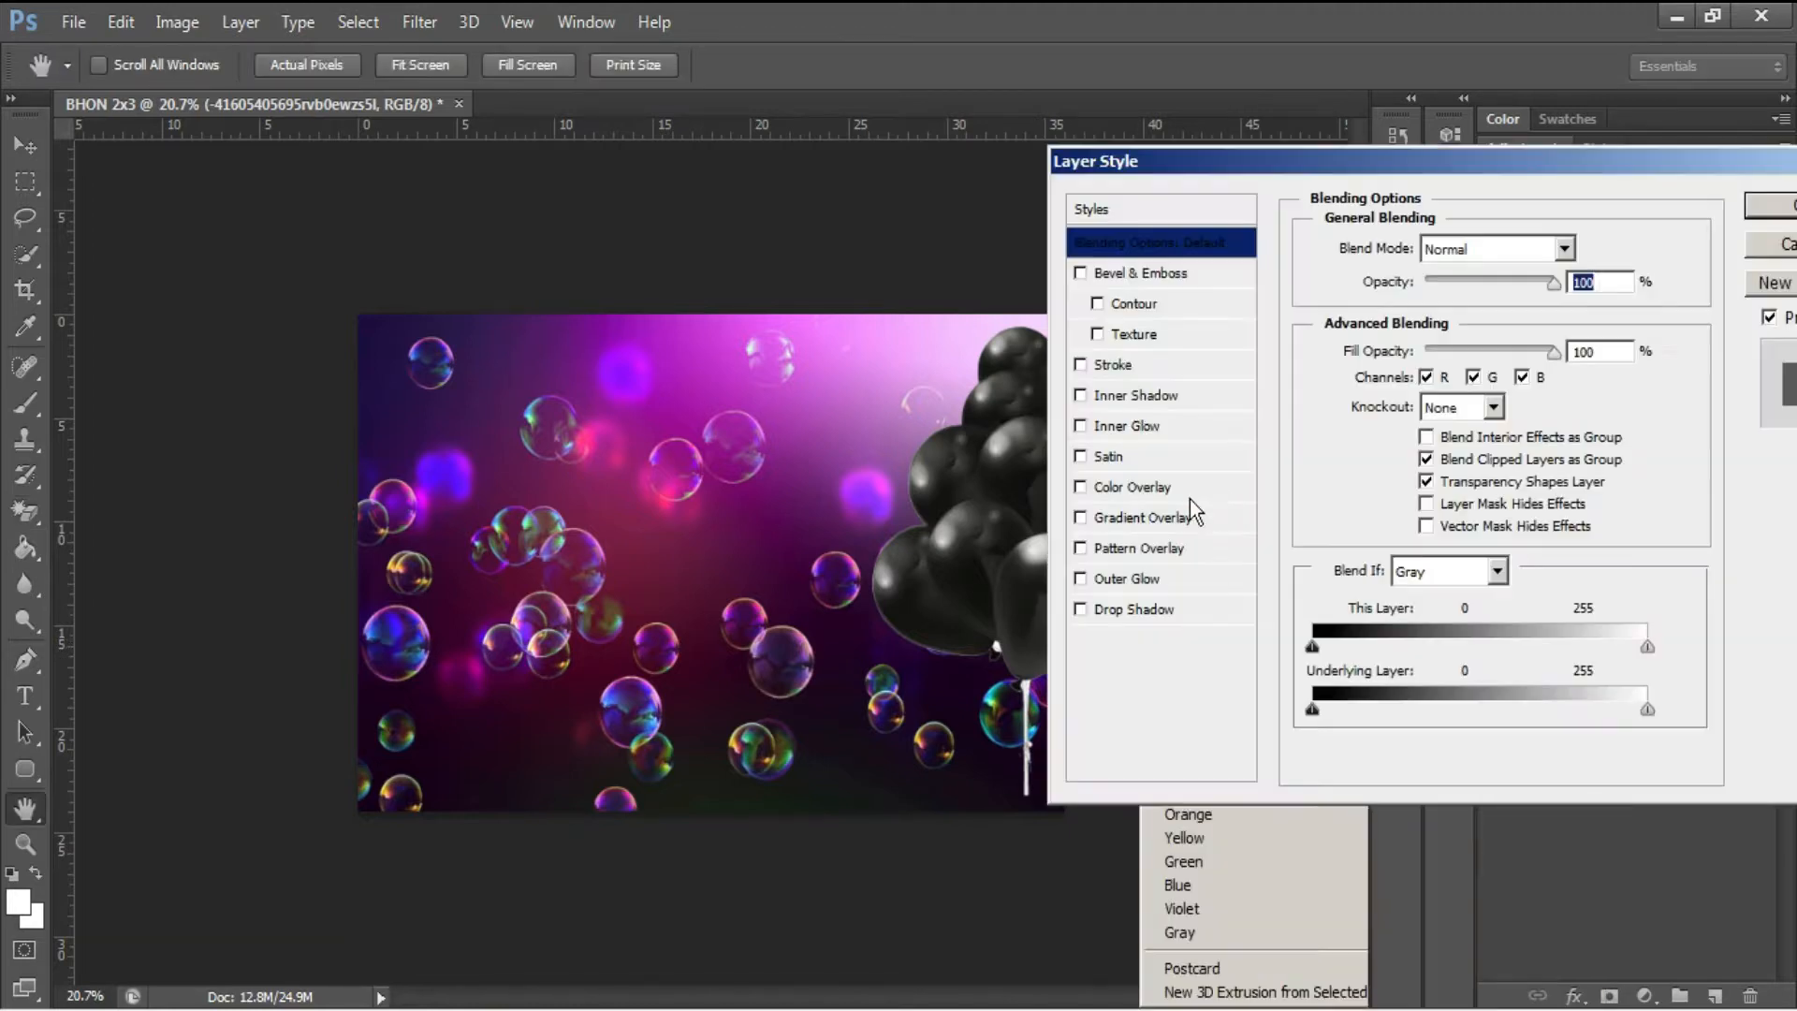
left_click_drag(1552, 283, 1530, 283)
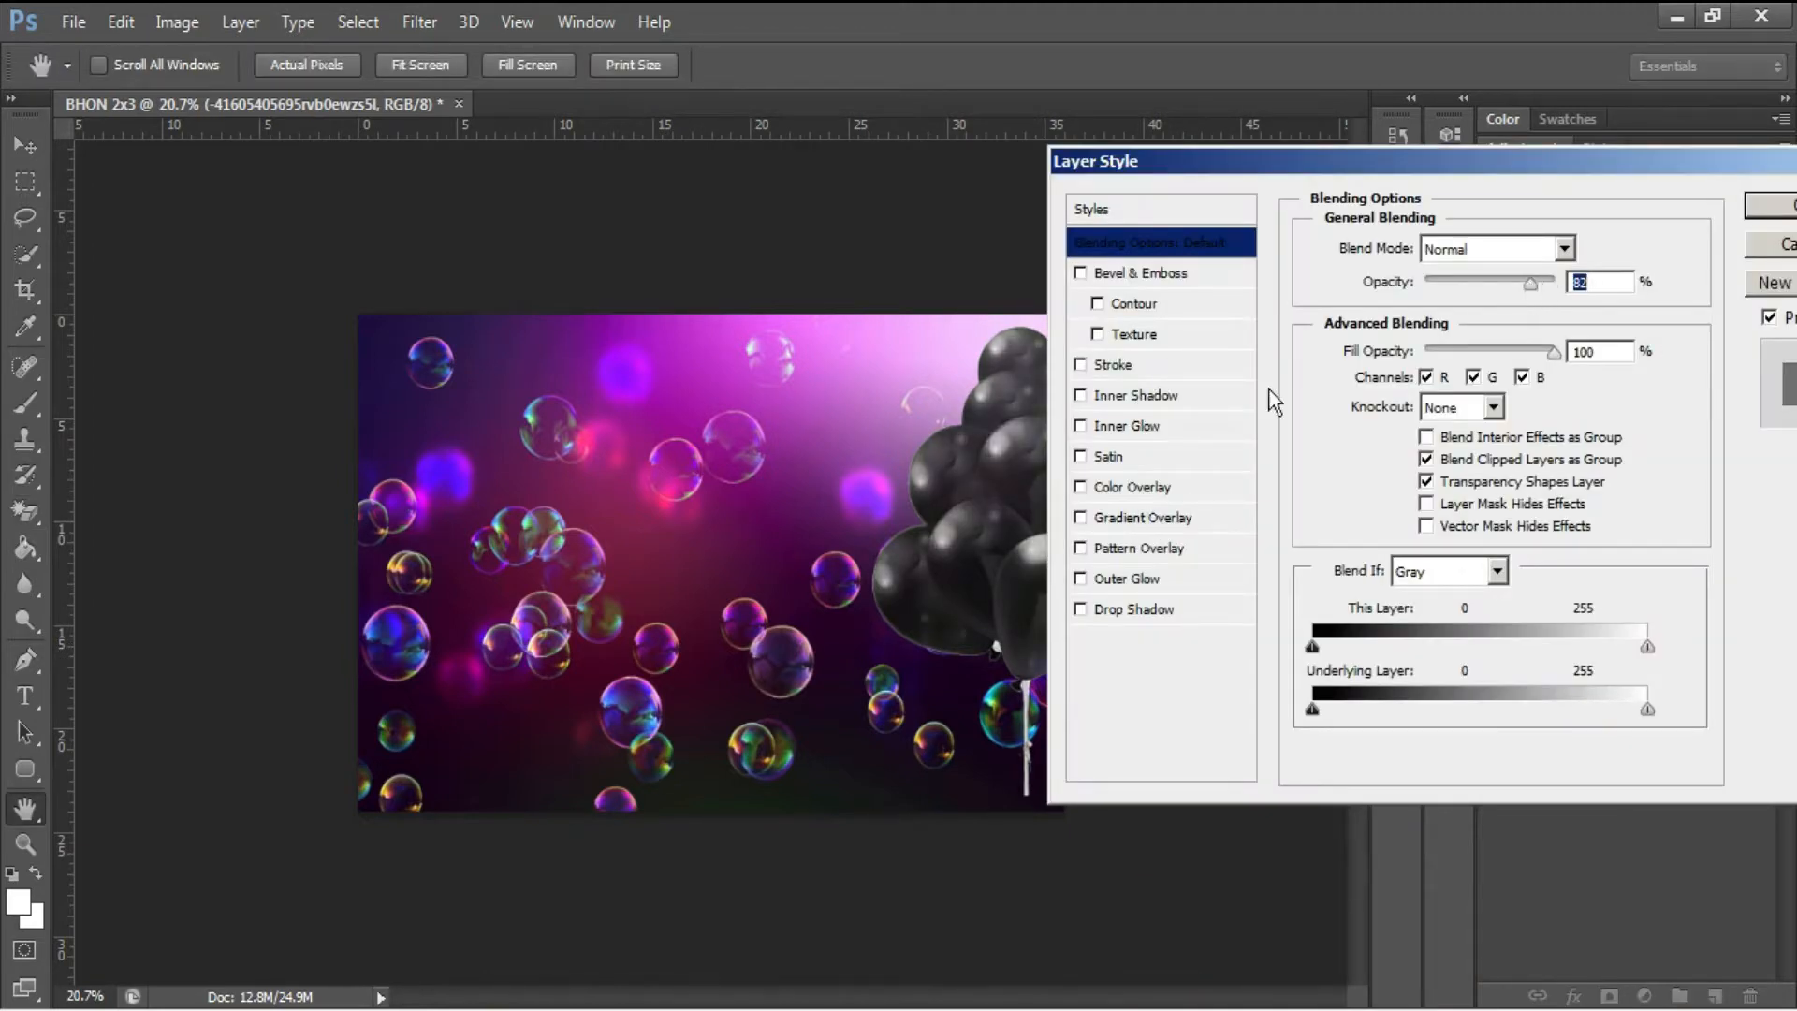
Step: Add a white Outer Glow to the balloon layer with 44% opacity and a size of 24 px
left_click(1147, 579)
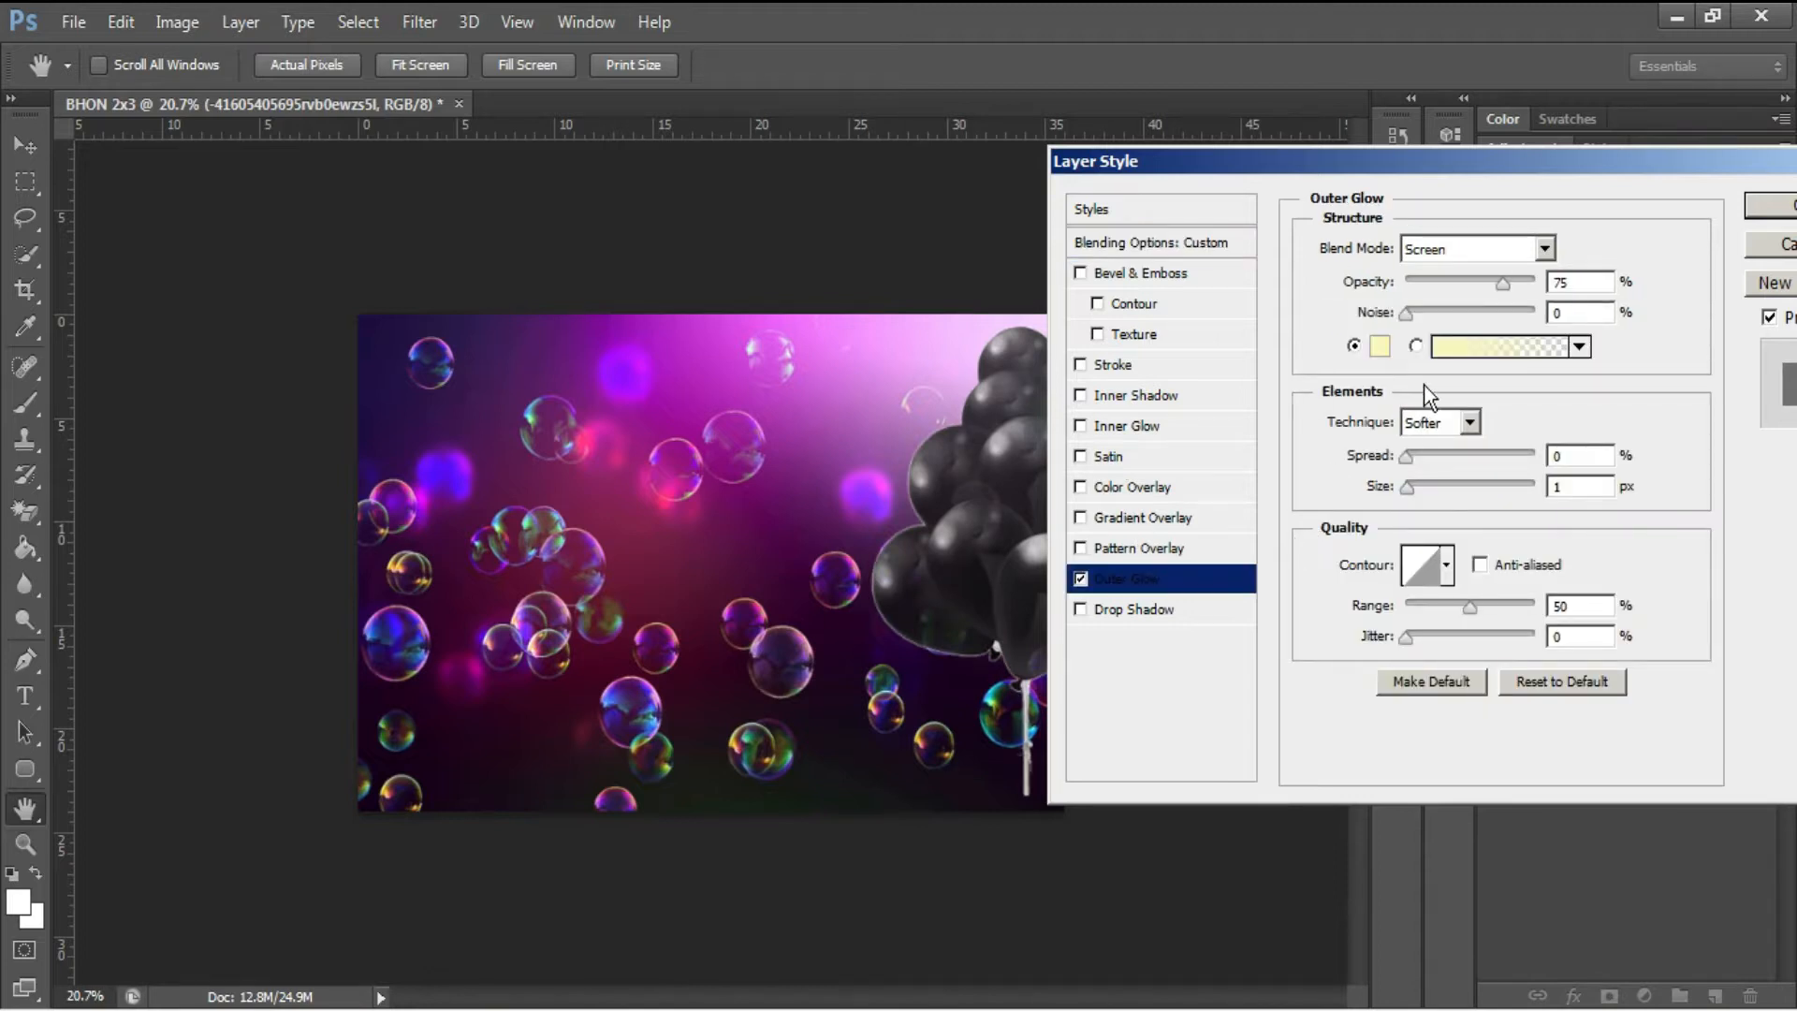
left_click(1419, 488)
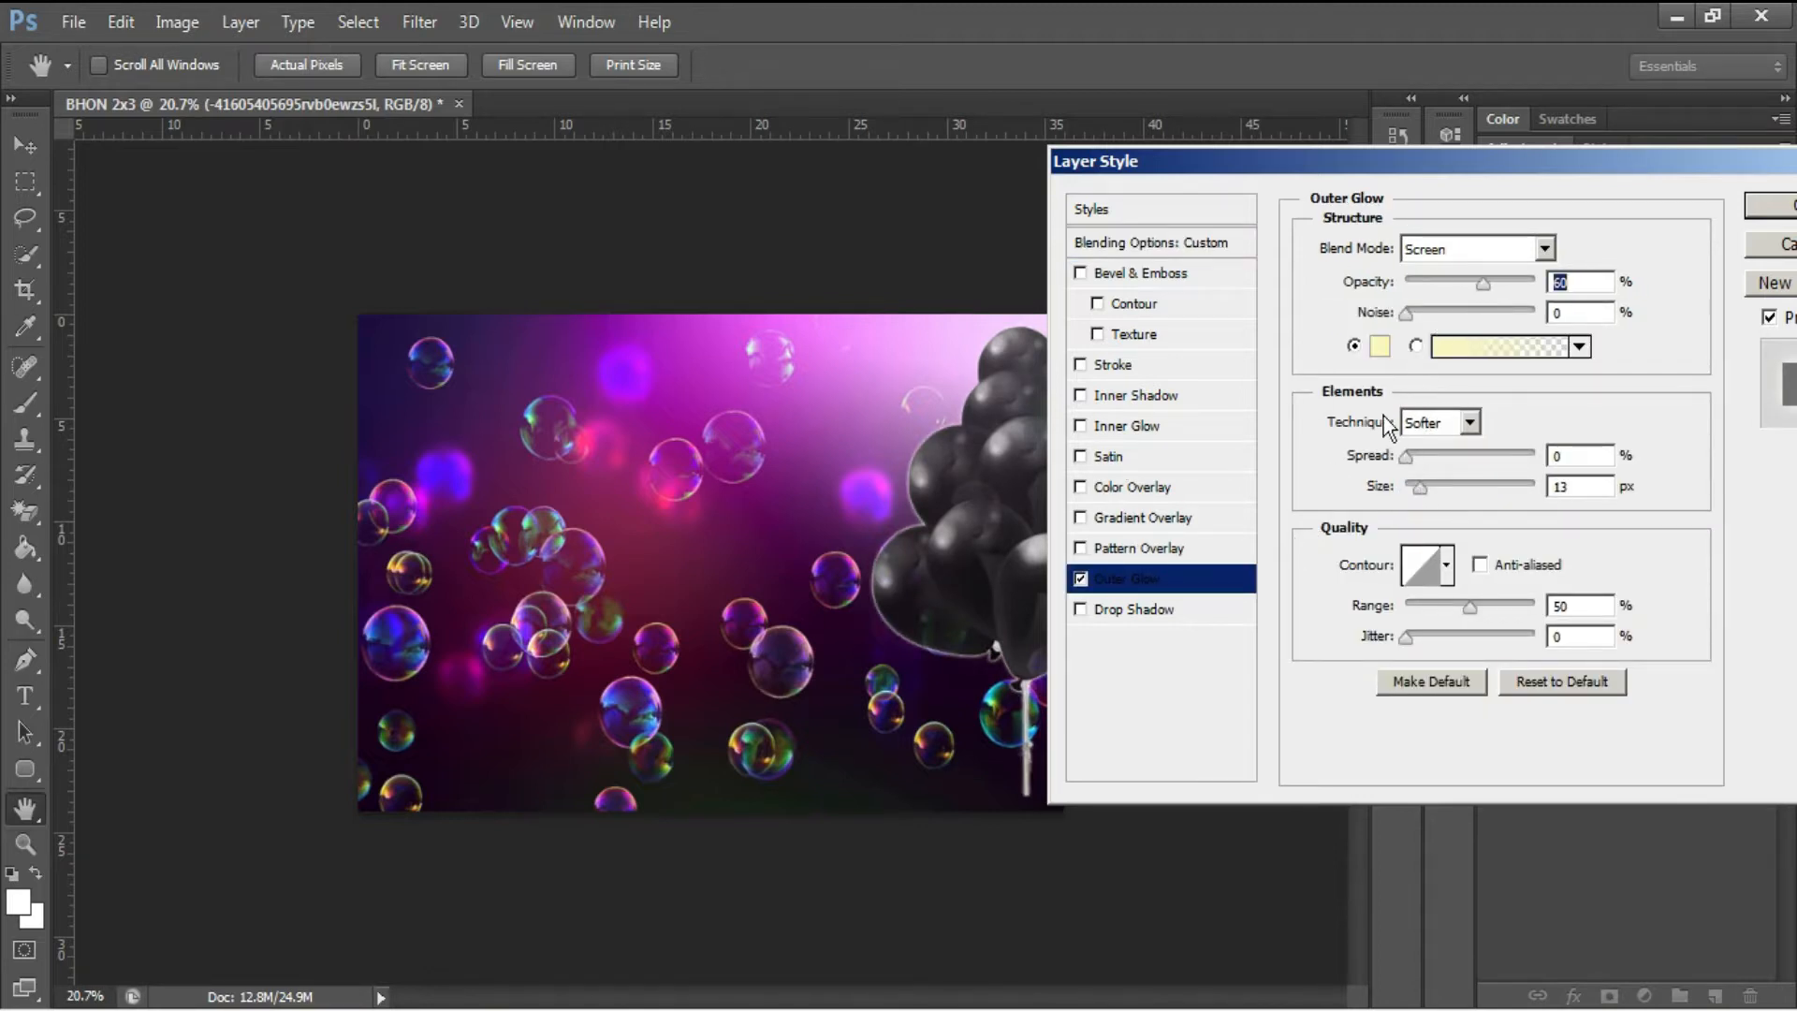
left_click(1386, 346)
left_click(1087, 197)
left_click(1709, 216)
left_click_drag(1473, 283, 1467, 283)
left_click(1423, 487)
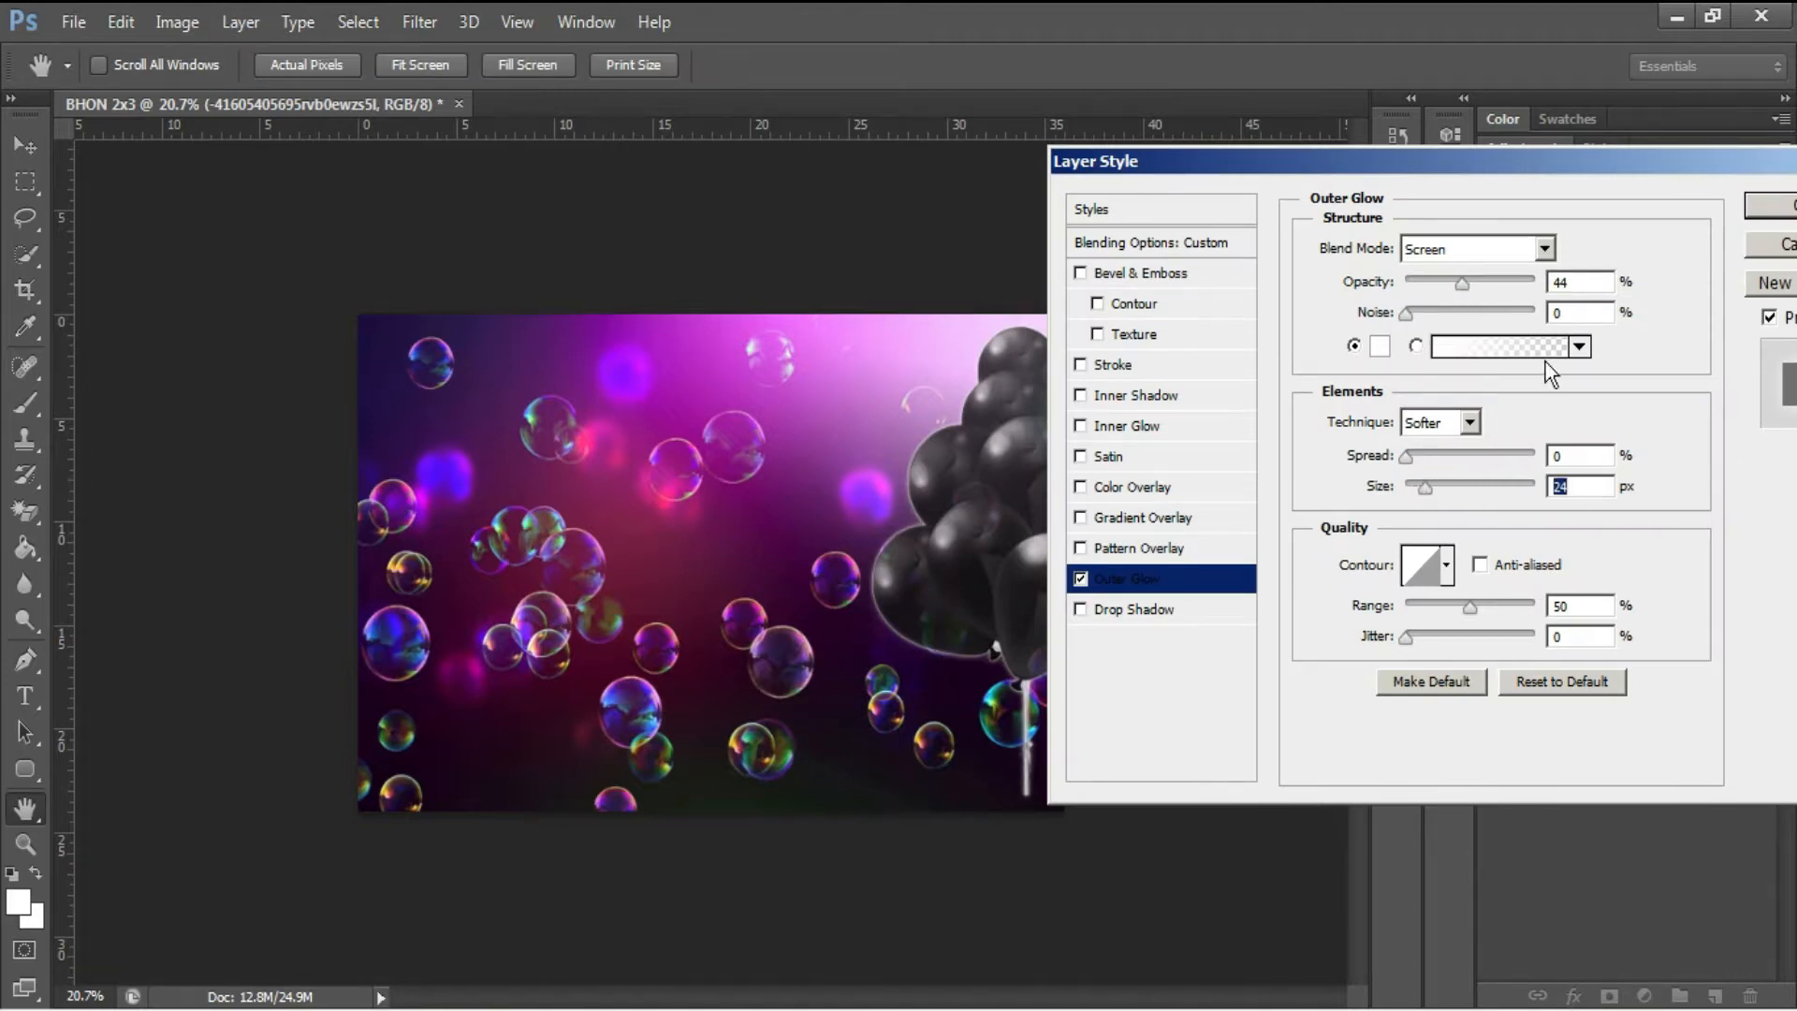
left_click(1779, 217)
Step: Scale the balloon layer to about 85%, rotate it -5.5° and reposition it near the canvas's right edge
key("w")
key("ctrl+t")
left_click_drag(1215, 318, 1162, 393)
left_click_drag(1243, 404, 1227, 385)
left_click_drag(1079, 491, 1082, 462)
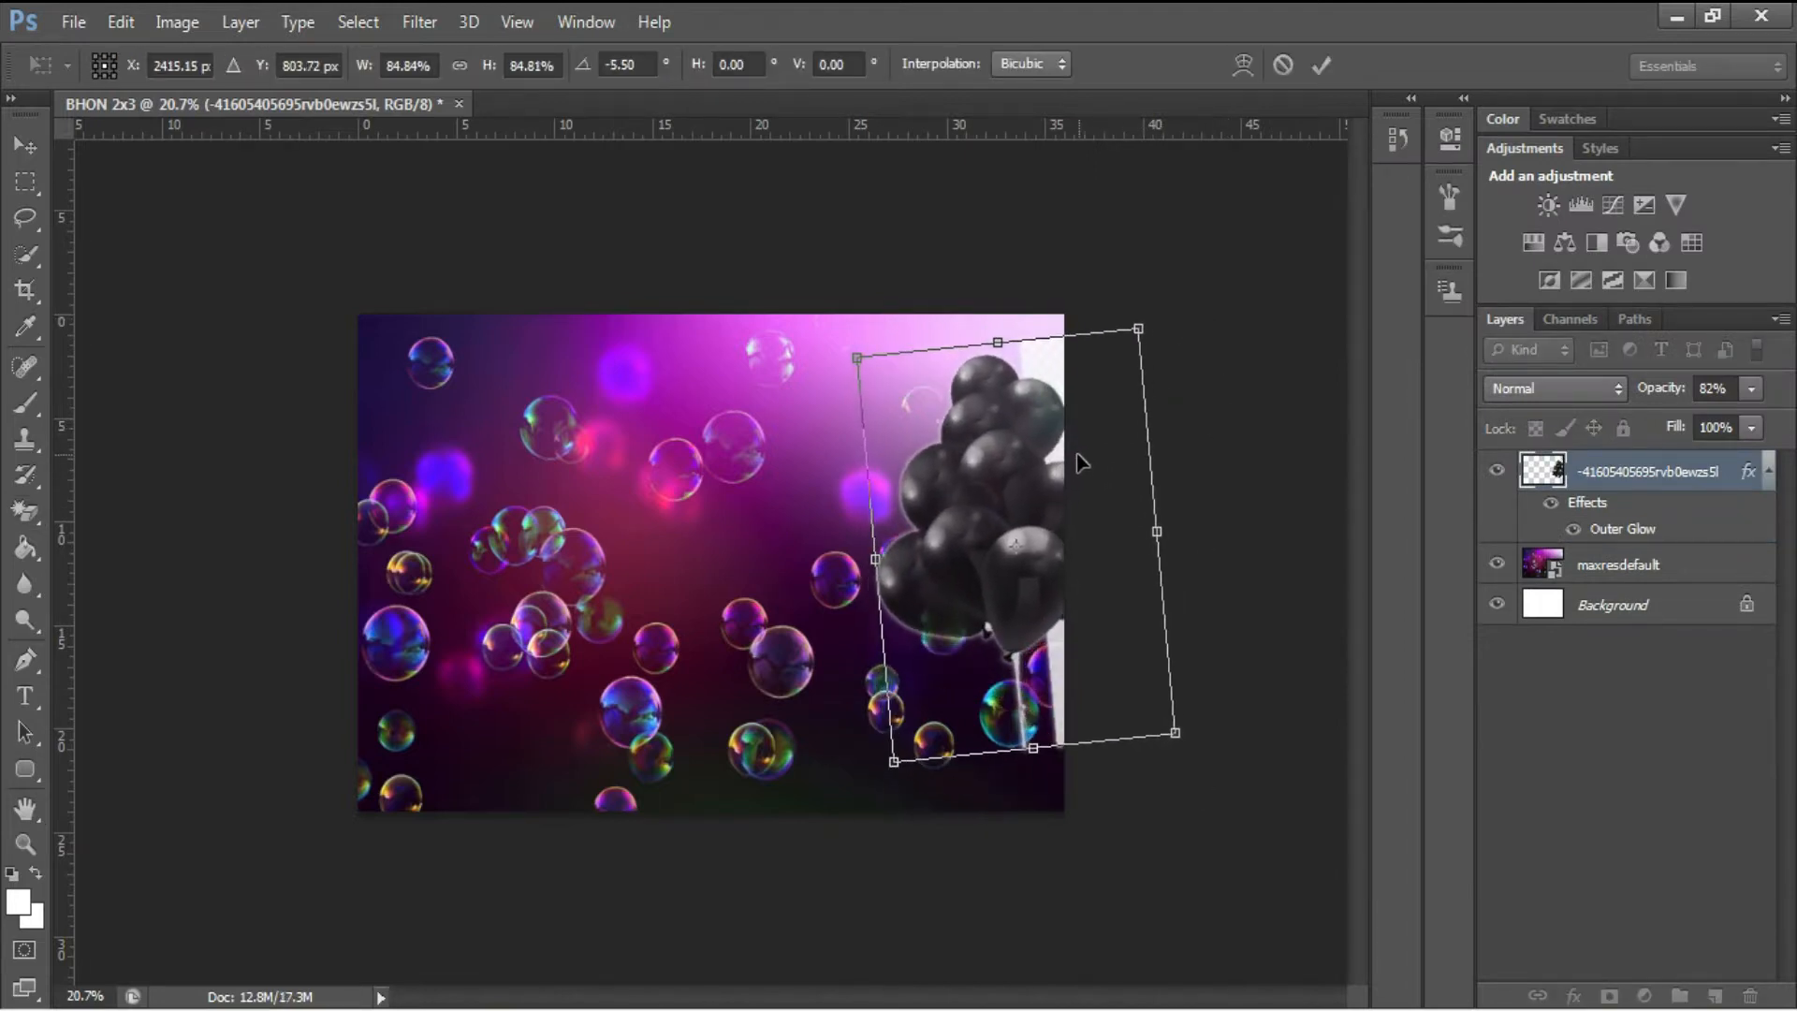
key("Return")
Step: Erase the remaining white patches beside the balloons and move the balloons slightly down and to the right
left_click(1063, 370)
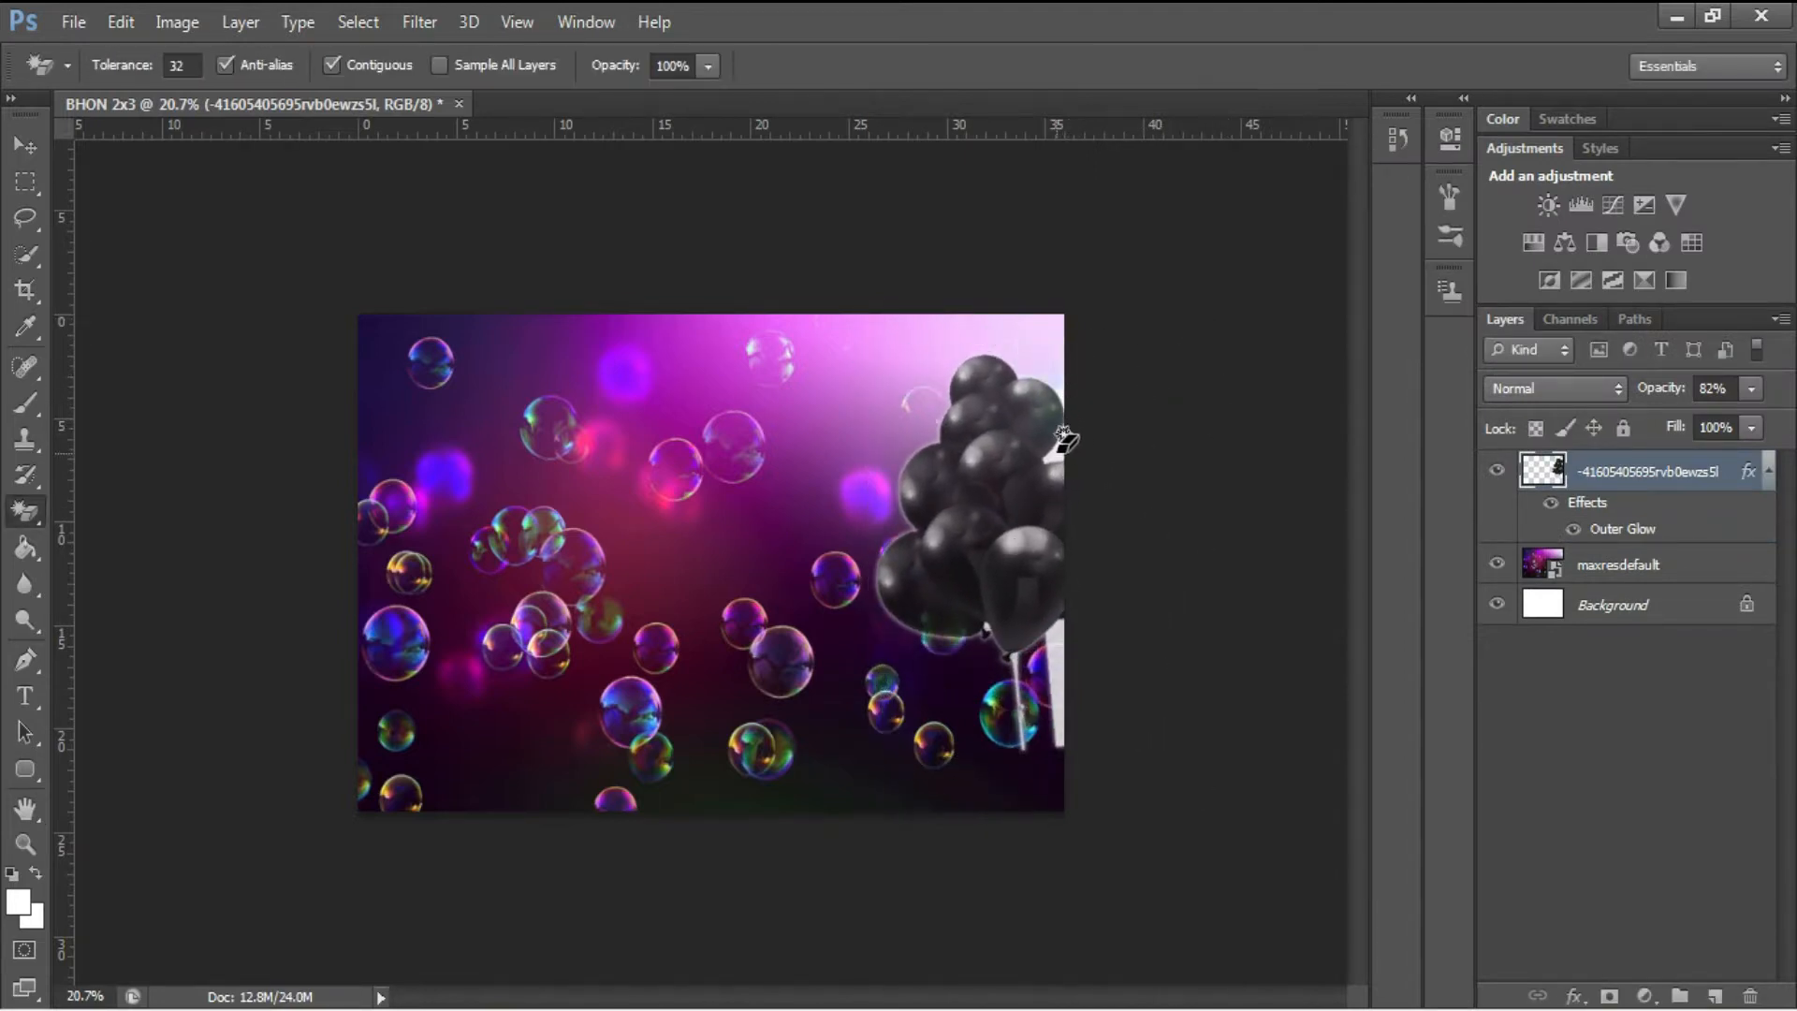
left_click(1055, 658)
key("v")
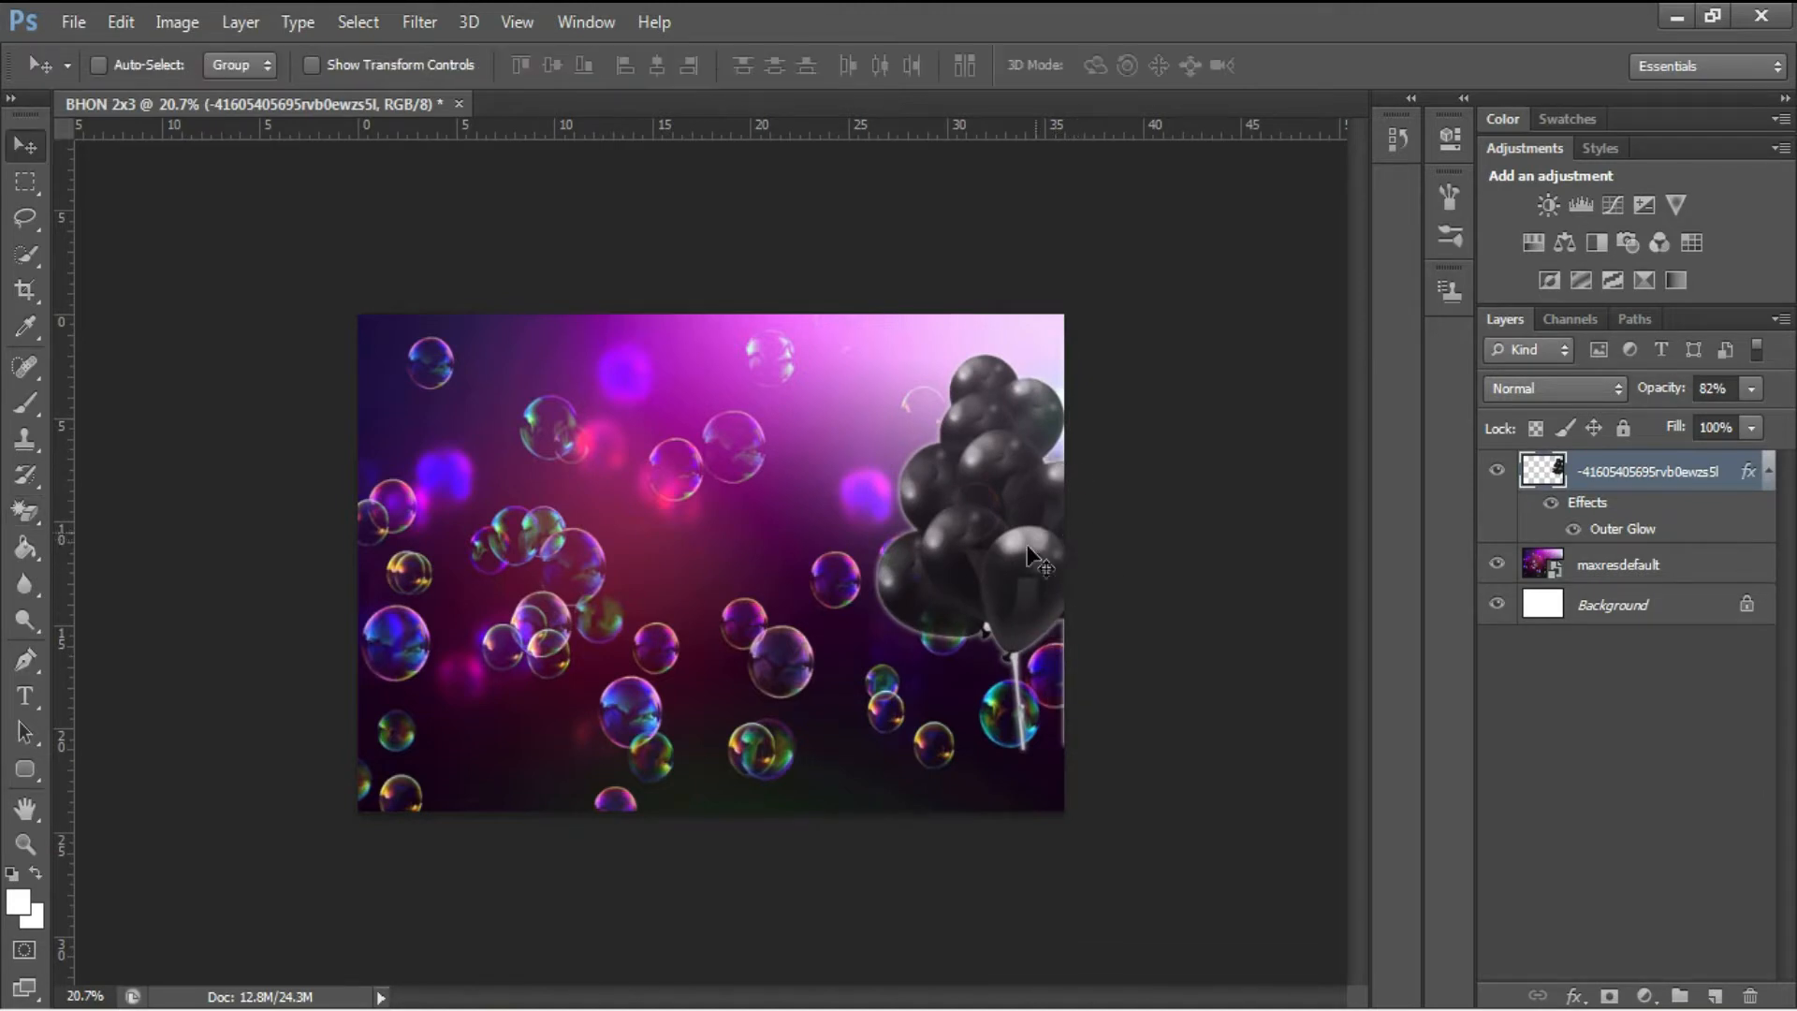
left_click_drag(1016, 573, 1047, 621)
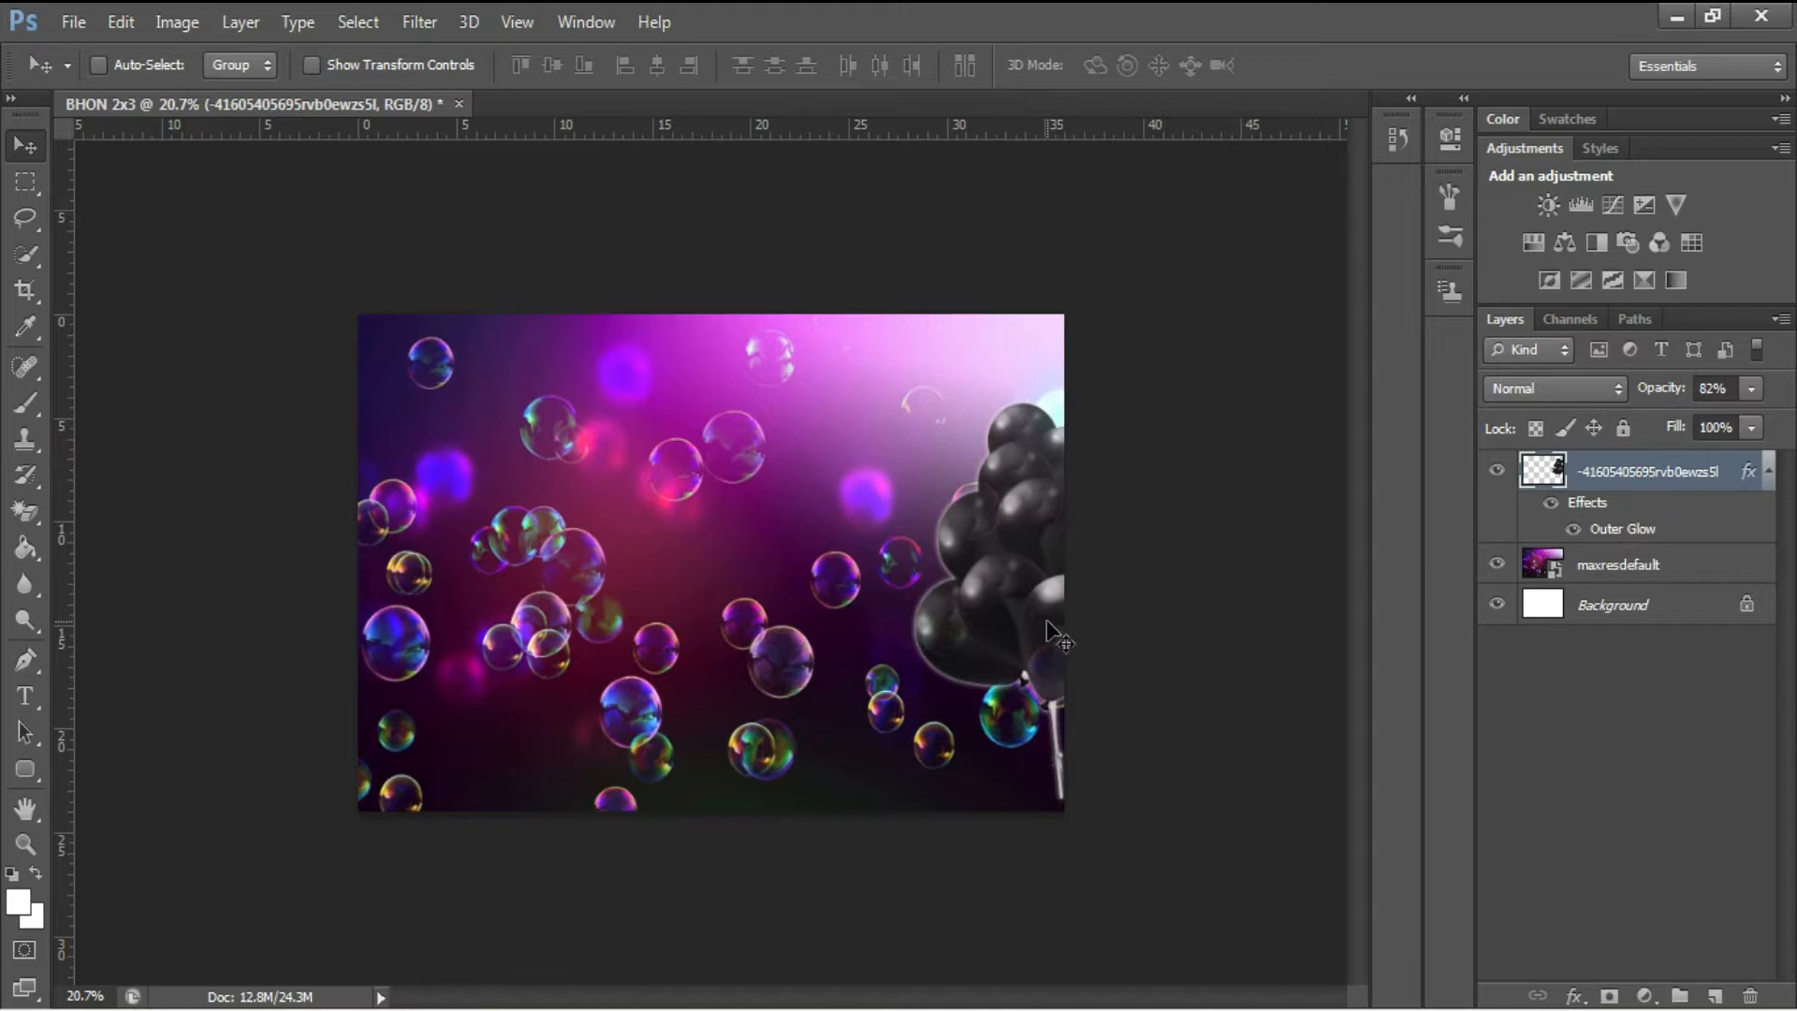
Step: Scale the balloon layer to about 124% so it fills the canvas's right side
key("ctrl+t")
left_click_drag(1217, 369, 1283, 272)
left_click_drag(1216, 433, 1201, 456)
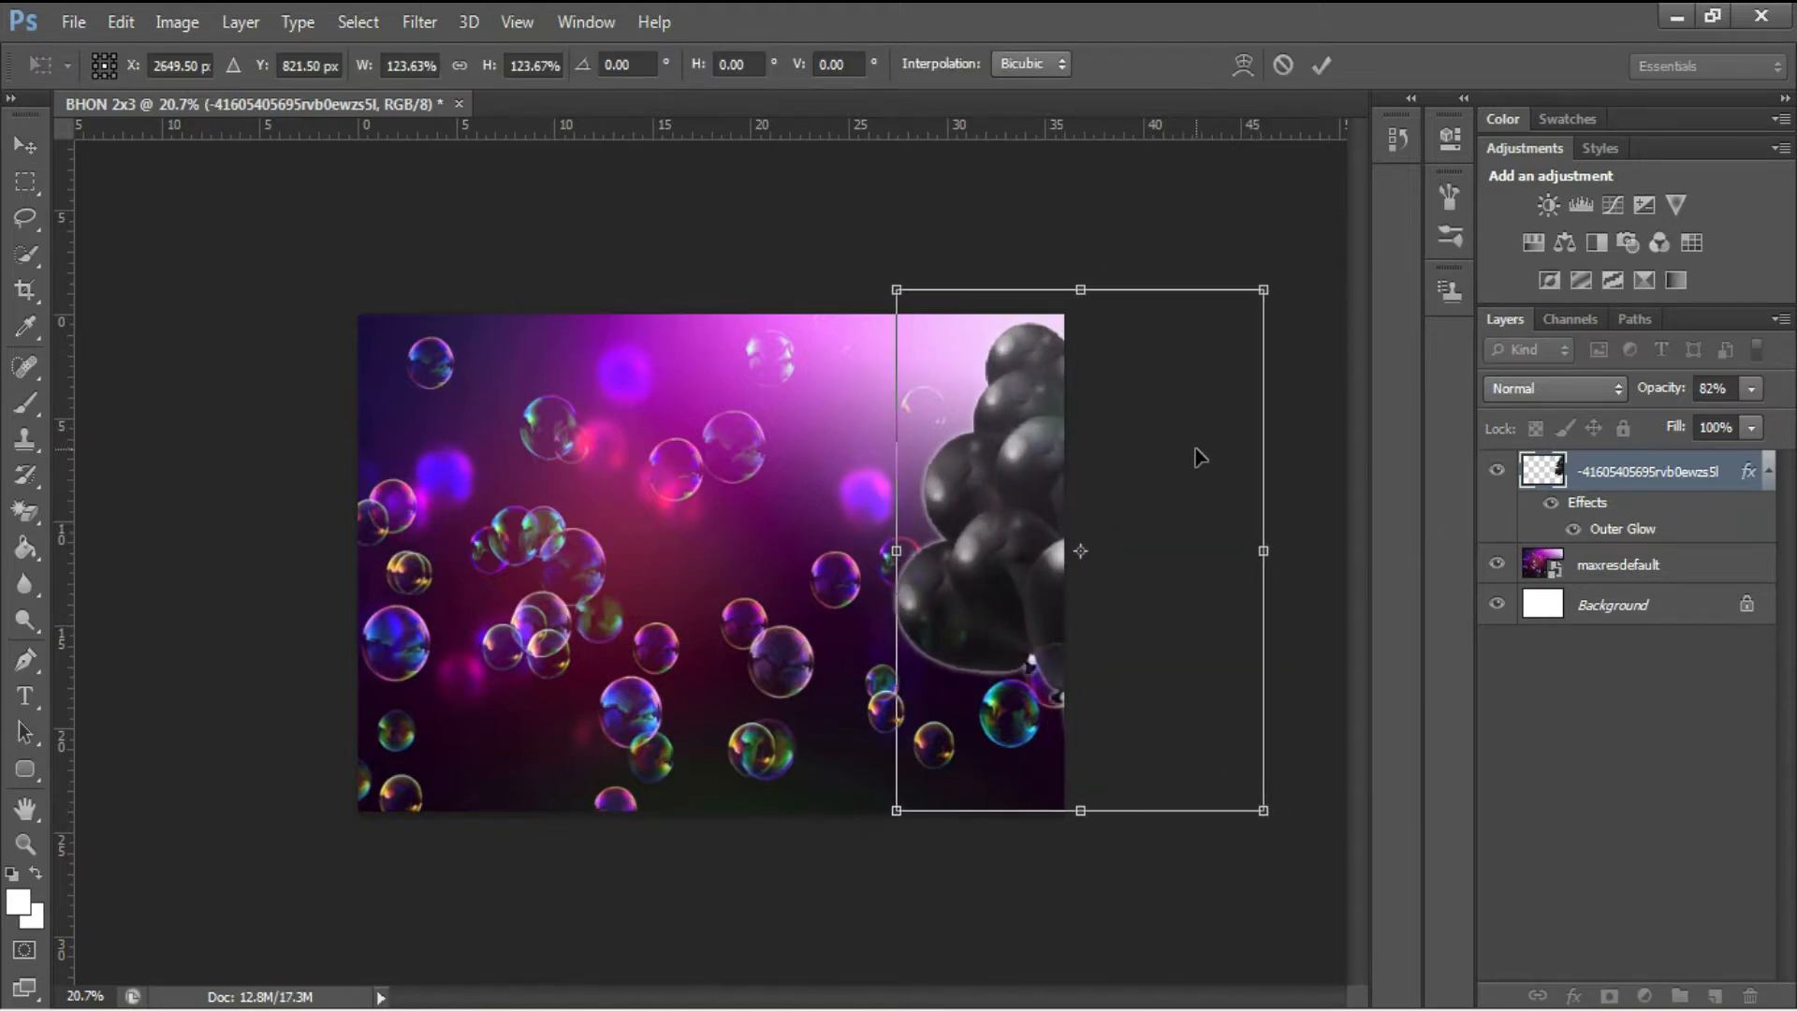
key("Return")
Step: Open the portrait photo of the man sitting cross-legged against the block wall
scroll(1036, 540, "up", 3)
left_click(68, 17)
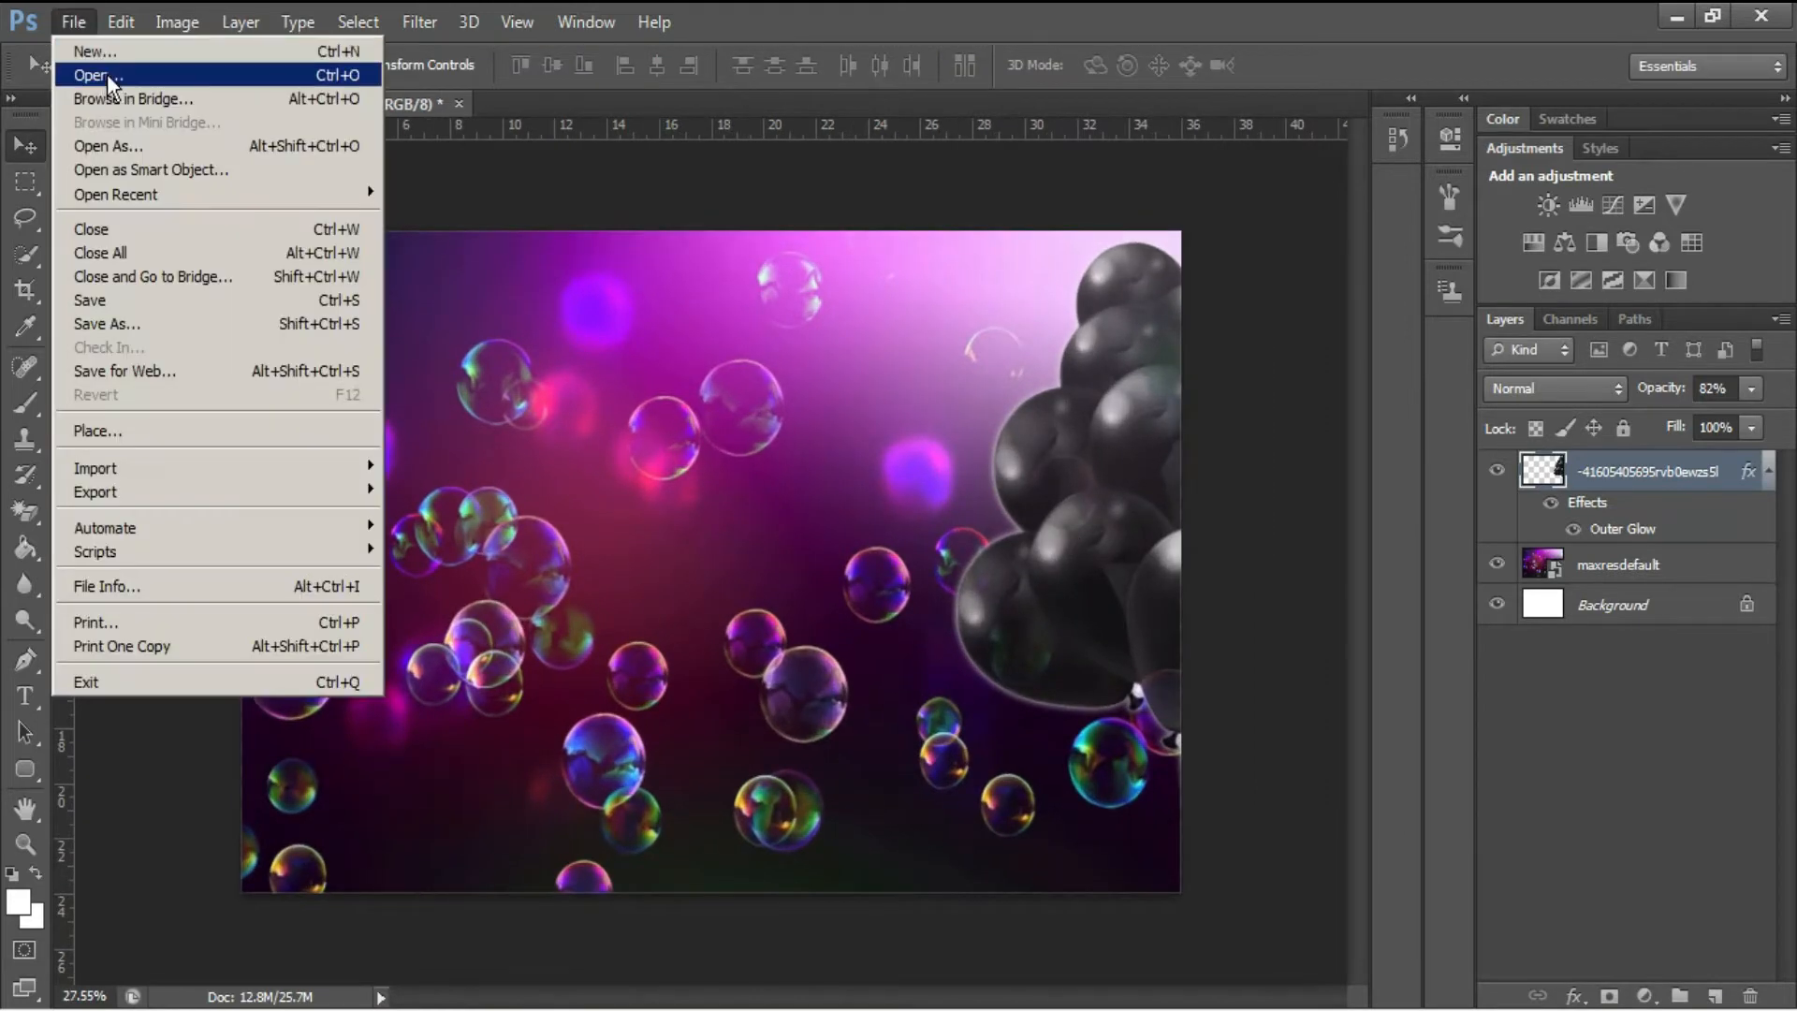
left_click(105, 73)
double_click(366, 185)
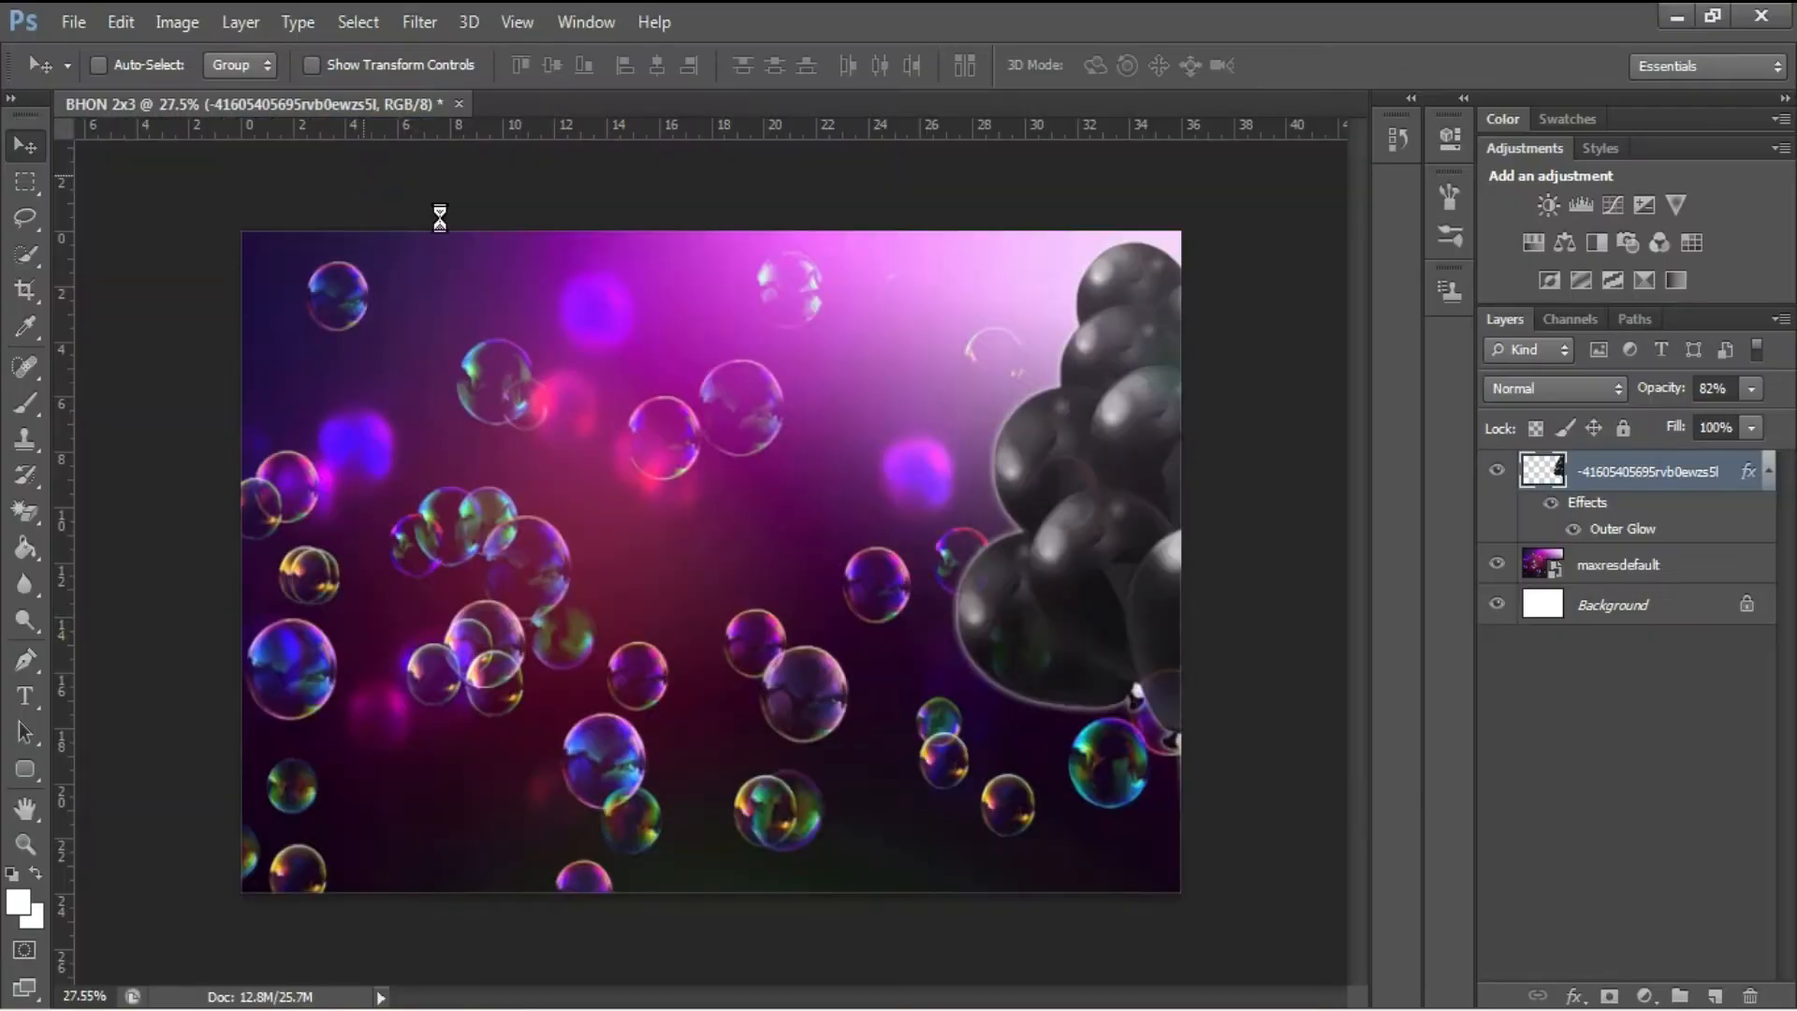
Step: Select the seated man from head to shoes with the Quick Selection tool
key("w")
key("shift+w")
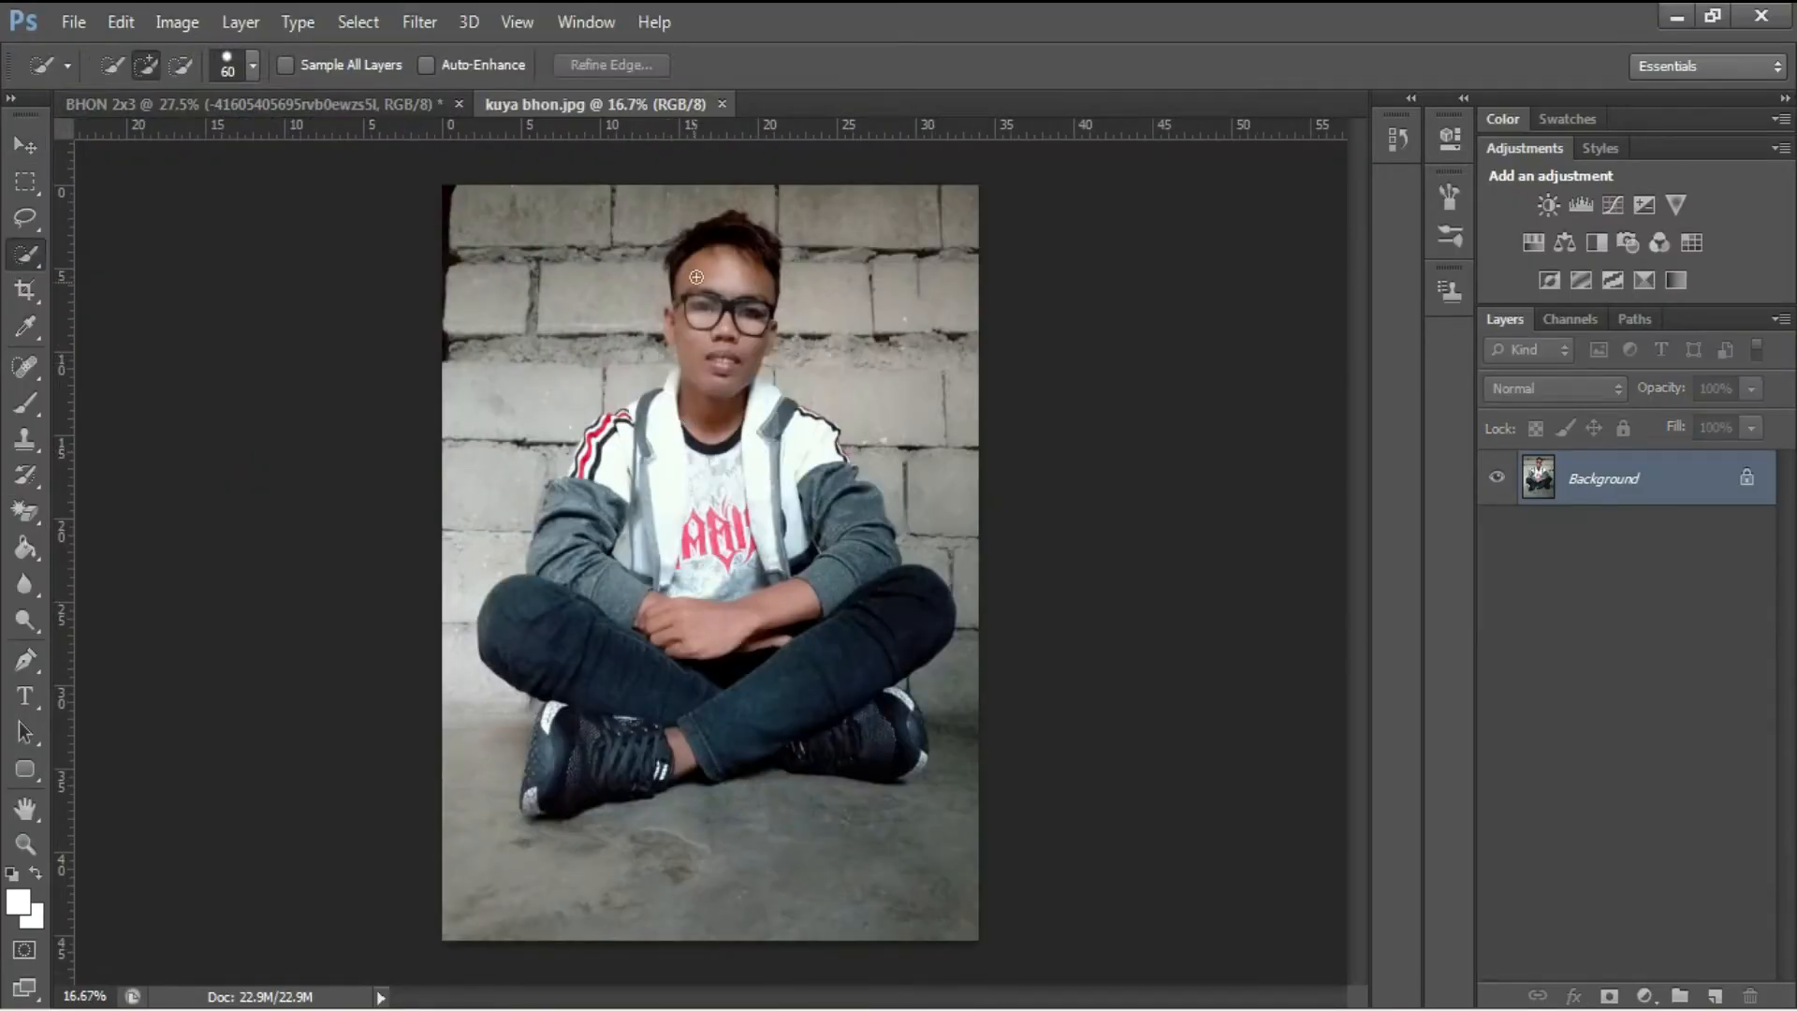
scroll(719, 251, "up", 1)
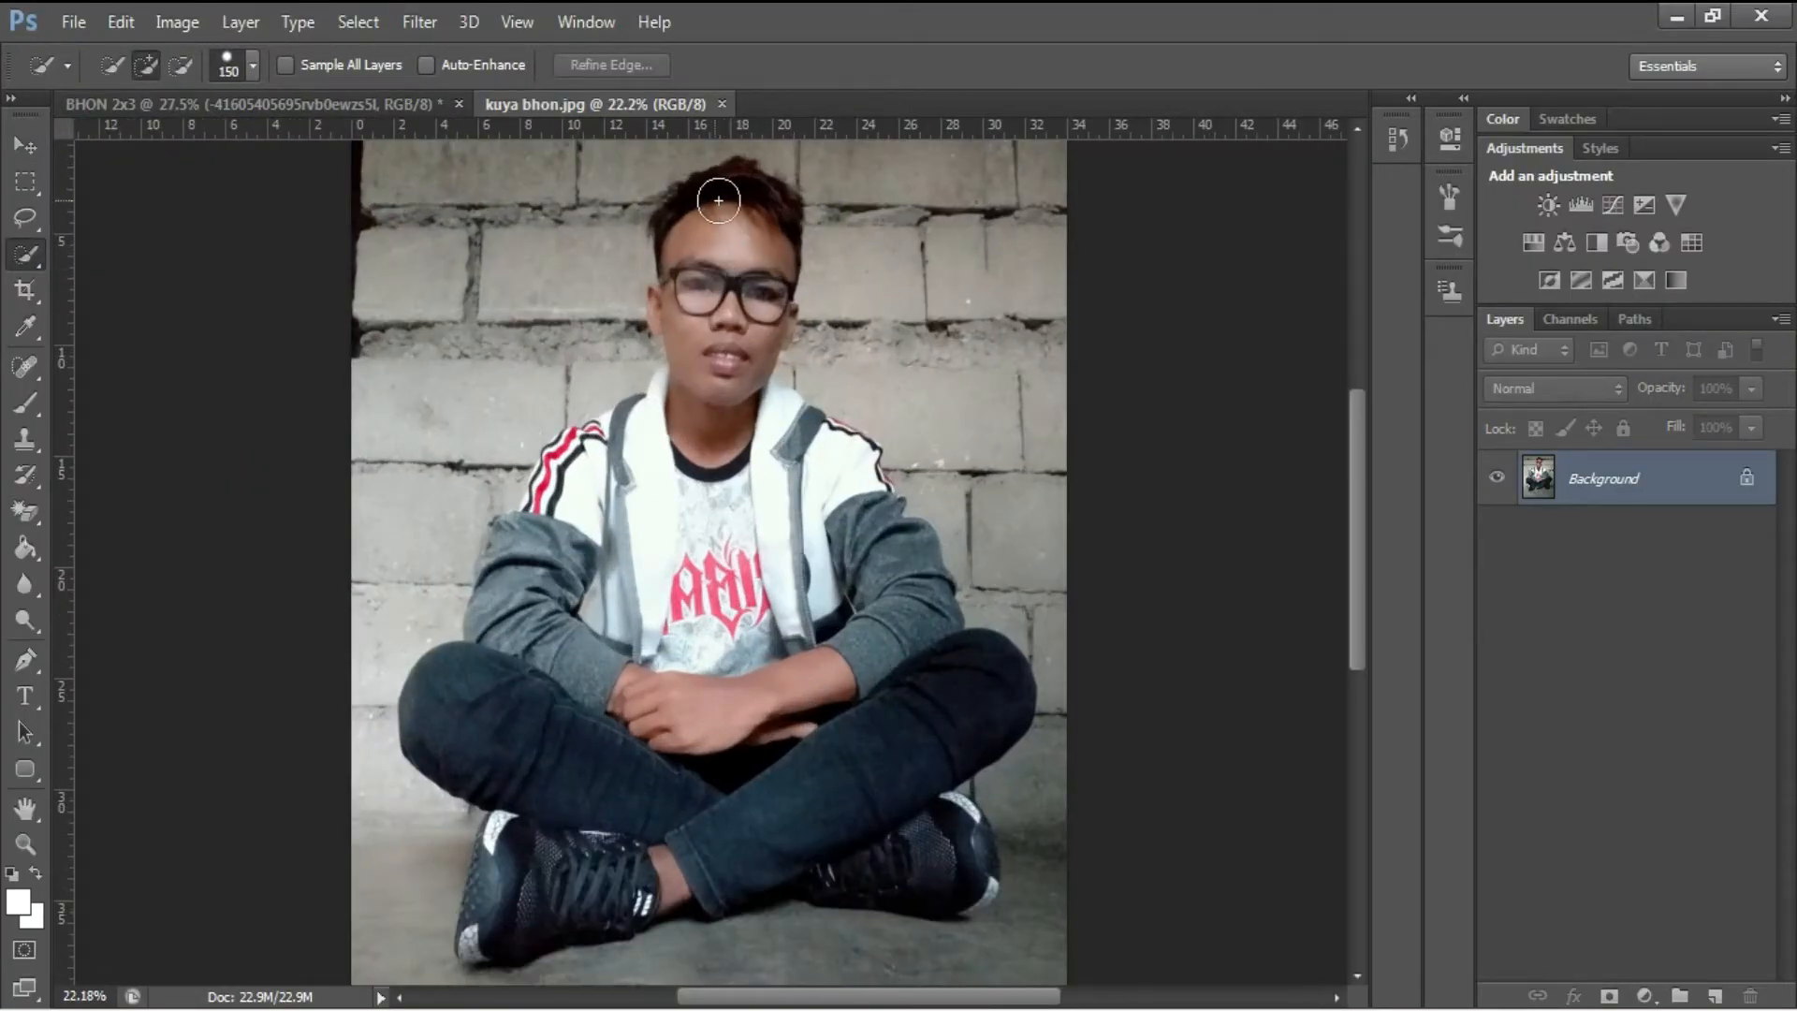
mouse_move(704, 286)
left_mouse_down()
mouse_move(684, 426)
mouse_move(573, 554)
mouse_move(481, 711)
mouse_move(512, 847)
mouse_move(669, 838)
mouse_move(477, 941)
mouse_move(636, 847)
mouse_move(866, 777)
left_mouse_up()
mouse_move(965, 876)
left_mouse_down()
mouse_move(959, 893)
mouse_move(974, 882)
mouse_move(790, 758)
mouse_move(885, 610)
left_mouse_up()
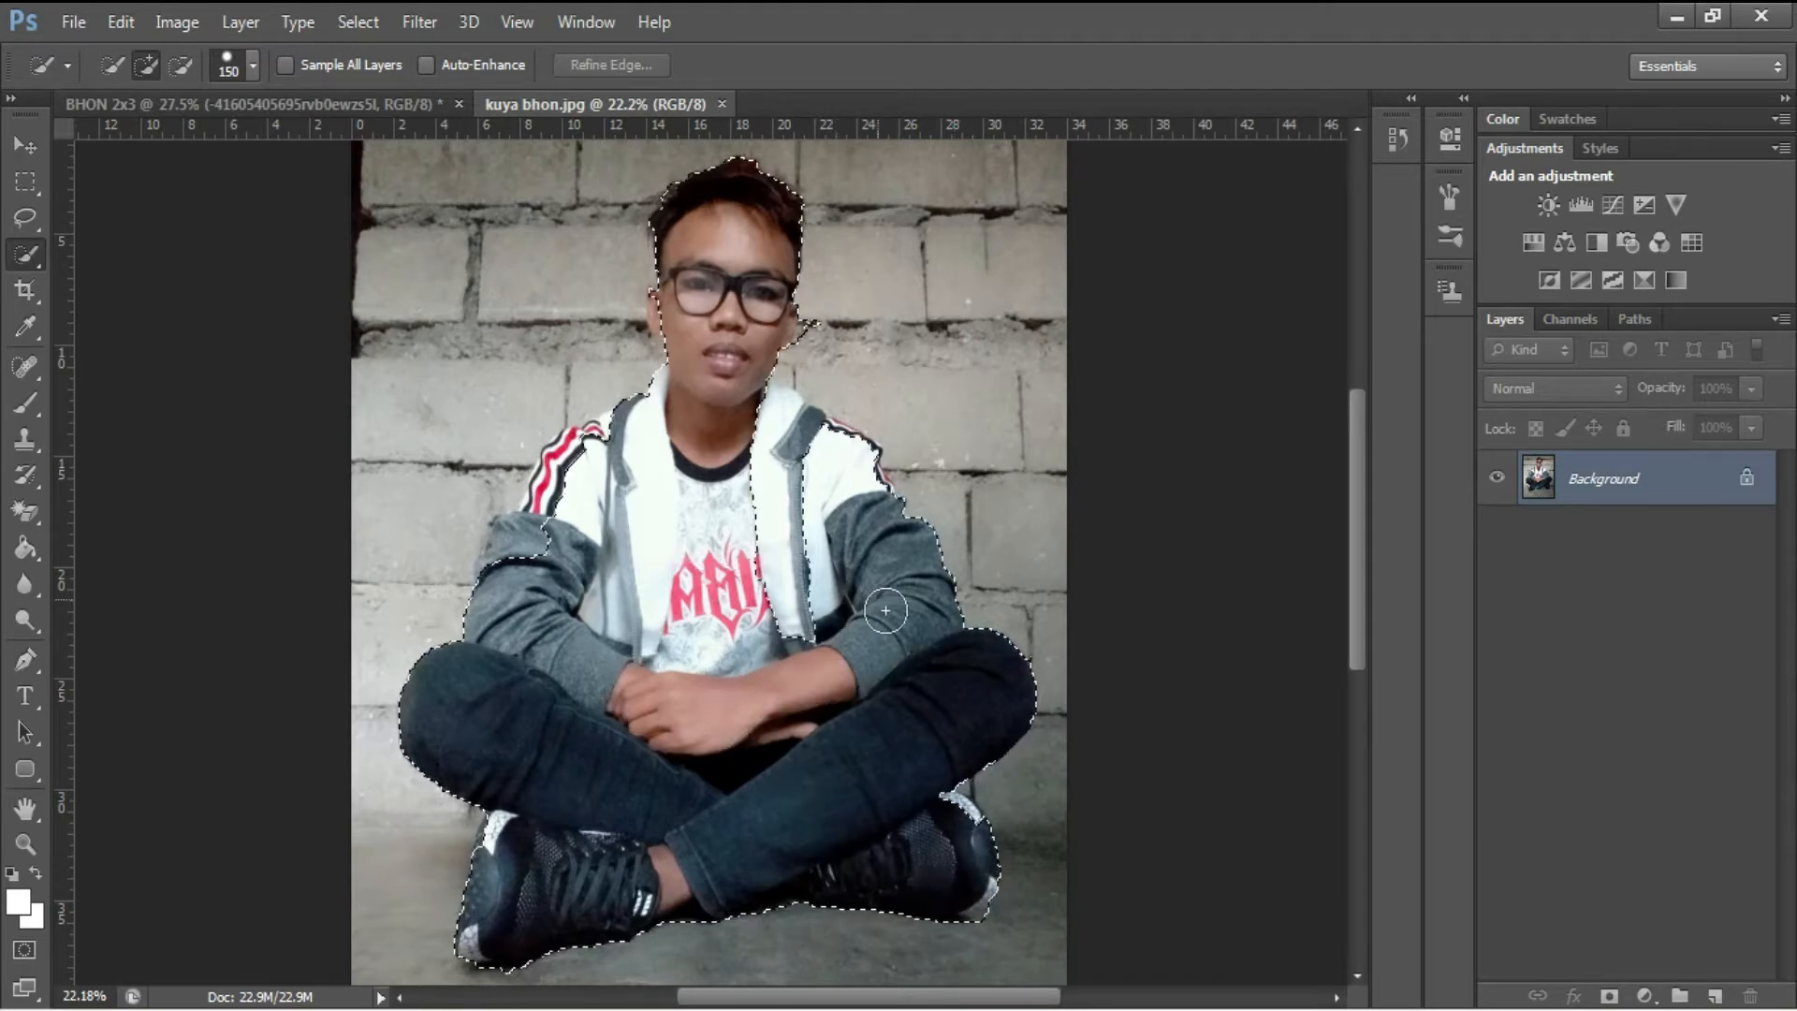
mouse_move(786, 423)
left_mouse_down()
mouse_move(866, 473)
mouse_move(842, 444)
mouse_move(852, 463)
mouse_move(799, 484)
left_mouse_up()
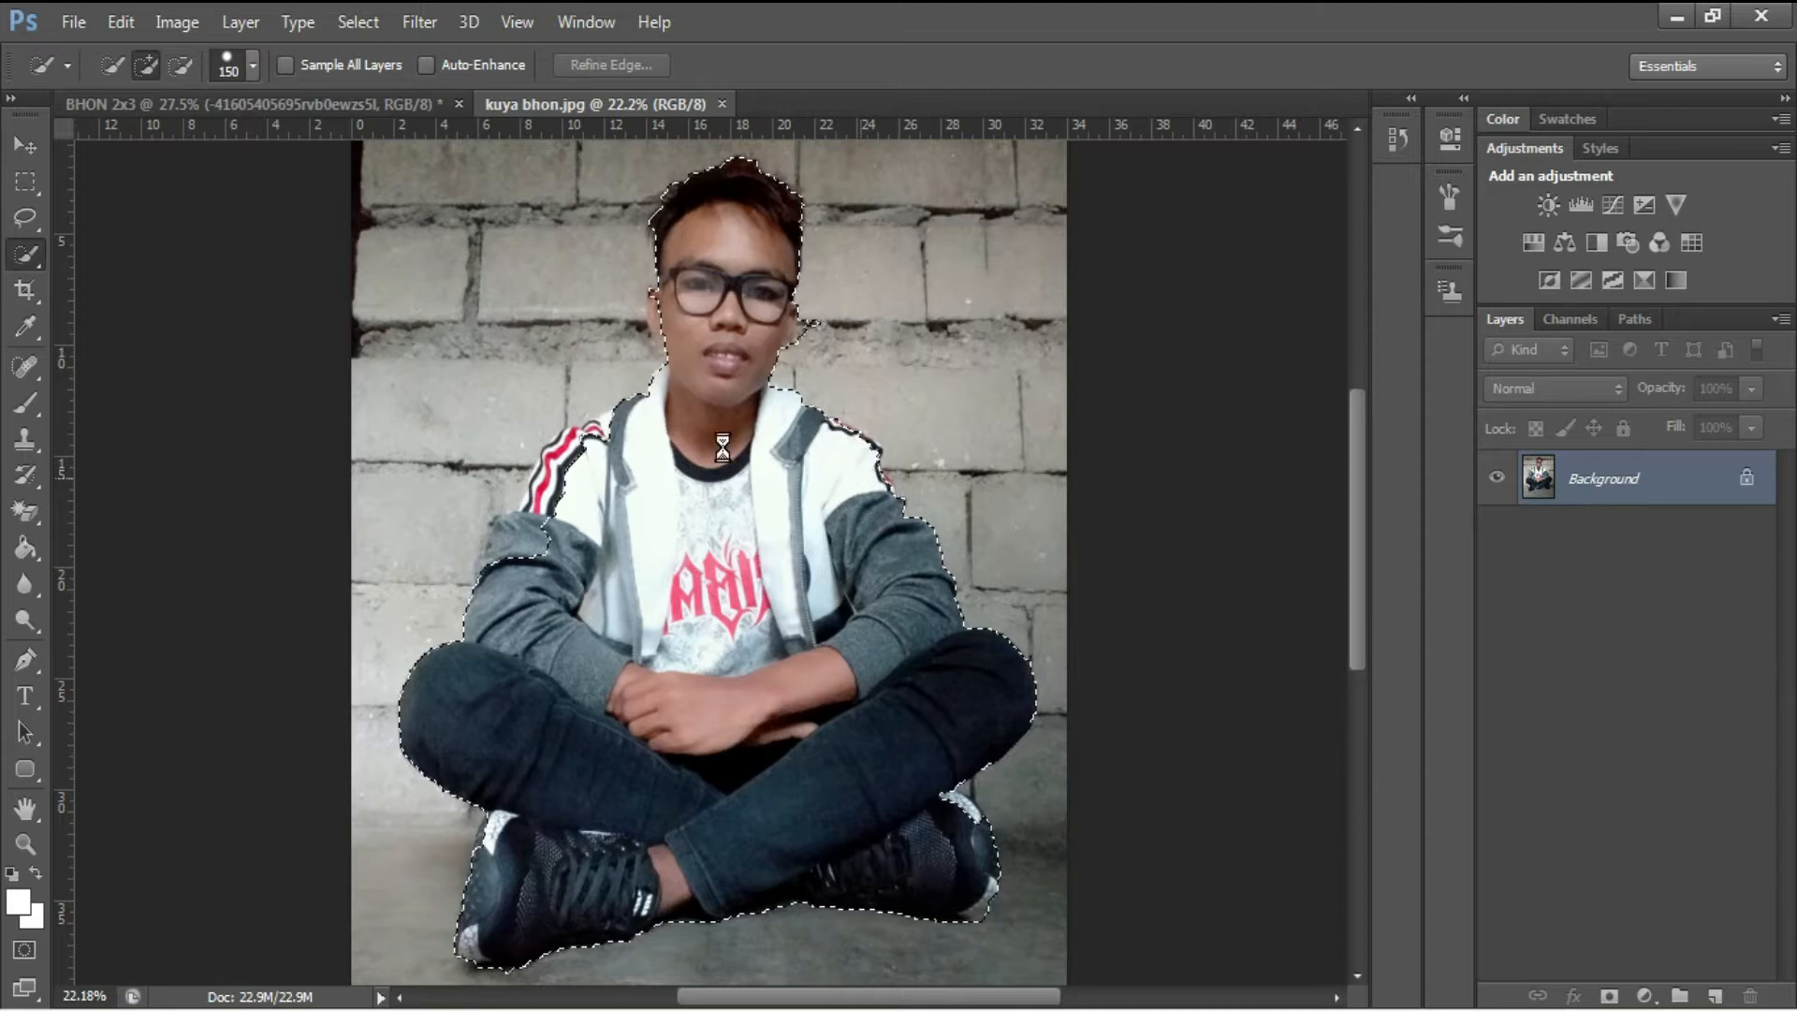
Step: Remove the stray wall area beside the man's ear from the selection
scroll(721, 262, "up", 5)
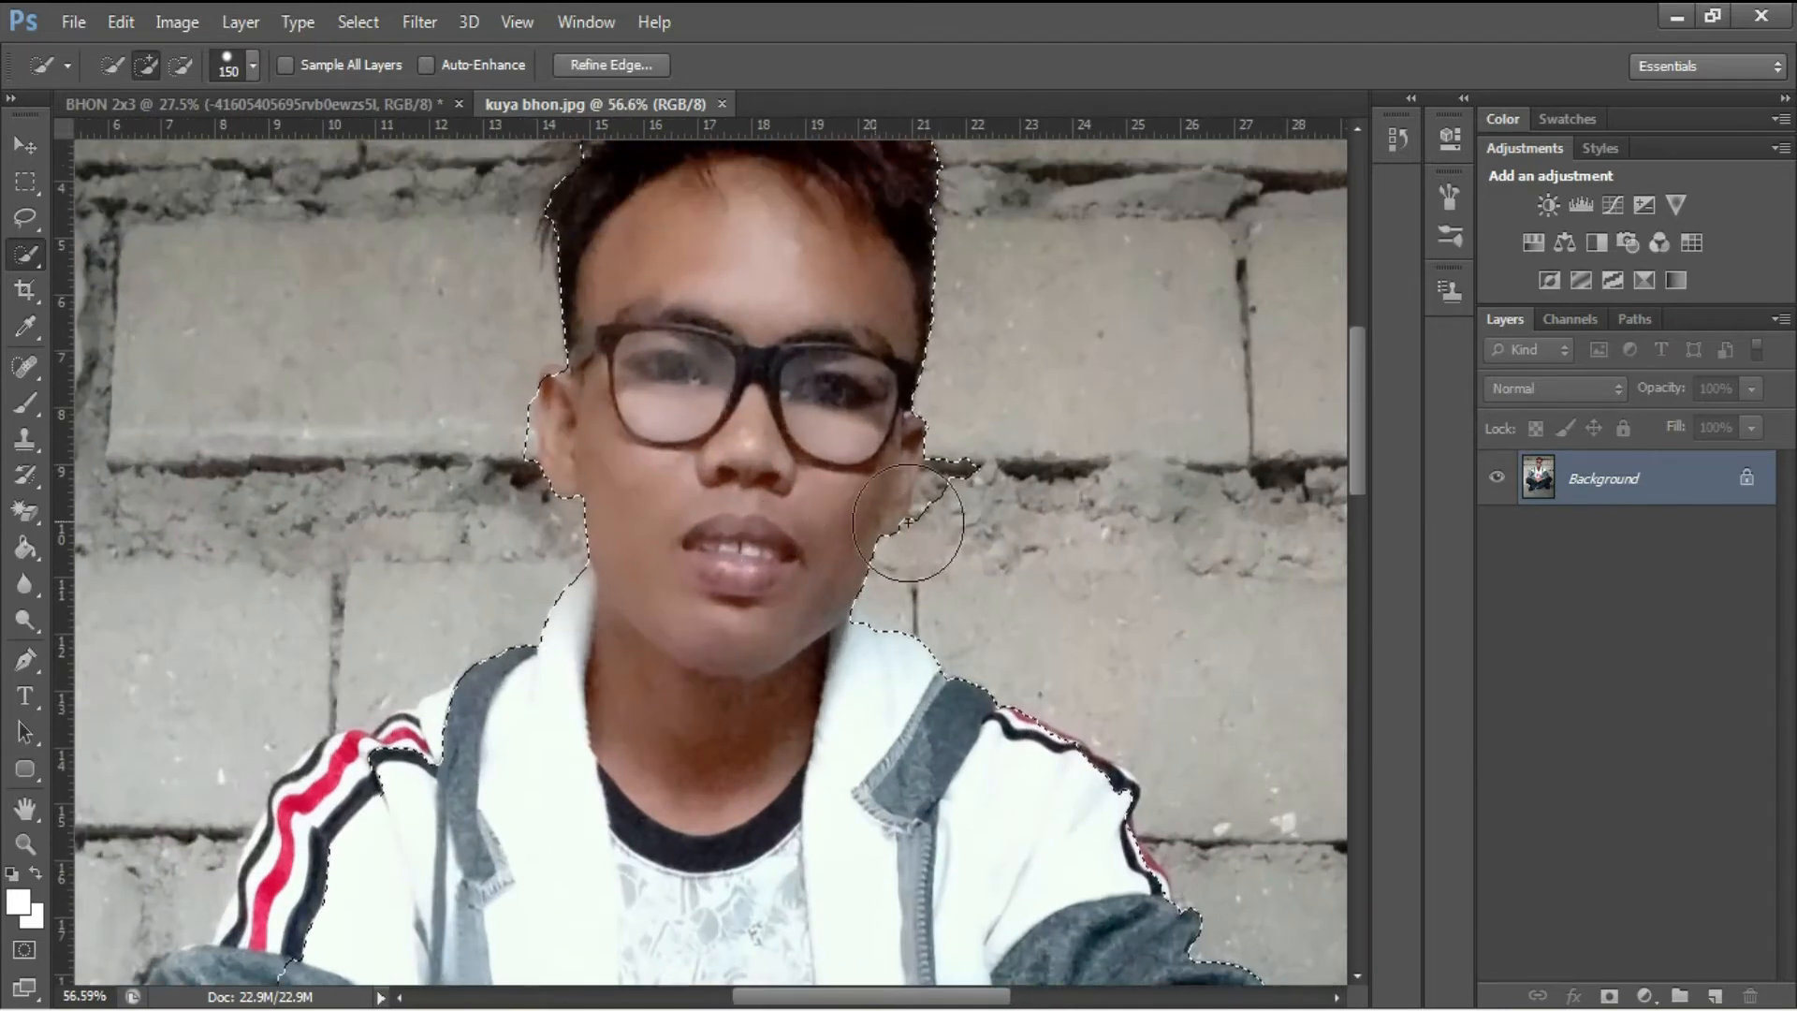
left_click_drag(999, 477, 983, 509)
scroll(468, 569, "up", 3)
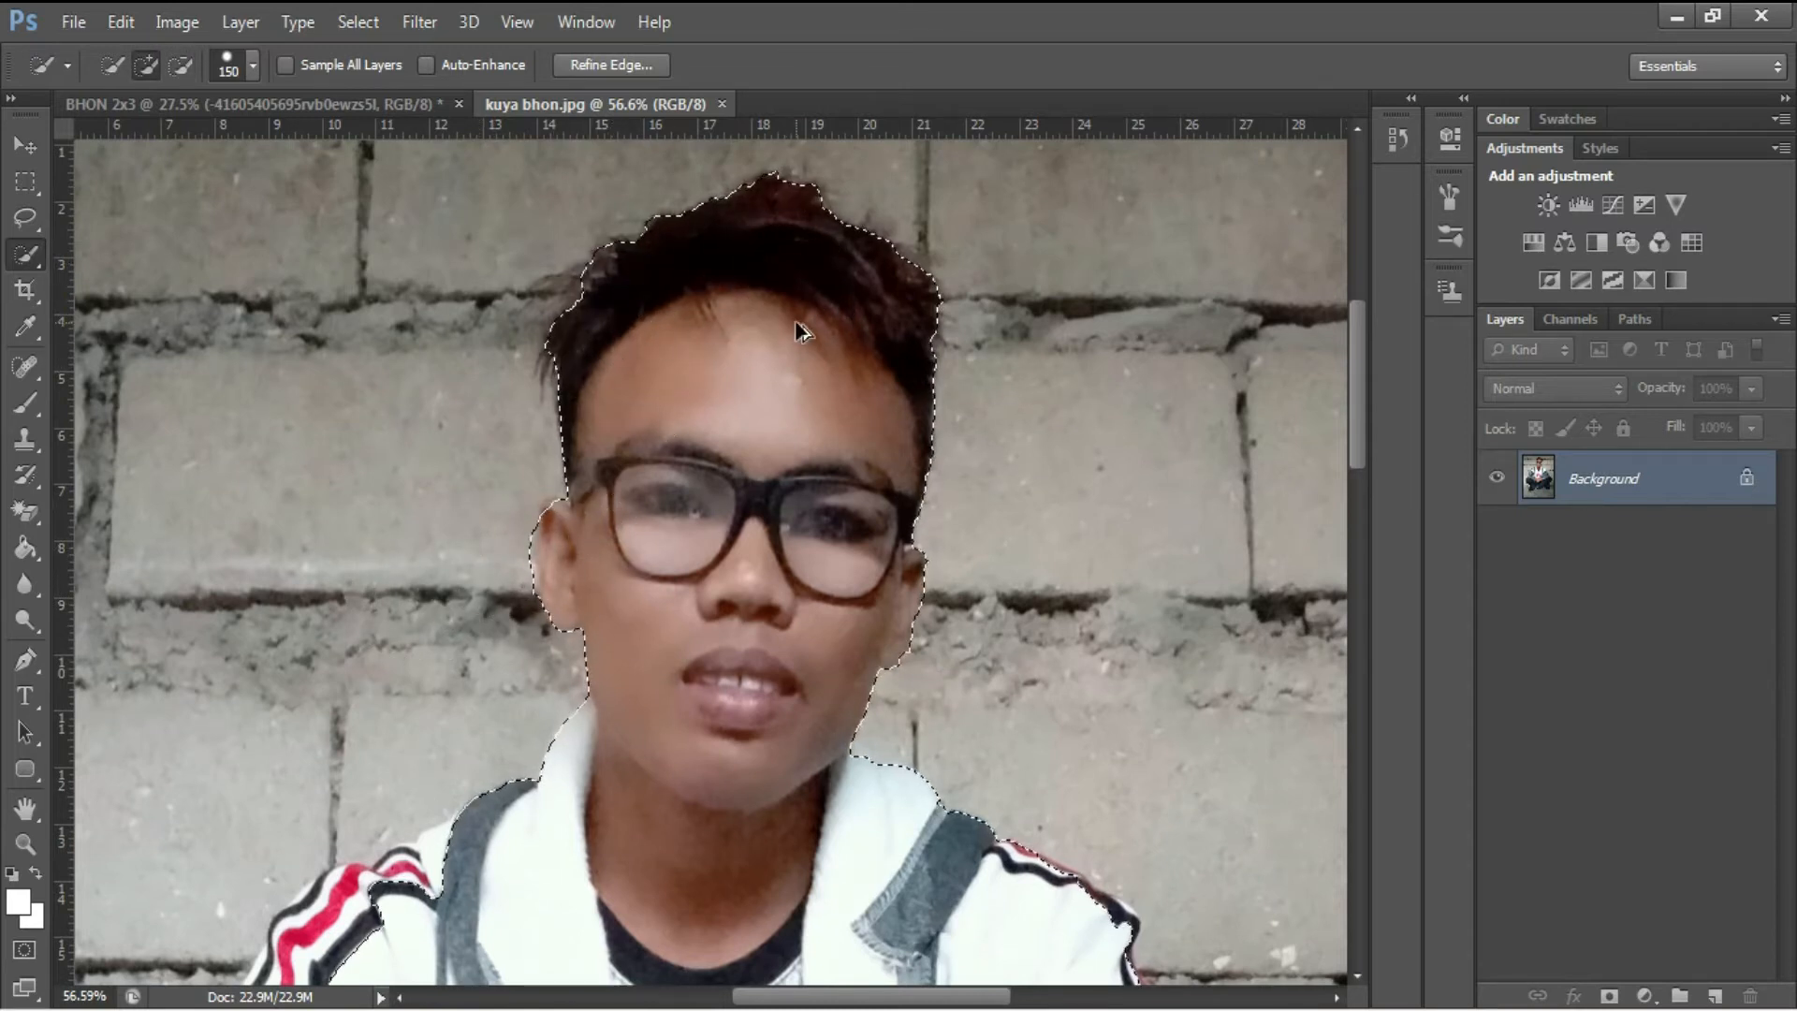
Step: Add the missing part of the sleeve on the photo's left side and subtract the wall picked up beside it
scroll(791, 347, "down", 4)
scroll(772, 358, "down", 2)
scroll(786, 807, "up", 2)
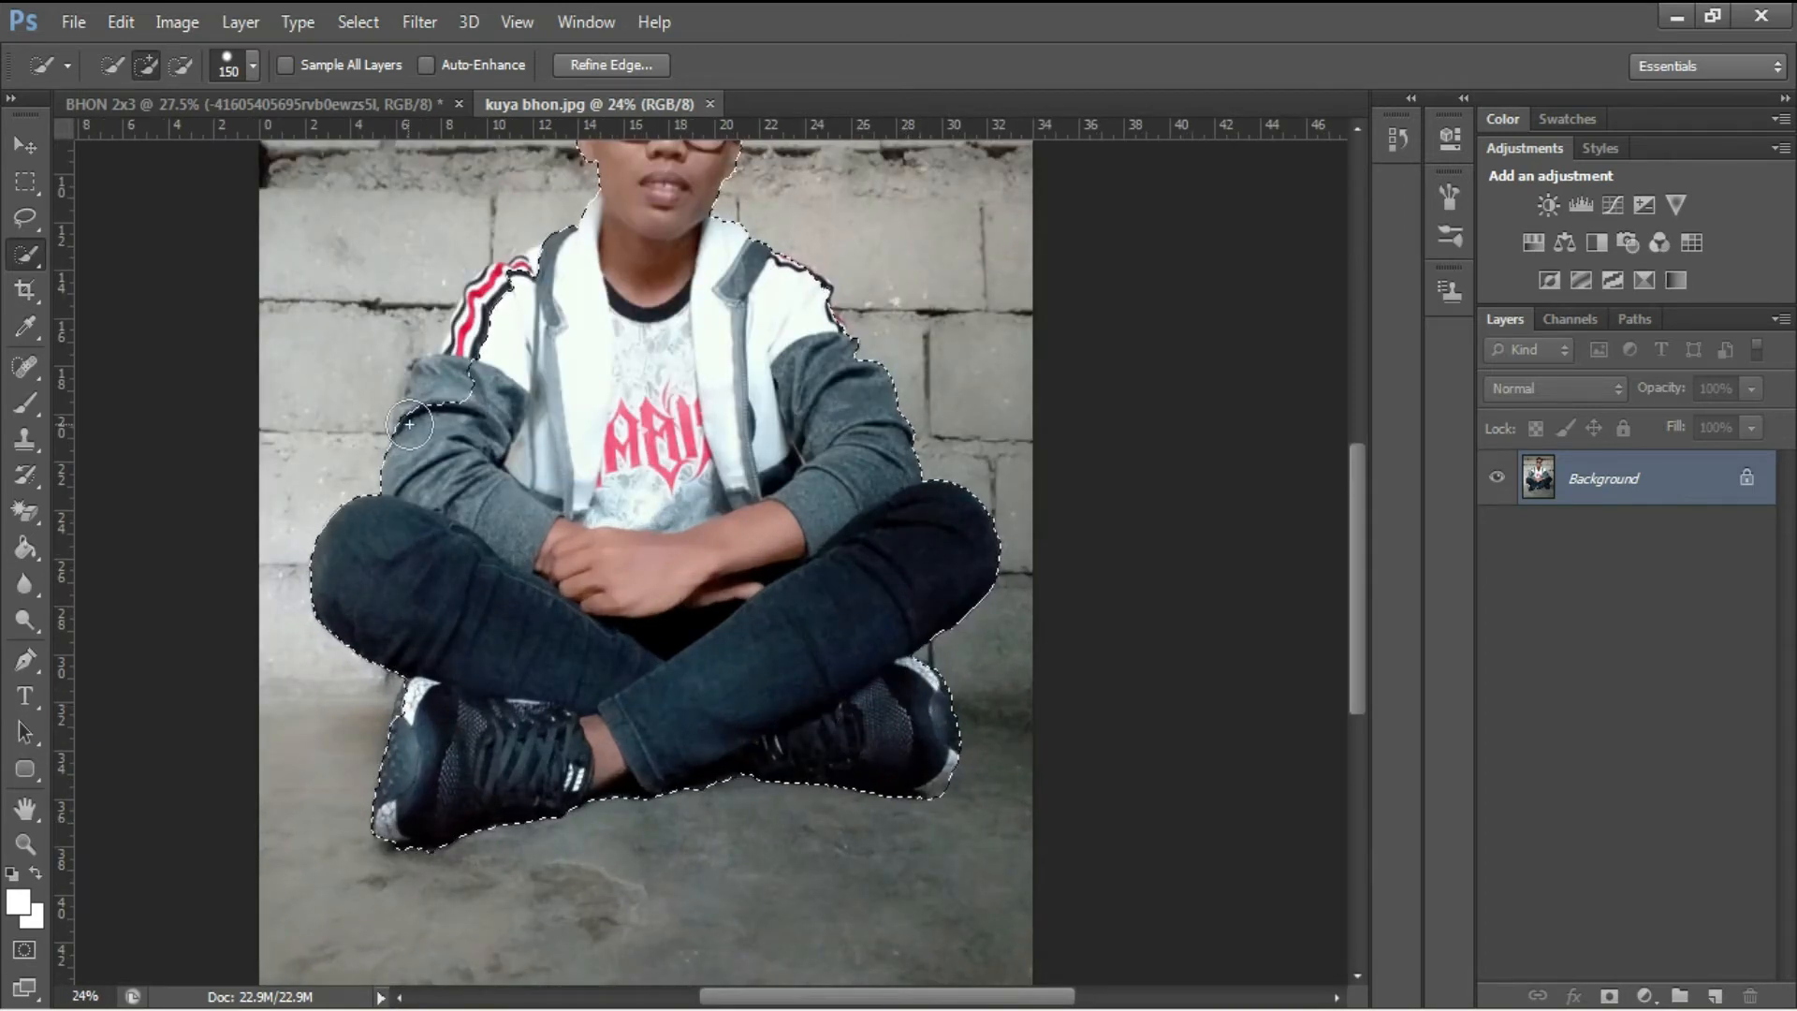
mouse_move(439, 389)
left_mouse_down()
mouse_move(486, 305)
mouse_move(536, 280)
mouse_move(392, 344)
mouse_move(422, 318)
mouse_move(408, 287)
mouse_move(466, 329)
left_mouse_up()
left_click(412, 311, "alt")
key("alt")
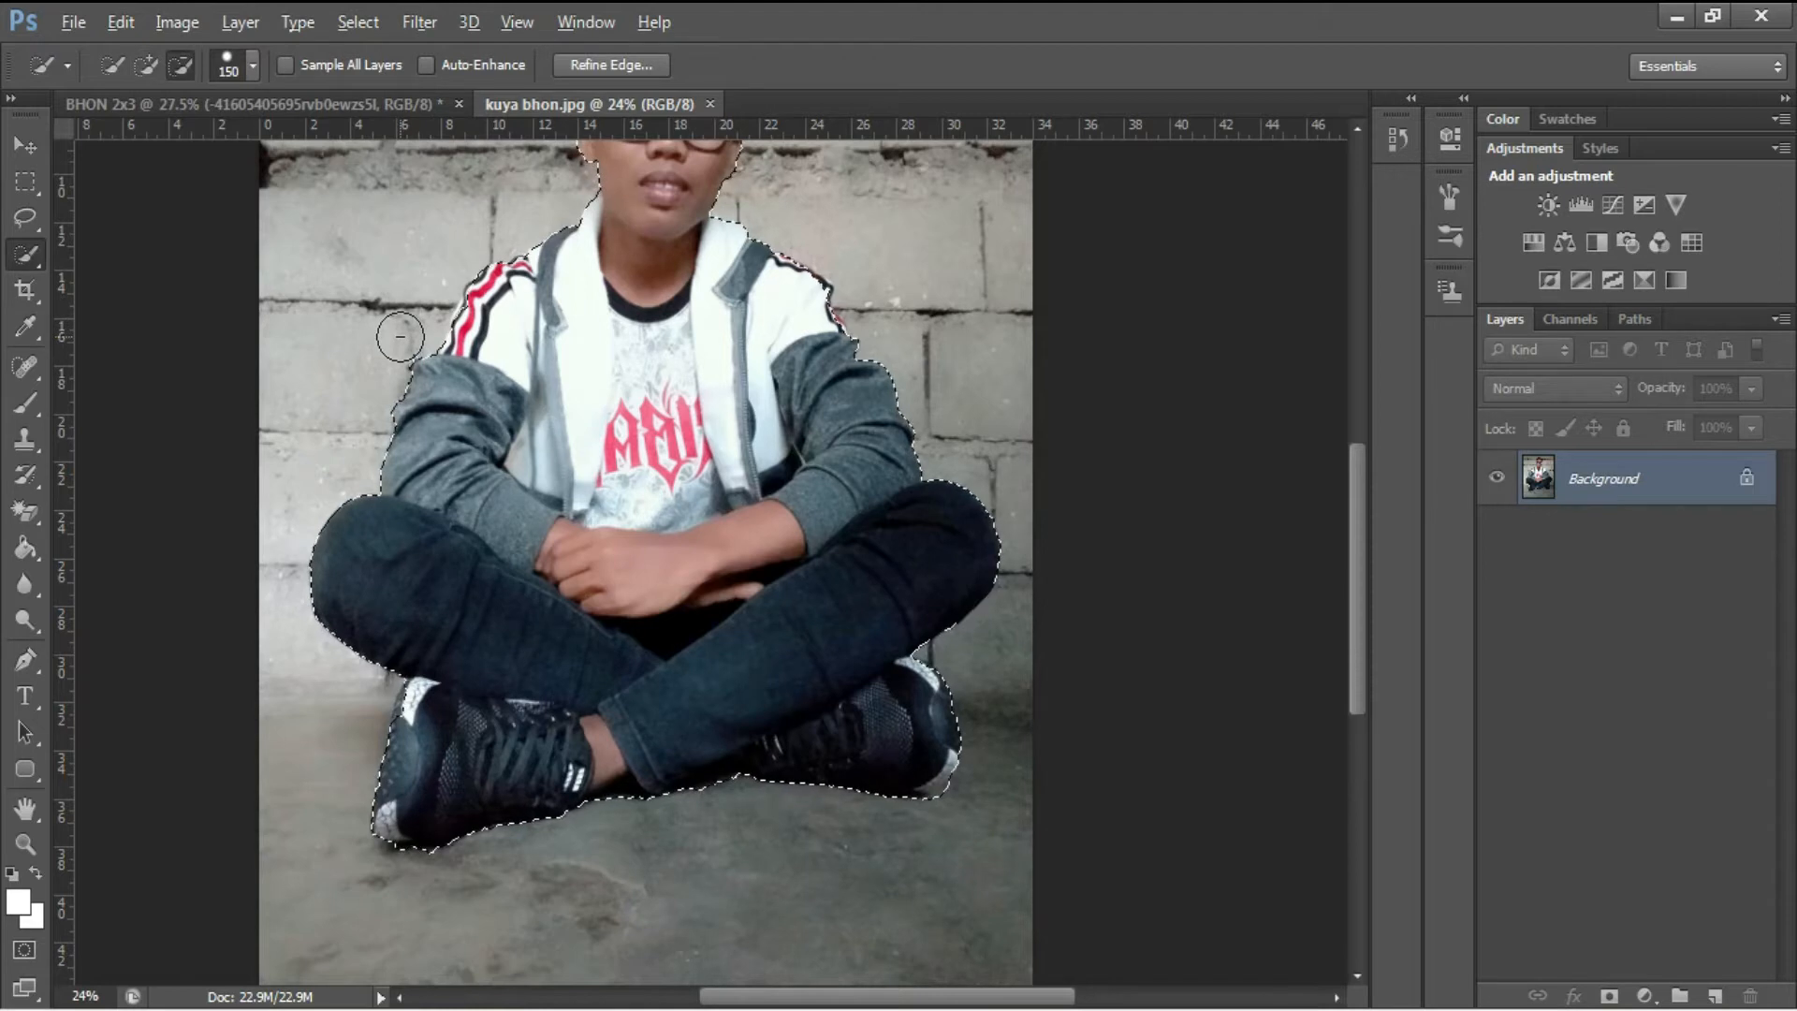
Step: Refine the selection along the striped edges of both jacket shoulders
scroll(804, 284, "up", 8)
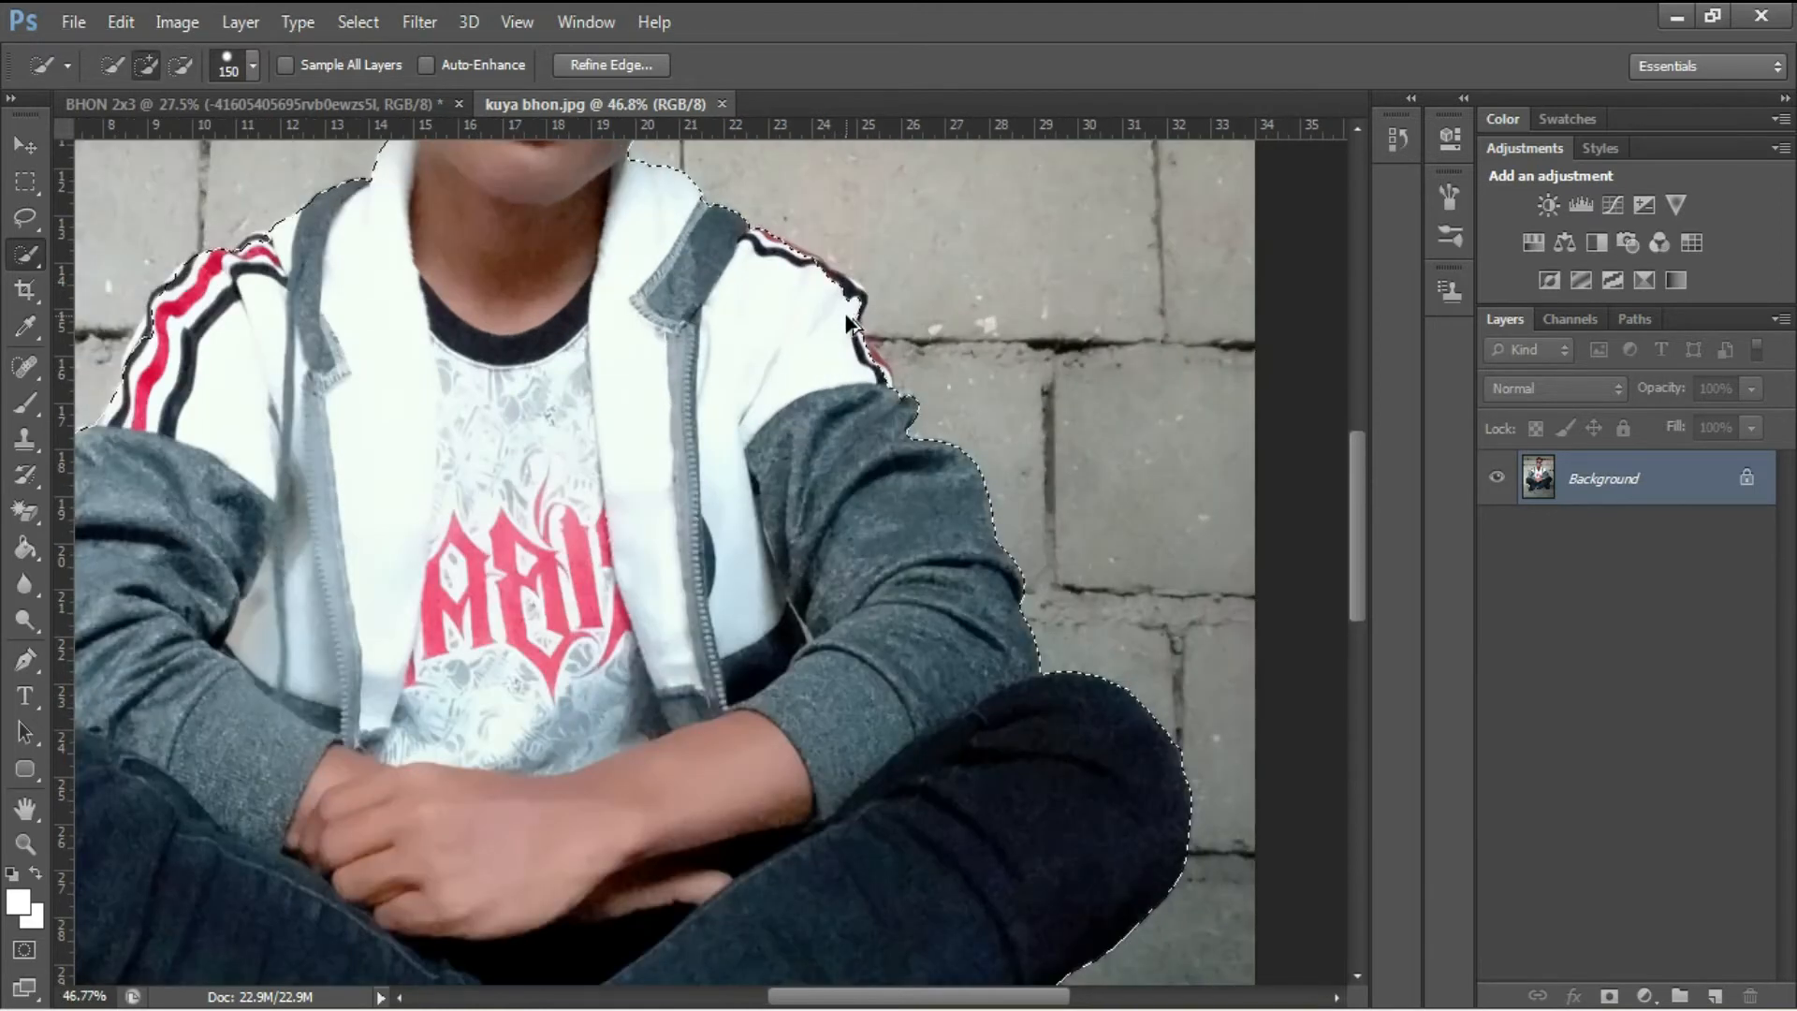
mouse_move(821, 319)
left_mouse_down()
mouse_move(802, 340)
mouse_move(847, 399)
left_mouse_up()
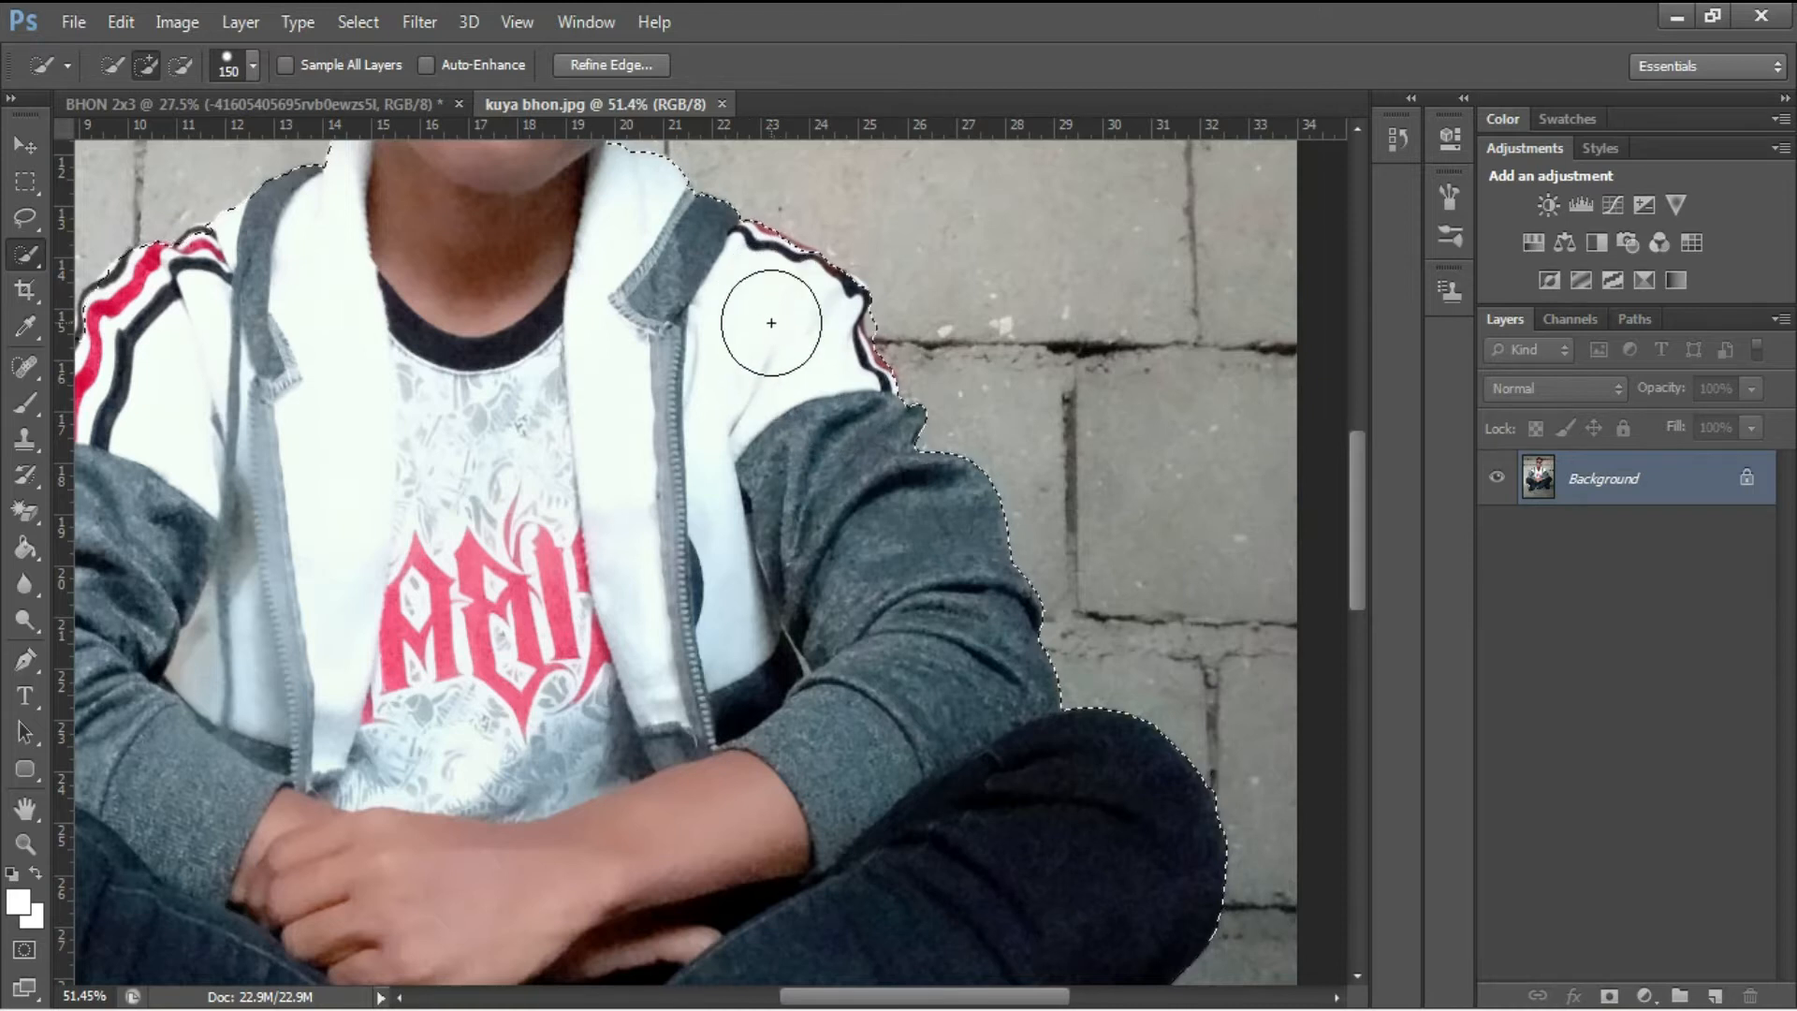
scroll(739, 335, "down", 3)
scroll(294, 398, "up", 4)
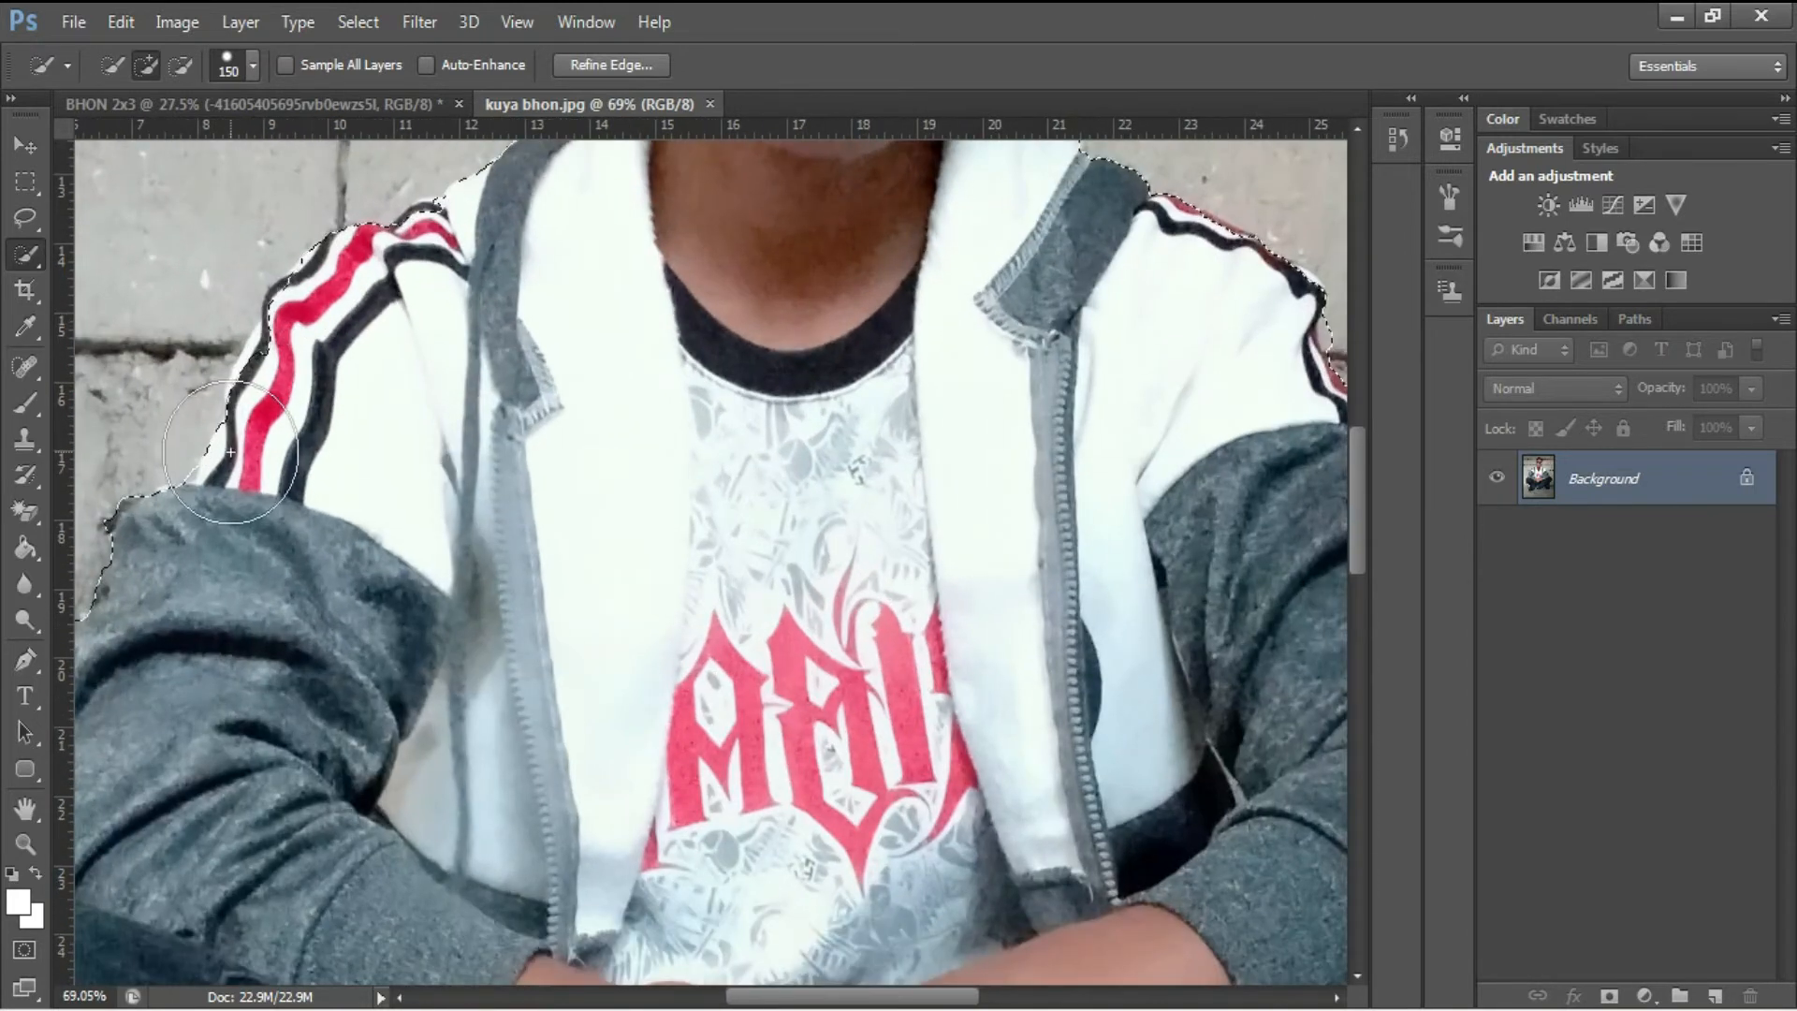
mouse_move(295, 398)
left_mouse_down()
mouse_move(339, 363)
mouse_move(347, 311)
left_mouse_up()
scroll(421, 313, "down", 3)
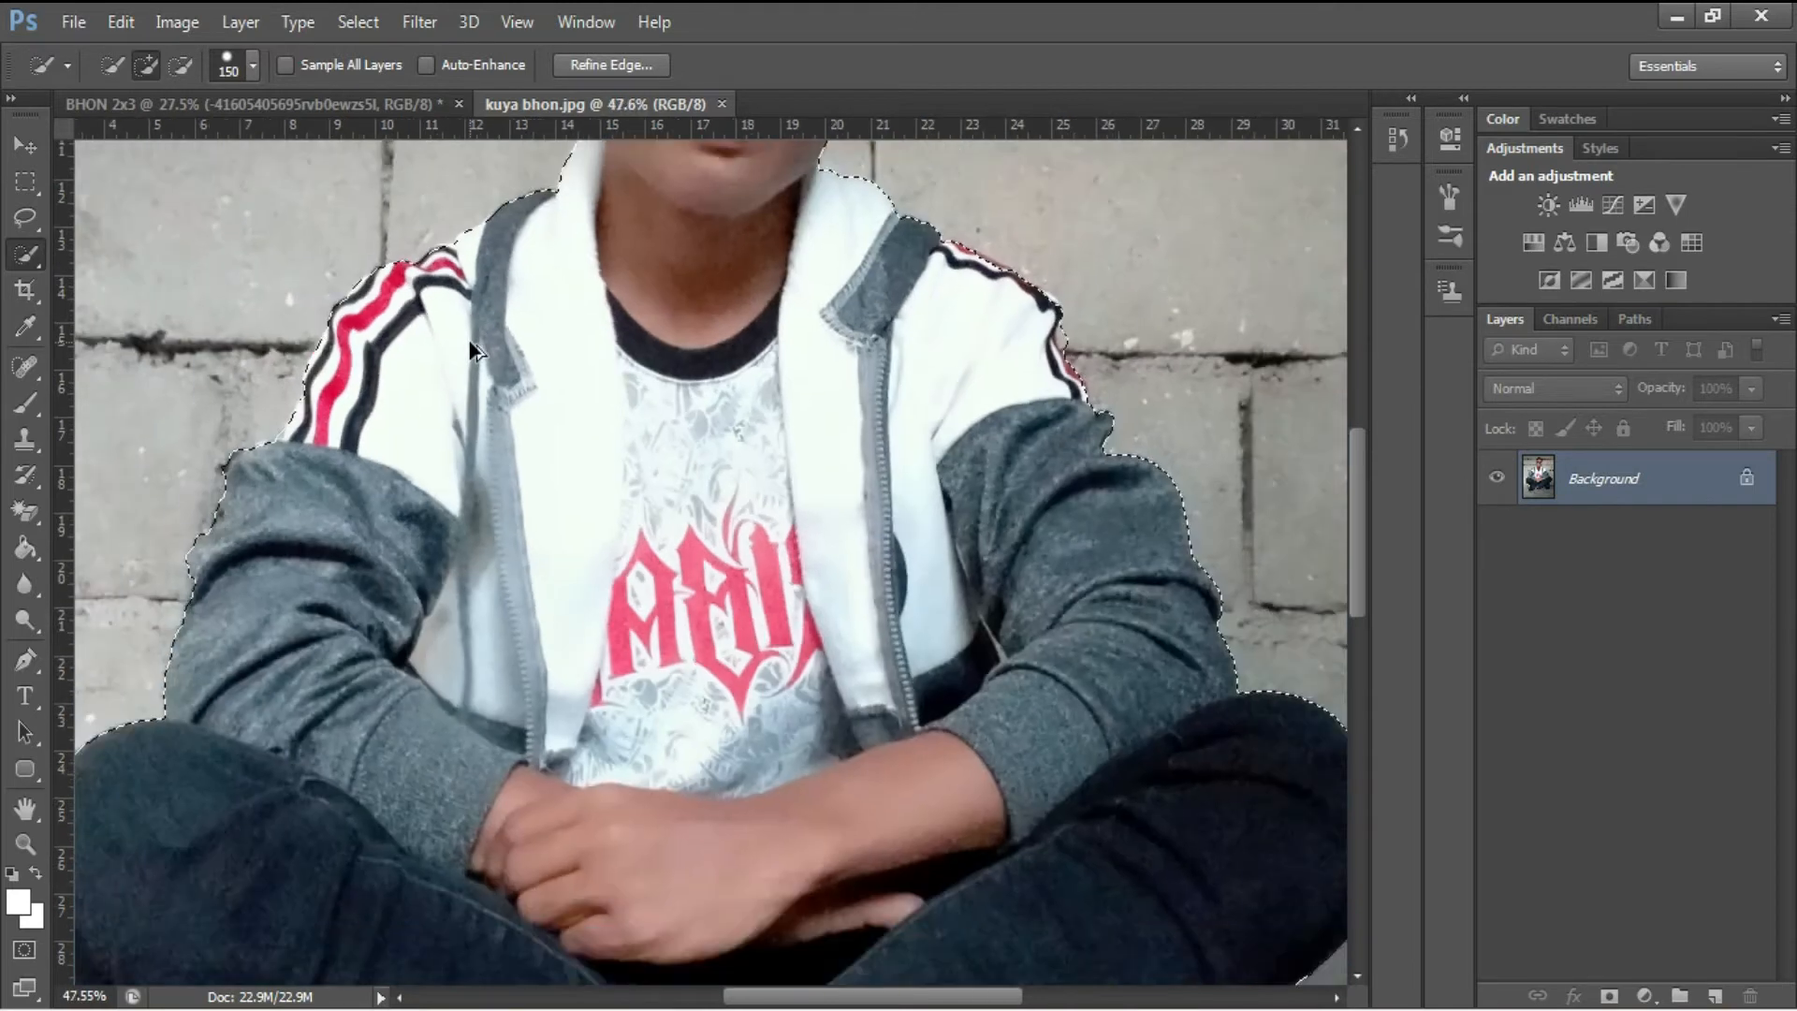
Step: Move the selected man into the bubble background document as a new layer above the balloons
scroll(786, 292, "down", 1)
key("v")
left_click_drag(737, 224, 517, 543)
key("ctrl+y")
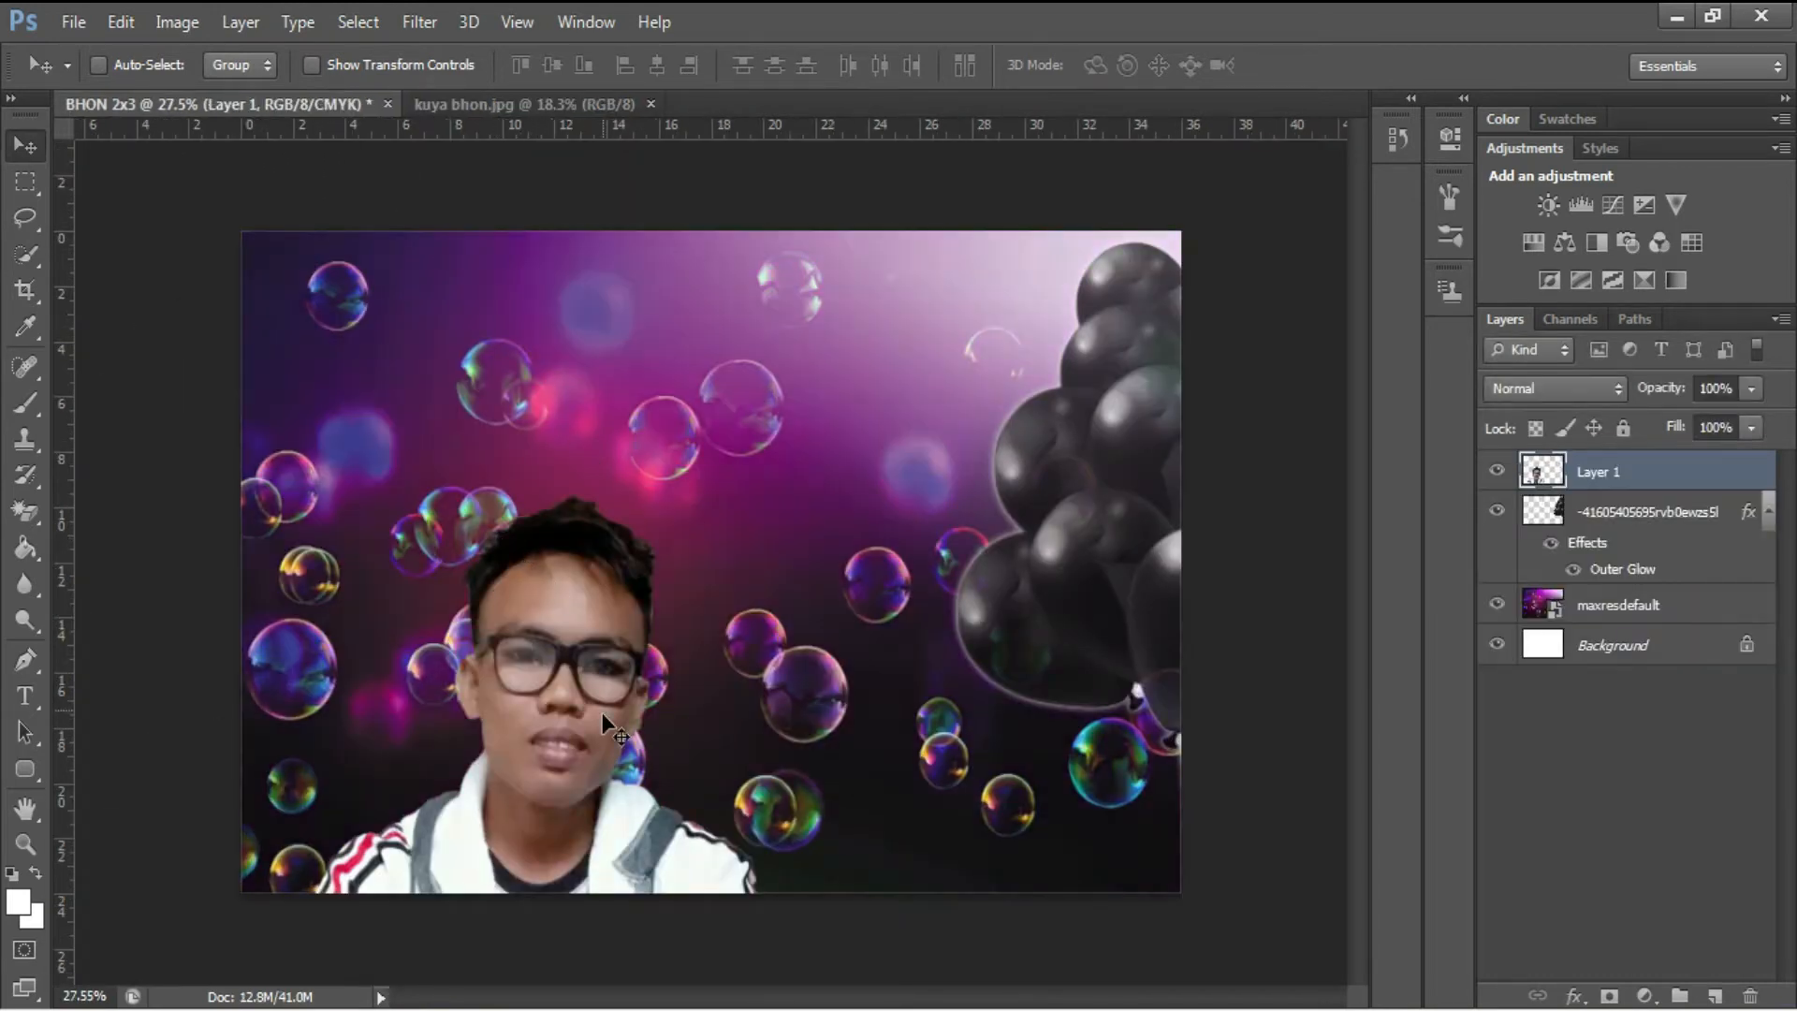
key("ctrl+y")
Step: Scale the man's layer to about 67% and position it on the left side of the canvas
key("ctrl+t")
left_click_drag(603, 715, 659, 444)
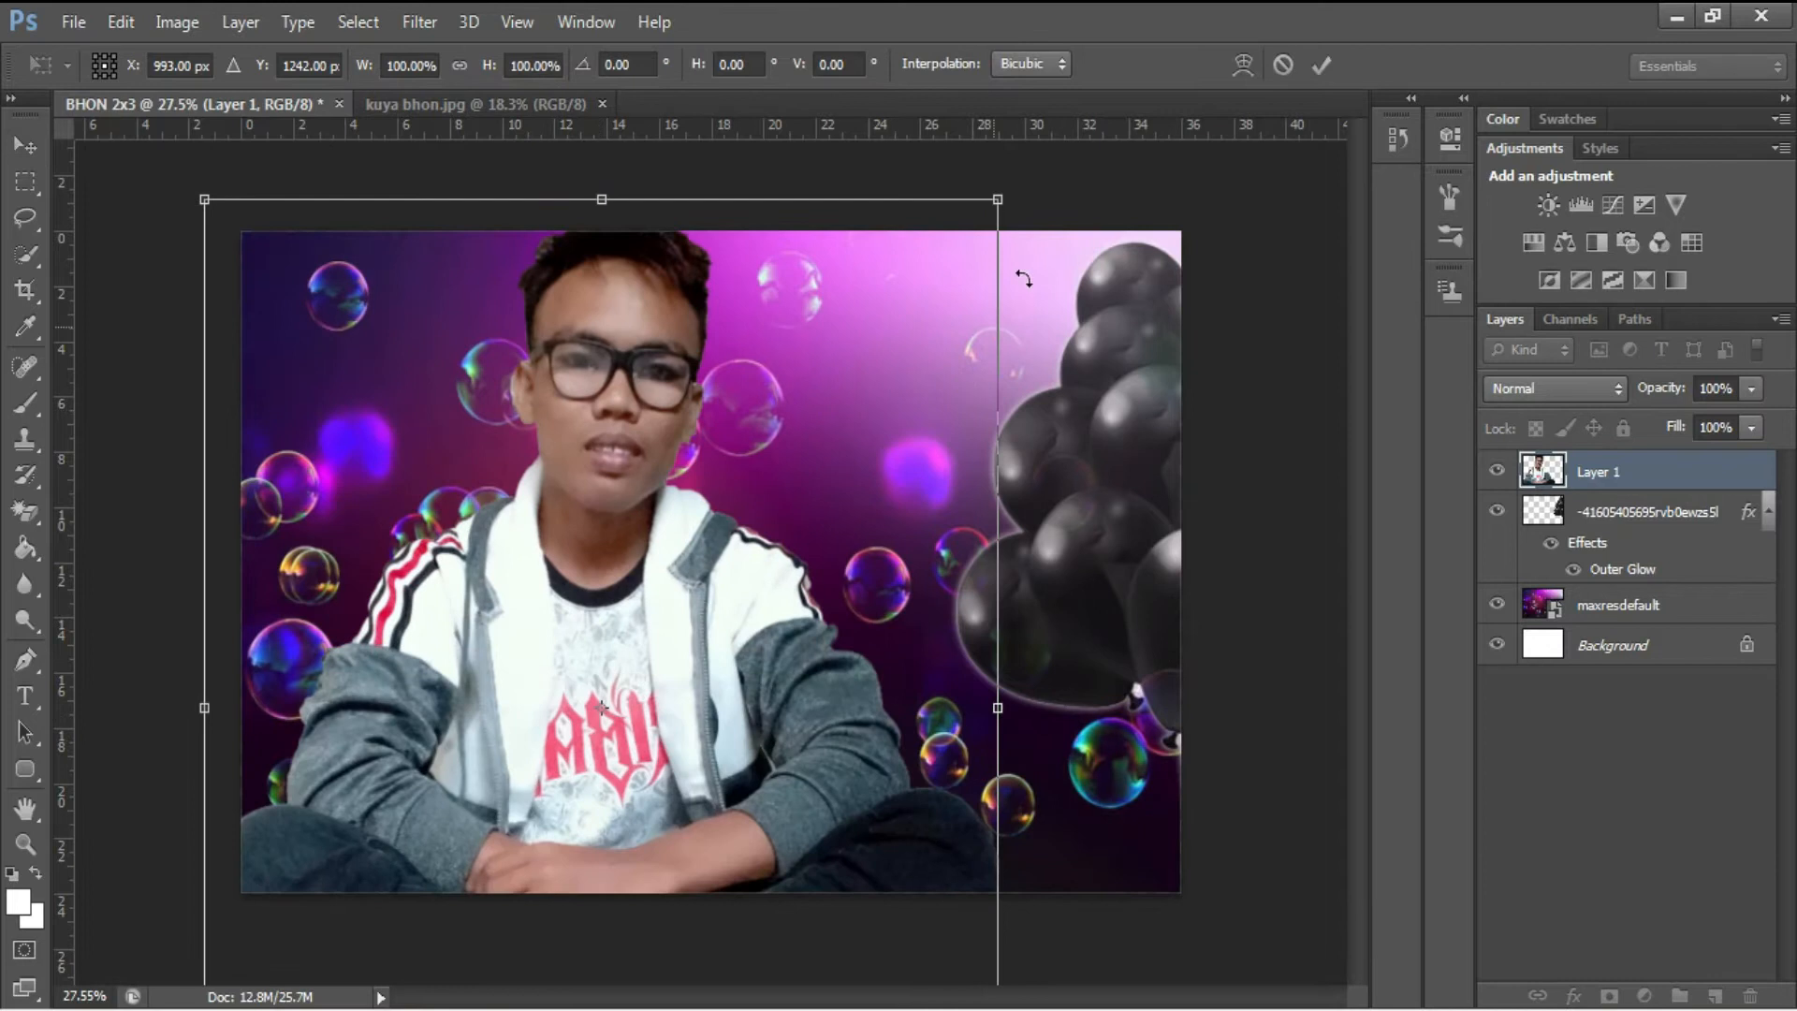
left_click_drag(998, 201, 748, 529)
left_click_drag(645, 655, 674, 354)
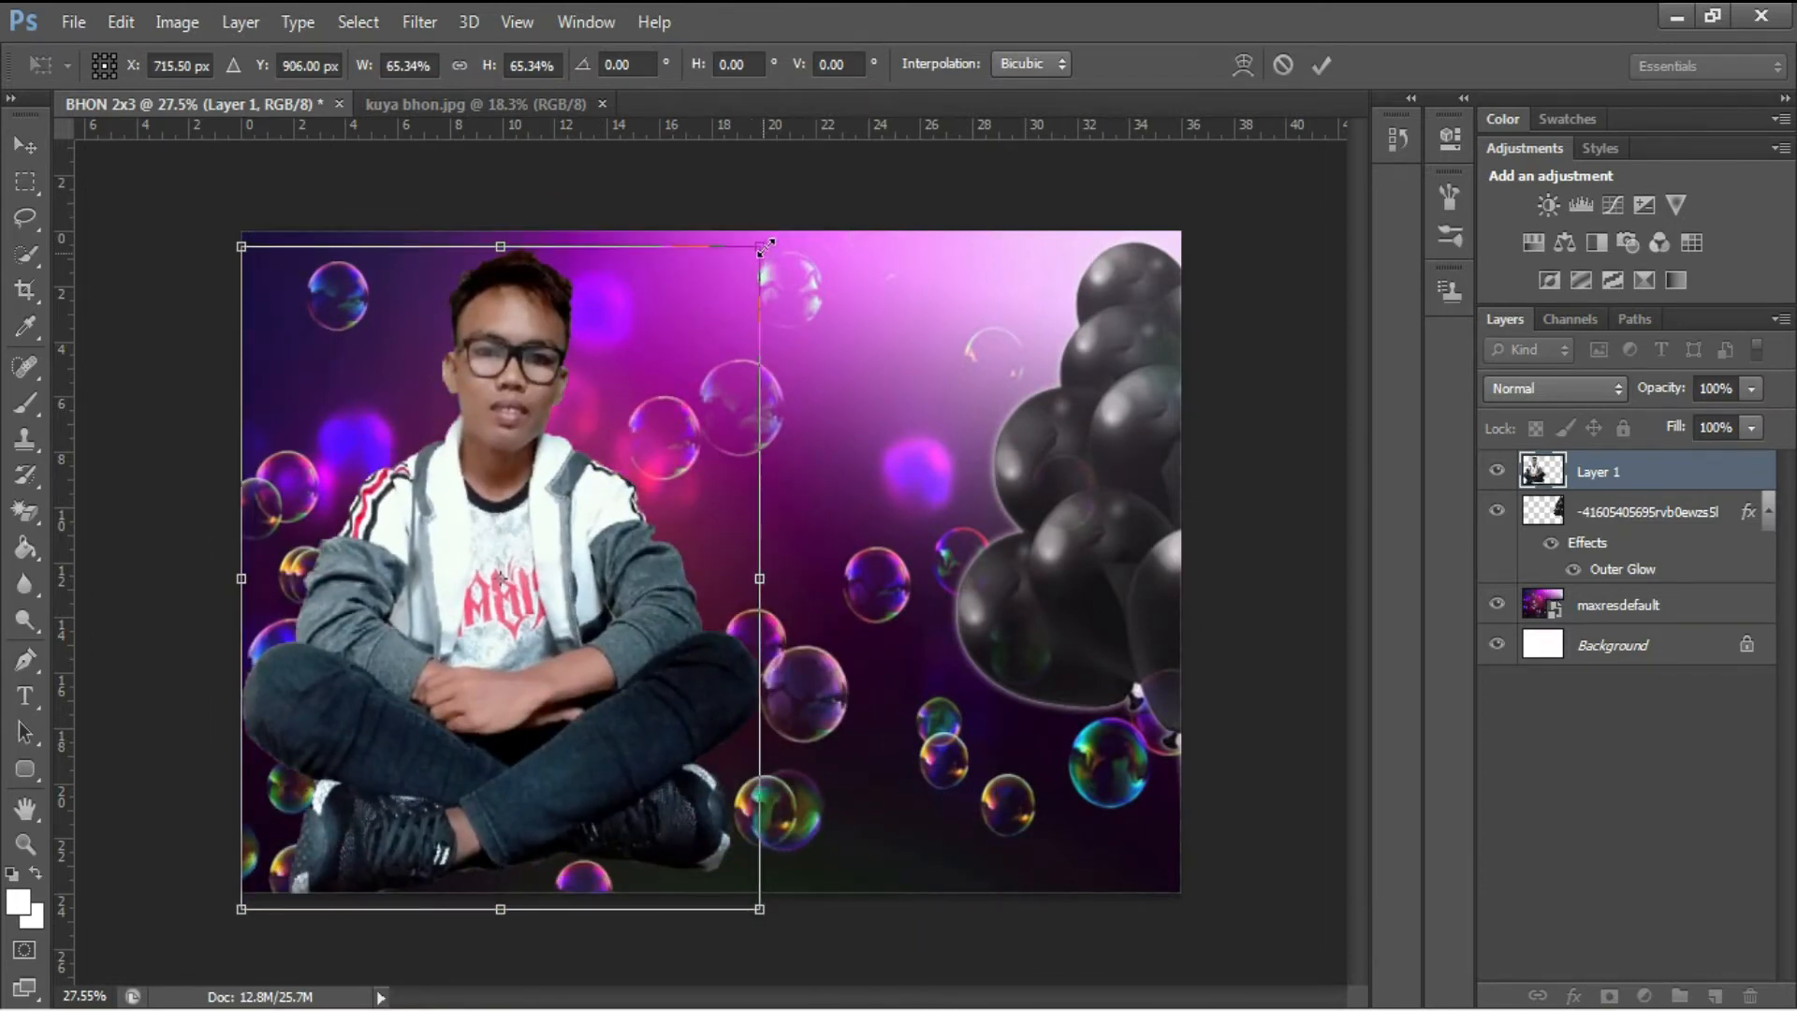
left_click_drag(765, 248, 769, 240)
left_click_drag(774, 919, 781, 927)
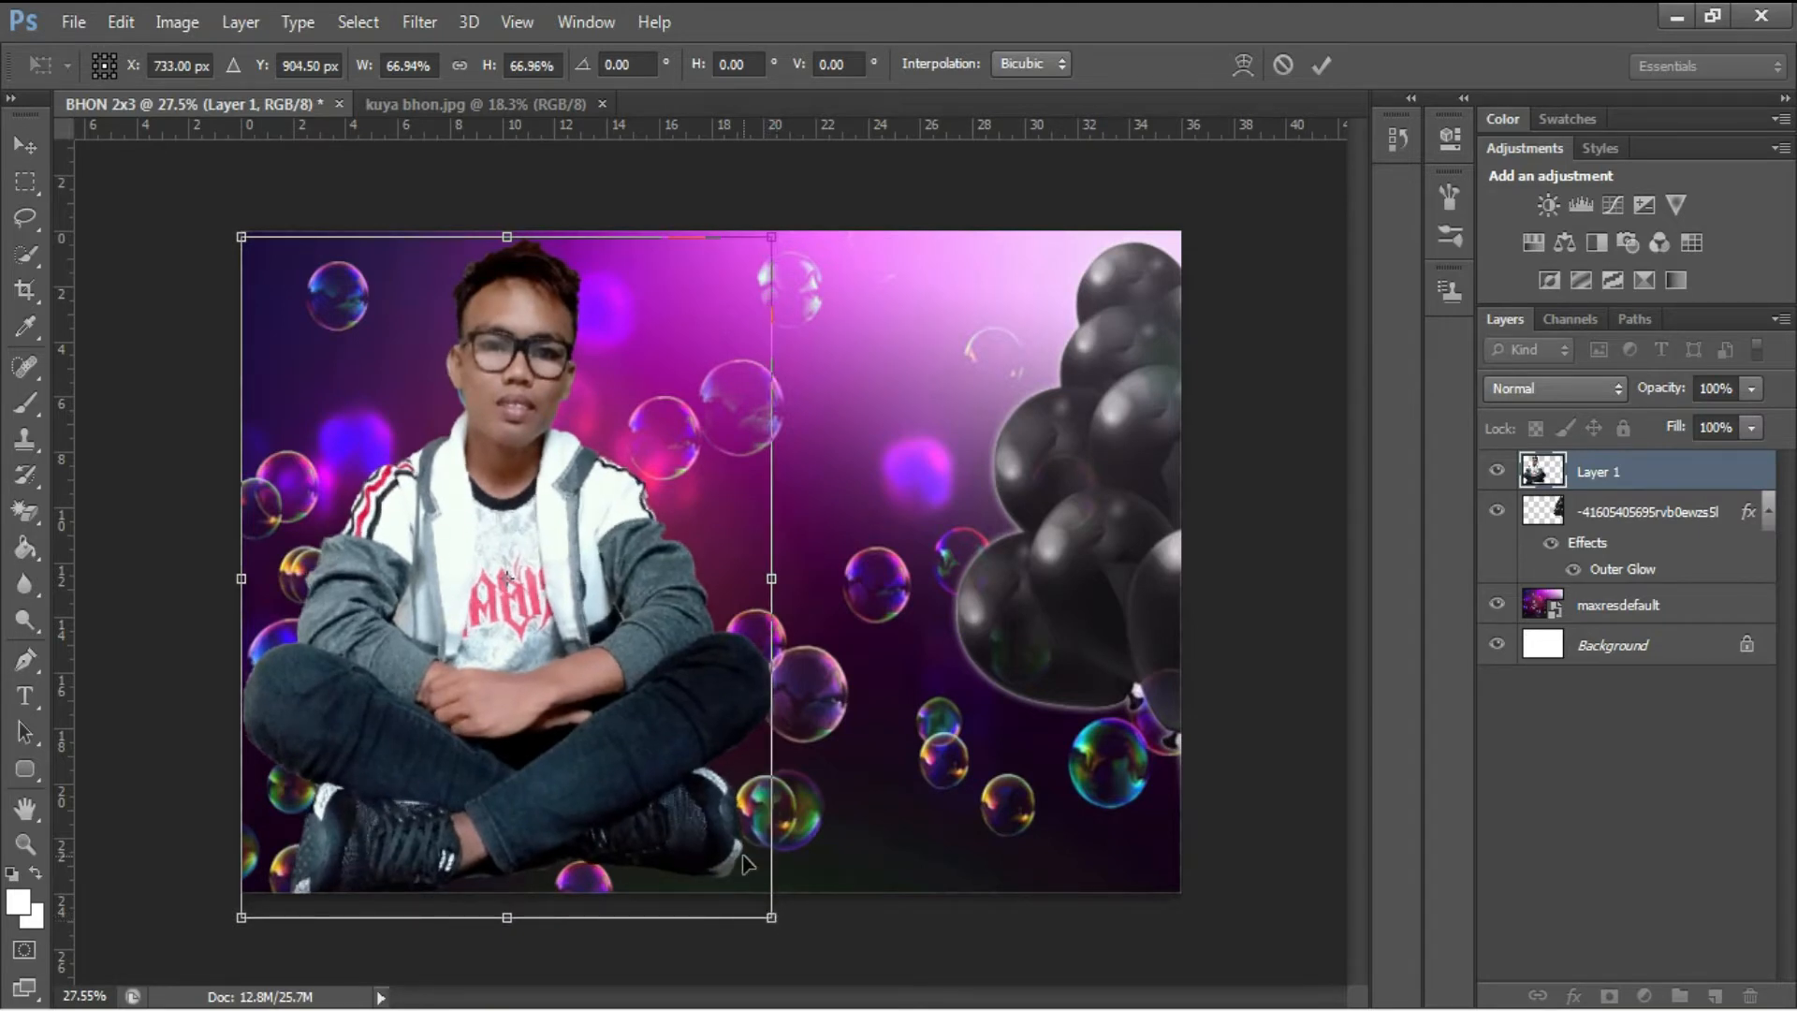
key("Return")
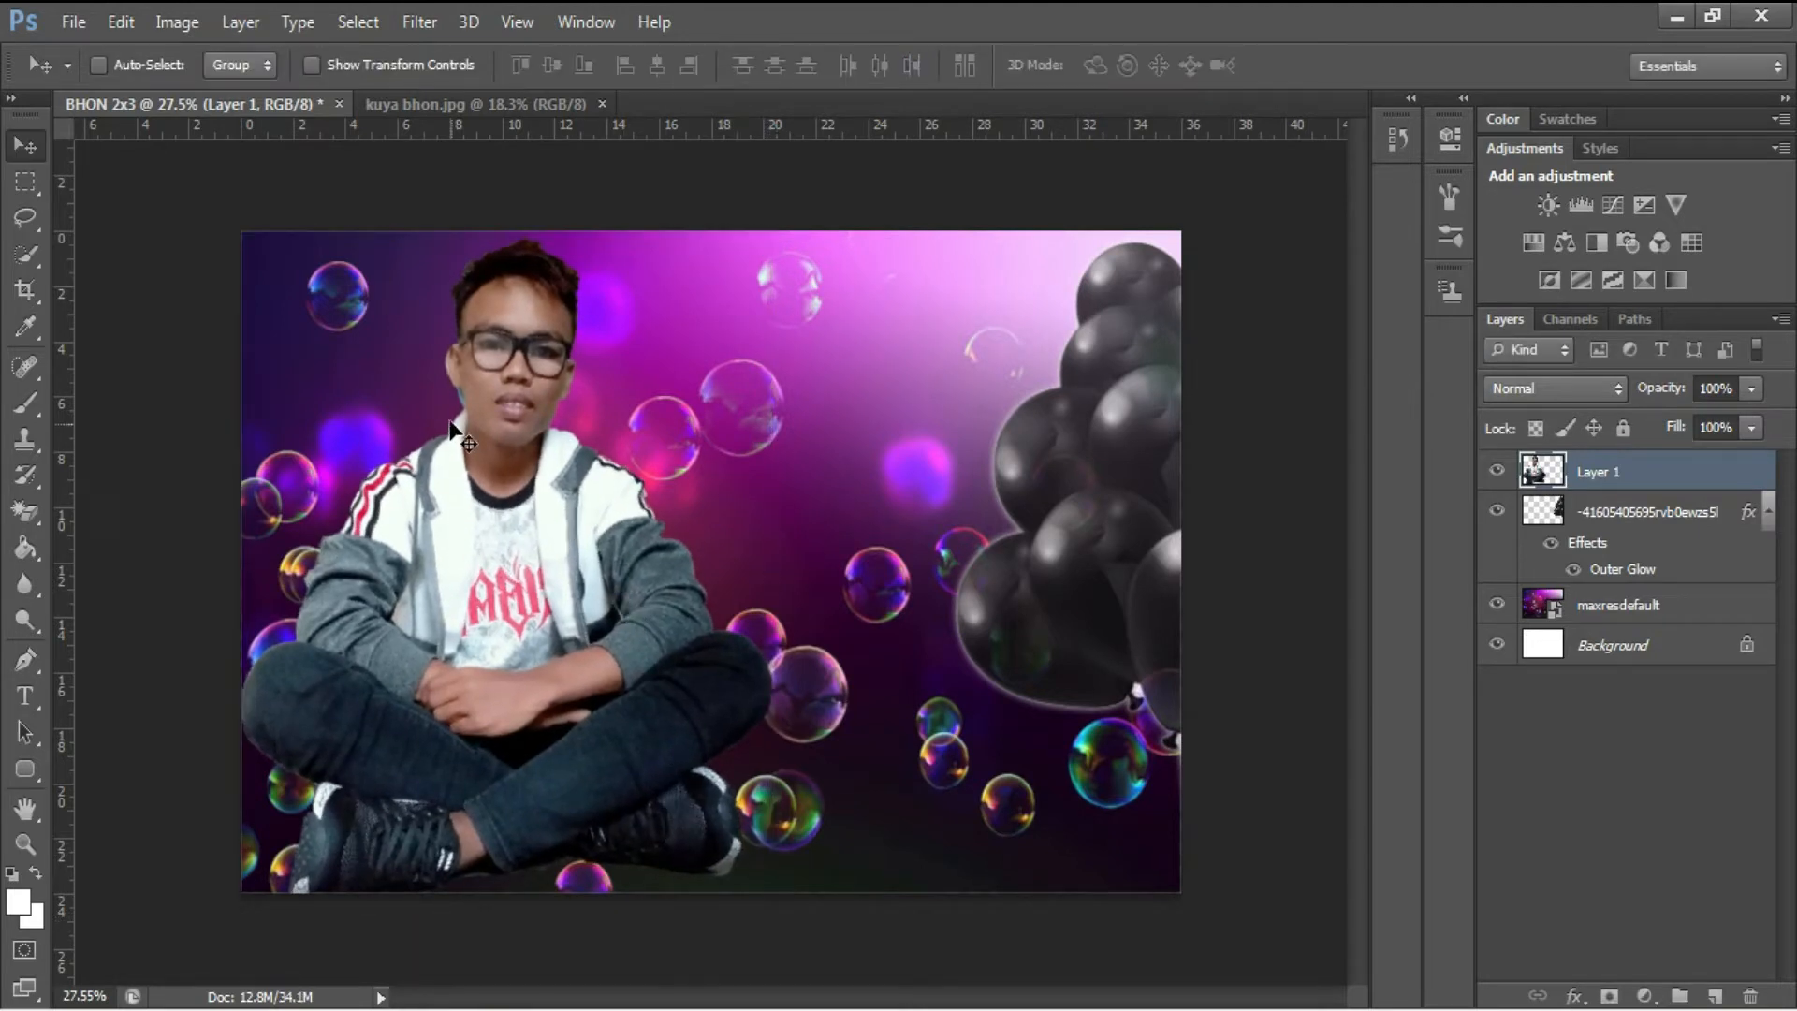
Step: Lighten the man's layer one step in the midtones with Variations
scroll(459, 431, "up", 2)
scroll(454, 426, "down", 1)
left_click(177, 21)
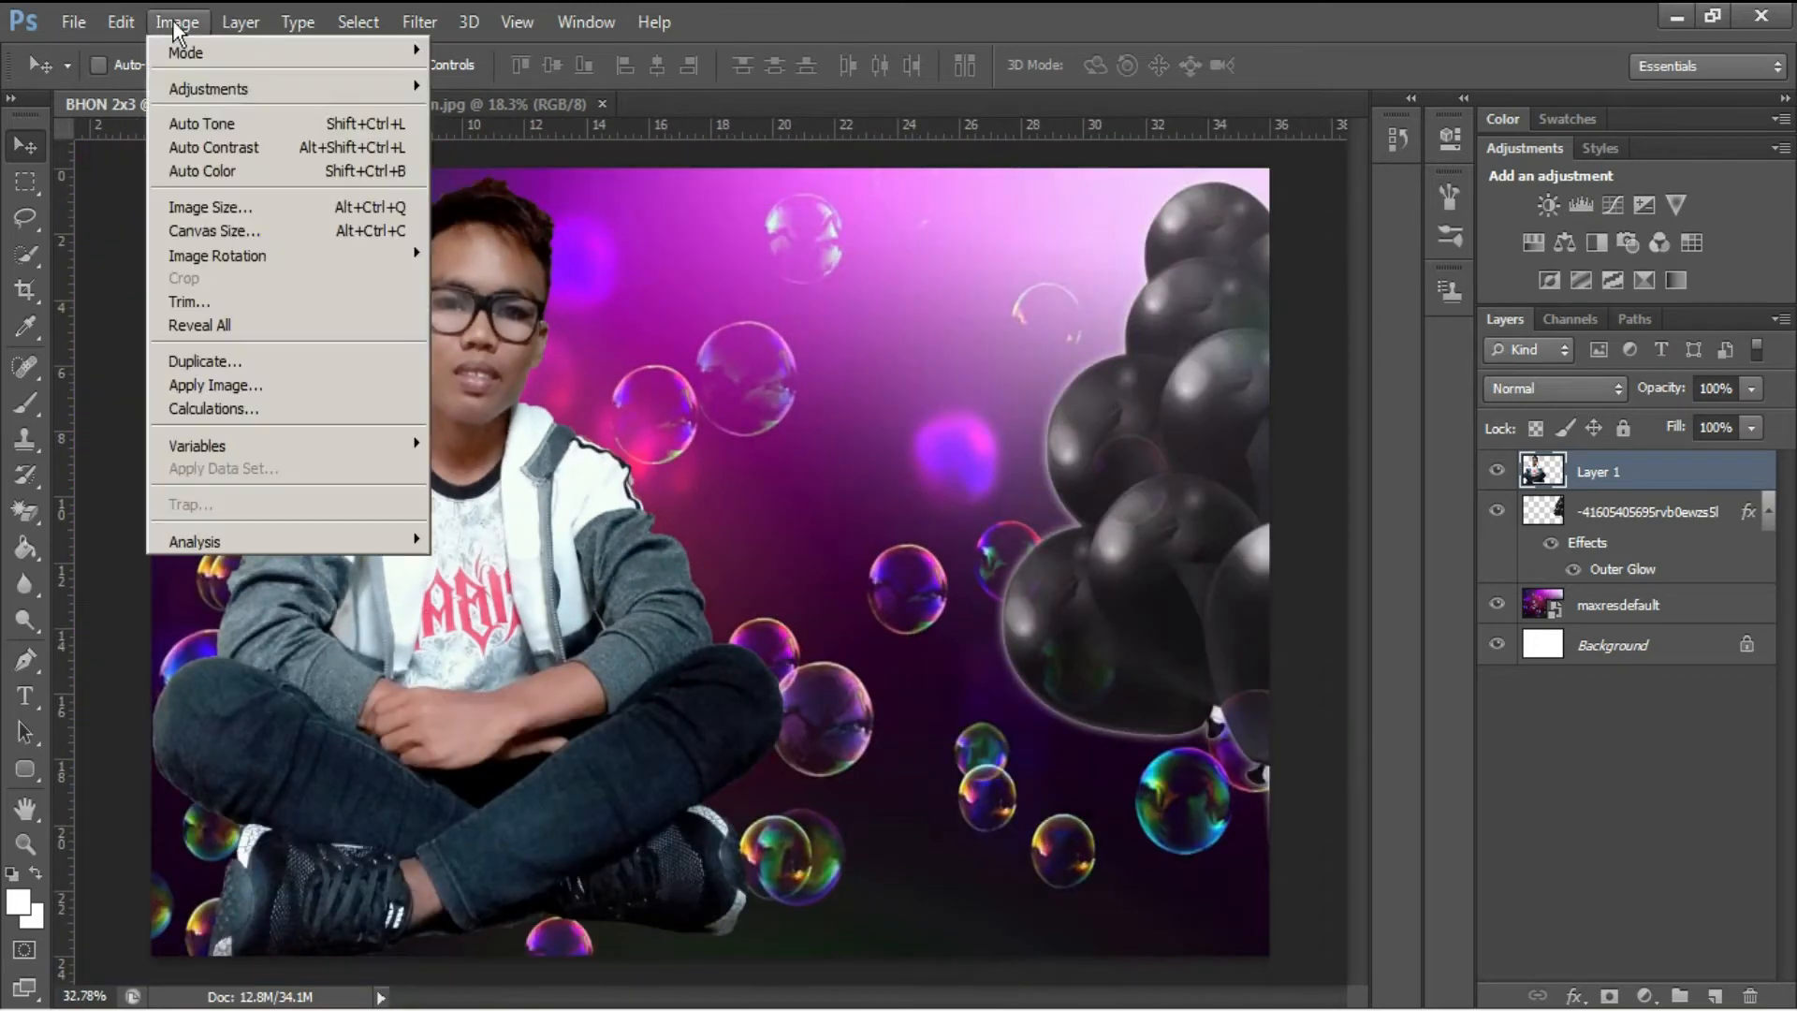
mouse_move(234, 88)
left_click(553, 556)
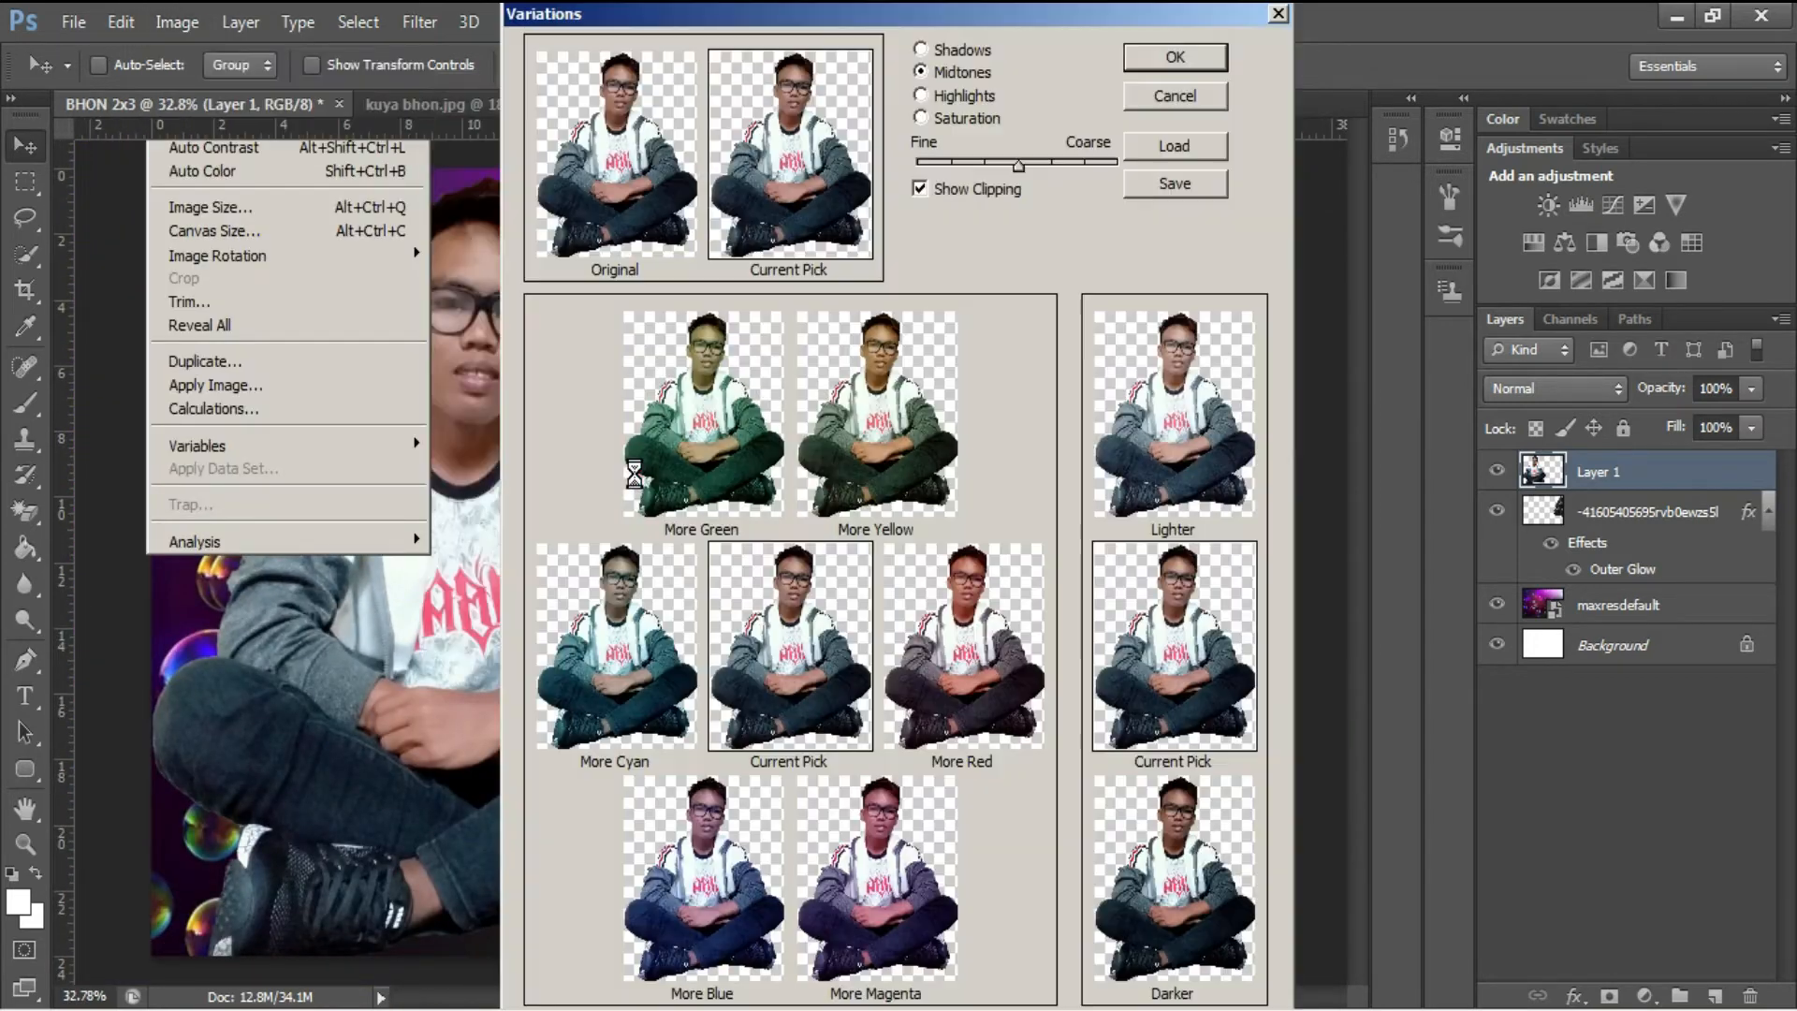
left_click(1193, 407)
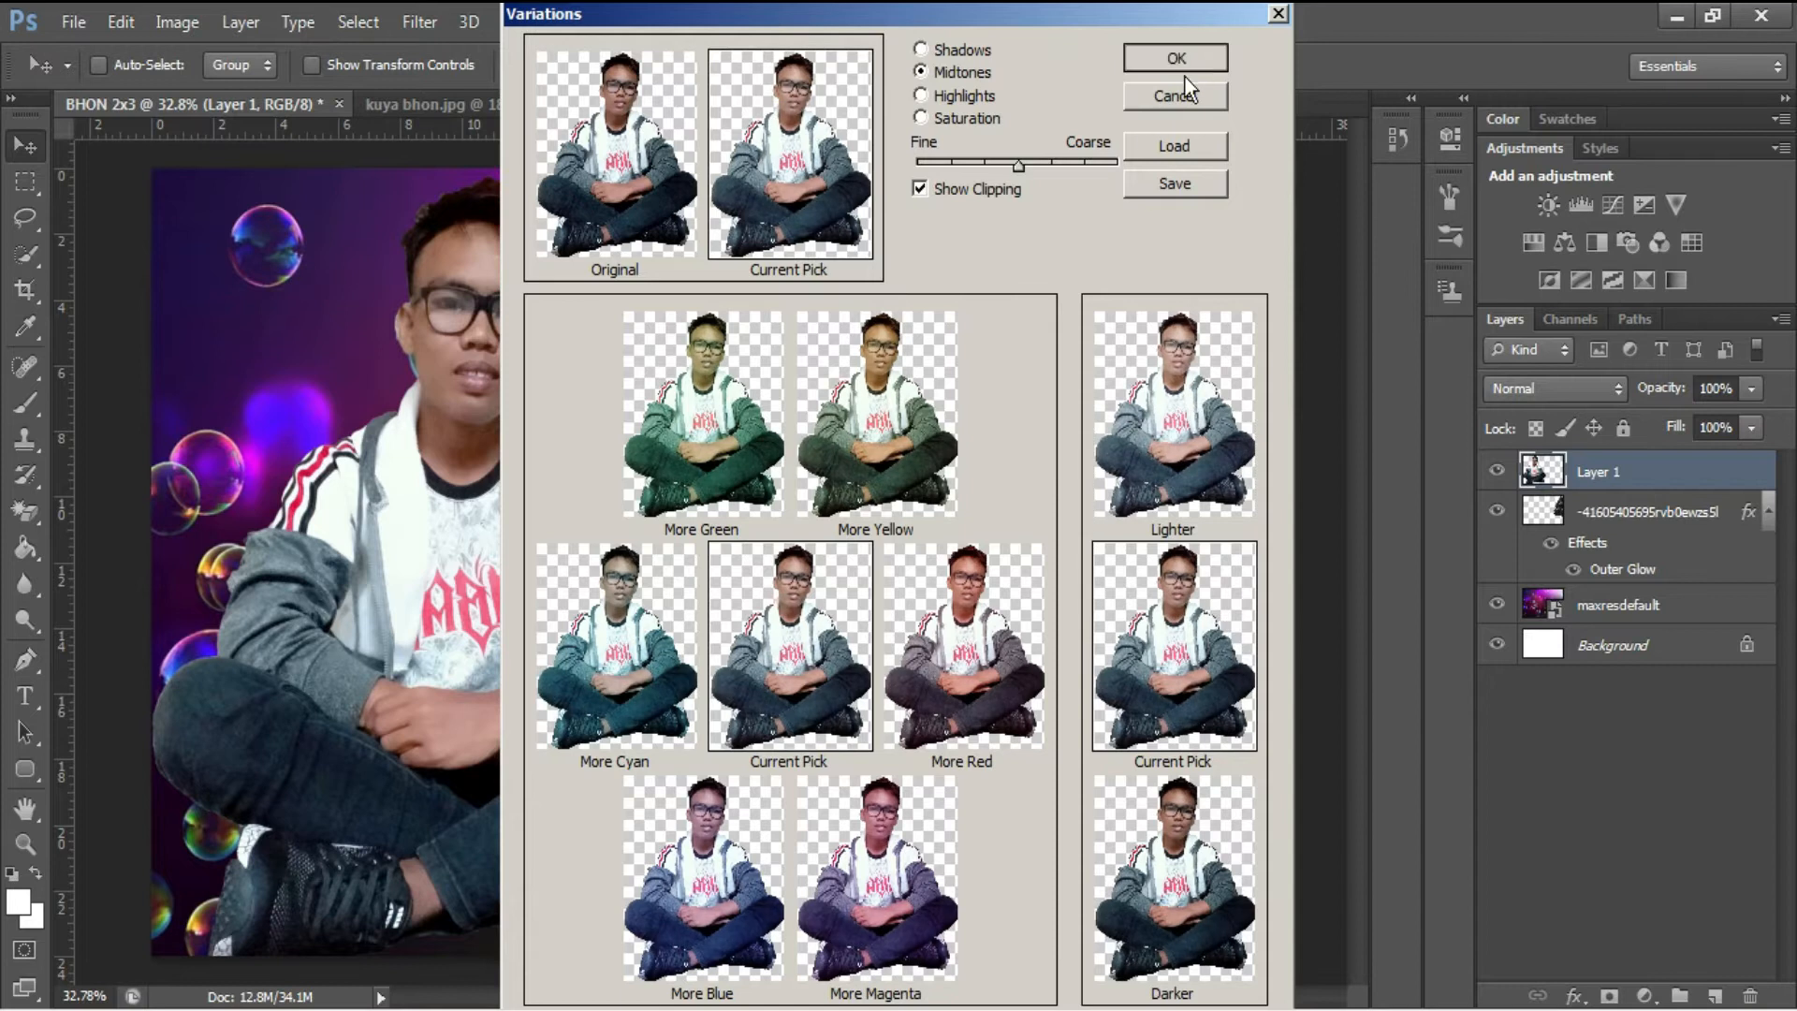
left_click(1176, 57)
Step: Add a white Outer Glow to the man's layer with 52% opacity and a size of 29 px
right_click(1556, 474)
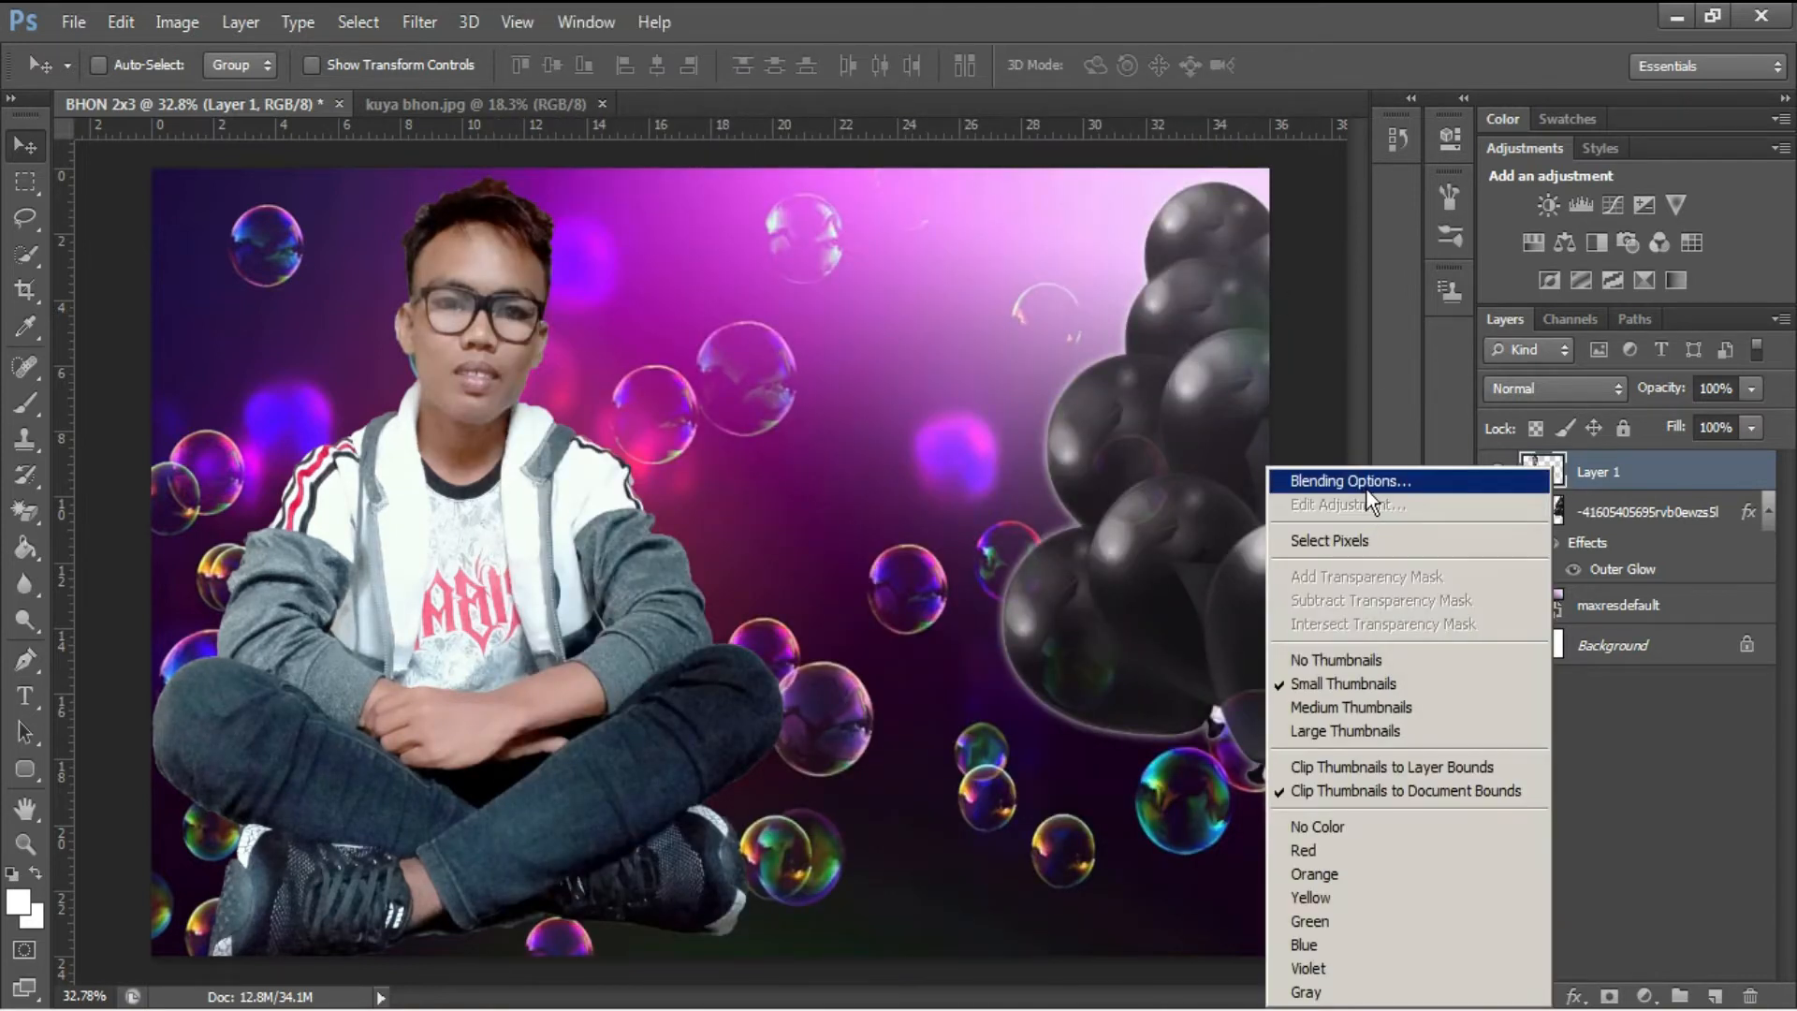
left_click(1366, 487)
left_click(1142, 580)
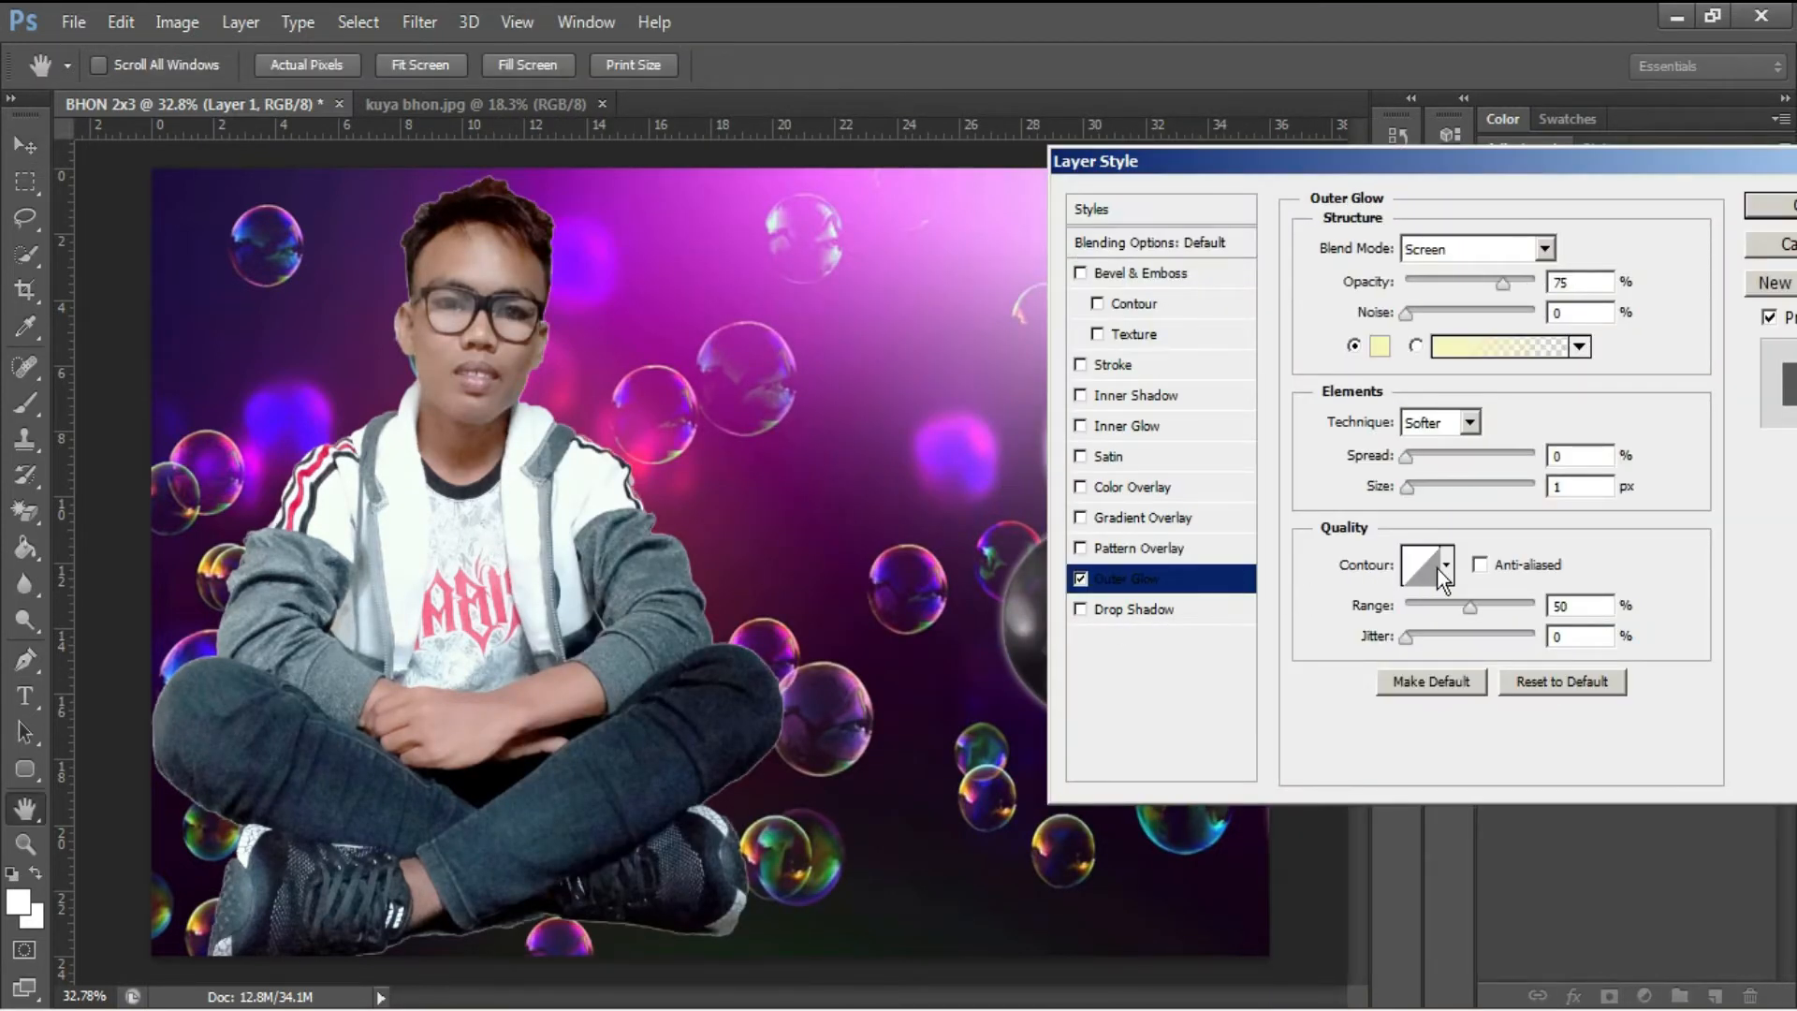
left_click(1381, 347)
left_click_drag(1238, 418, 910, 144)
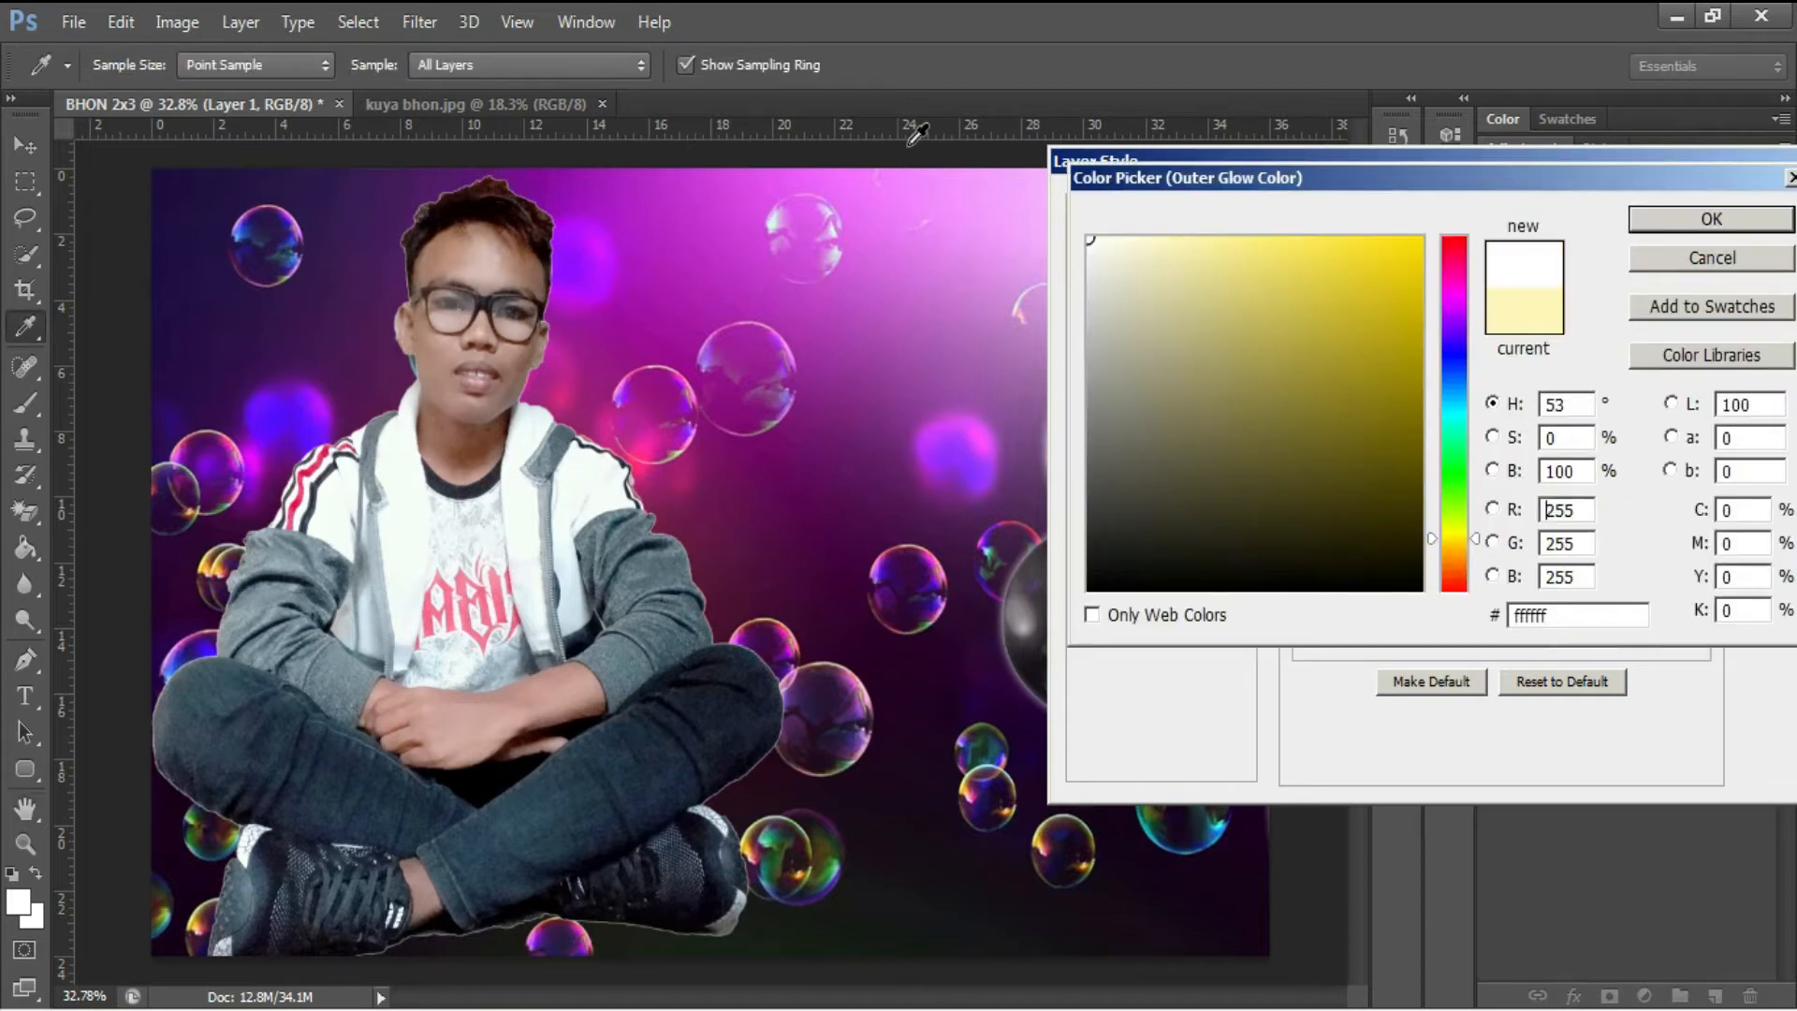
left_click(1674, 225)
left_click_drag(1412, 487, 1430, 494)
left_click_drag(1503, 283, 1473, 282)
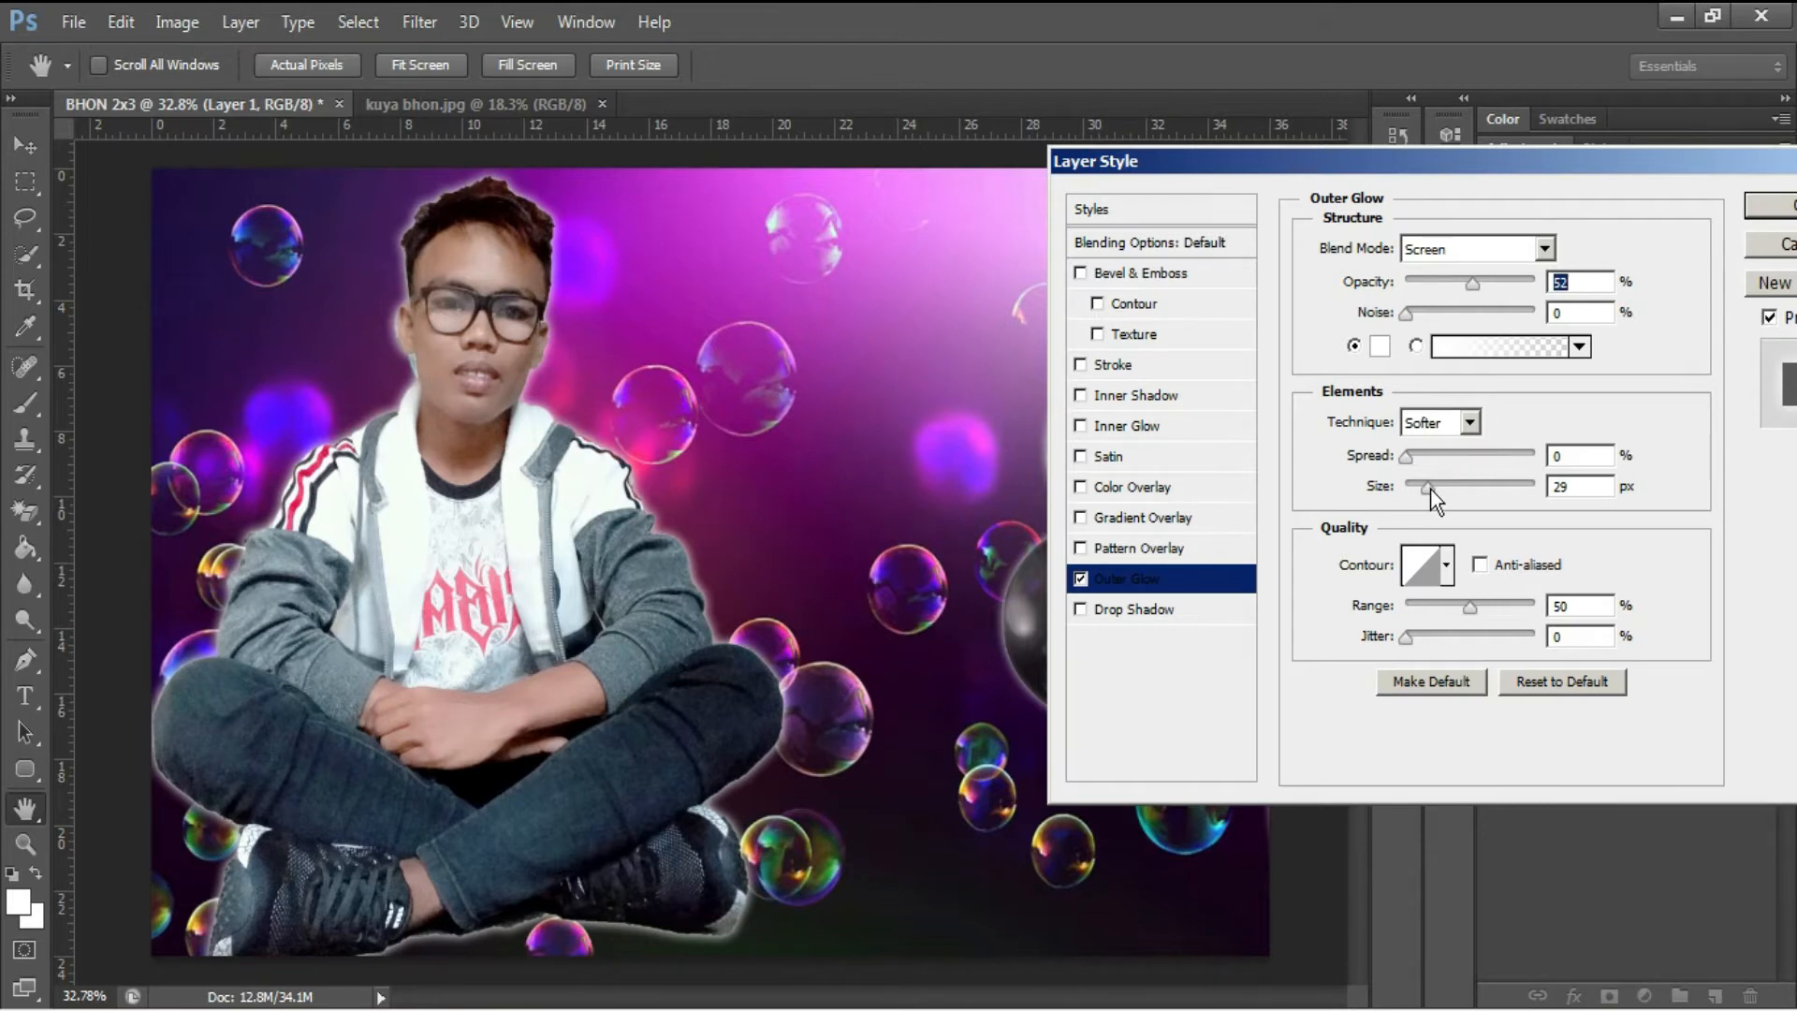
left_click(1763, 206)
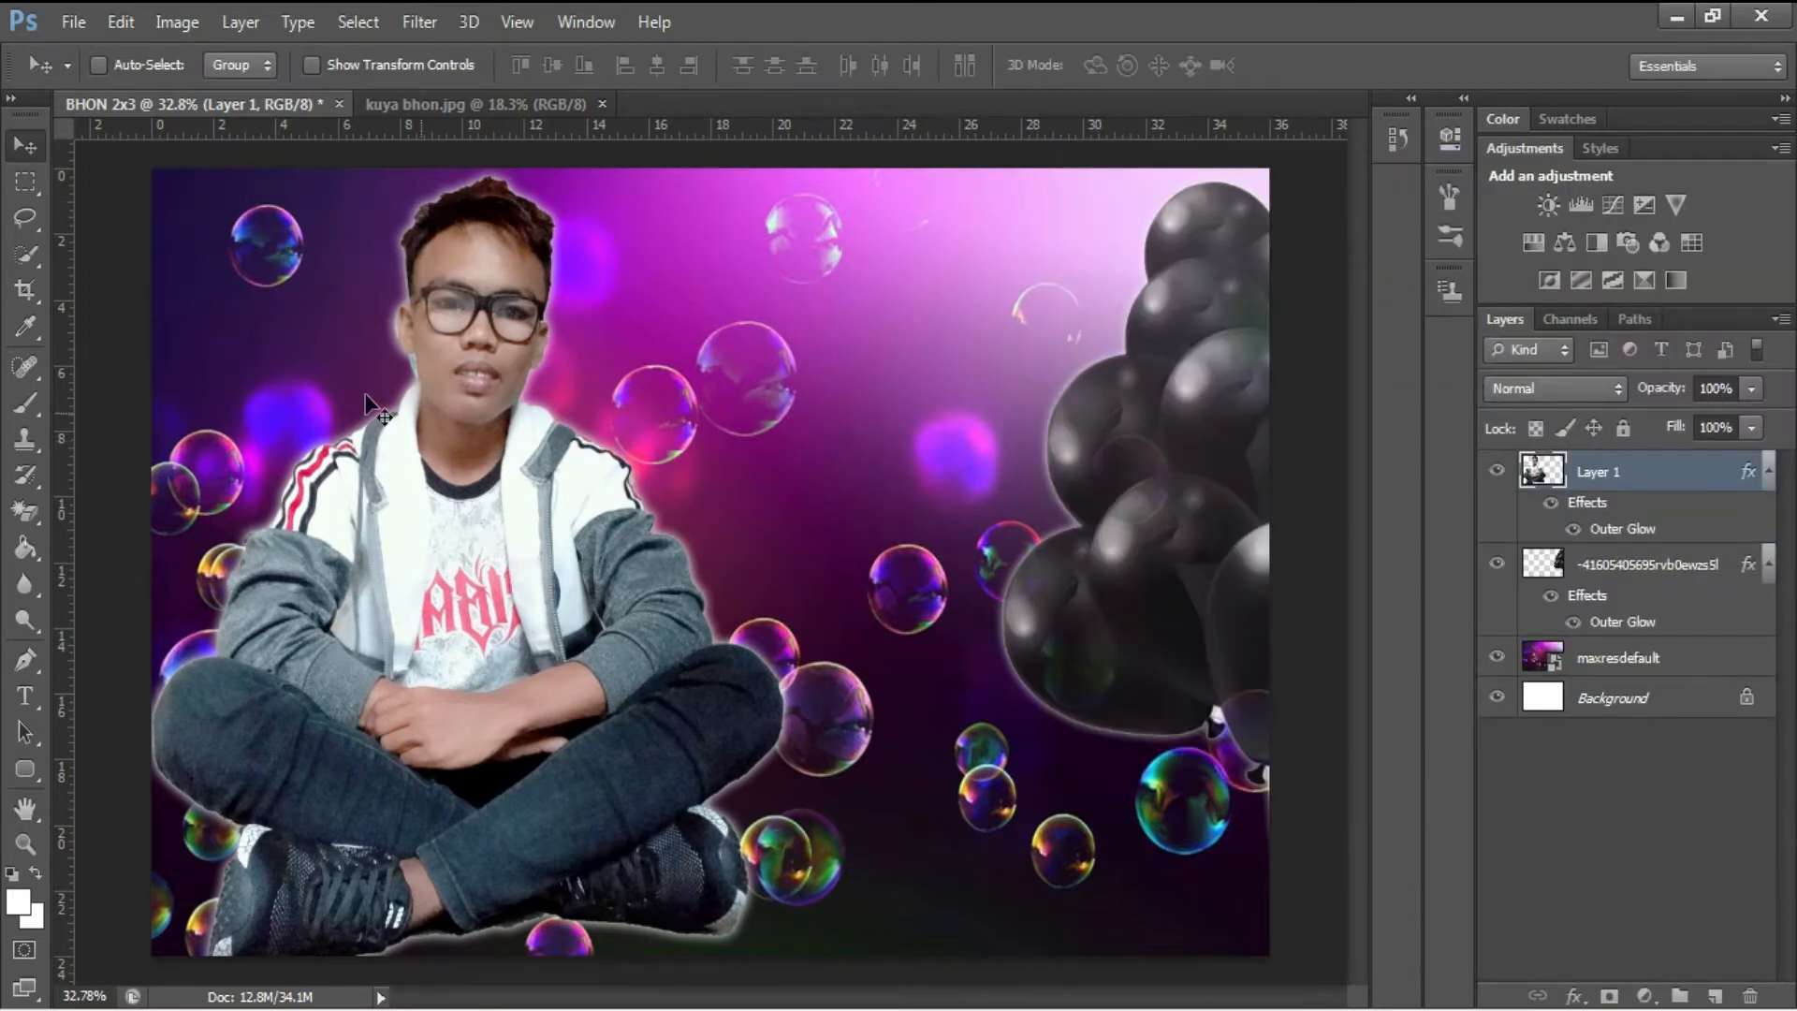
Step: Apply Match Color to the man's layer with luminance 120 and color intensity 120
left_click(177, 22)
mouse_move(202, 76)
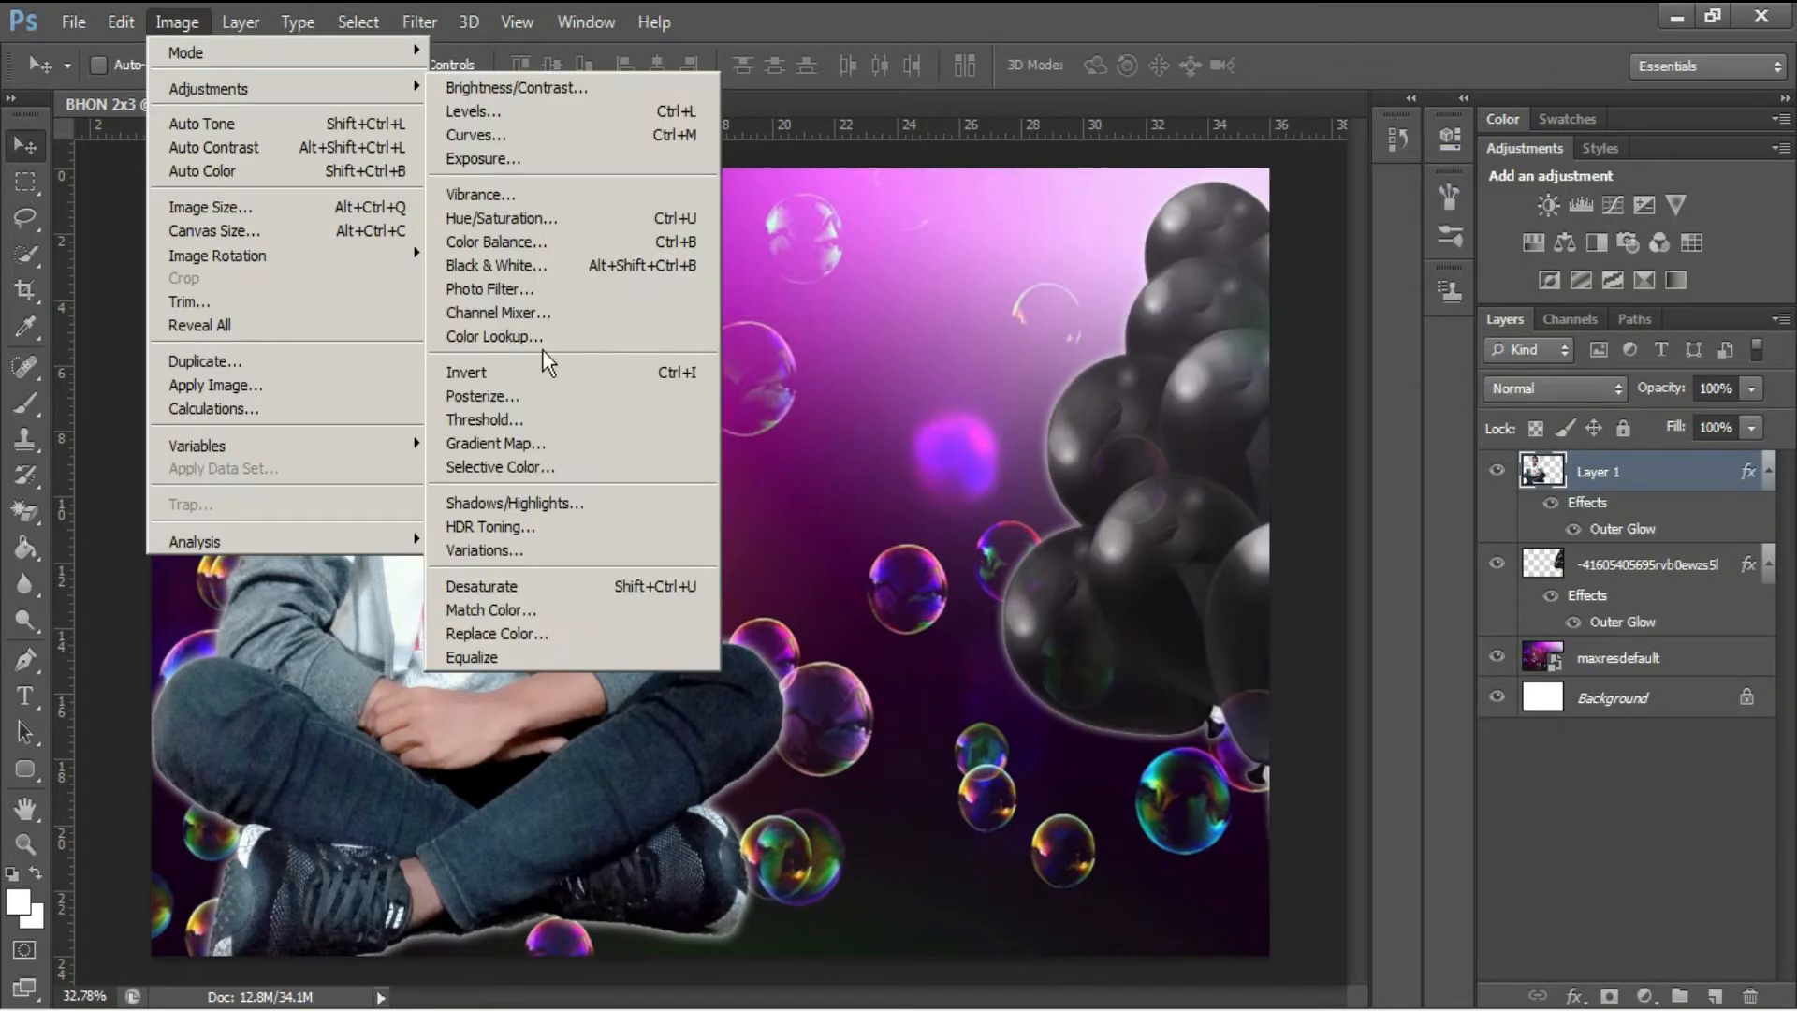
left_click(537, 604)
type("120")
key("Tab")
type("120")
key("Return")
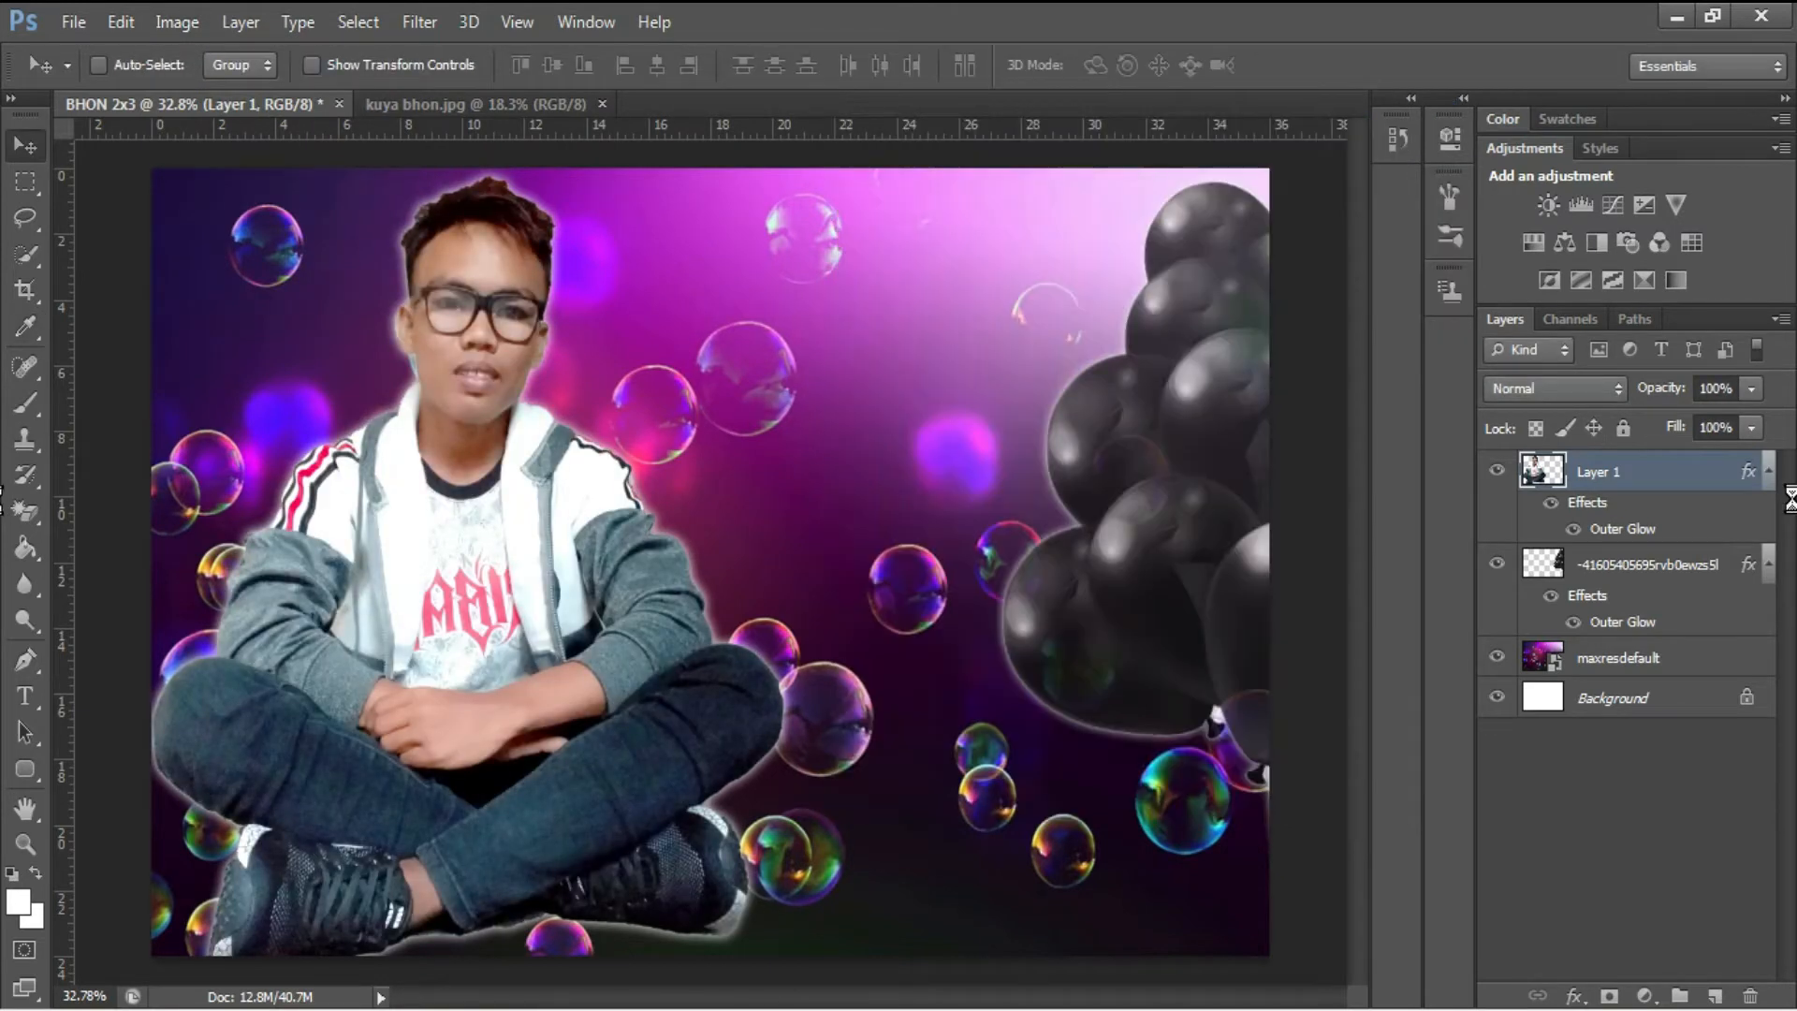
Step: Brighten the man's layer with the Brightness/Contrast adjustment
left_click(182, 22)
mouse_move(201, 82)
left_click(497, 100)
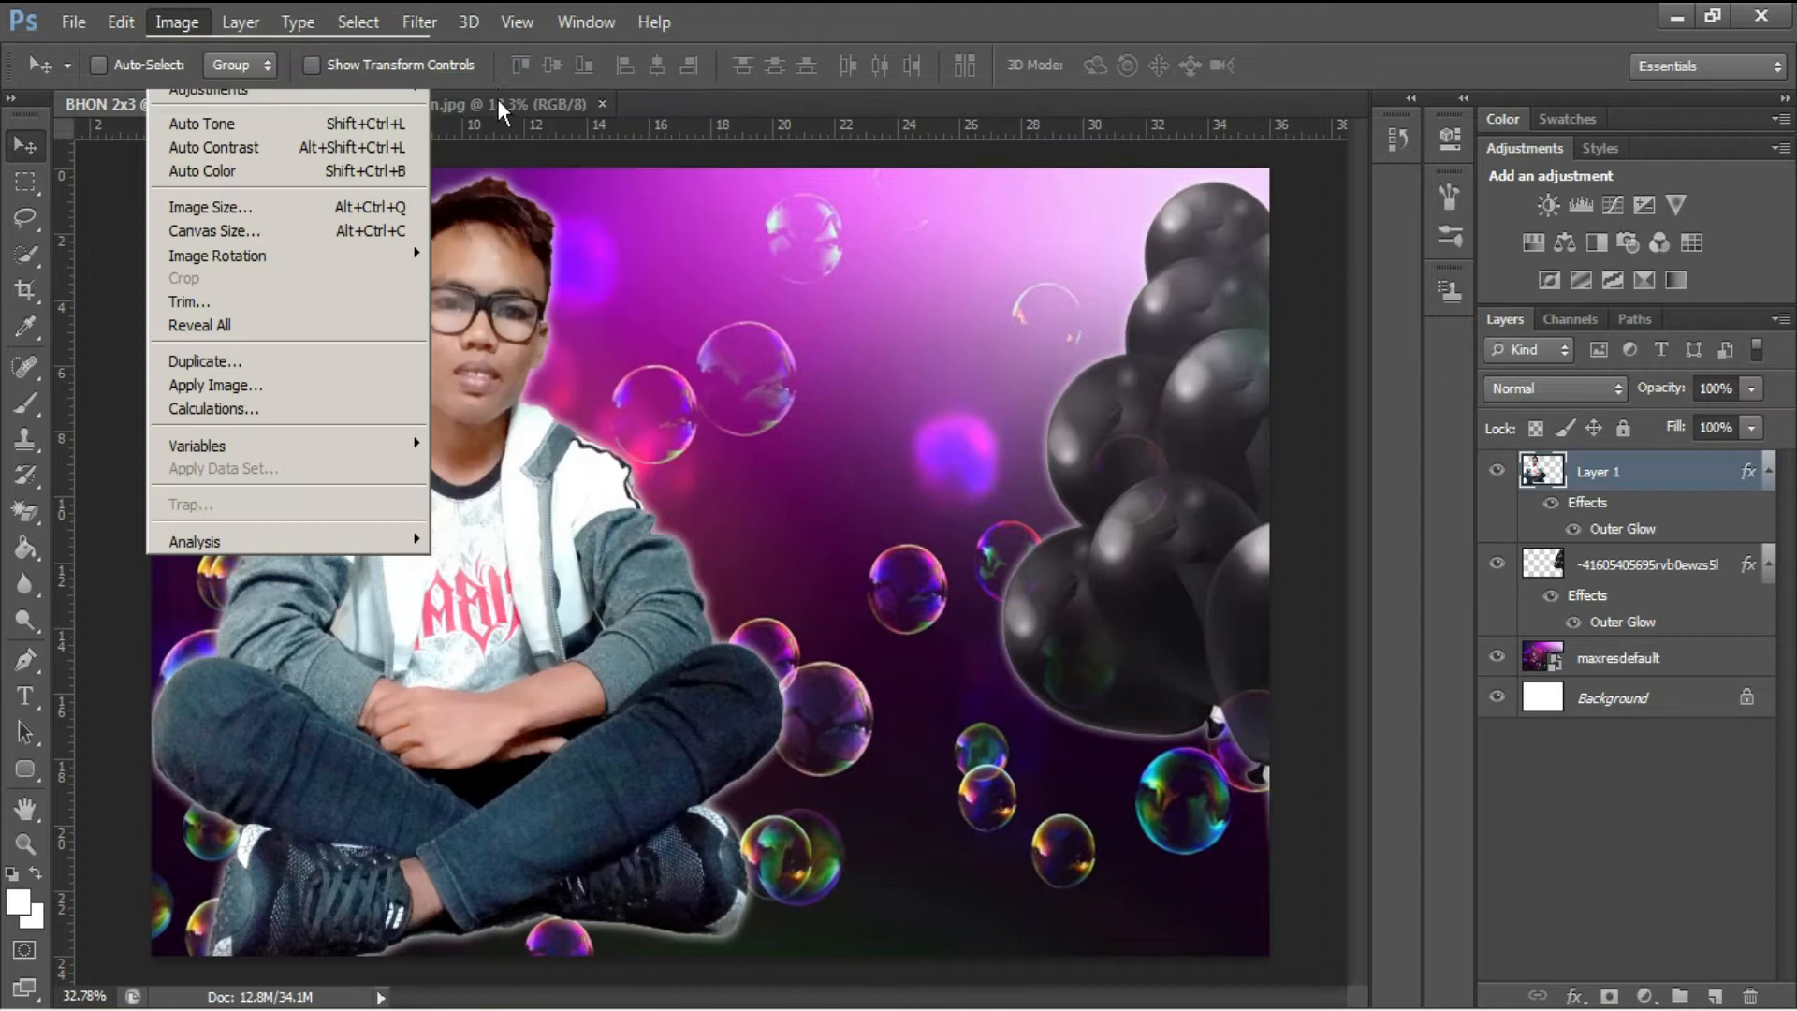
type("2")
key("Return")
key("v")
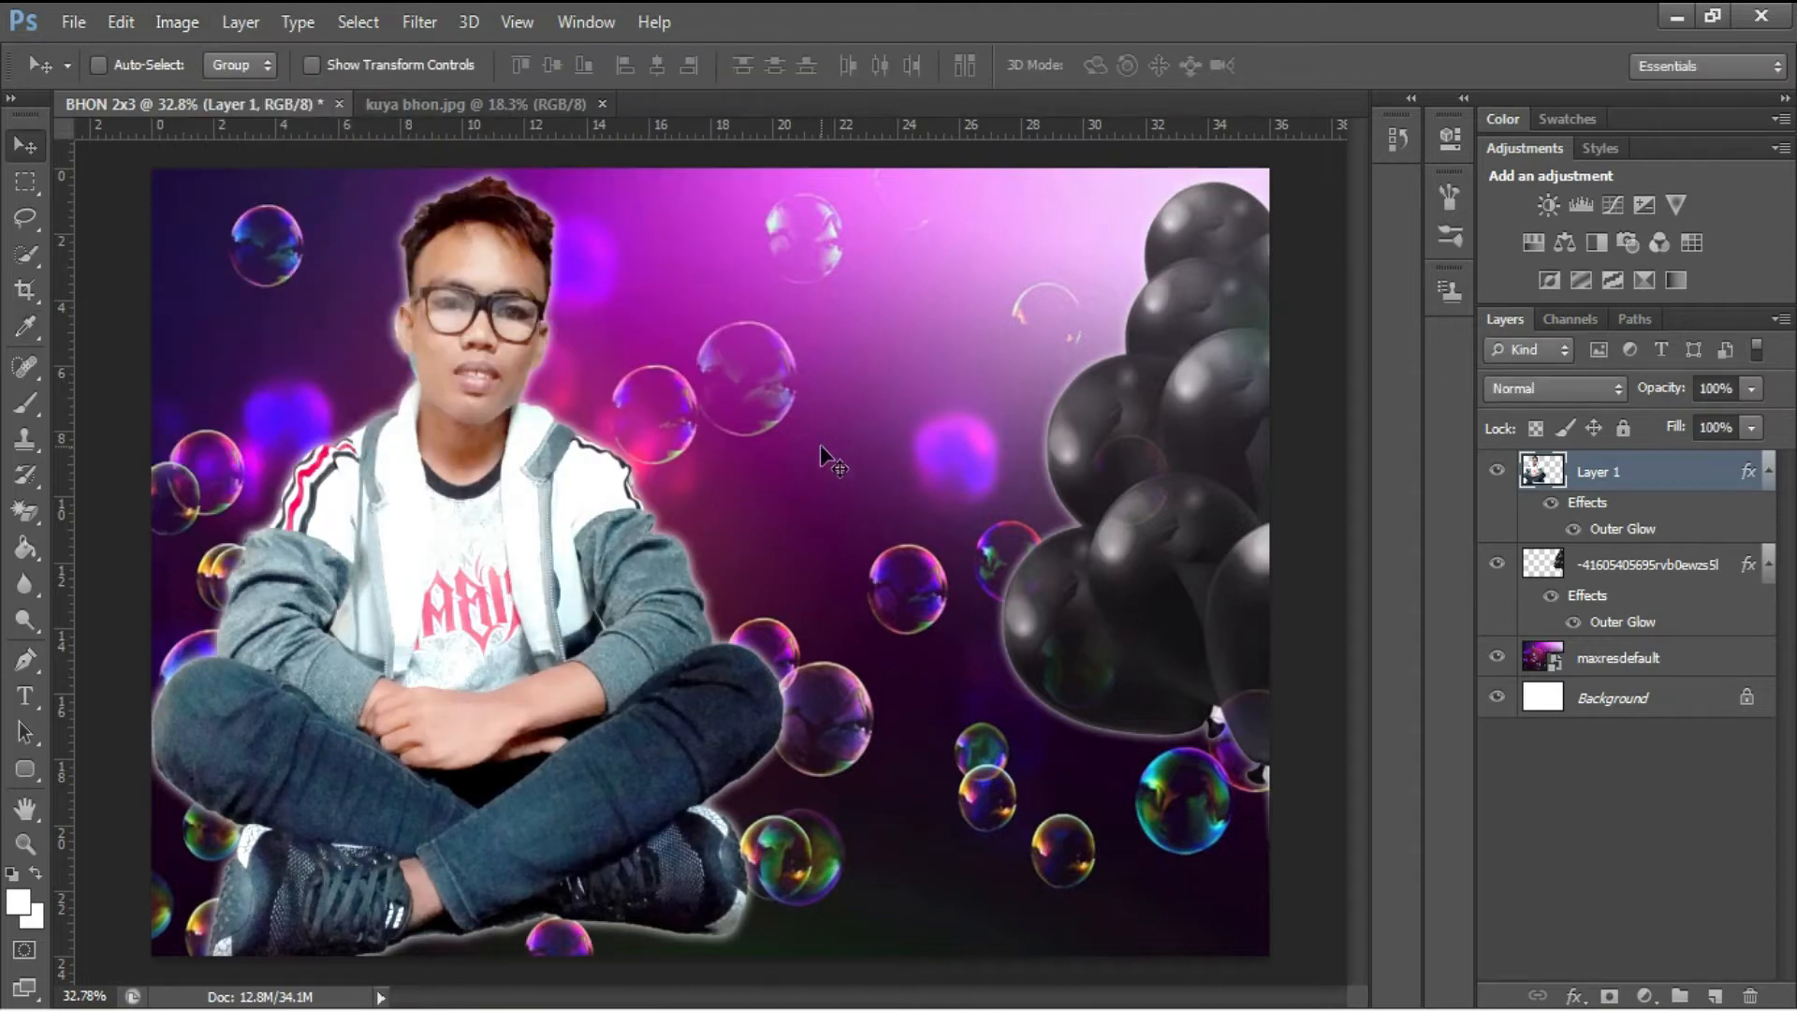
Step: Start a text line beside the man's head and set its text colour to bright blue
scroll(827, 493, "down", 1)
key("t")
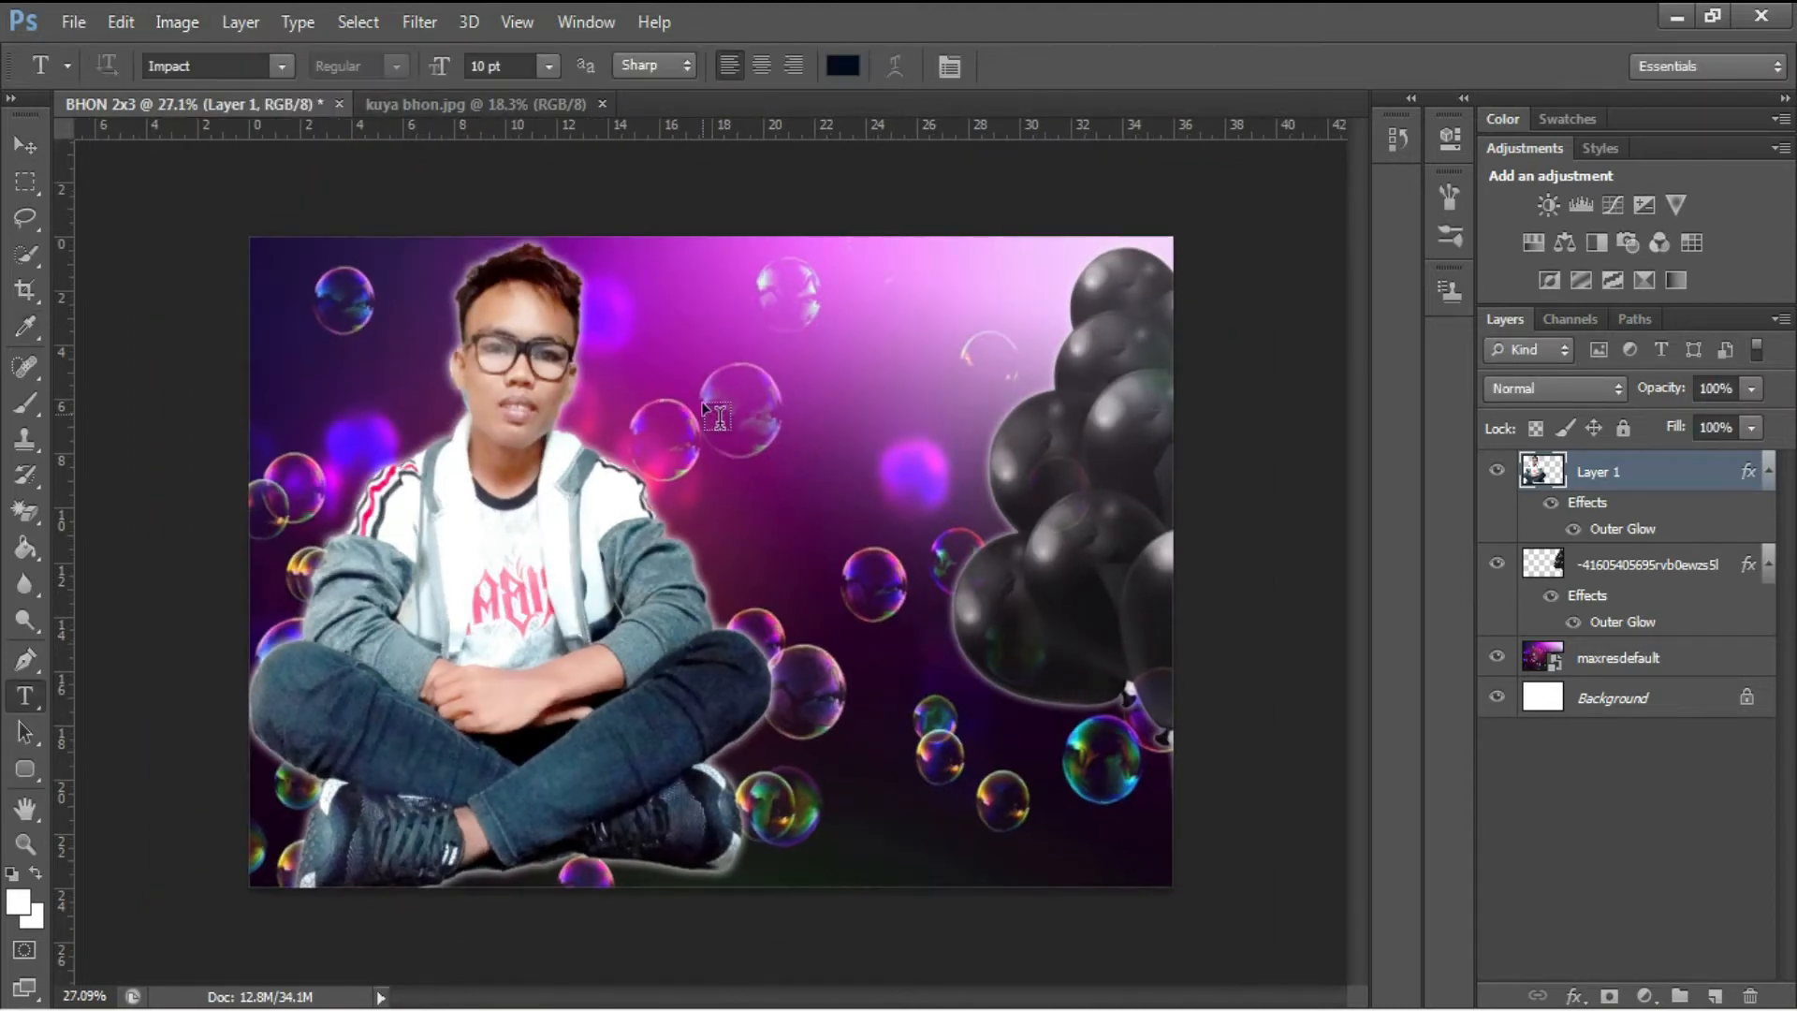
left_click(664, 352)
scroll(756, 291, "up", 2)
left_click(842, 66)
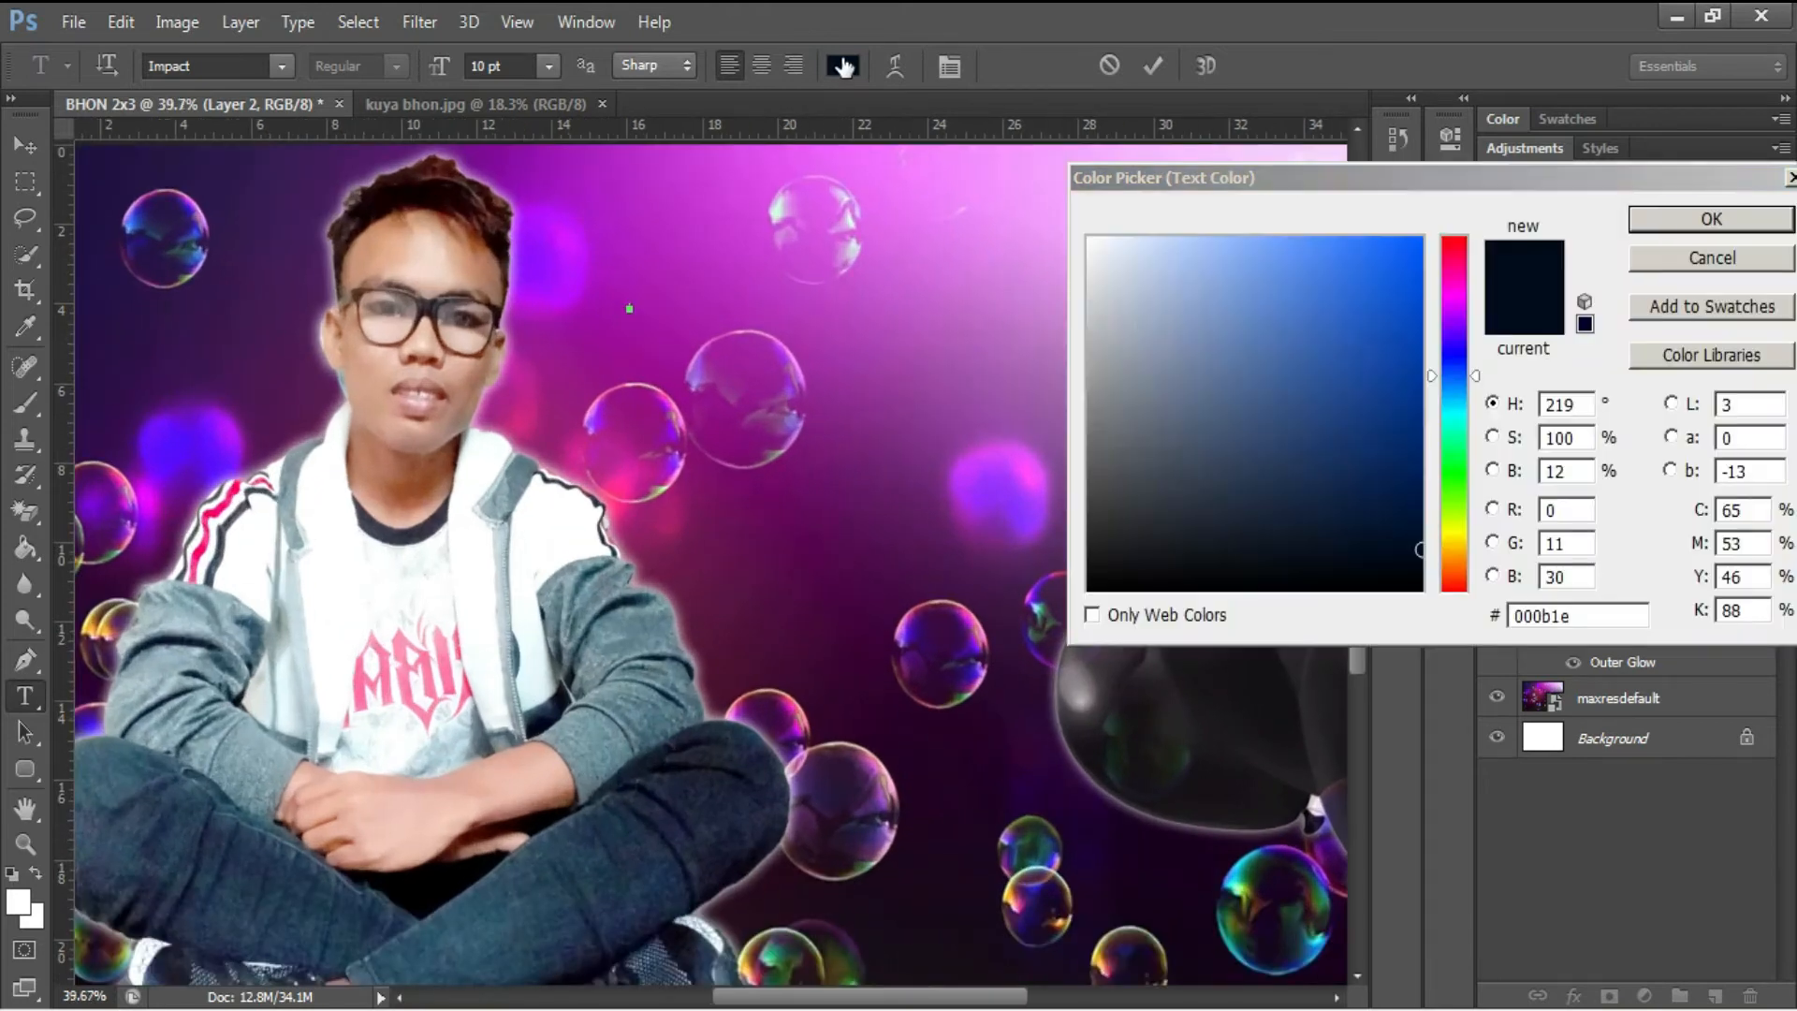
left_click(1455, 398)
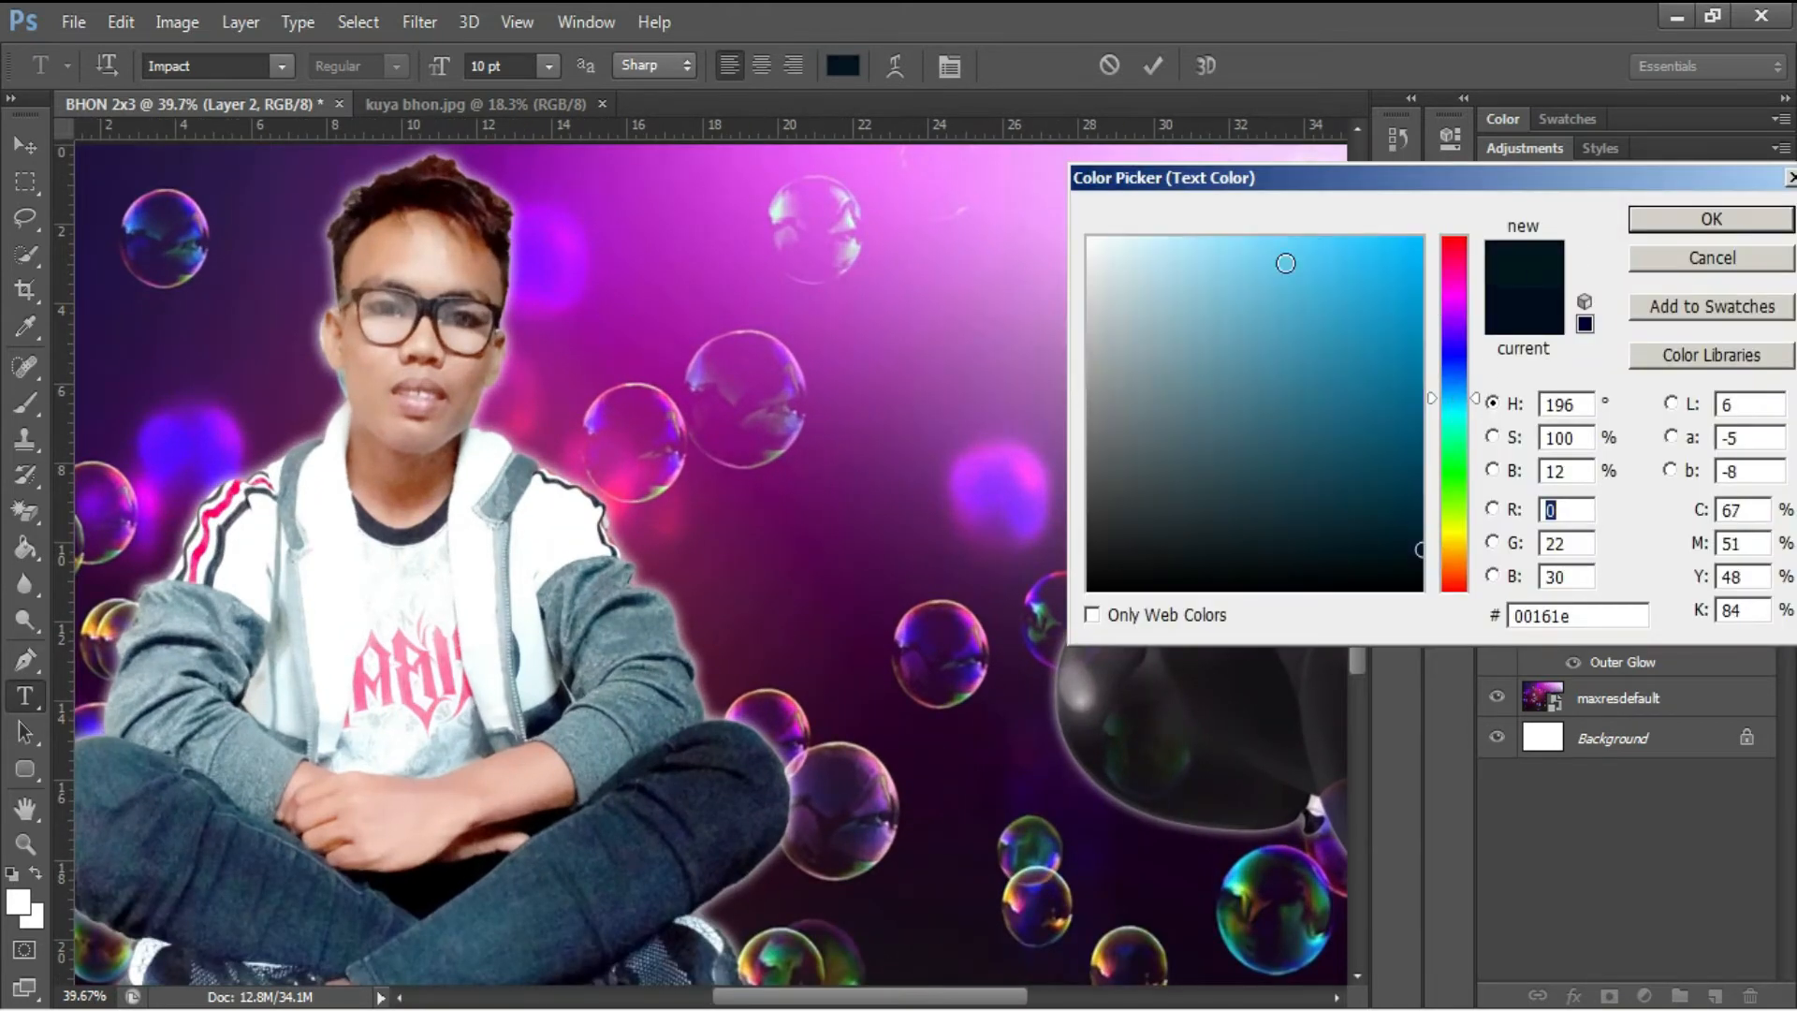
left_click(1409, 293)
left_click(1711, 221)
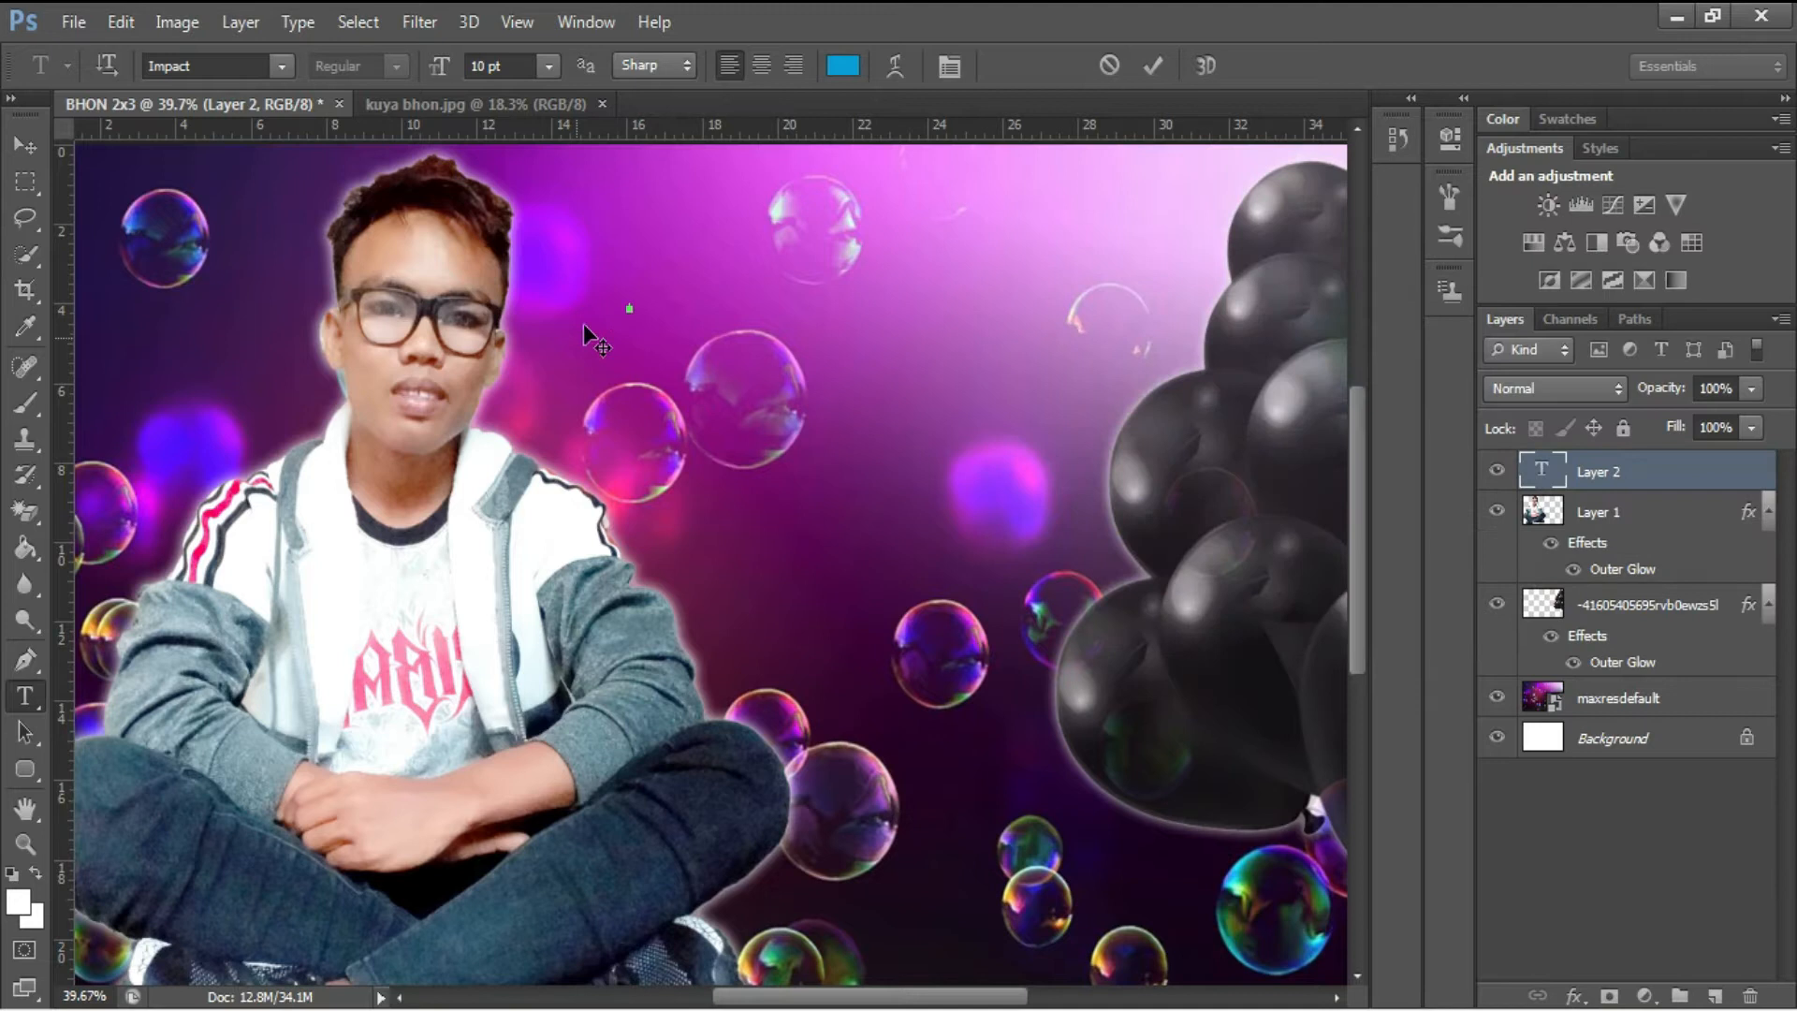
Step: Enter "Happy" at 100 pt, set its font to JMH Typewriter and place it beside the man's head
type("100")
key("Return")
type("Happy")
key("ctrl+a")
left_click(282, 65)
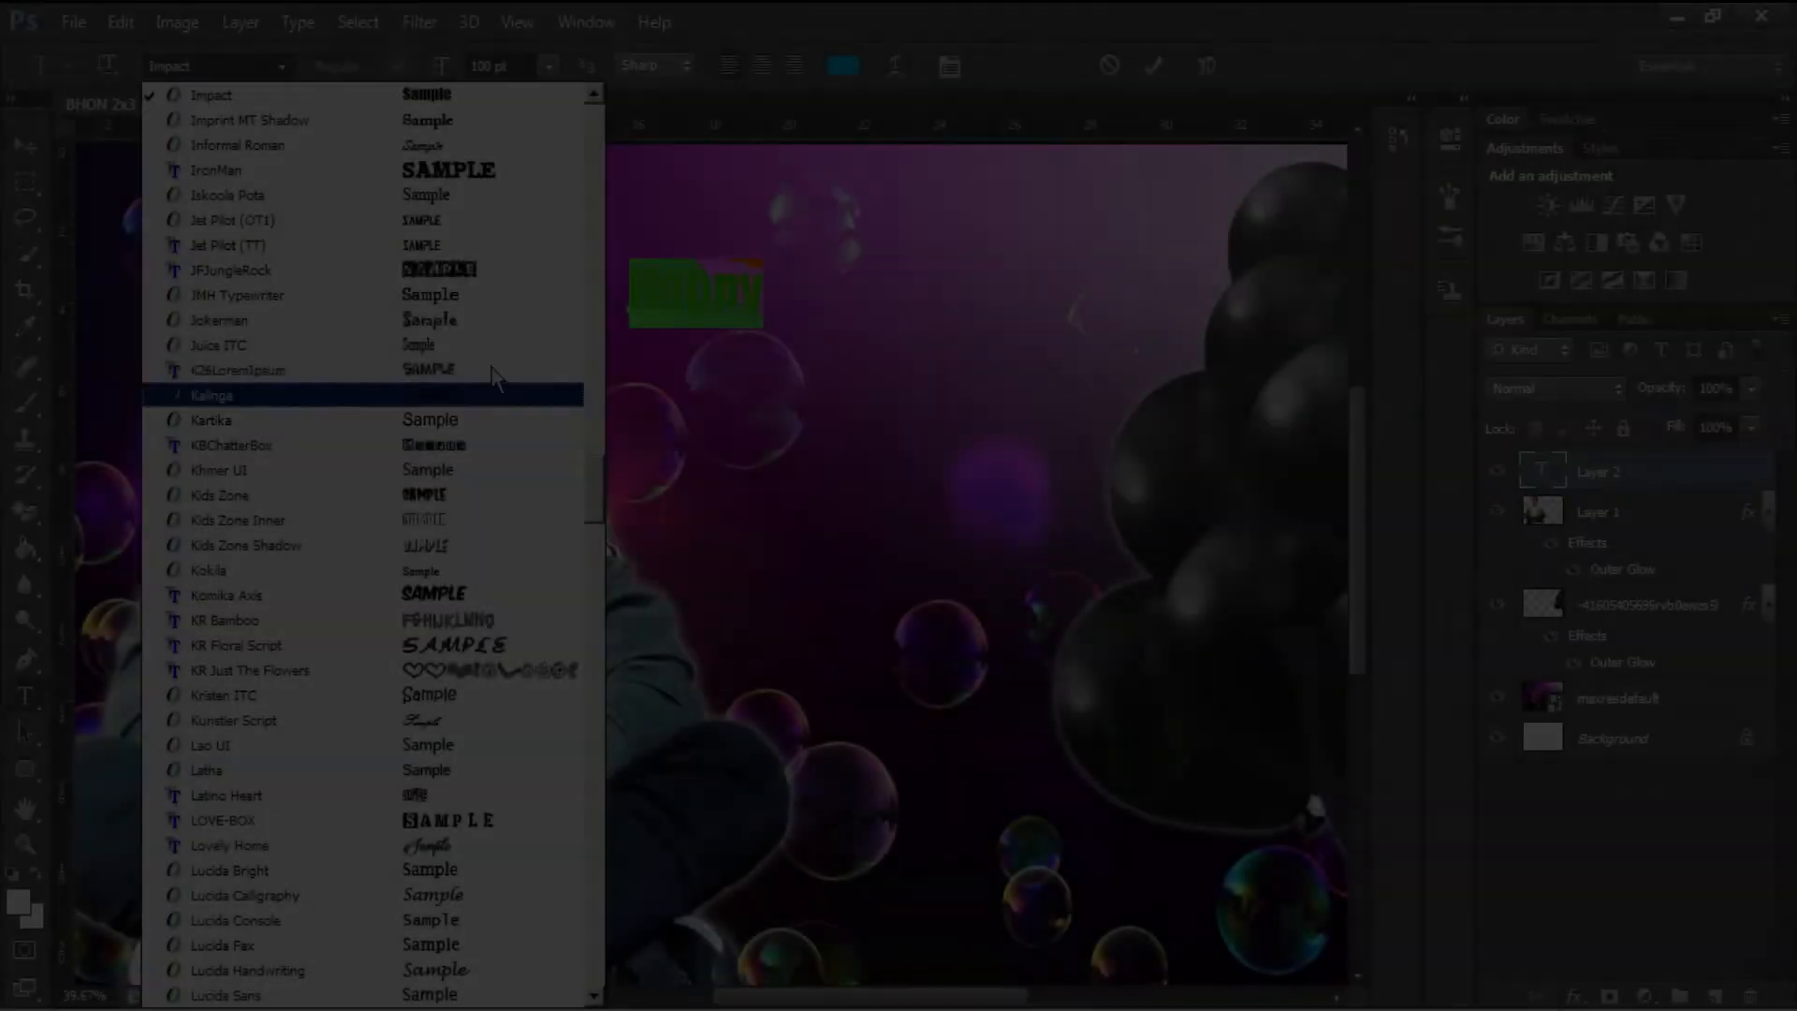
left_click(487, 295)
left_click_drag(738, 410, 732, 395)
left_click(1155, 64)
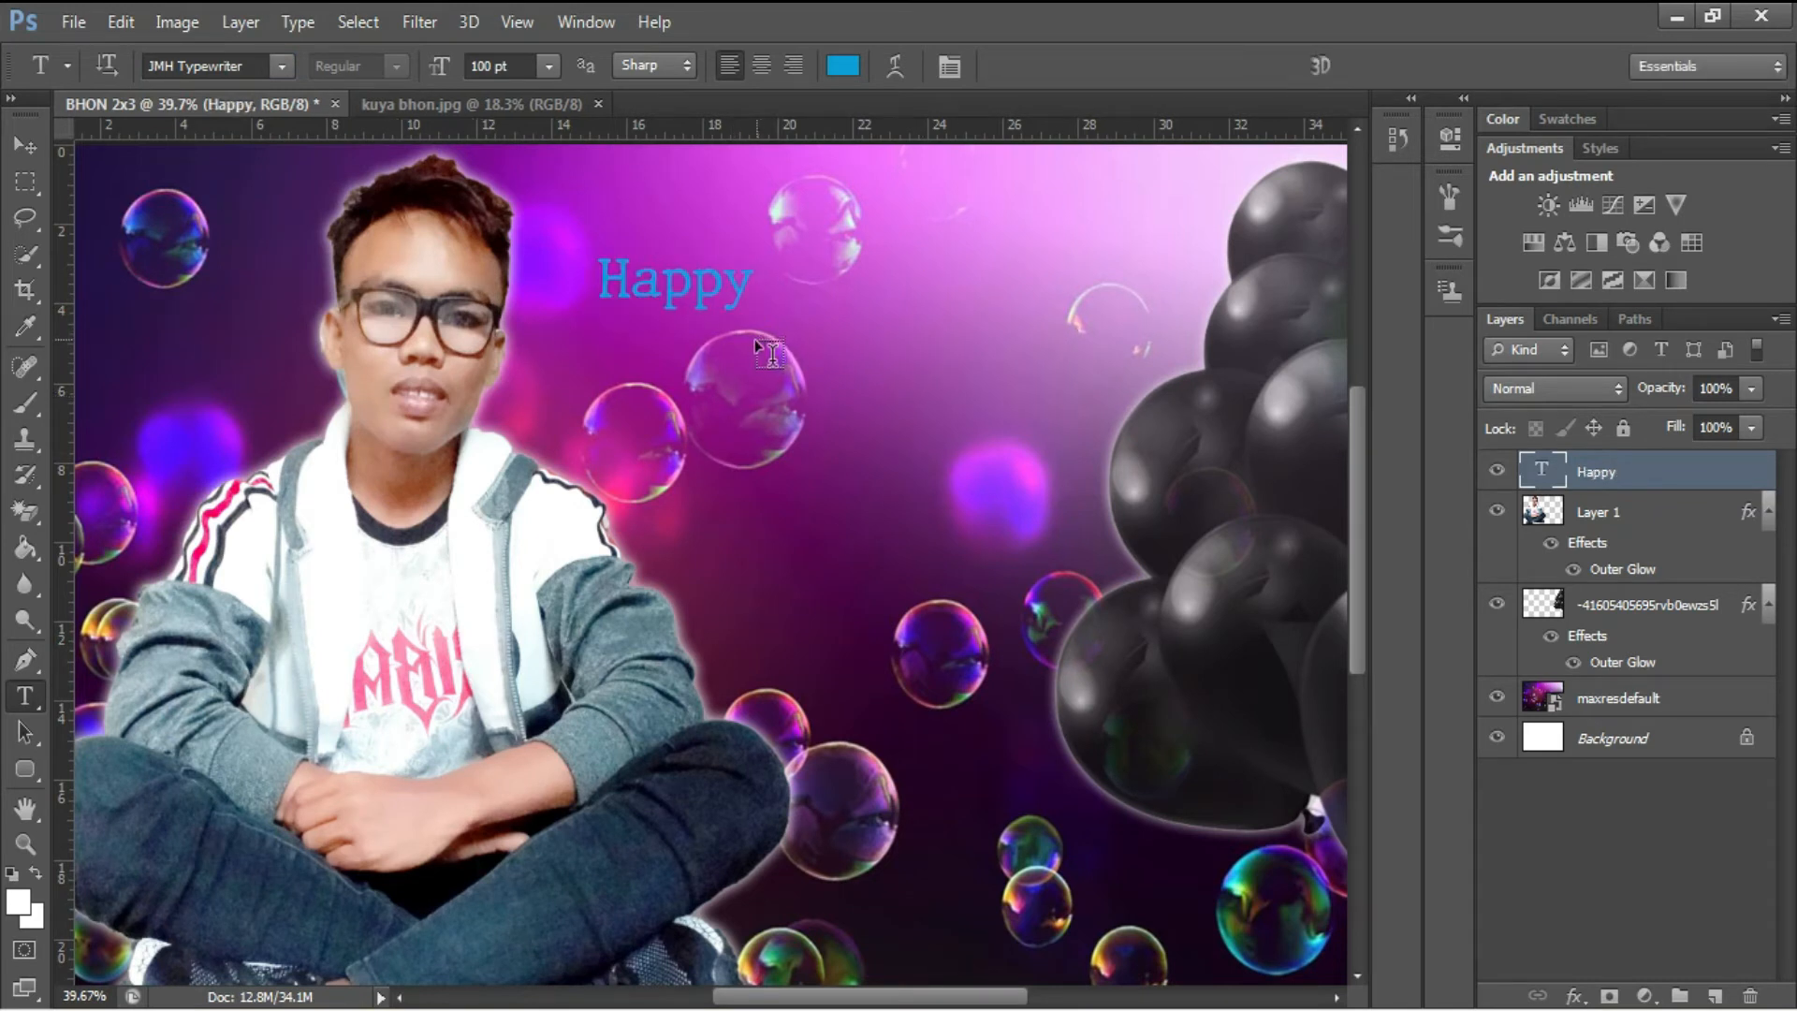
Step: Duplicate the "Happy" text just below the original and change the copy's wording to "Birthday"
key("v")
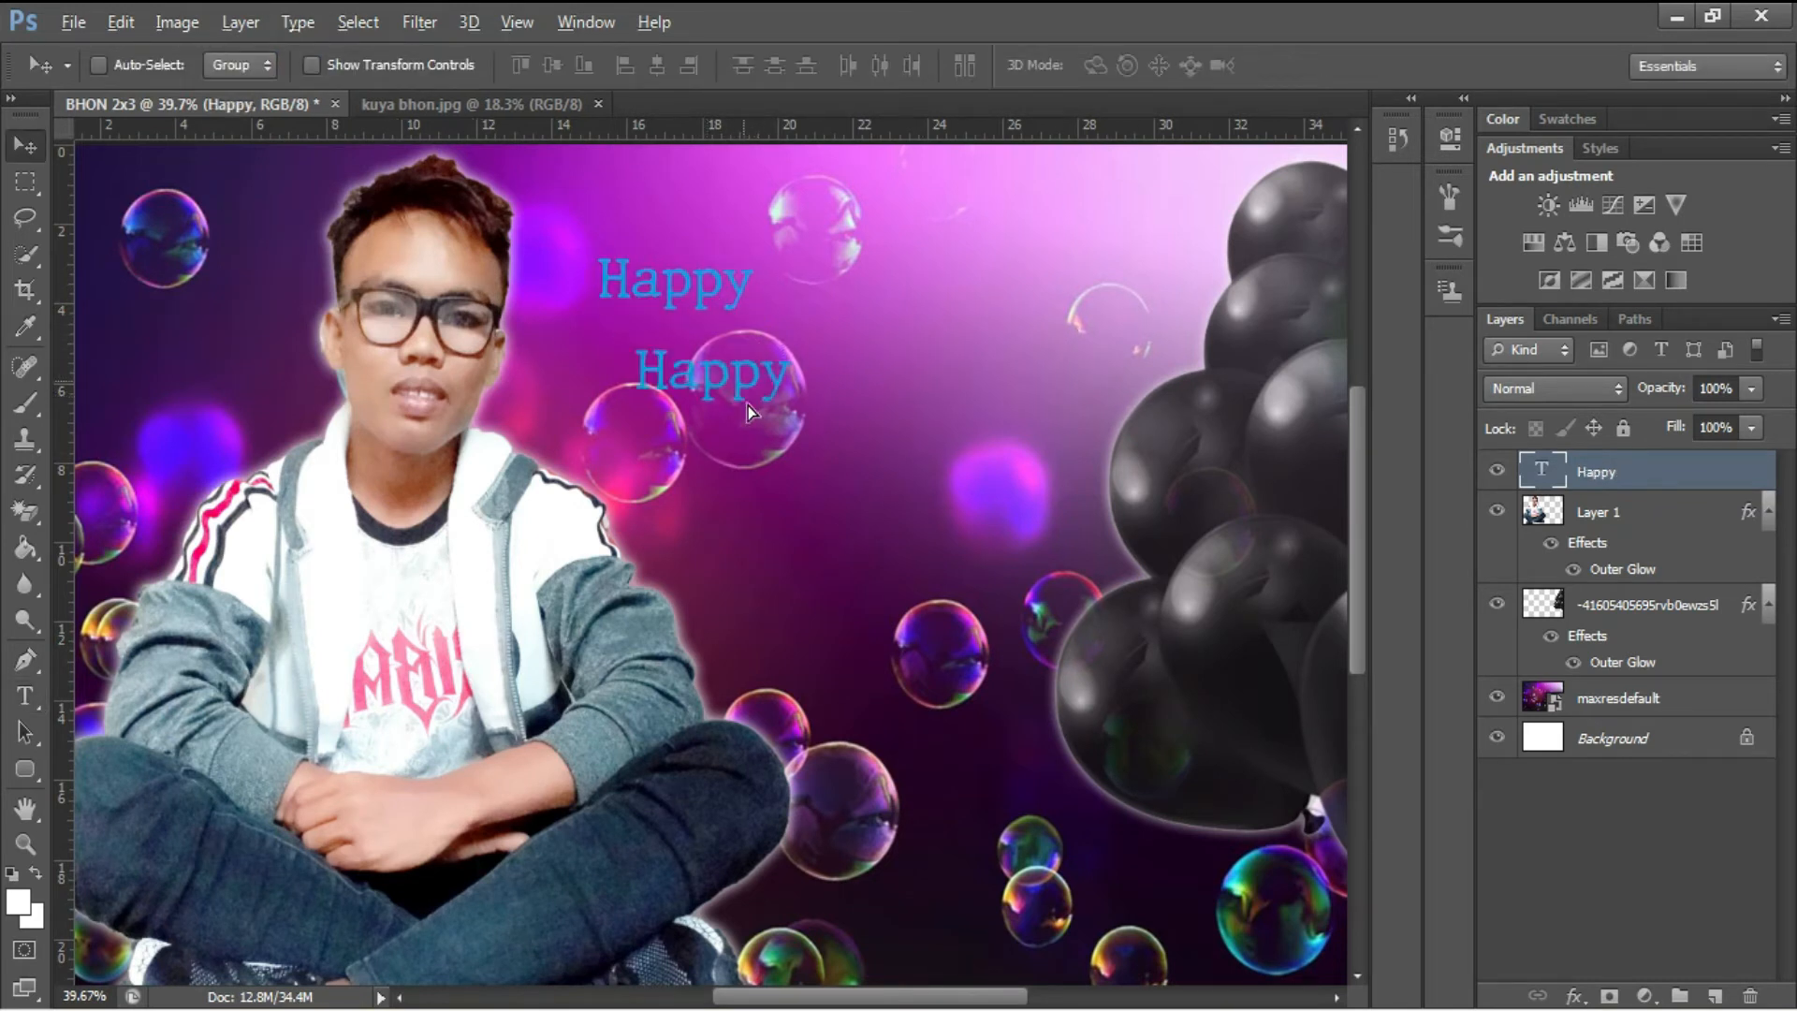
left_click_drag(749, 406, 749, 434)
key("t")
double_click(748, 402)
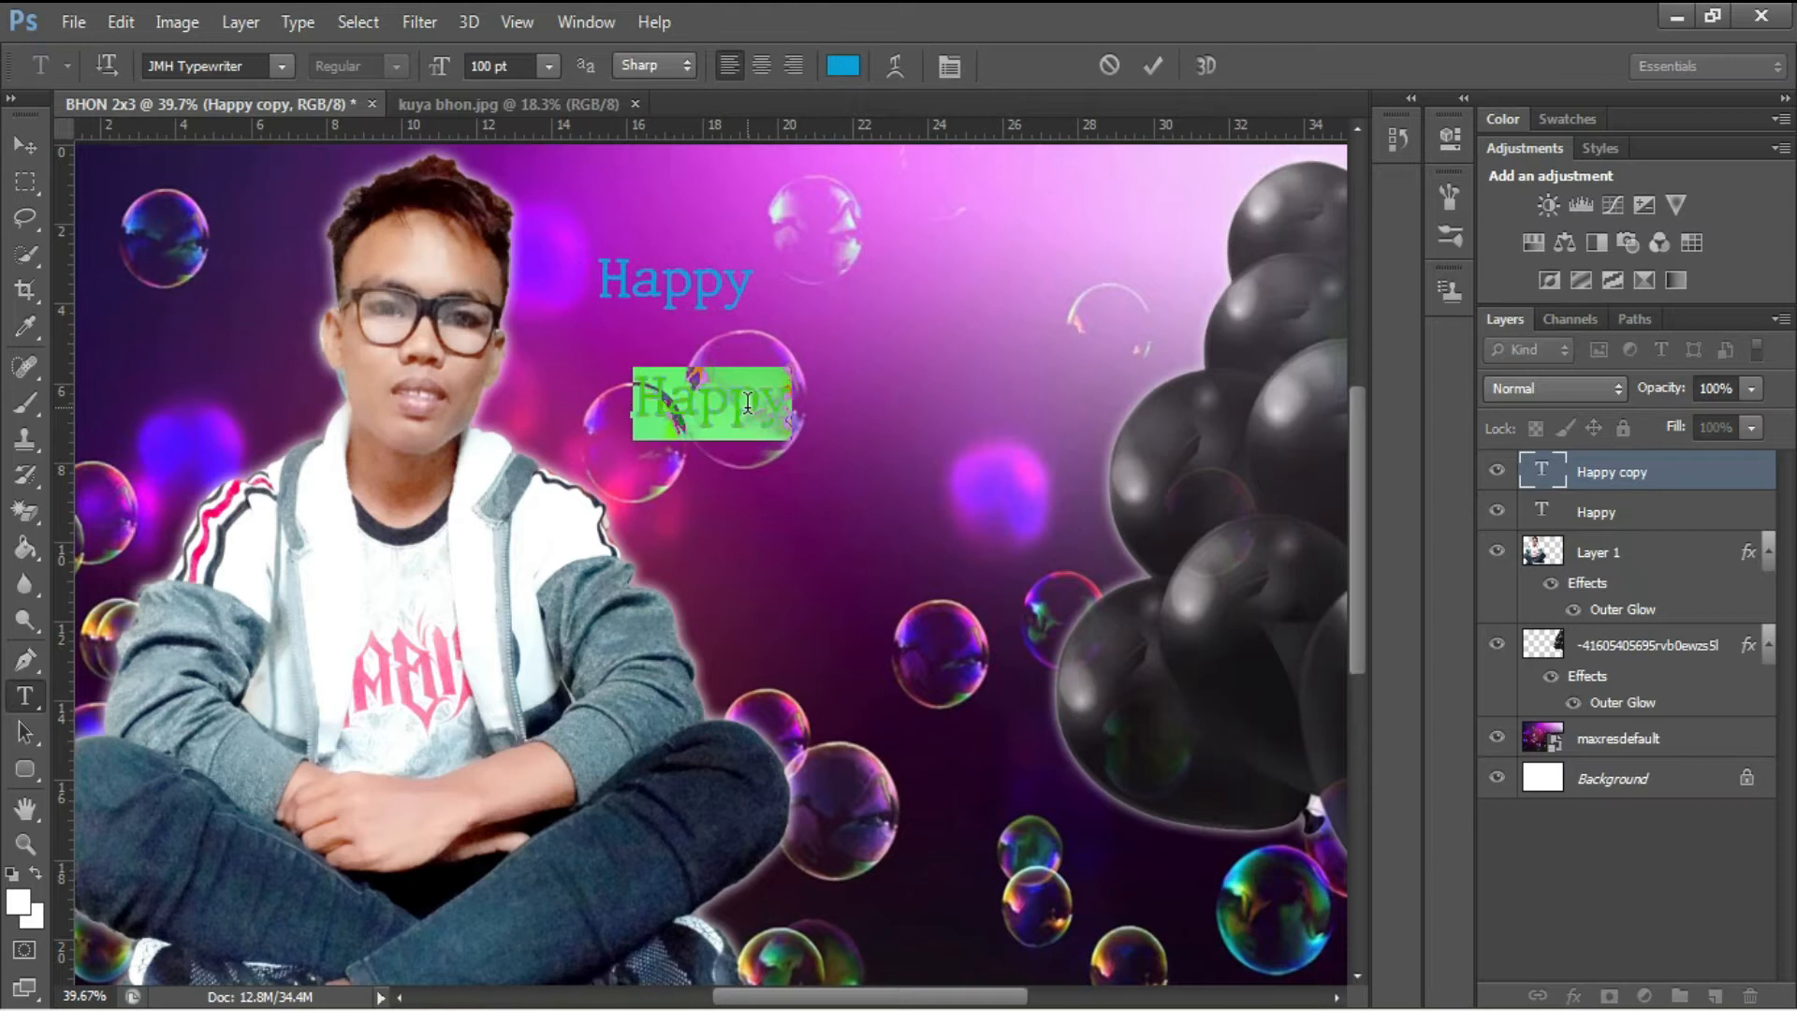
type("Bi")
key("ctrl+Return")
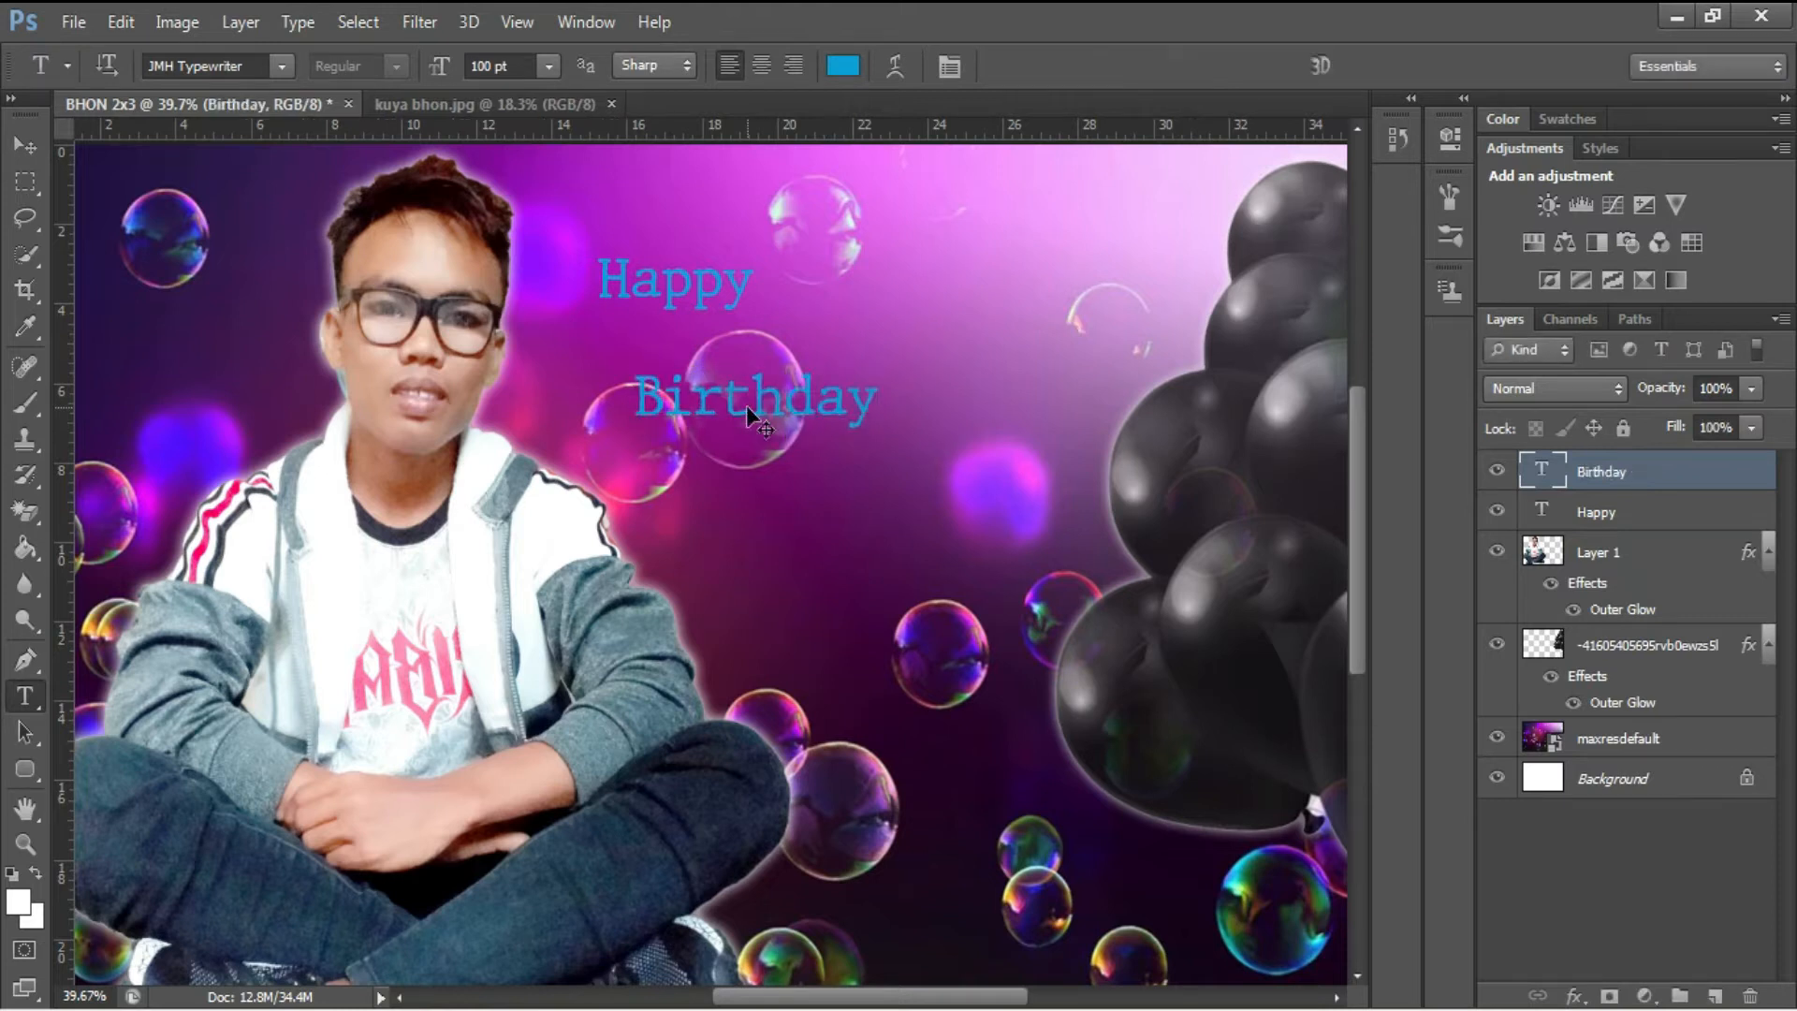
Step: Enlarge "Birthday" until it reaches the balloons and align its left edge directly beneath "Happy"
key("ctrl+t")
left_click_drag(876, 442, 1180, 535)
left_click_drag(973, 454, 956, 417)
left_click_drag(1150, 499, 1168, 506)
key("Return")
Step: Scale the "Happy" text to about 163% so it sits directly above "Birthday"
left_click(690, 278)
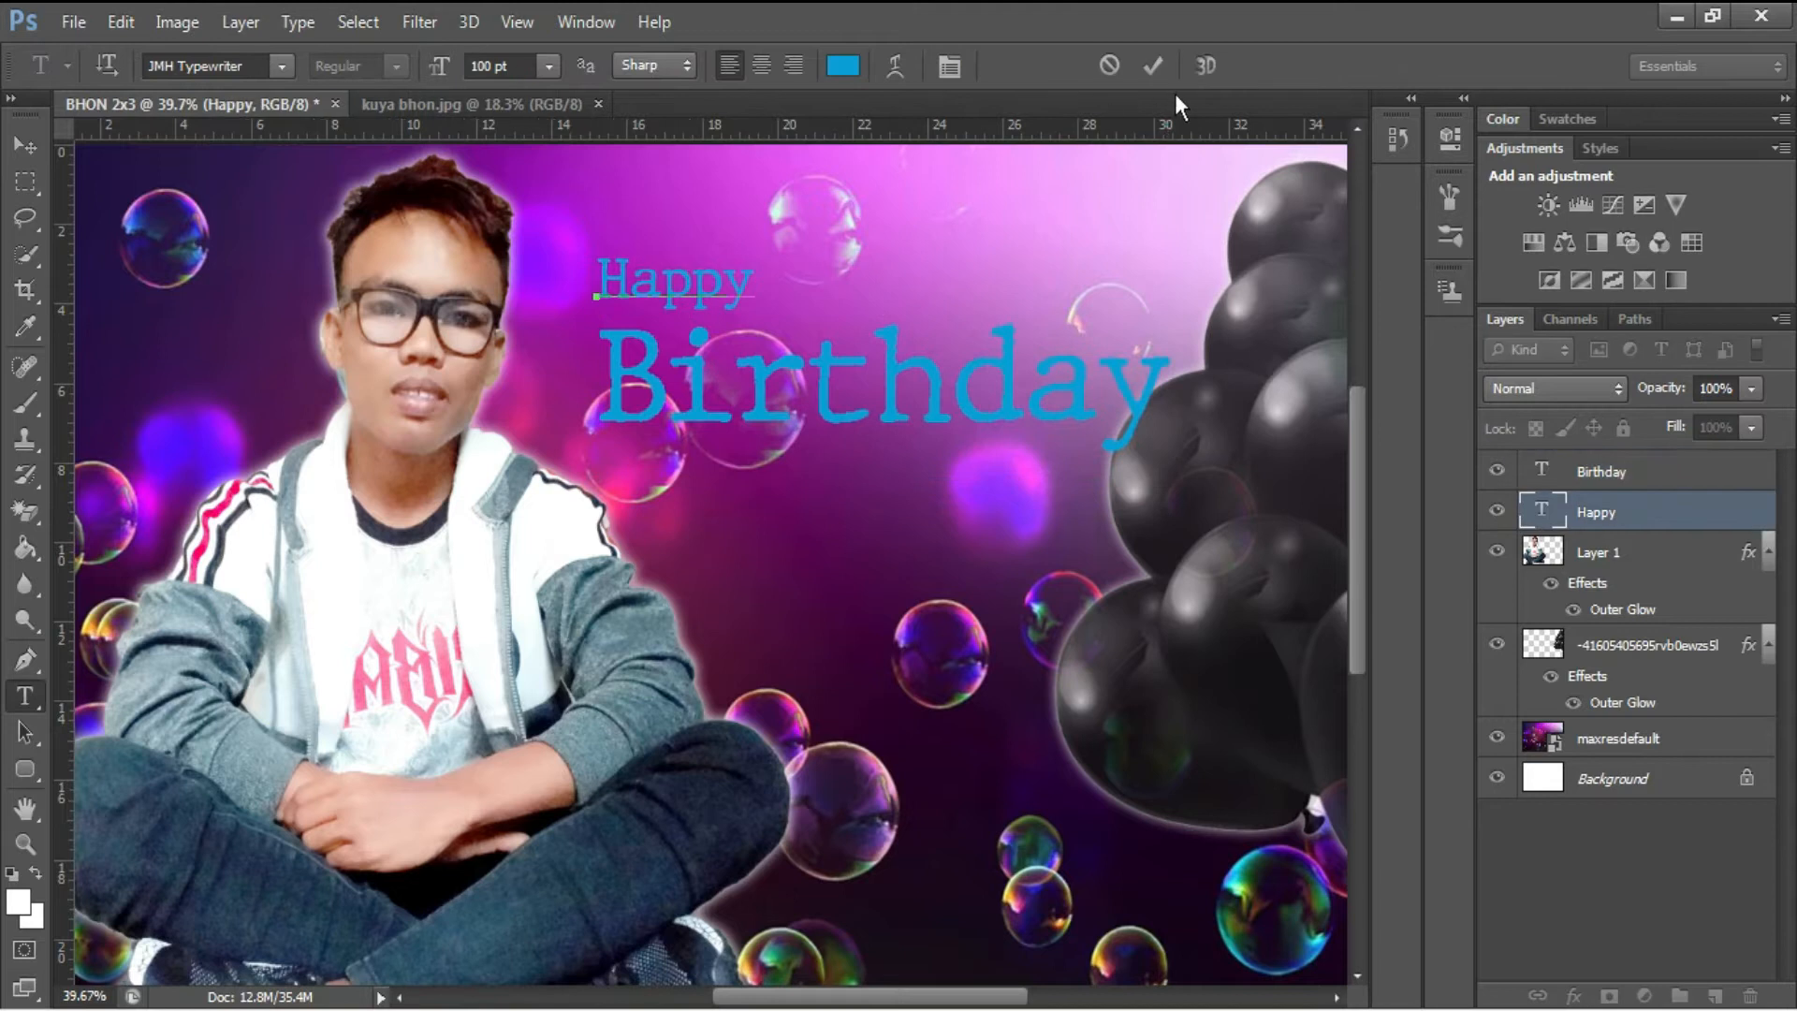
left_click(1150, 66)
key("ctrl+t")
left_click_drag(766, 246, 830, 278)
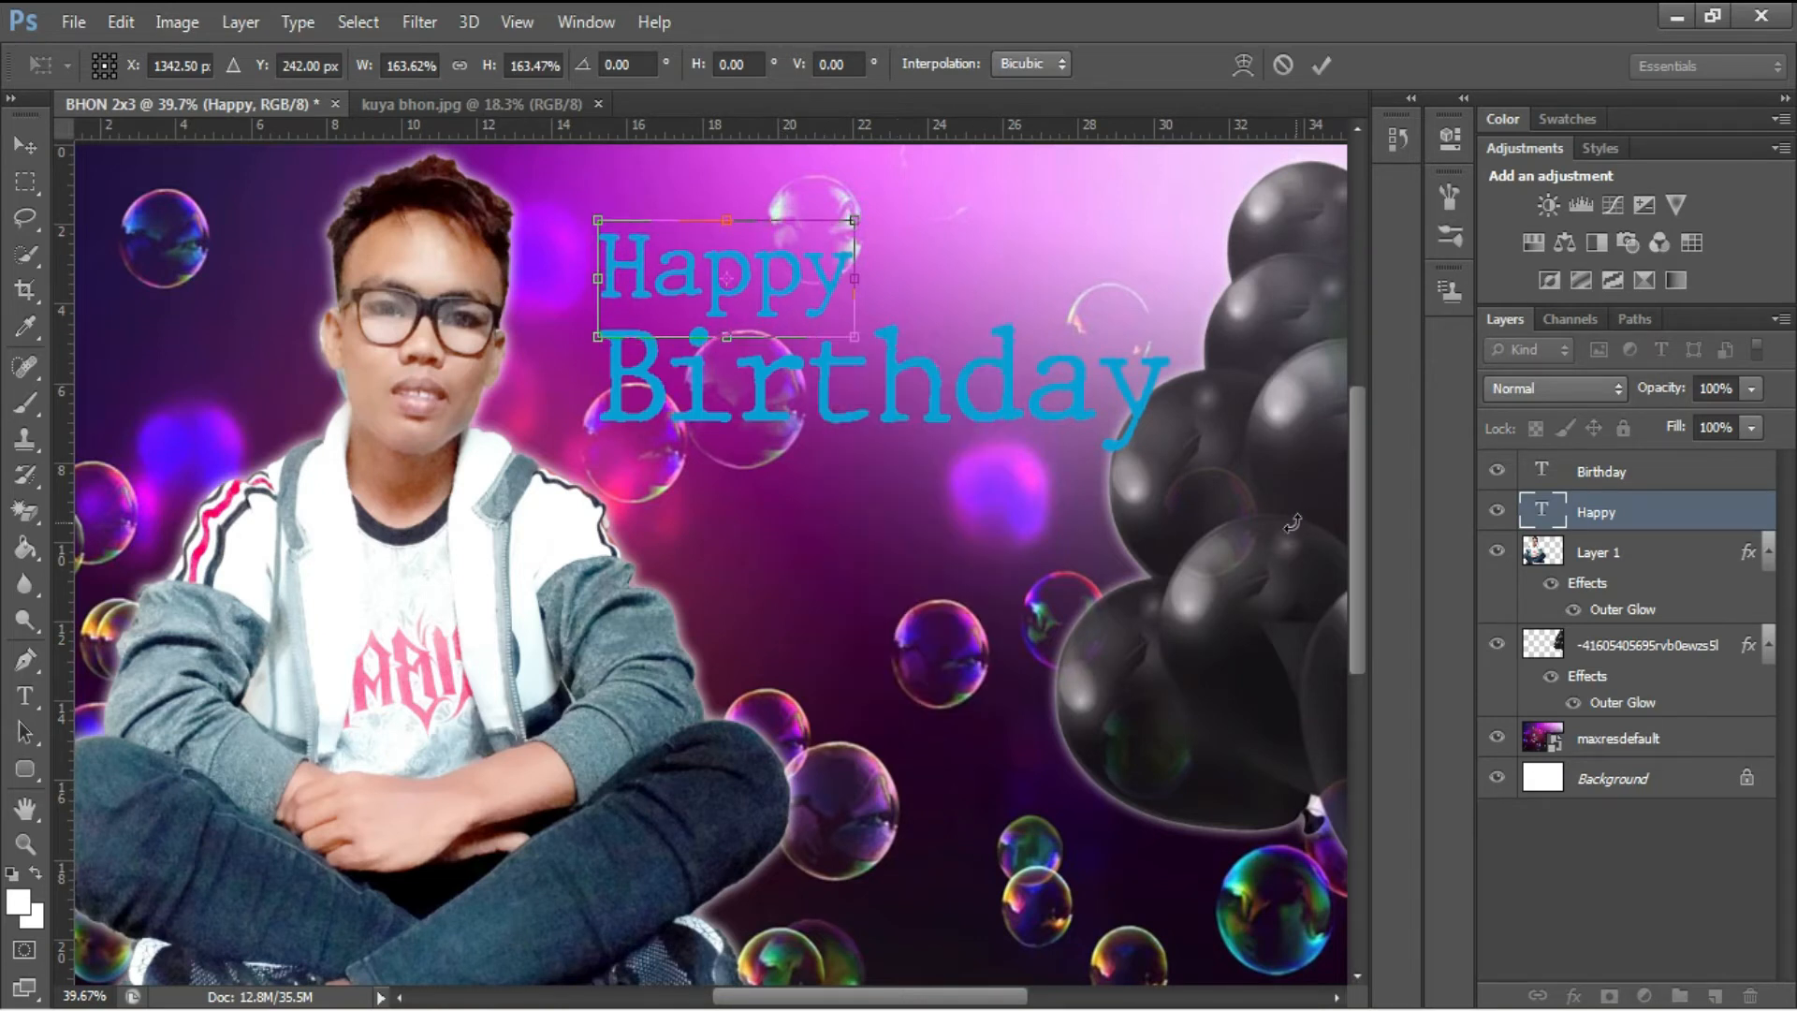
key("Return")
Step: Give the "Happy" text a 4 px white outside stroke and a drop shadow
right_click(1615, 515)
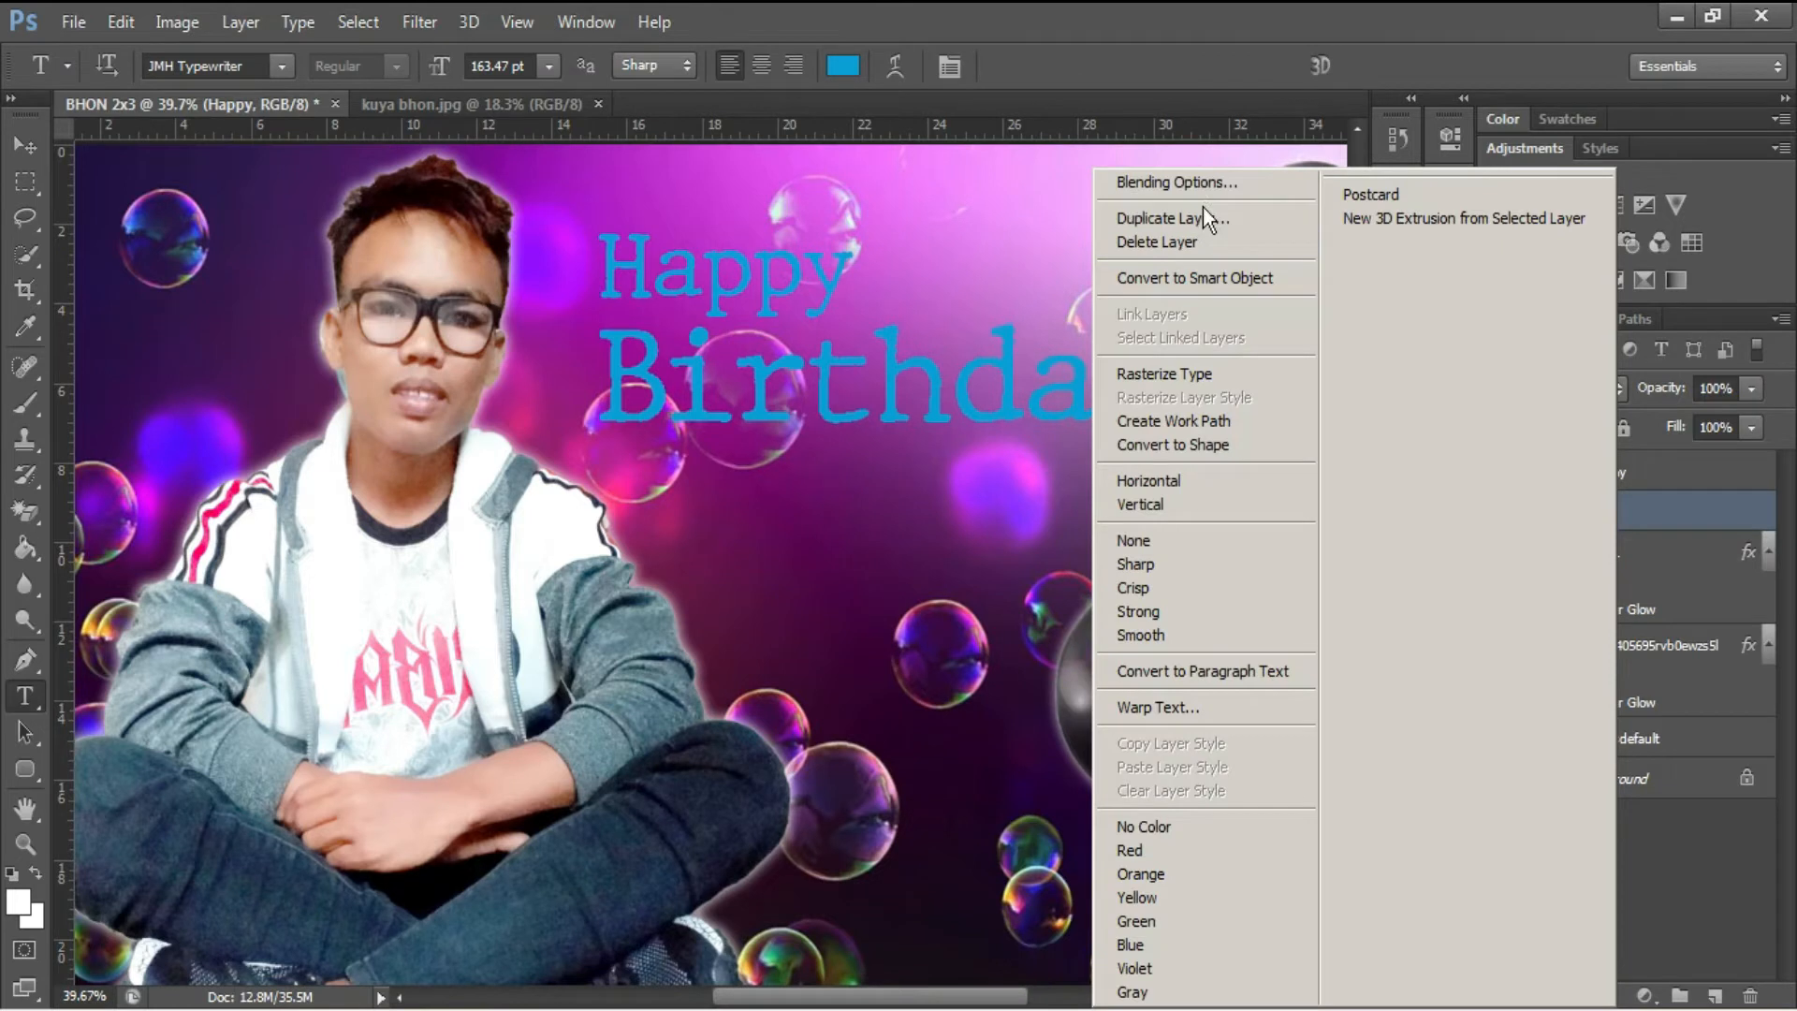
left_click(1175, 182)
left_click(1115, 365)
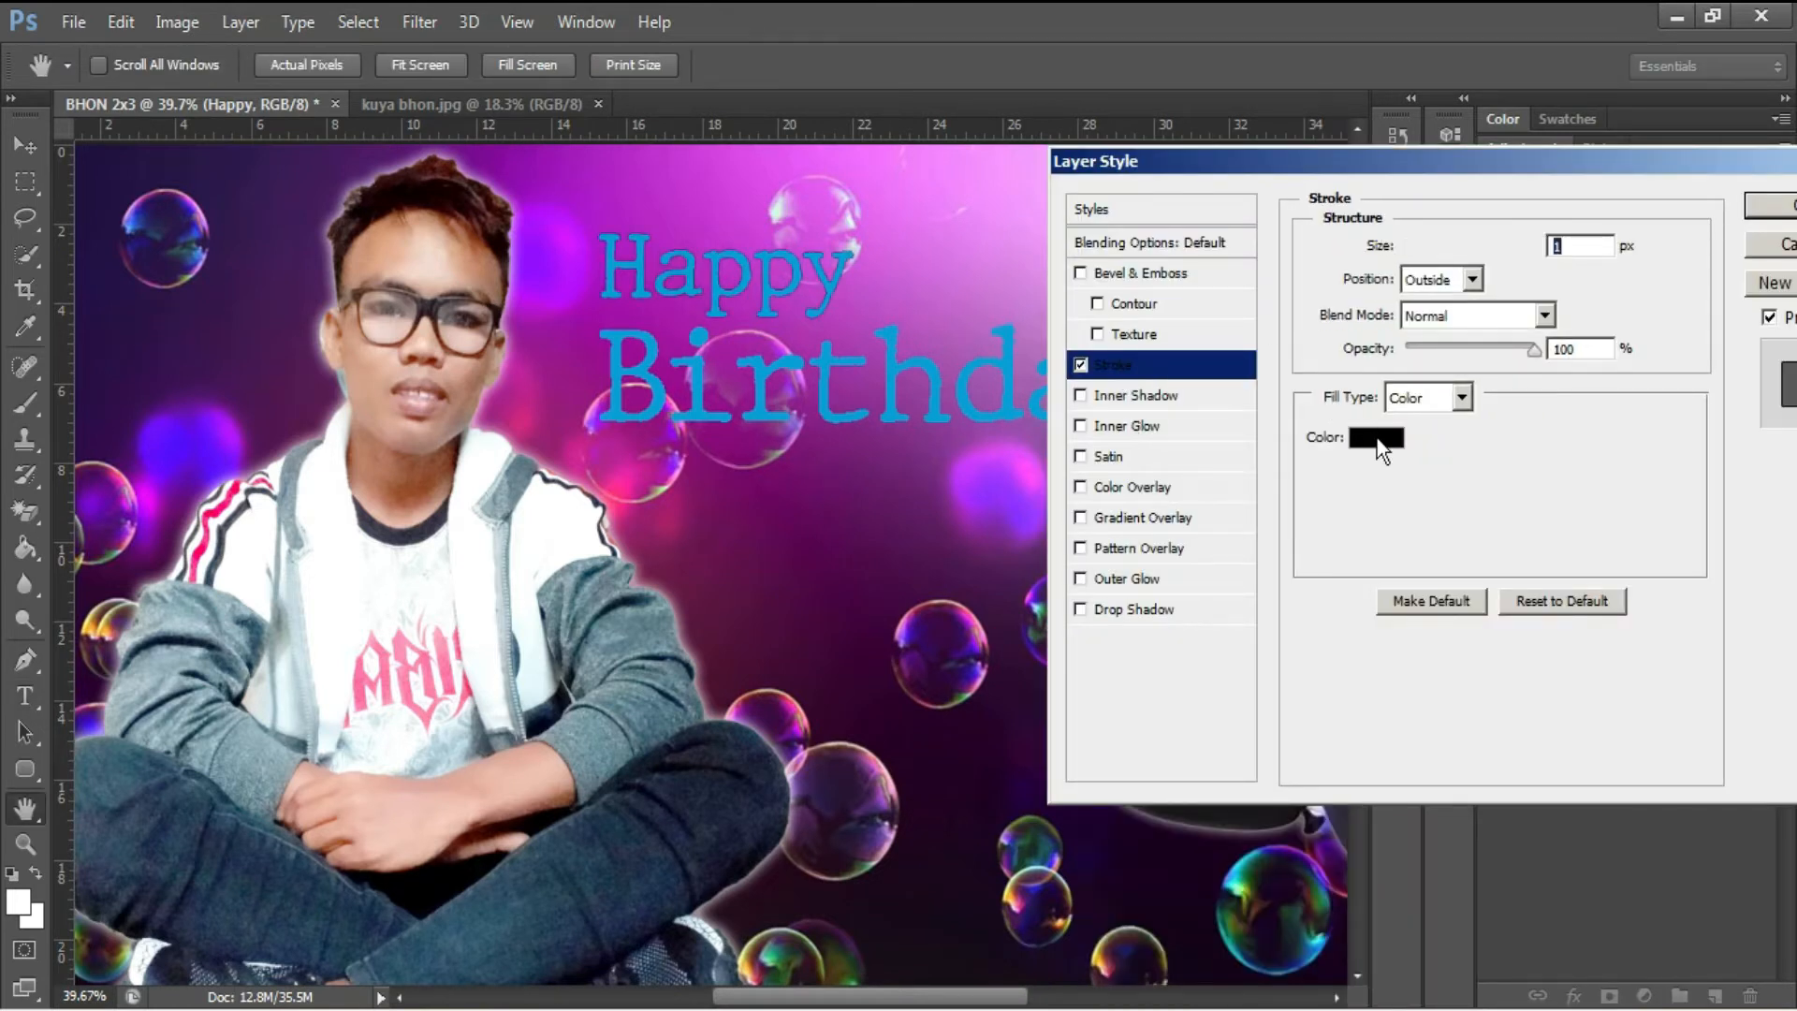
left_click(1378, 440)
left_click(1687, 226)
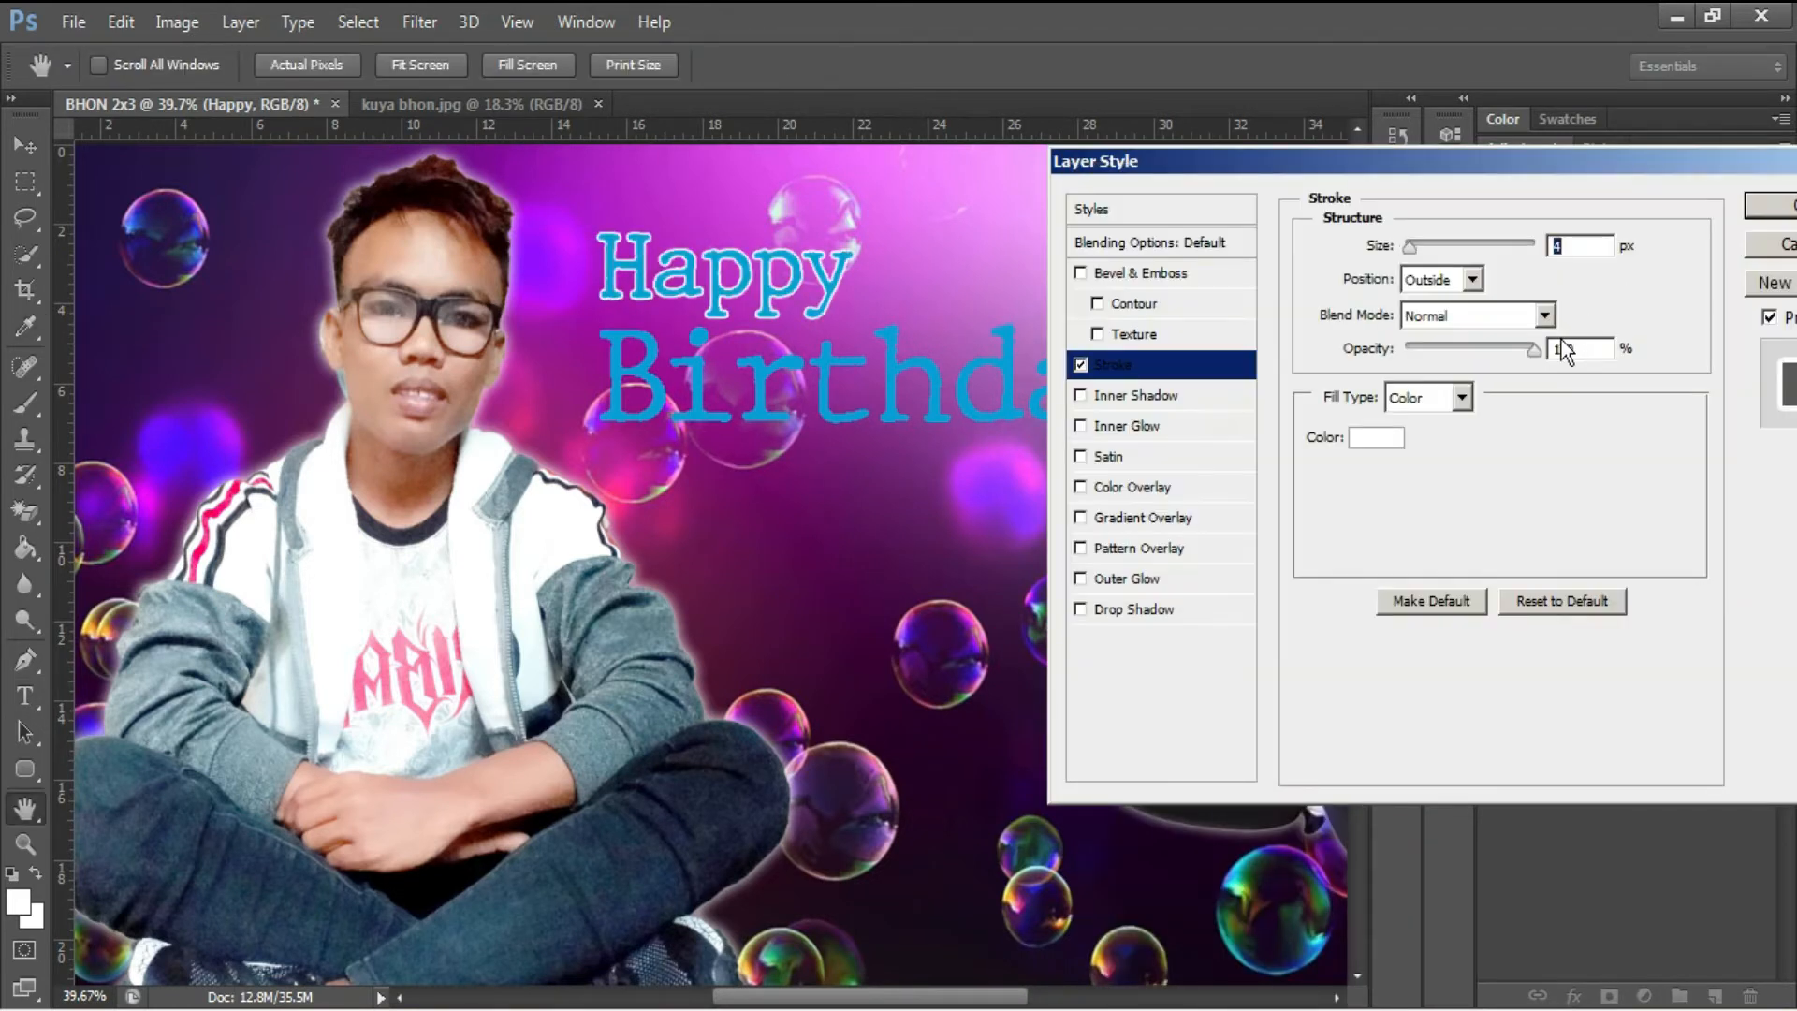
left_click(1170, 609)
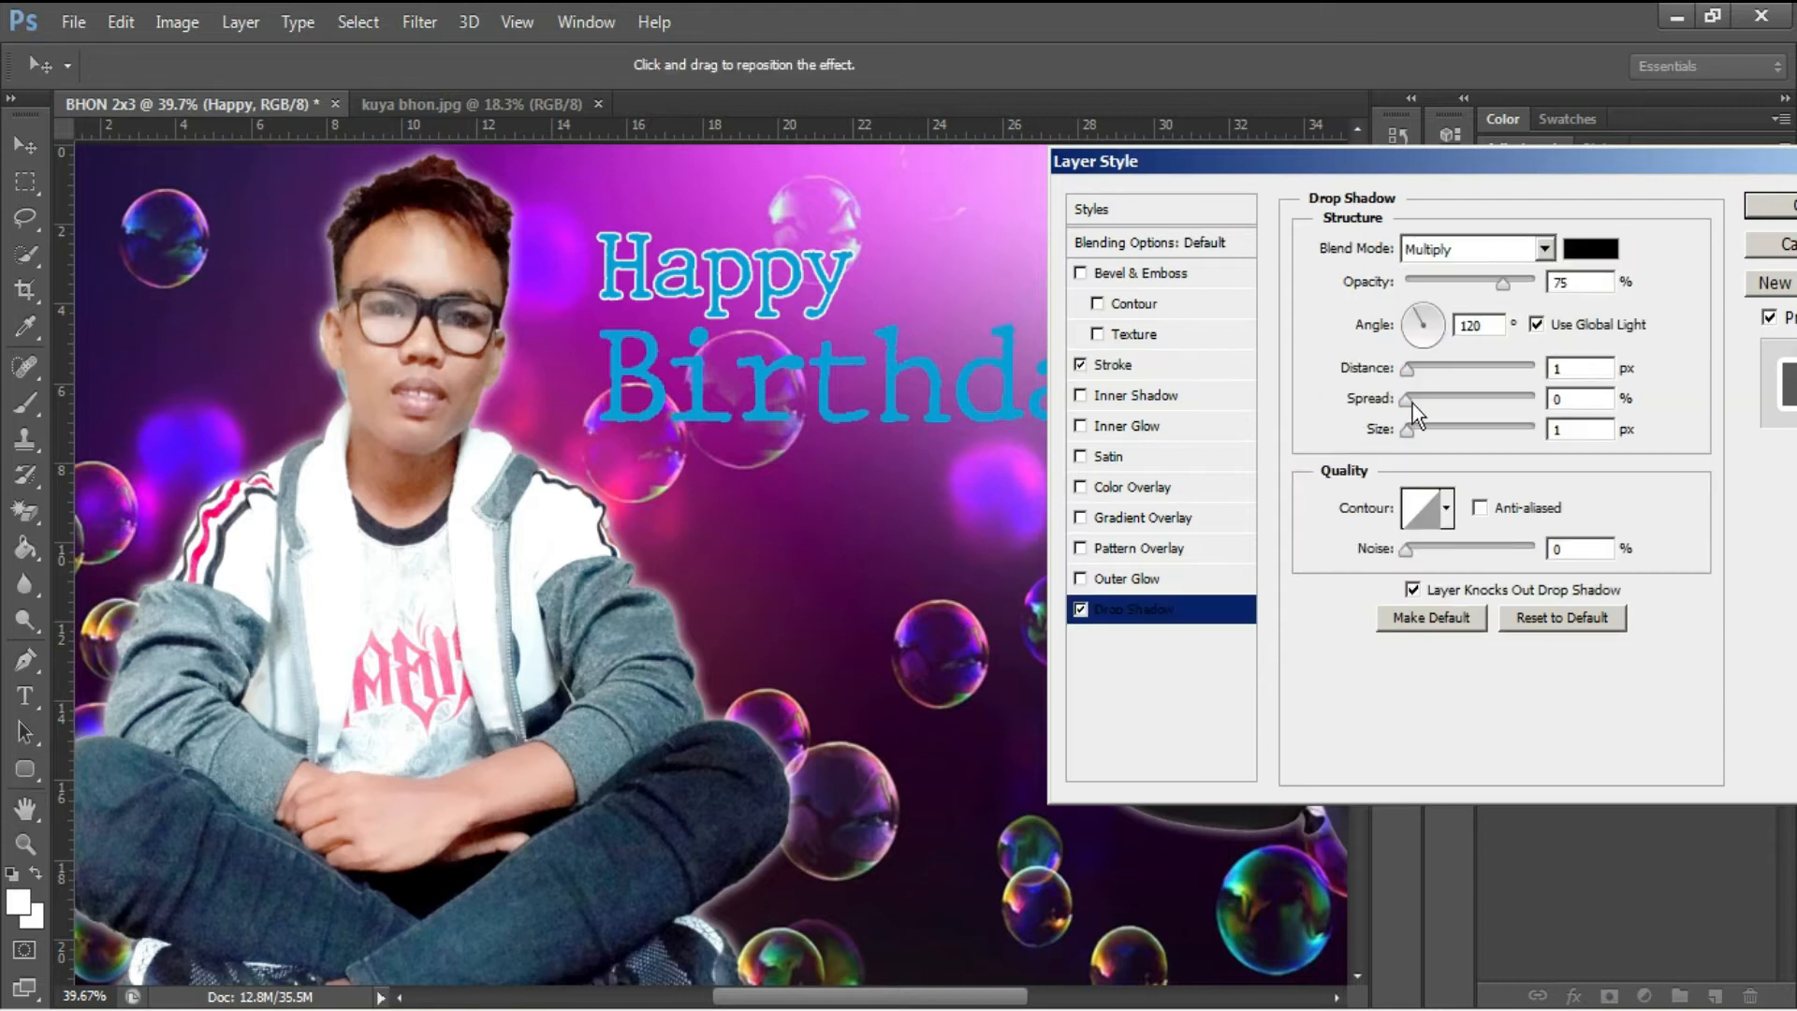
left_click(1769, 204)
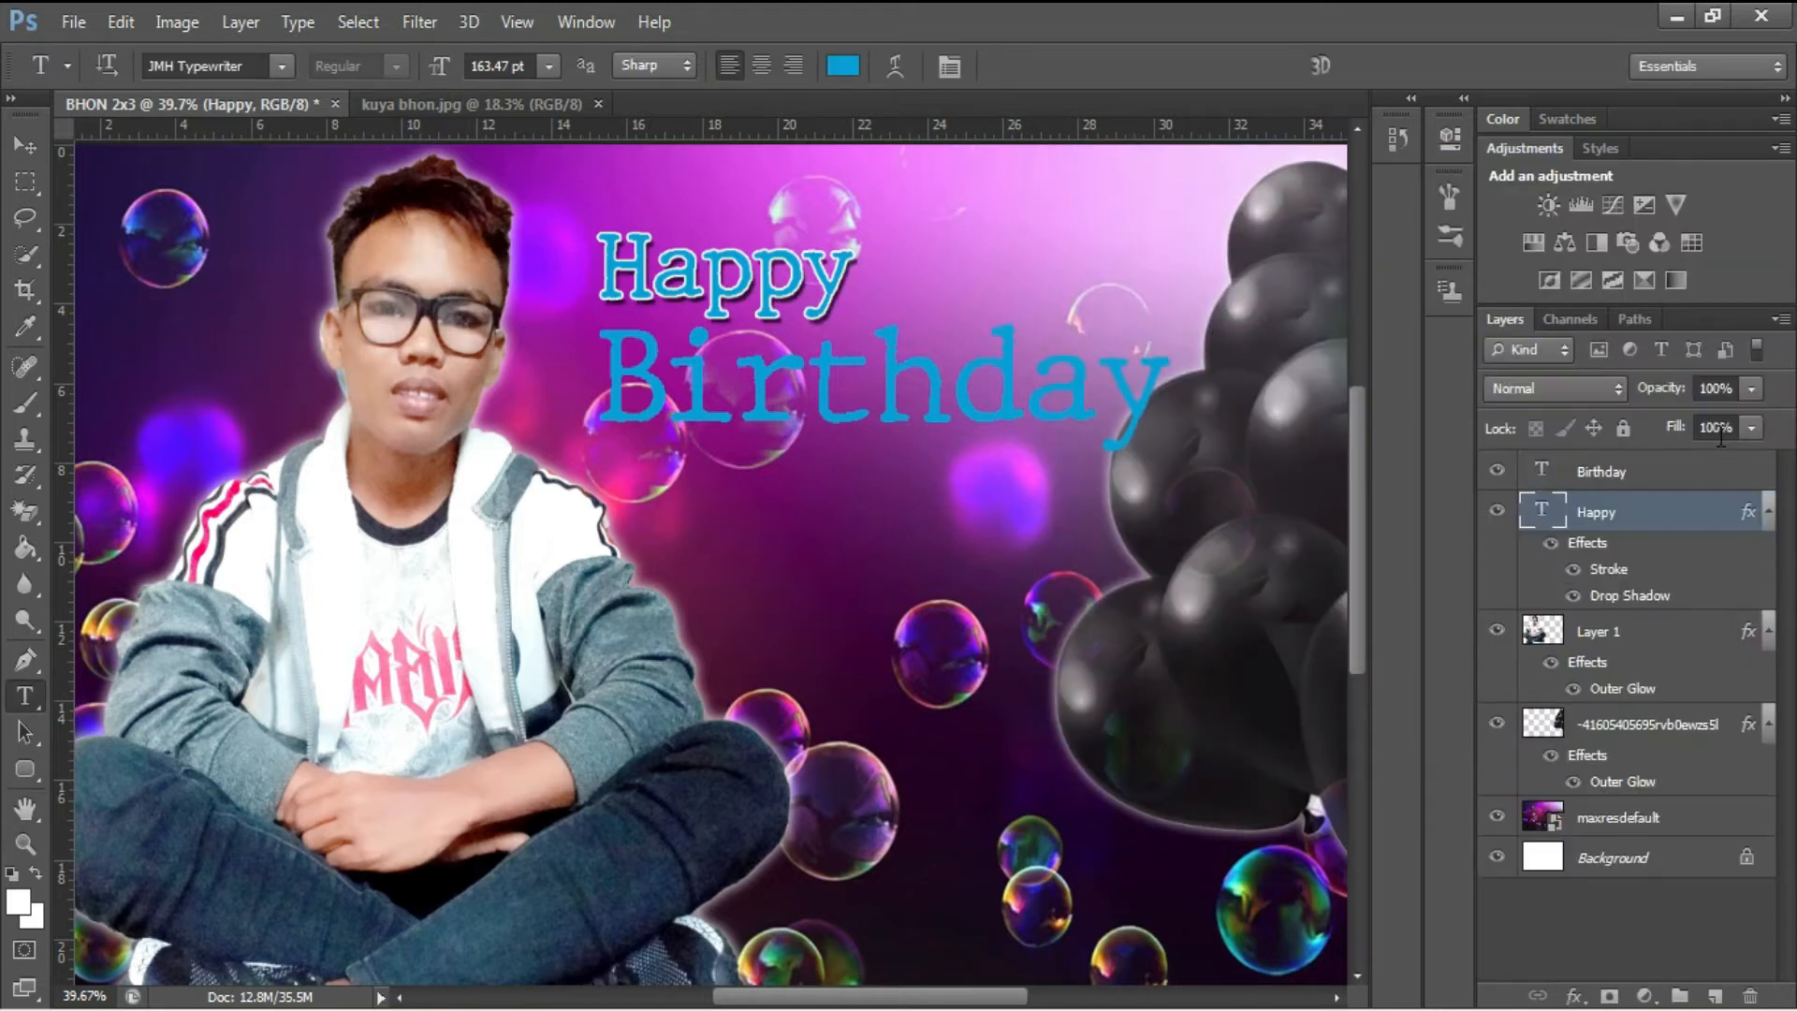
Step: Copy the "Happy" effects onto "Birthday" and place a duplicate of "Happy" reading "21st" in the open area below
mouse_move(1747, 515)
left_mouse_down()
mouse_move(952, 407)
mouse_move(974, 403)
mouse_move(955, 604)
left_mouse_up()
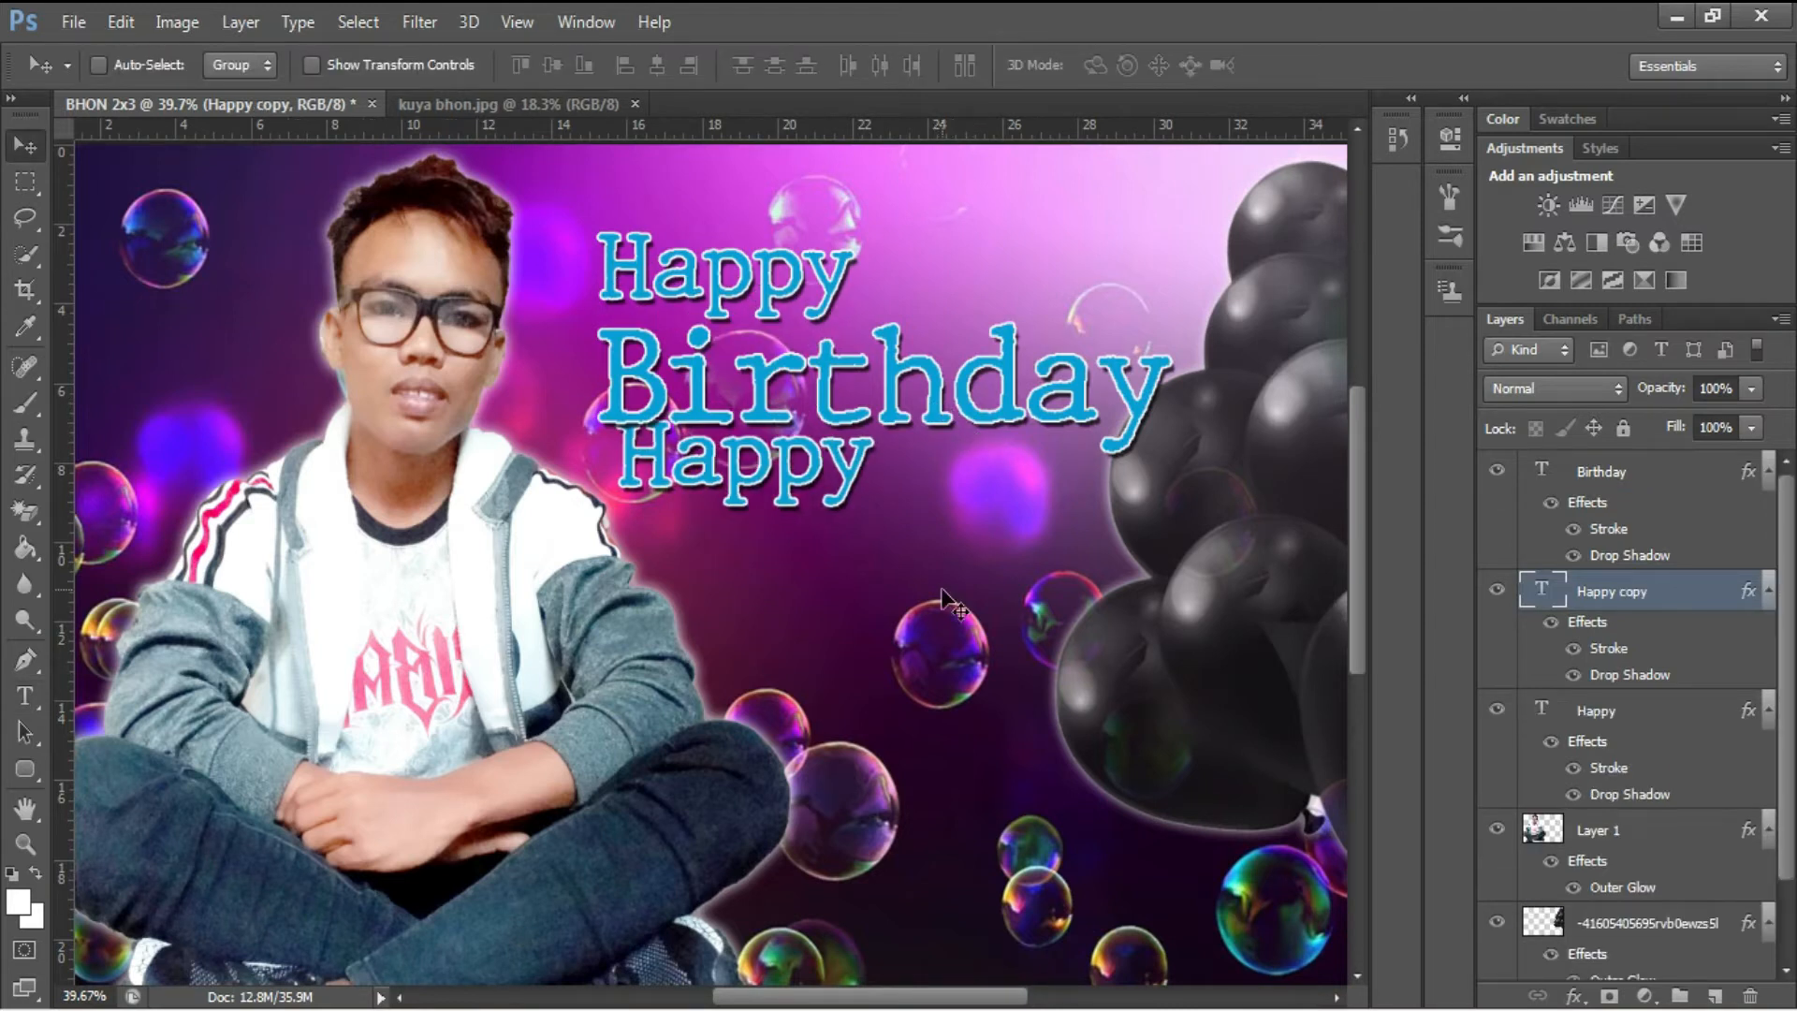
left_click(814, 487)
key("ctrl+a")
type("21")
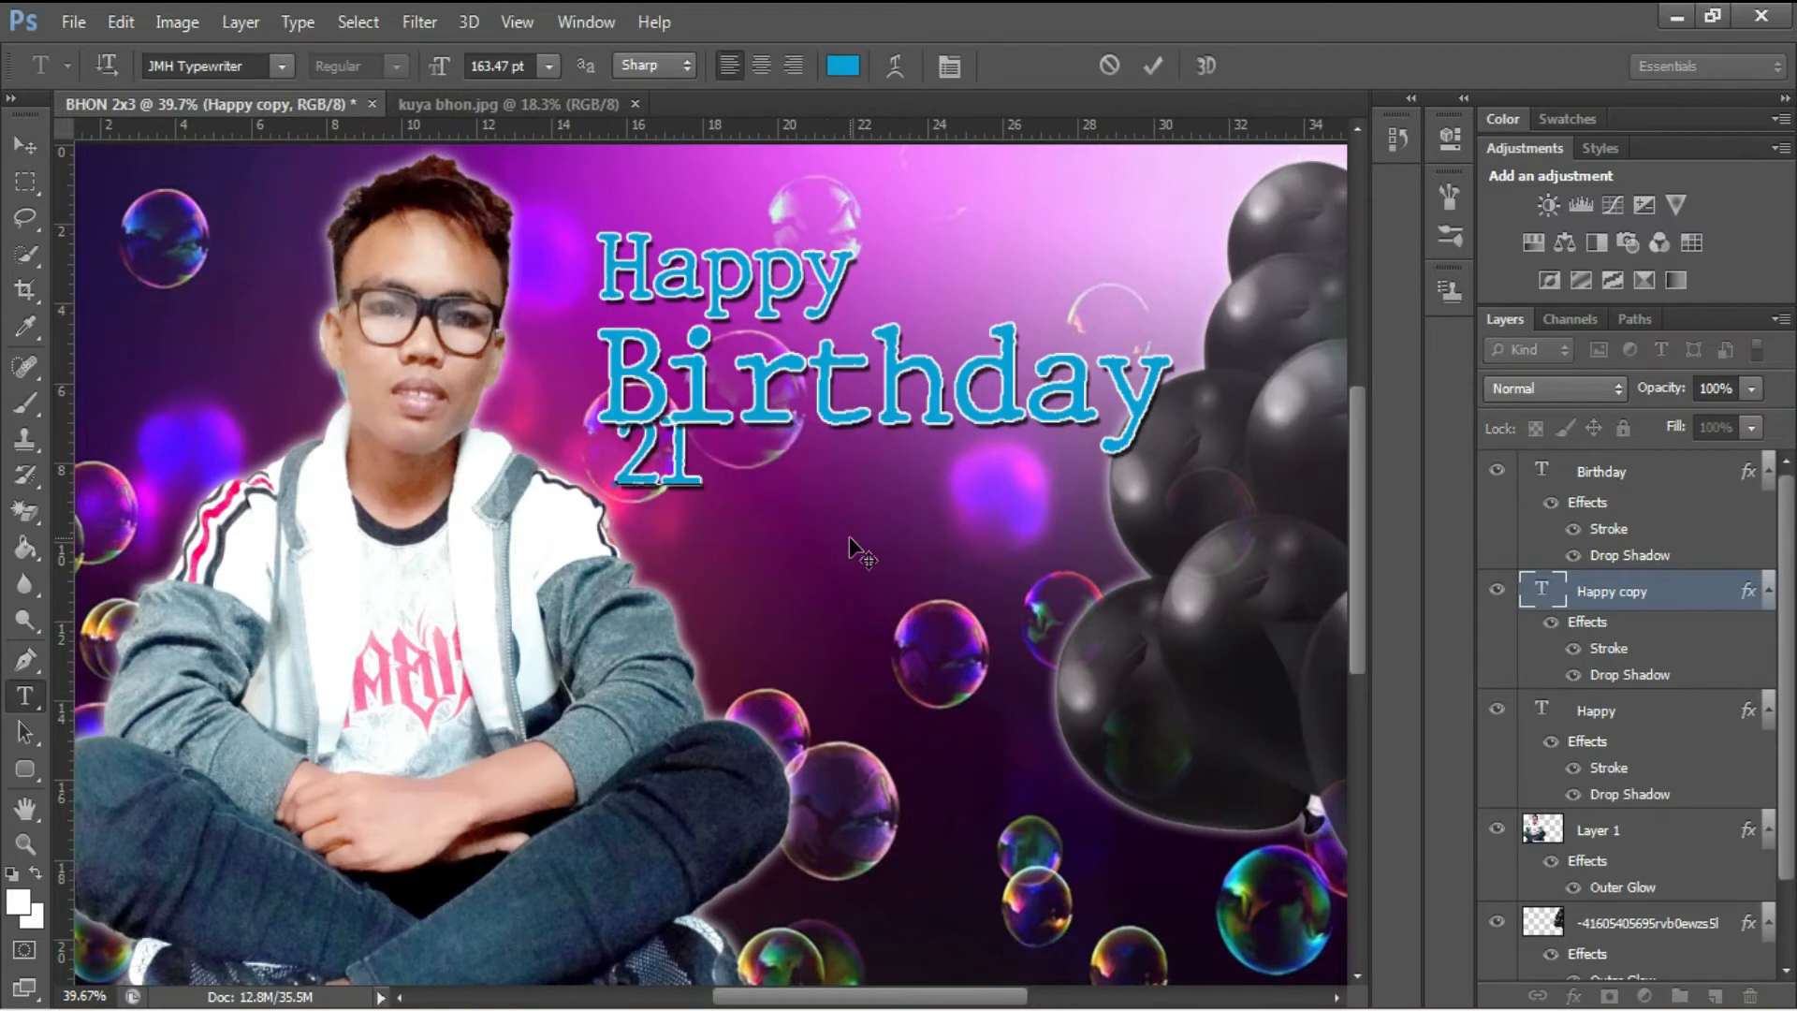
type("st")
left_click_drag(894, 585, 994, 689)
Step: Set the "21st" text colour to orange, f2a207
key("ctrl+a")
left_click(843, 64)
left_click(1455, 538)
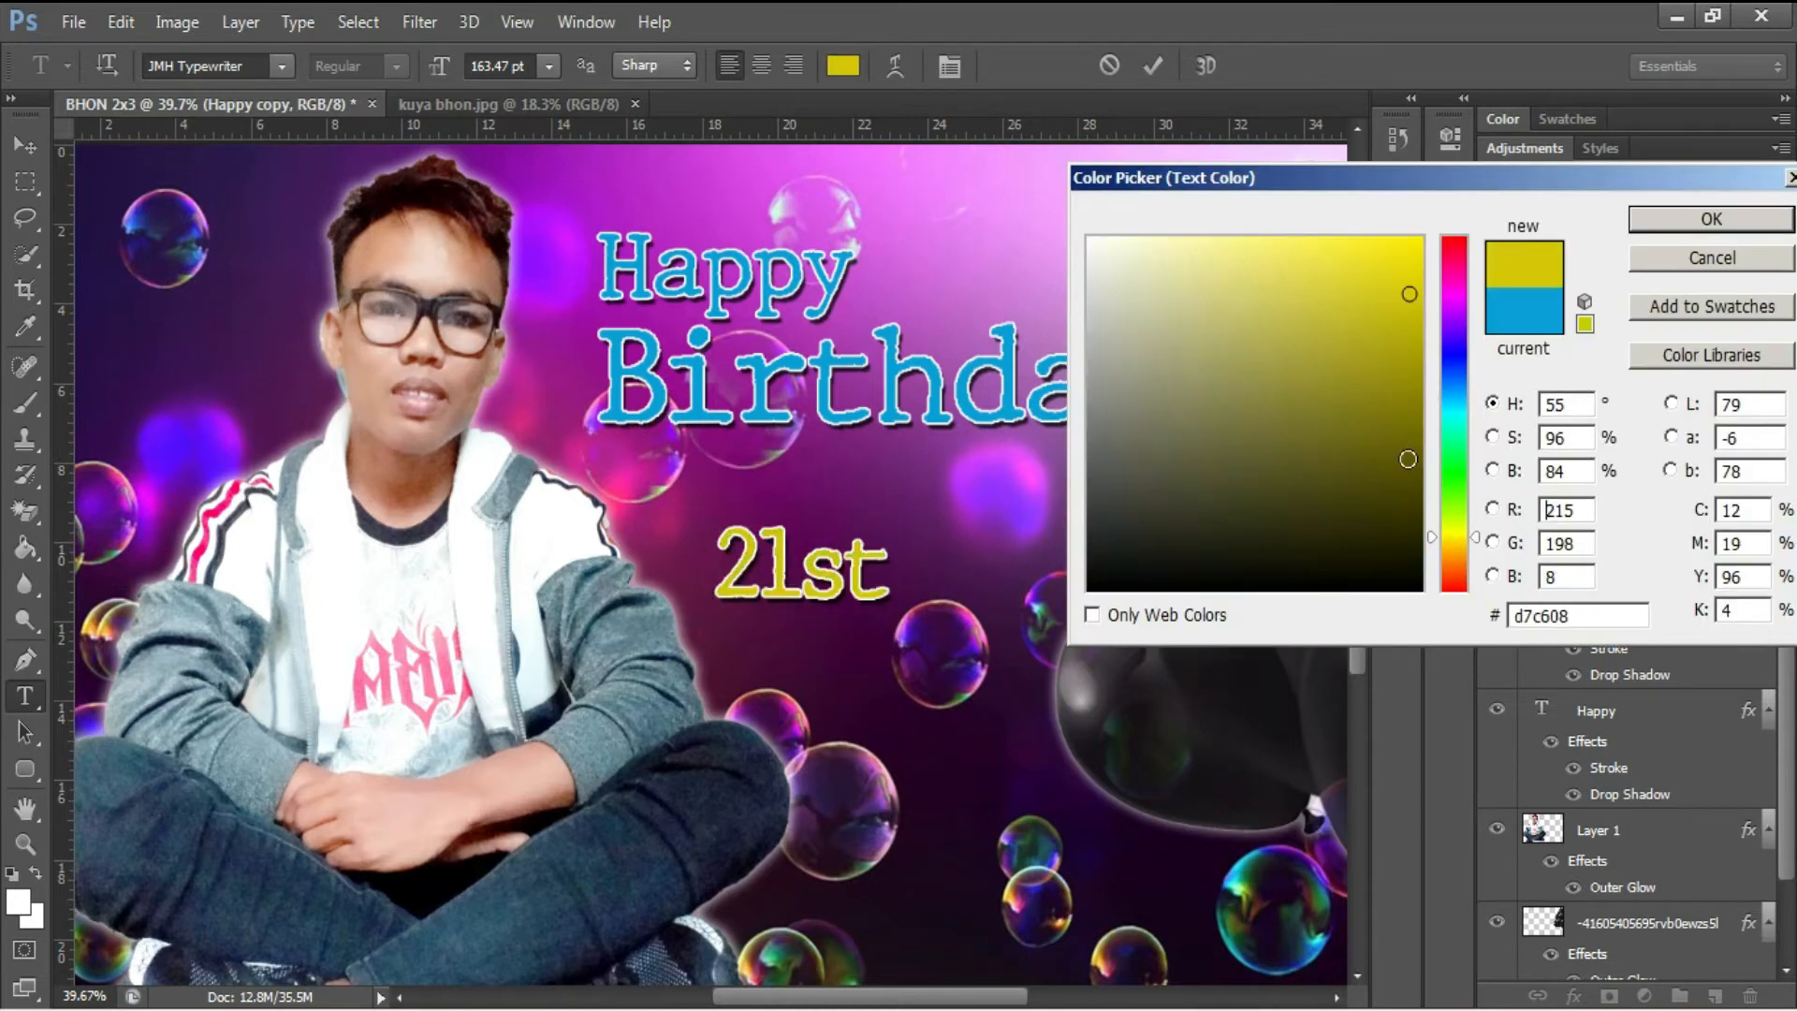
left_click(1411, 257)
left_click(1457, 554)
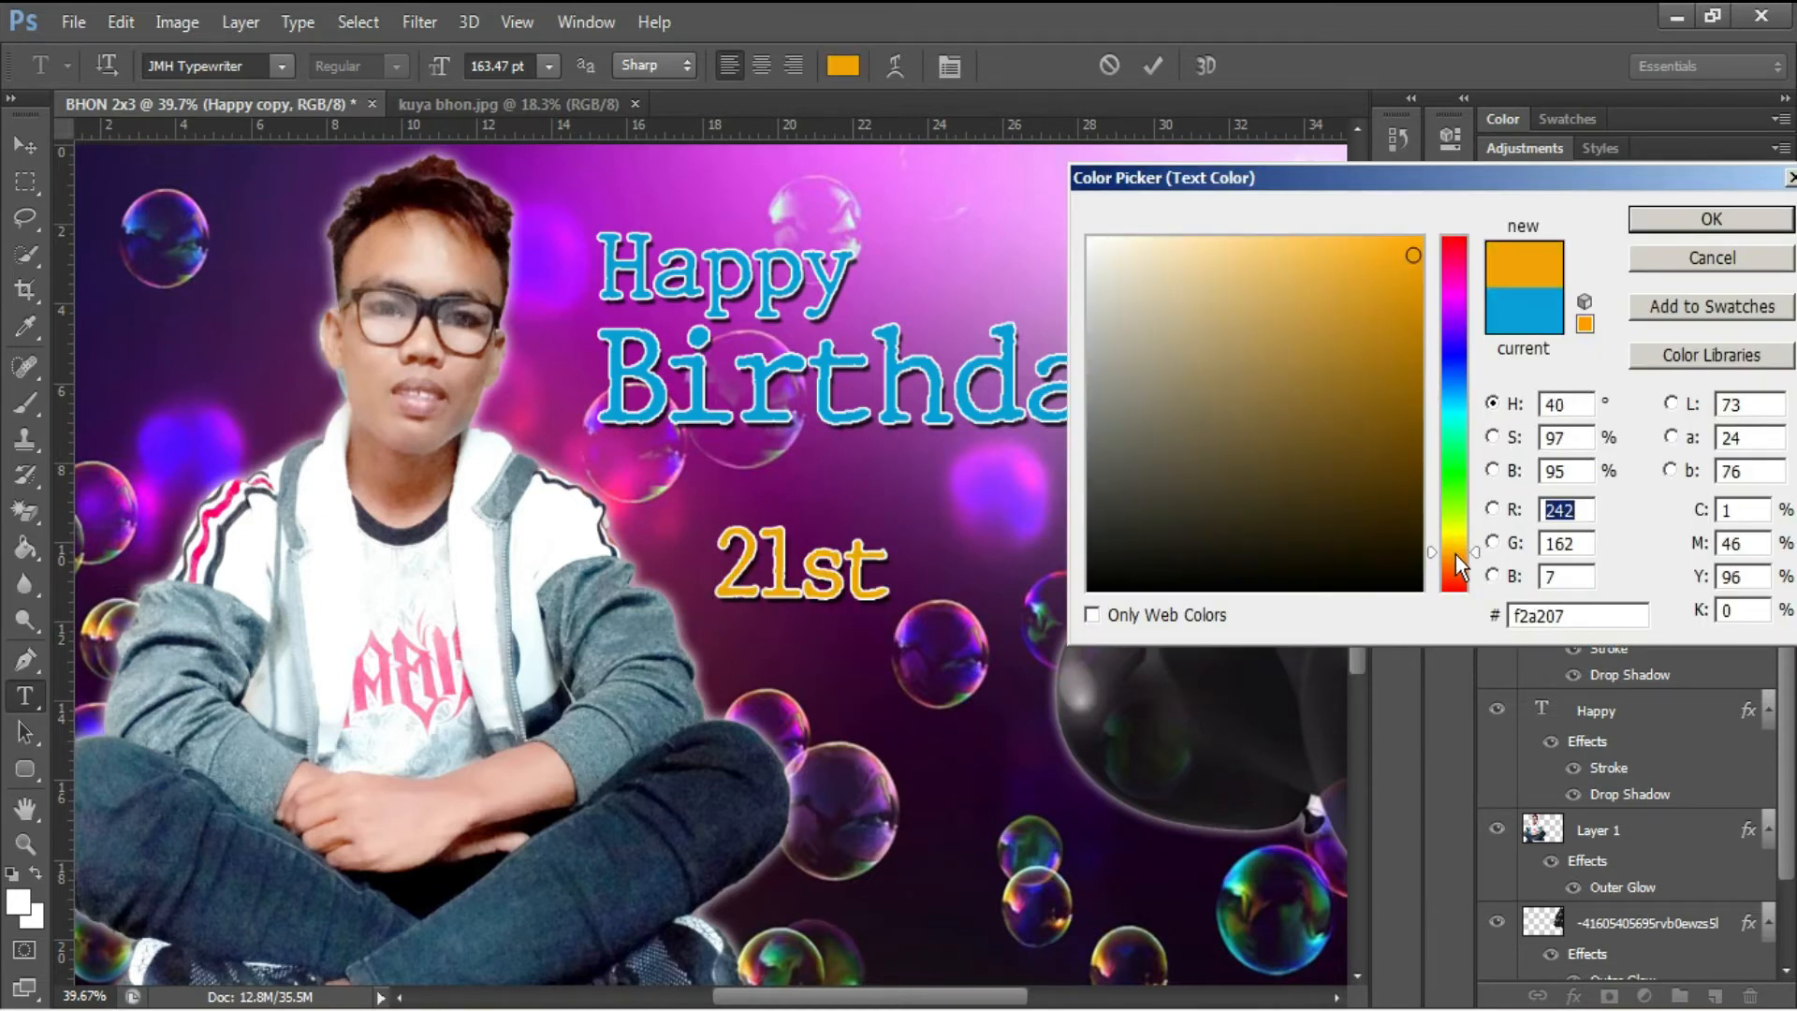
left_click(1685, 219)
Step: Change the "21st" font to Lucida Bright and place the text directly after "Happy"
left_click(286, 75)
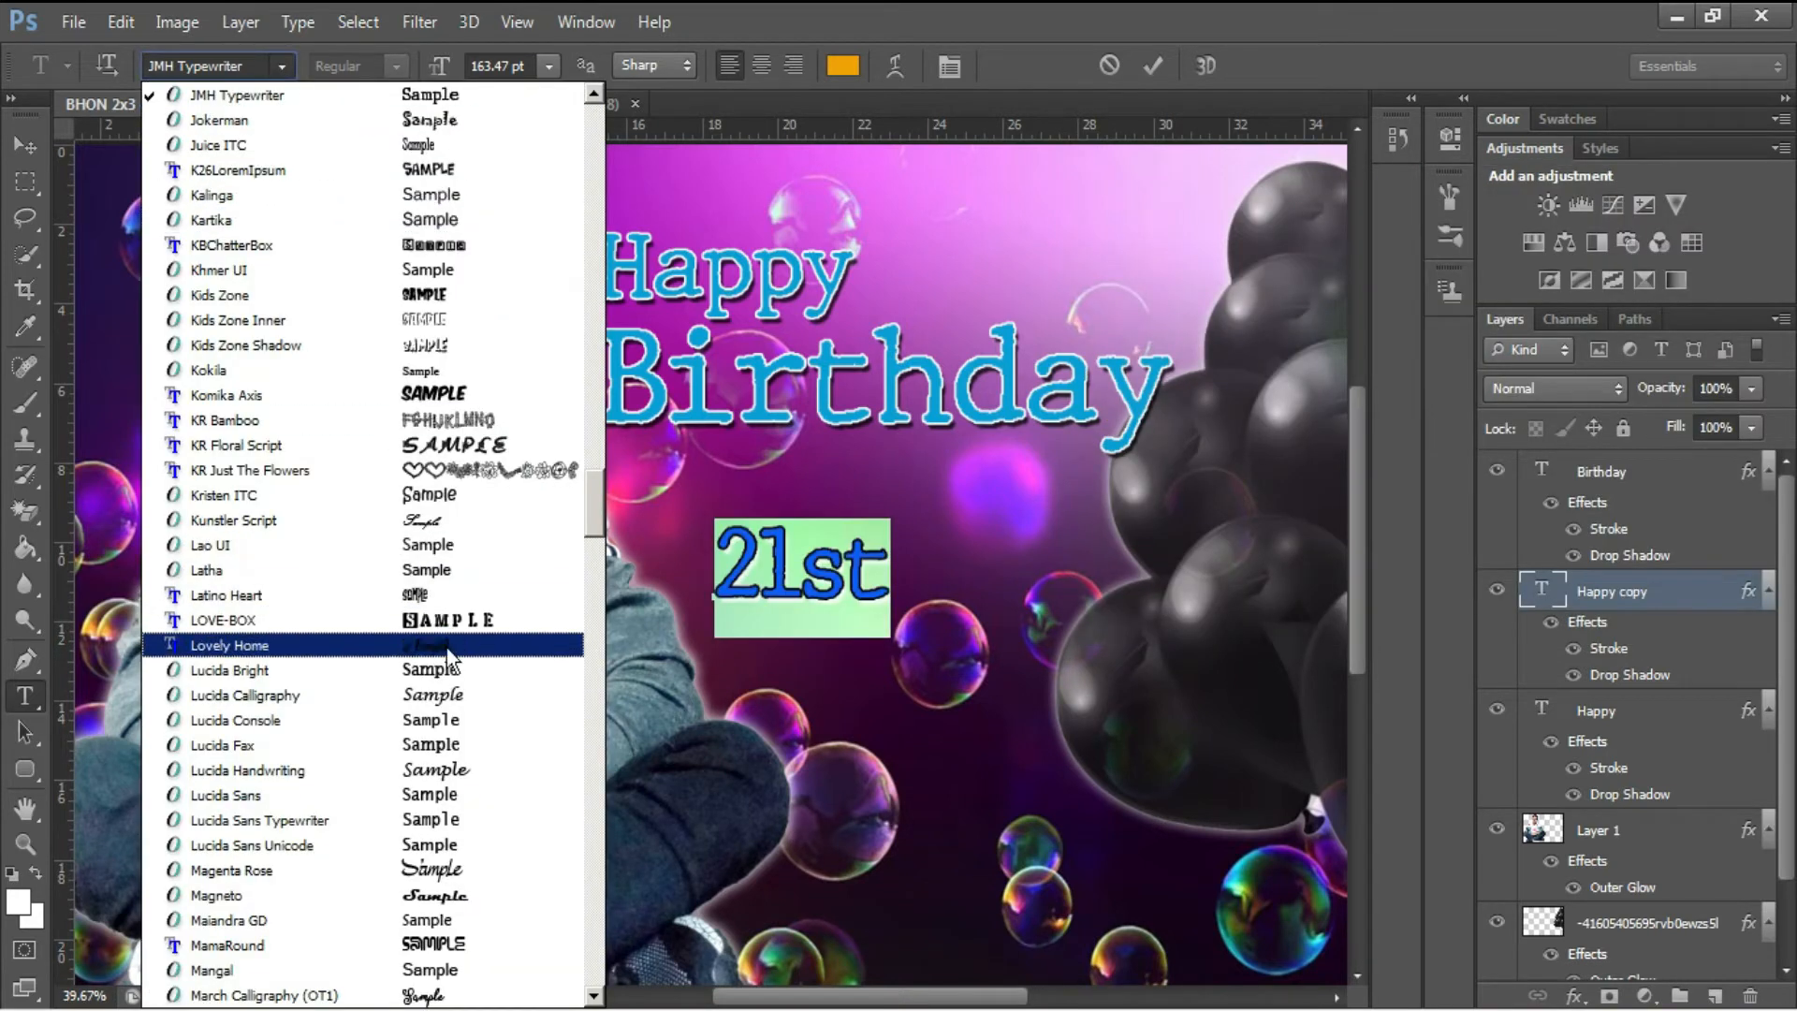
left_click(487, 670)
left_click_drag(758, 758, 913, 442)
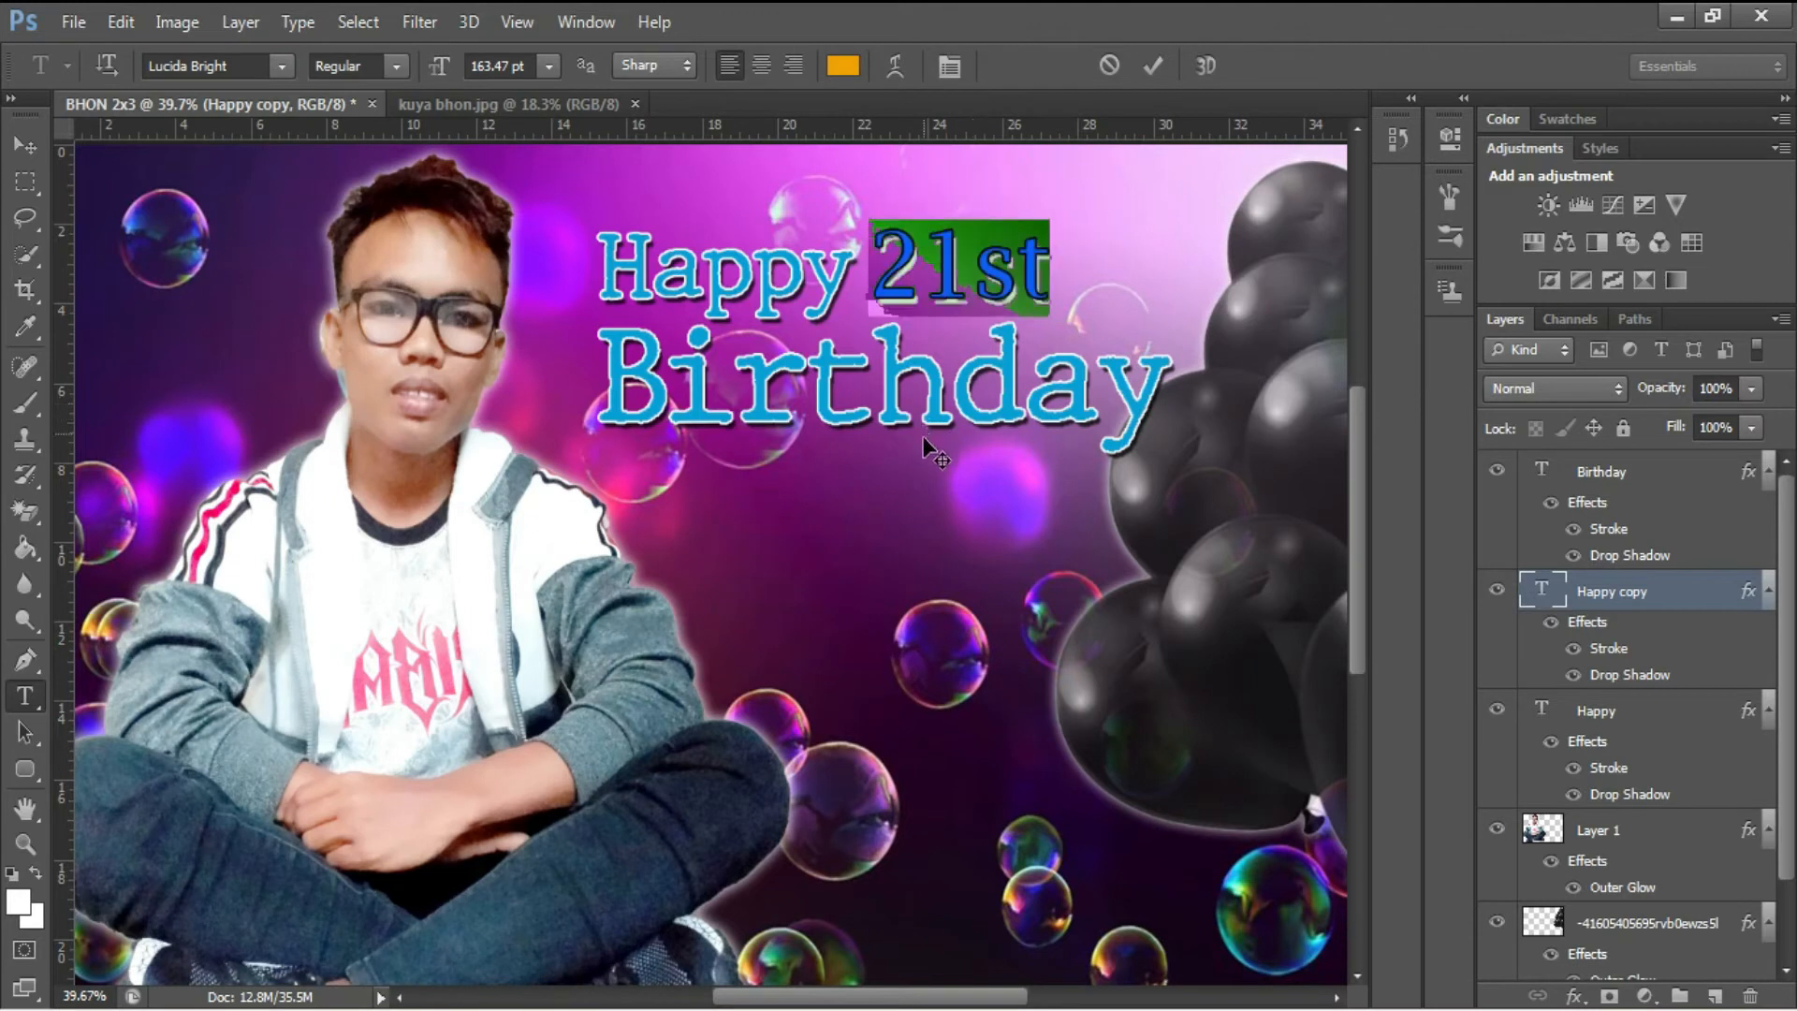
left_click(1151, 66)
Step: Enlarge the "21st" text to about 165% and delete its "st" letters, leaving only "21"
key("ctrl+t")
left_click_drag(1049, 223, 1165, 157)
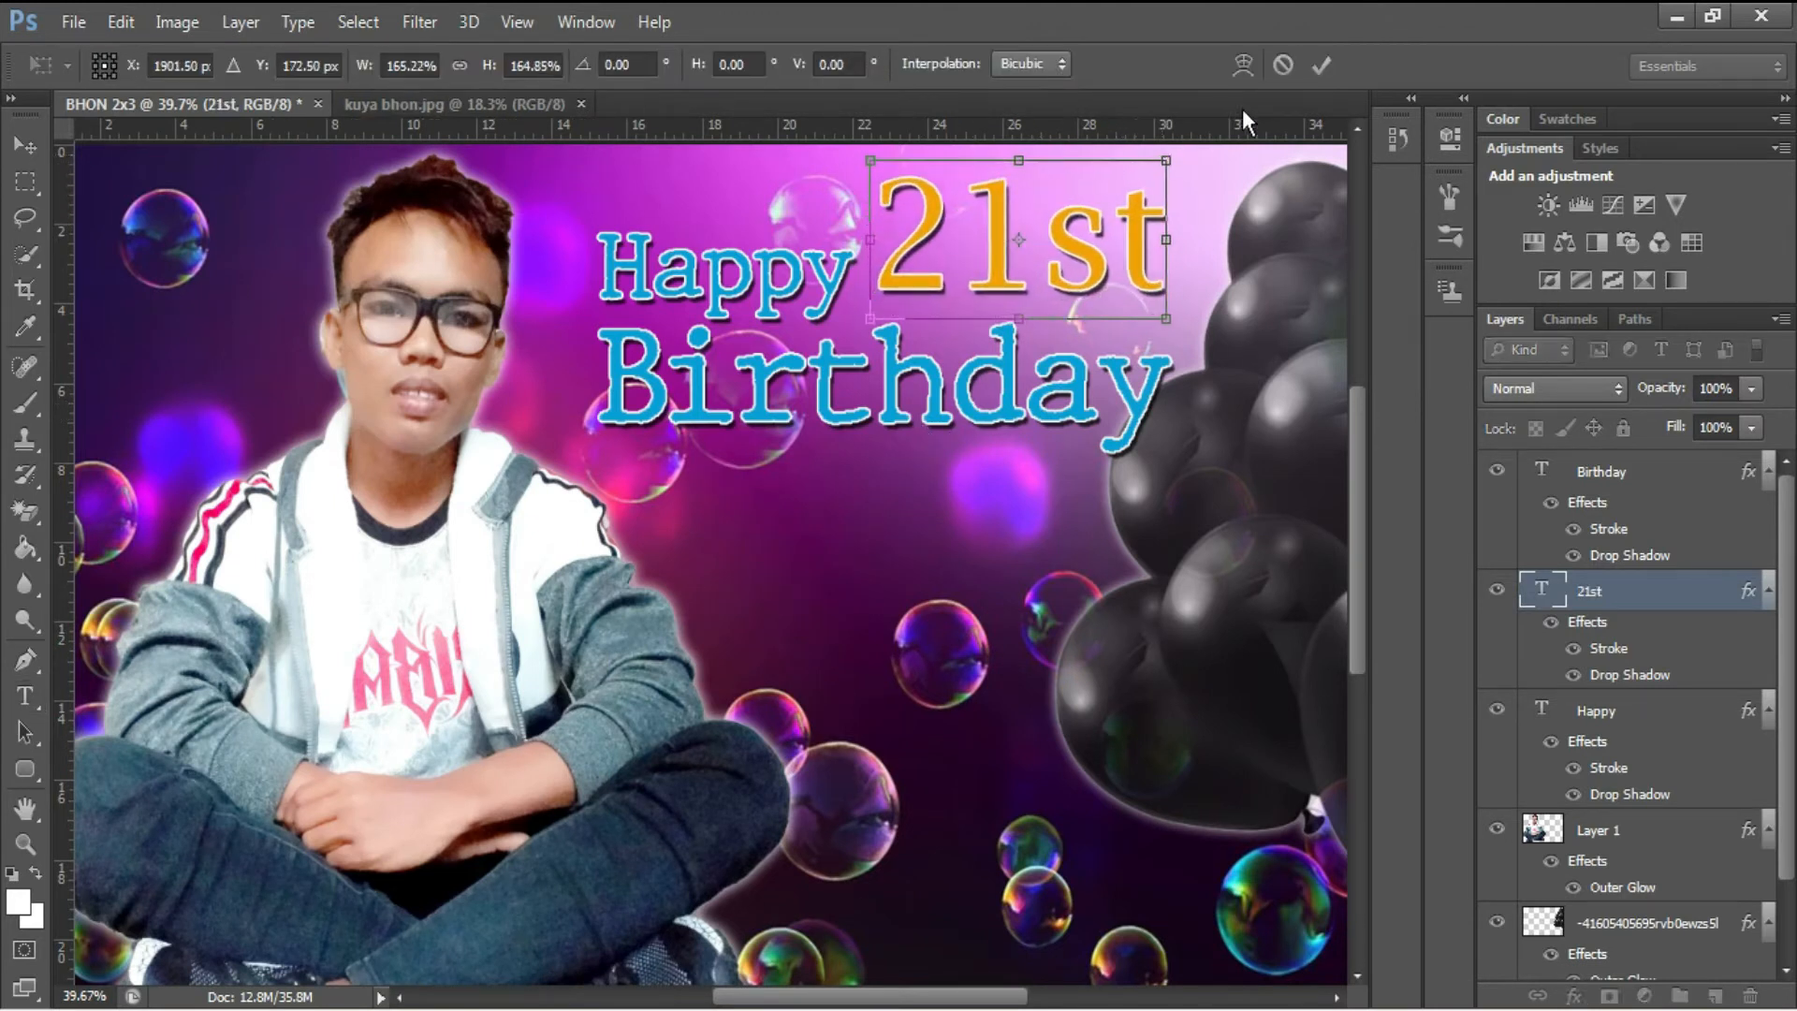
key("Return")
left_click_drag(1062, 259, 1187, 257)
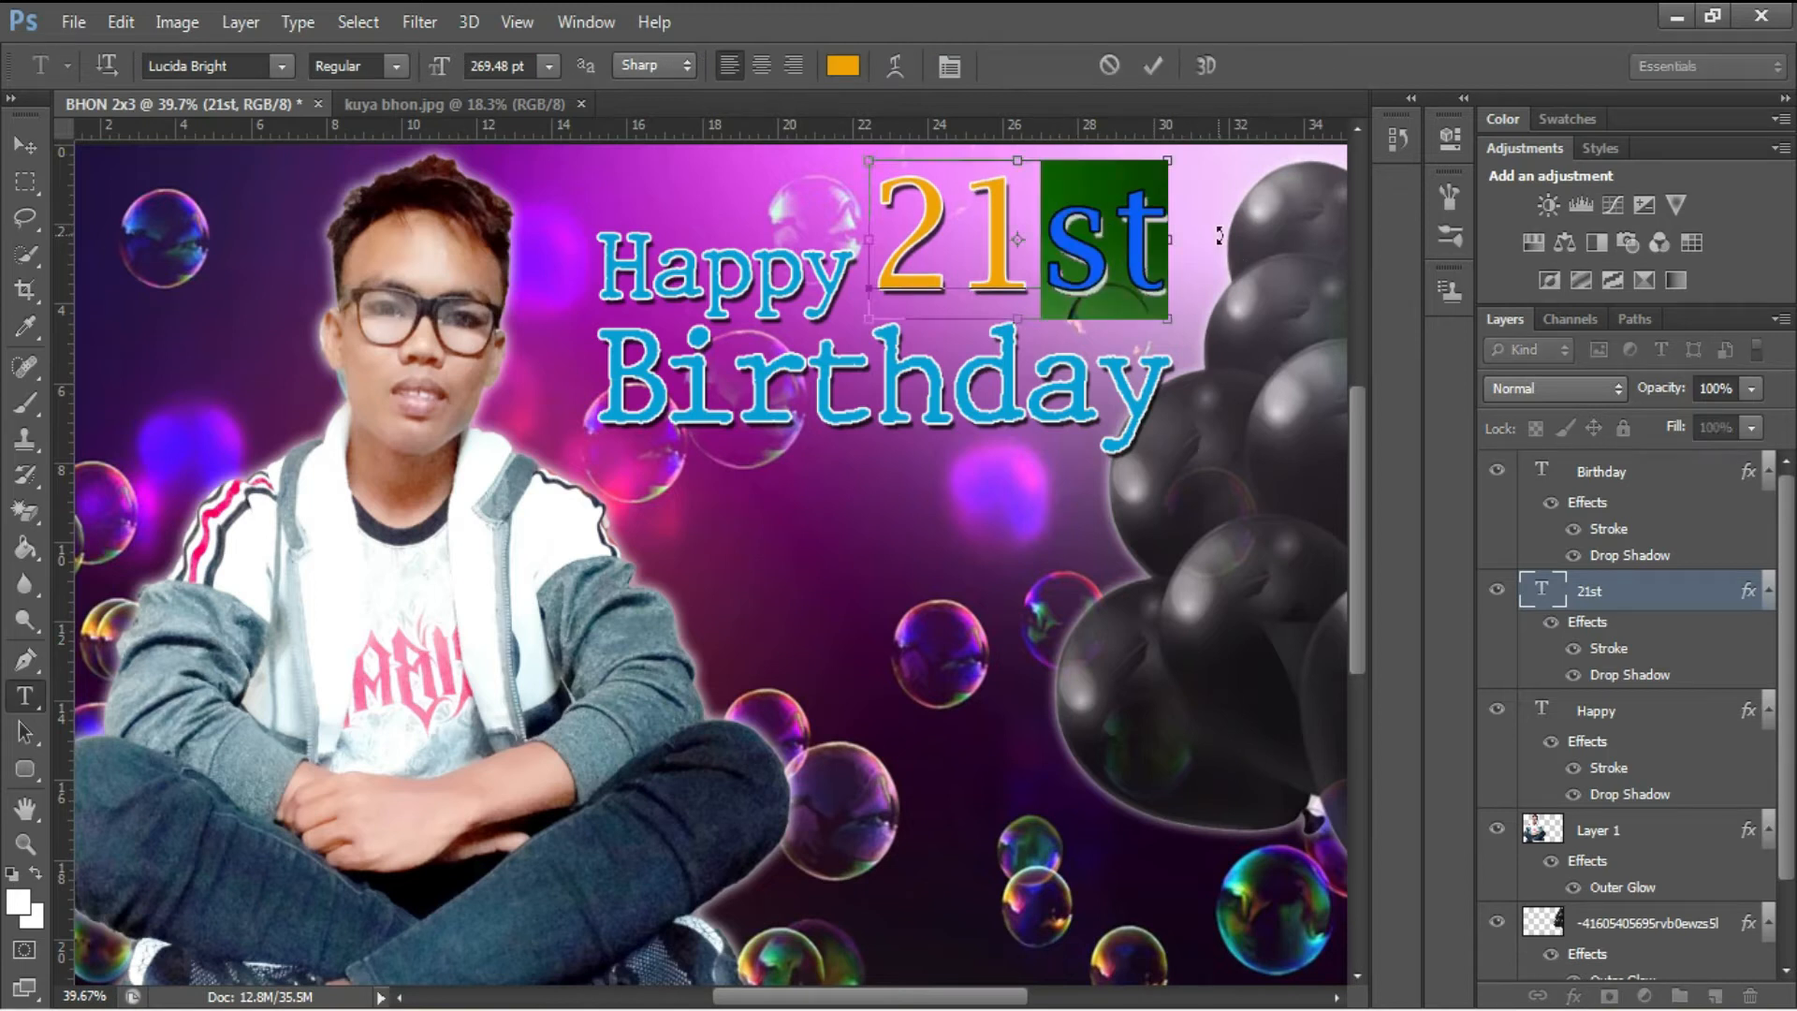
key("BackSpace")
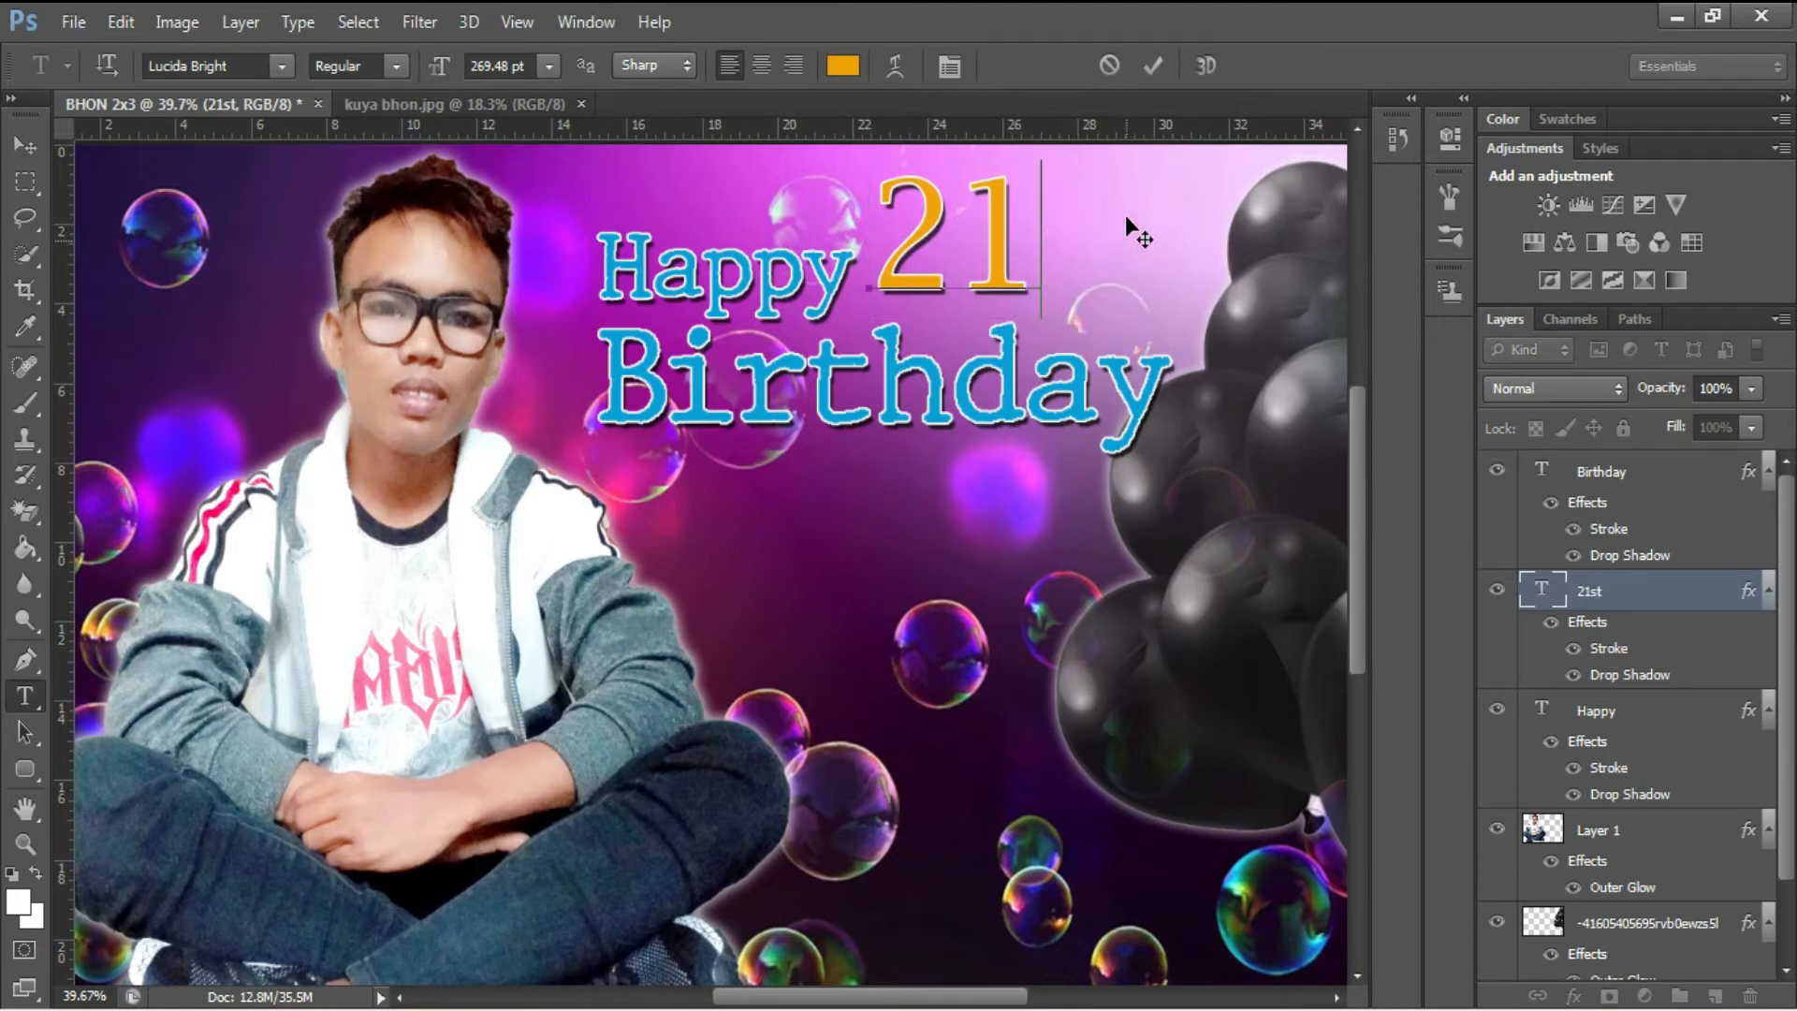
left_click(1153, 64)
Step: Set the letter tracking of the "21" text to -120
double_click(964, 252)
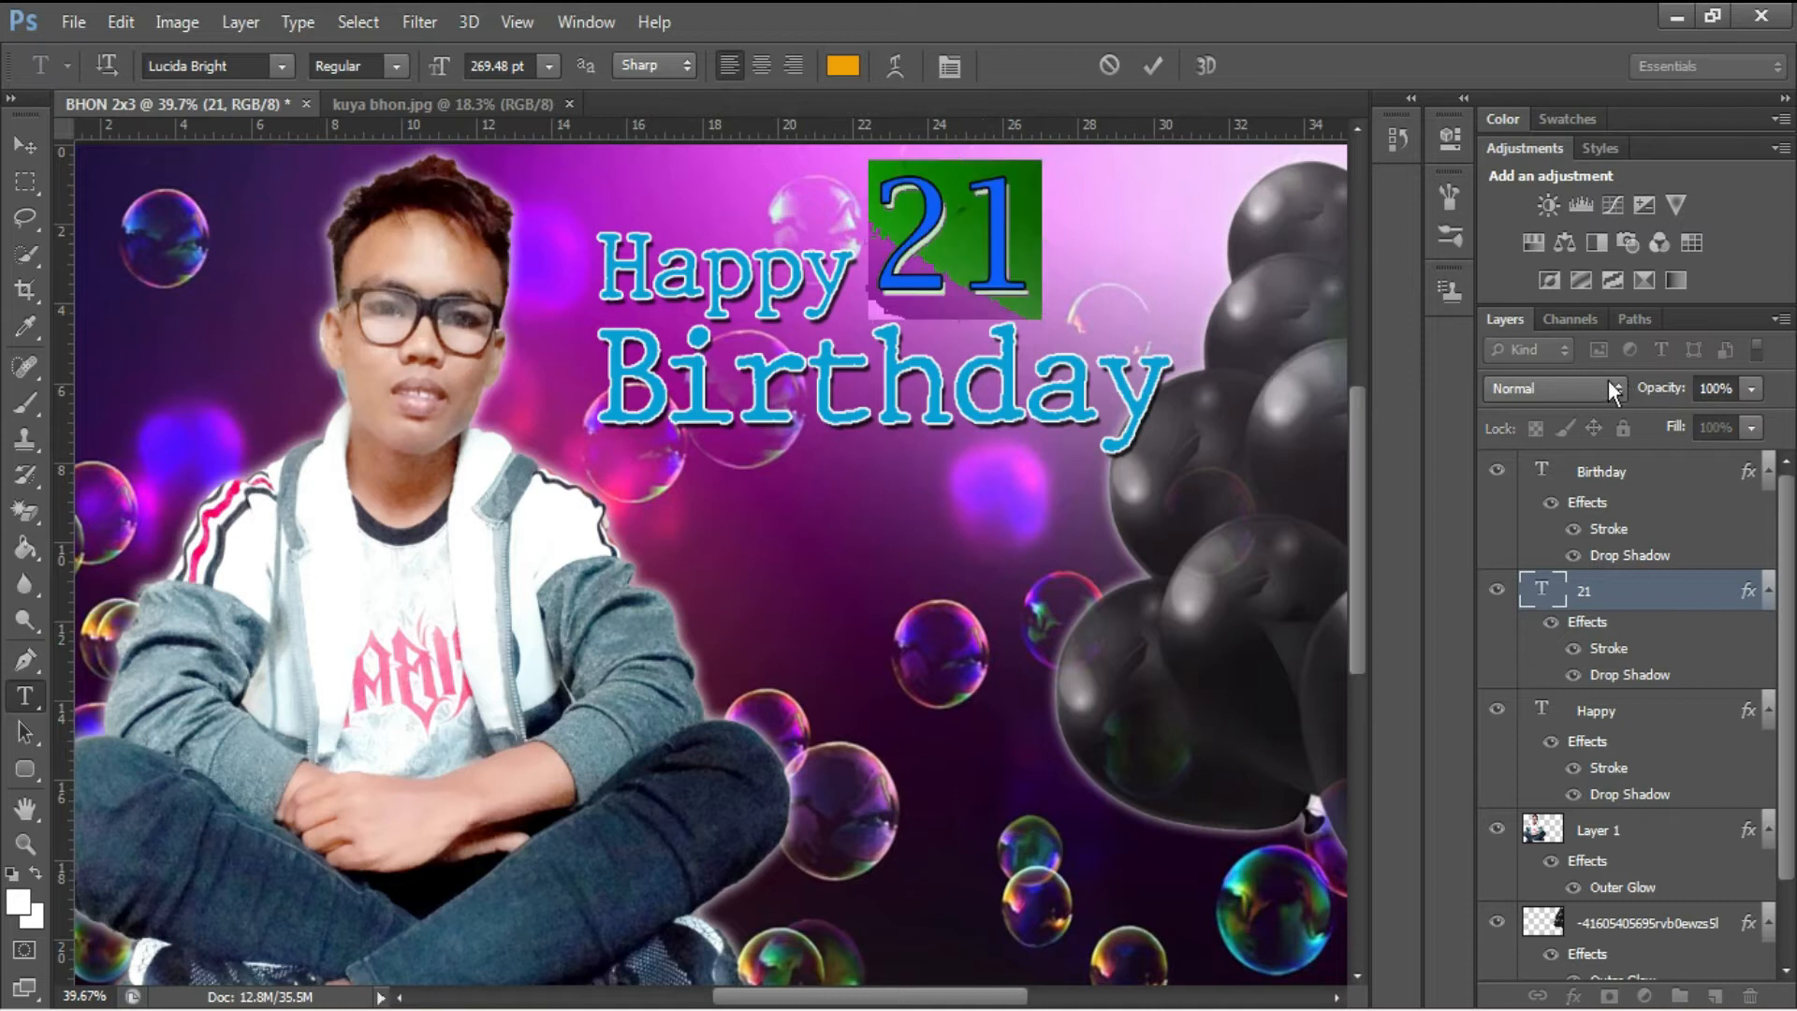
left_click(586, 21)
left_click(633, 289)
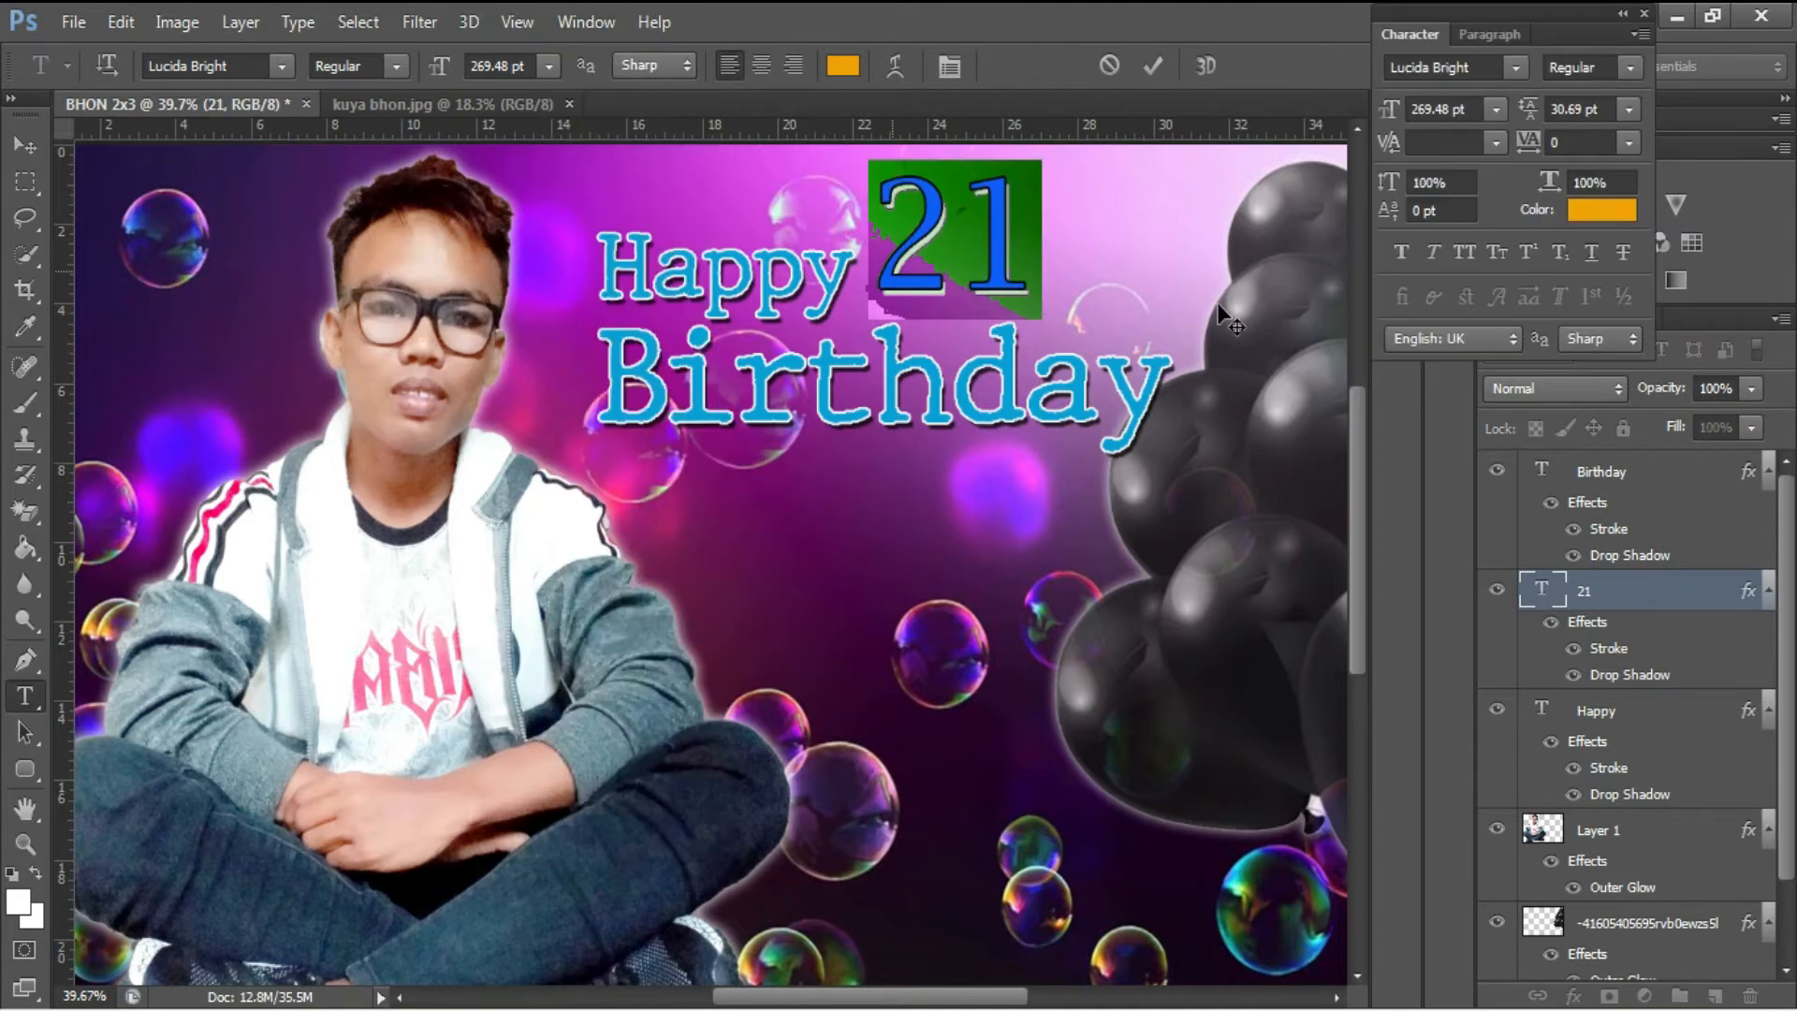
left_click(1587, 140)
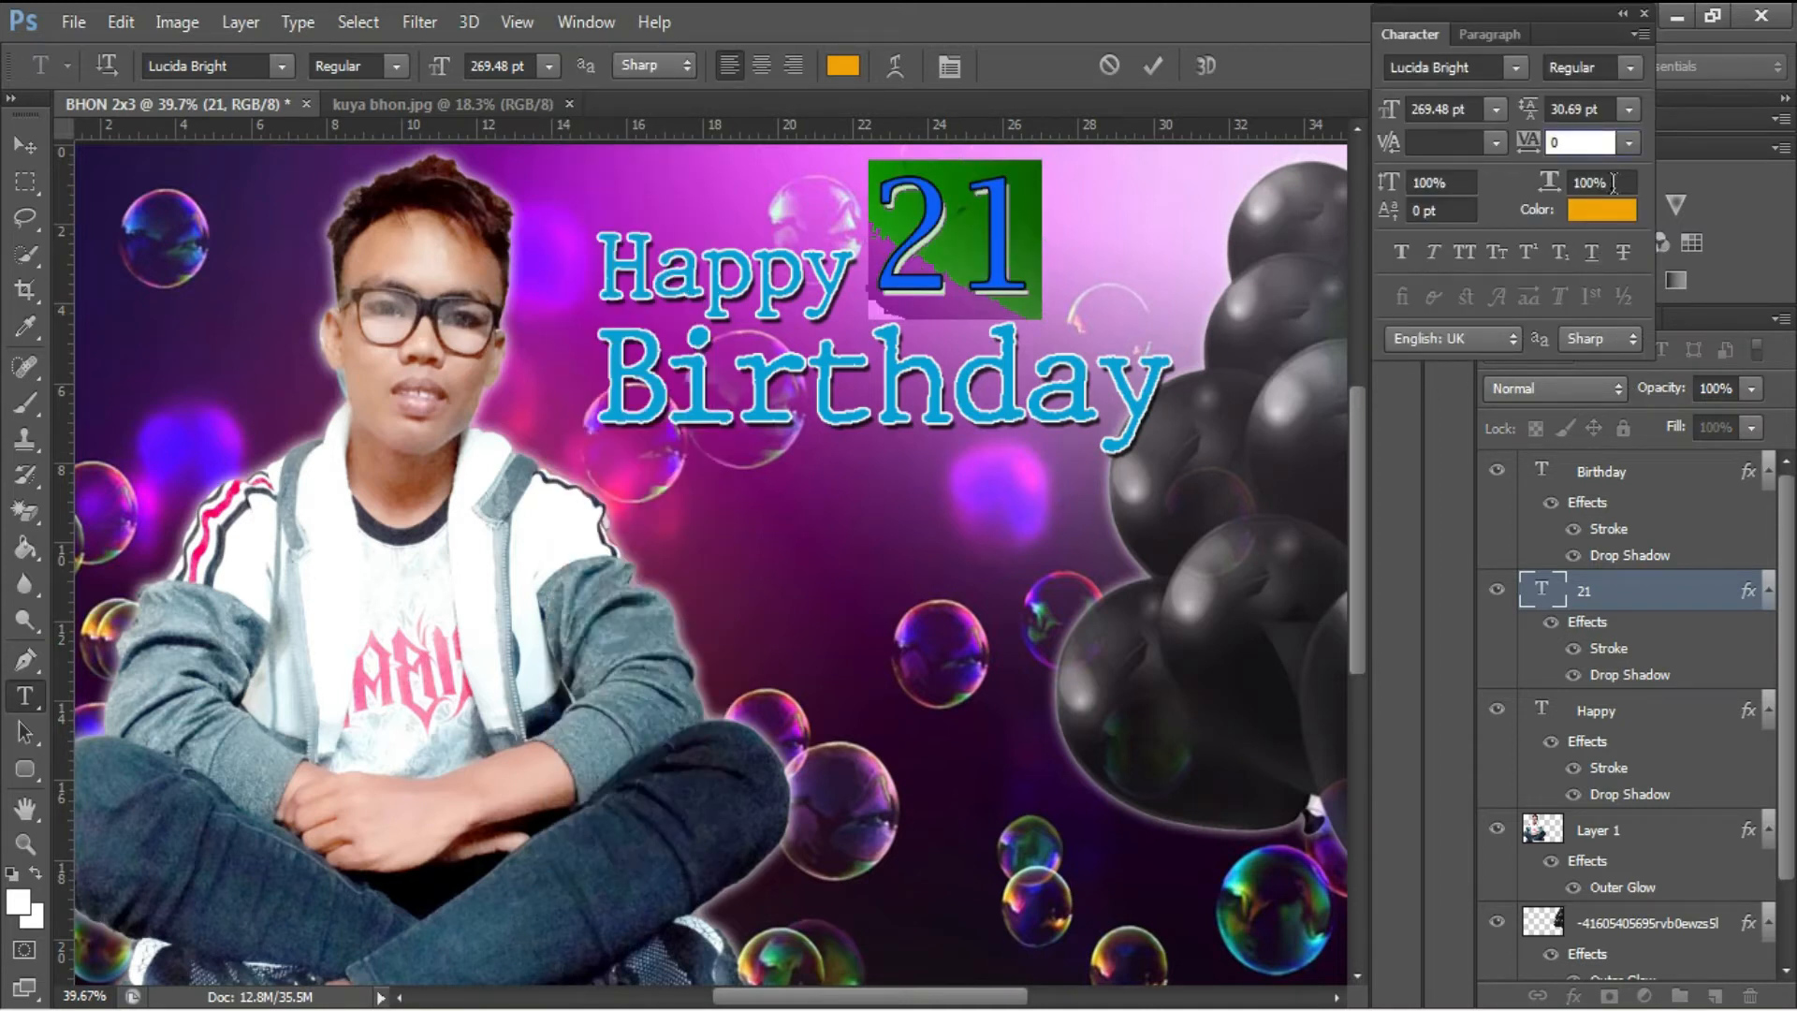
scroll(1446, 243, "down", 4)
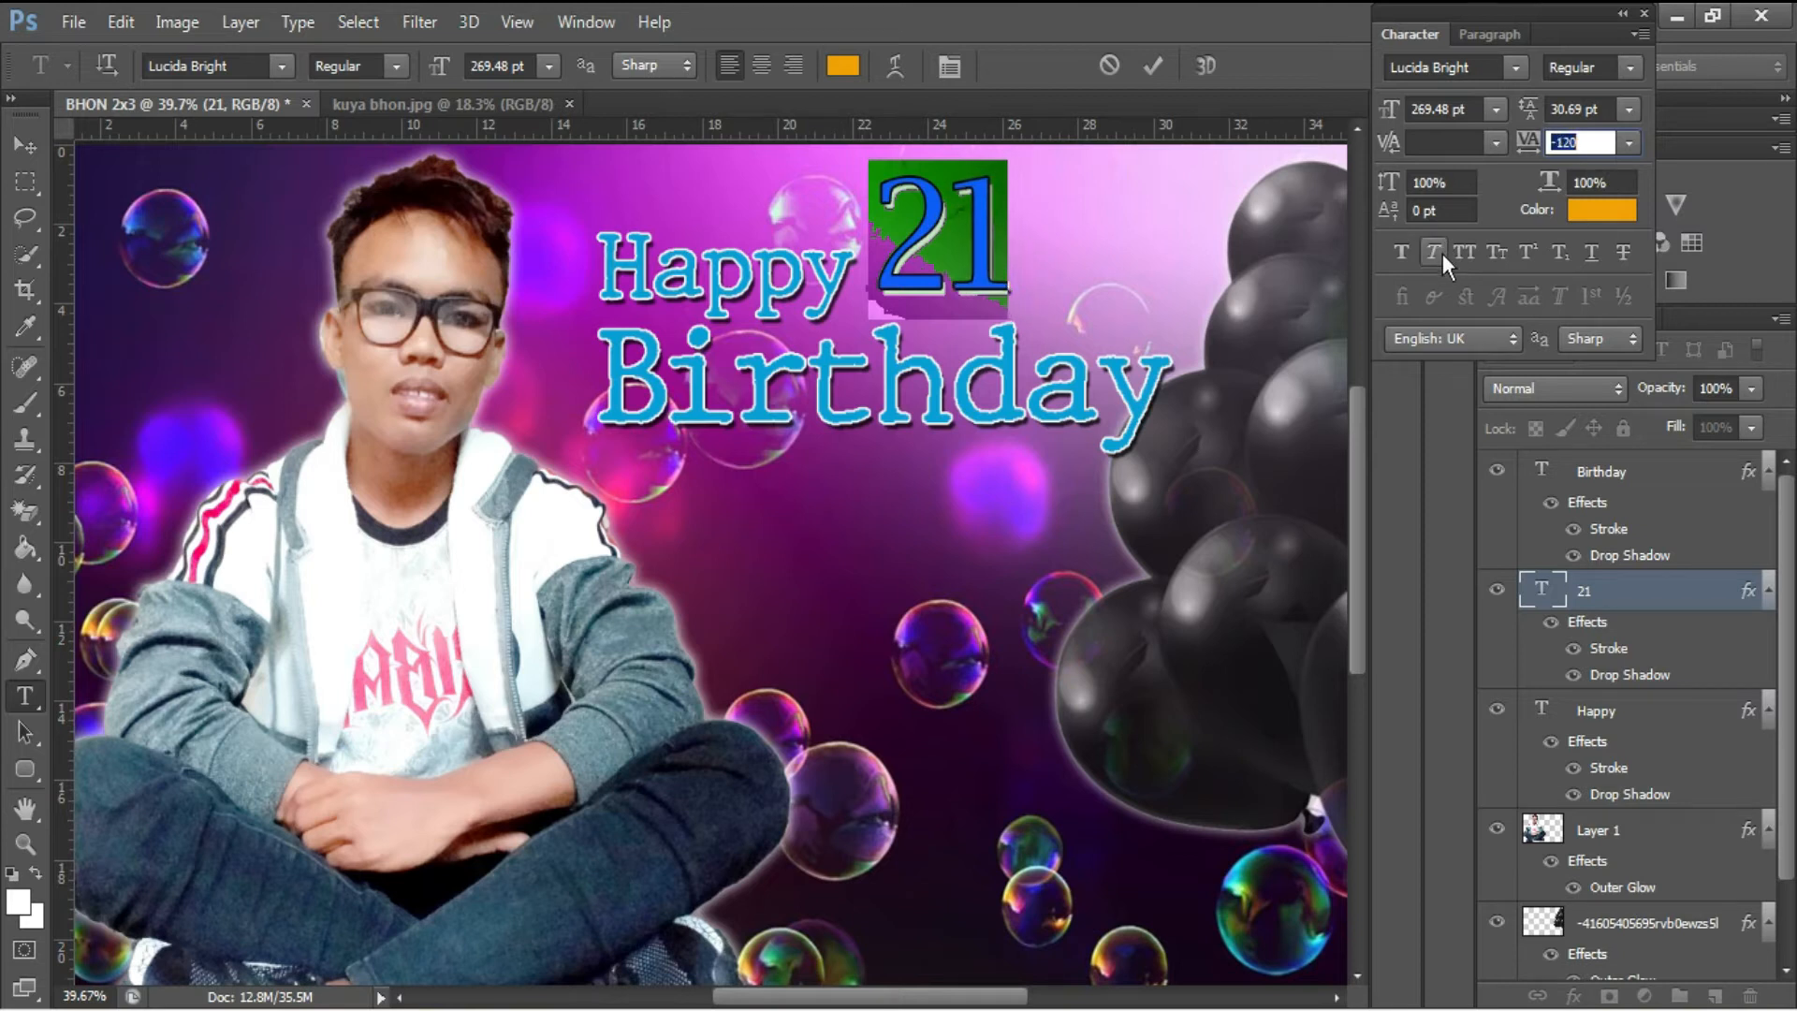
left_click(1156, 66)
Step: Duplicate the "Happy" text, replace its wording with an orange Lucida Bright "st", and place it as a superscript right after "21"
key("v")
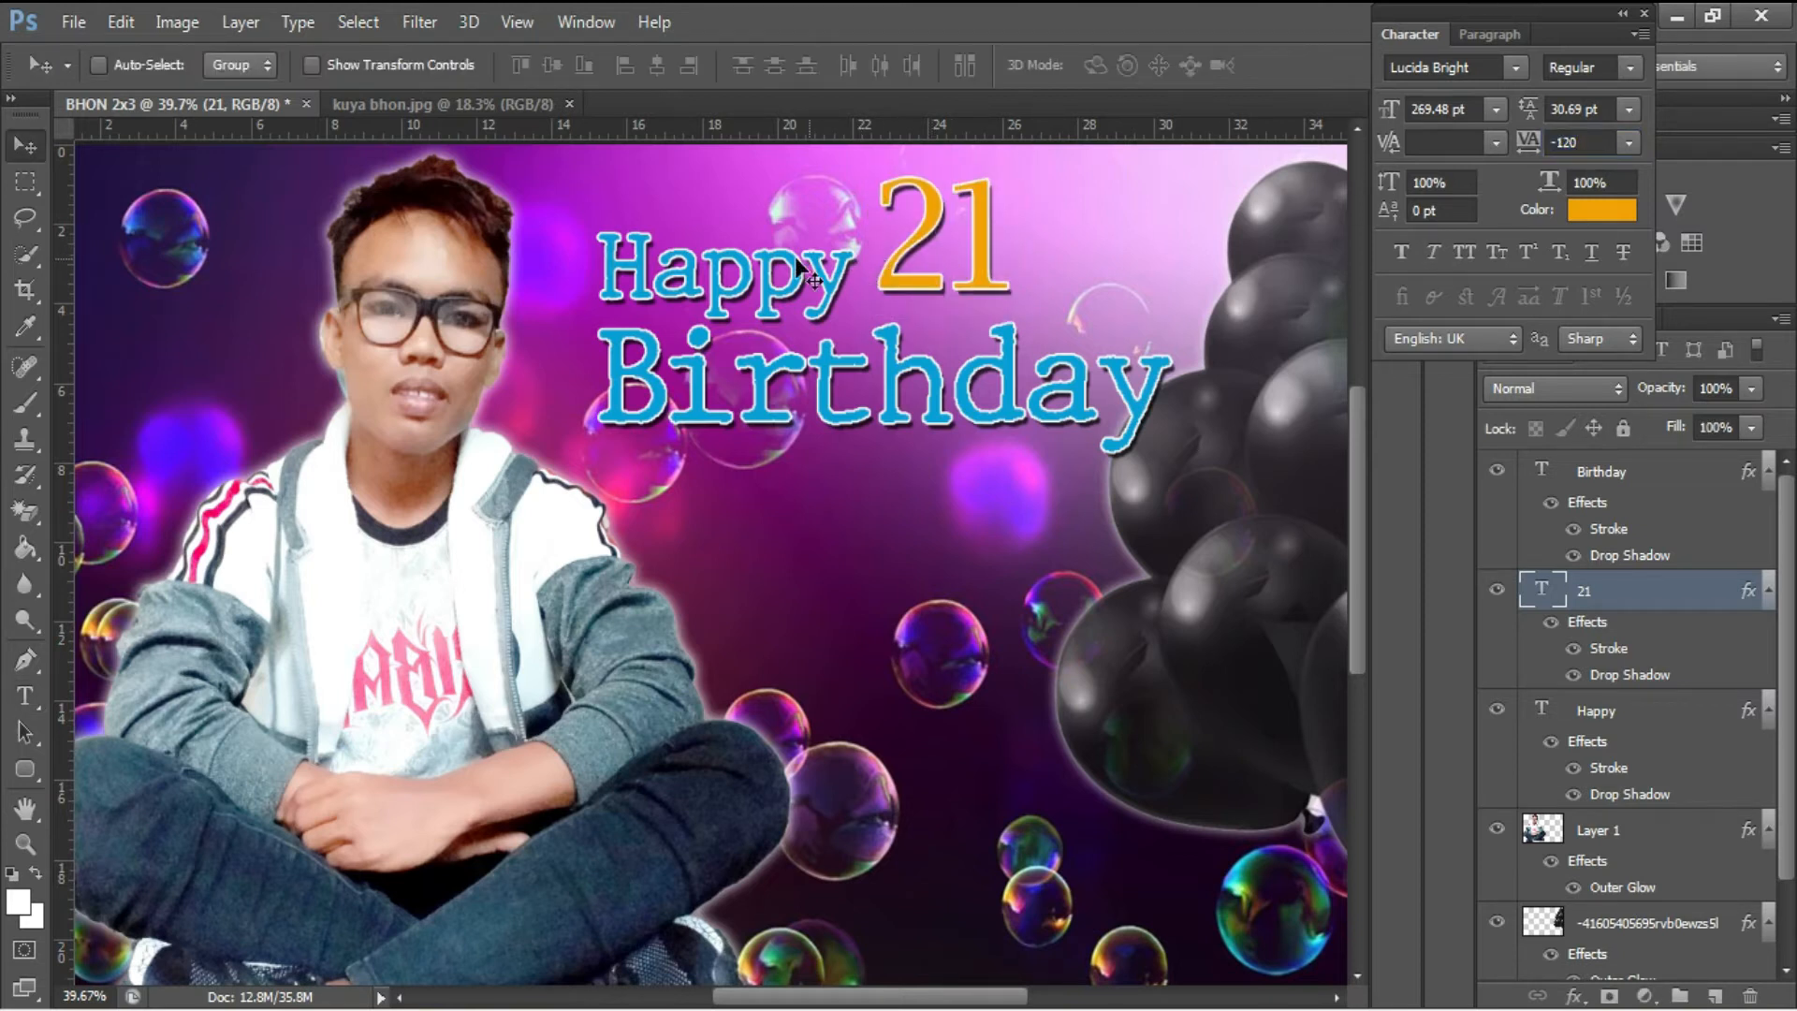
left_click(776, 281, "ctrl")
left_click_drag(777, 281, 919, 581)
key("t")
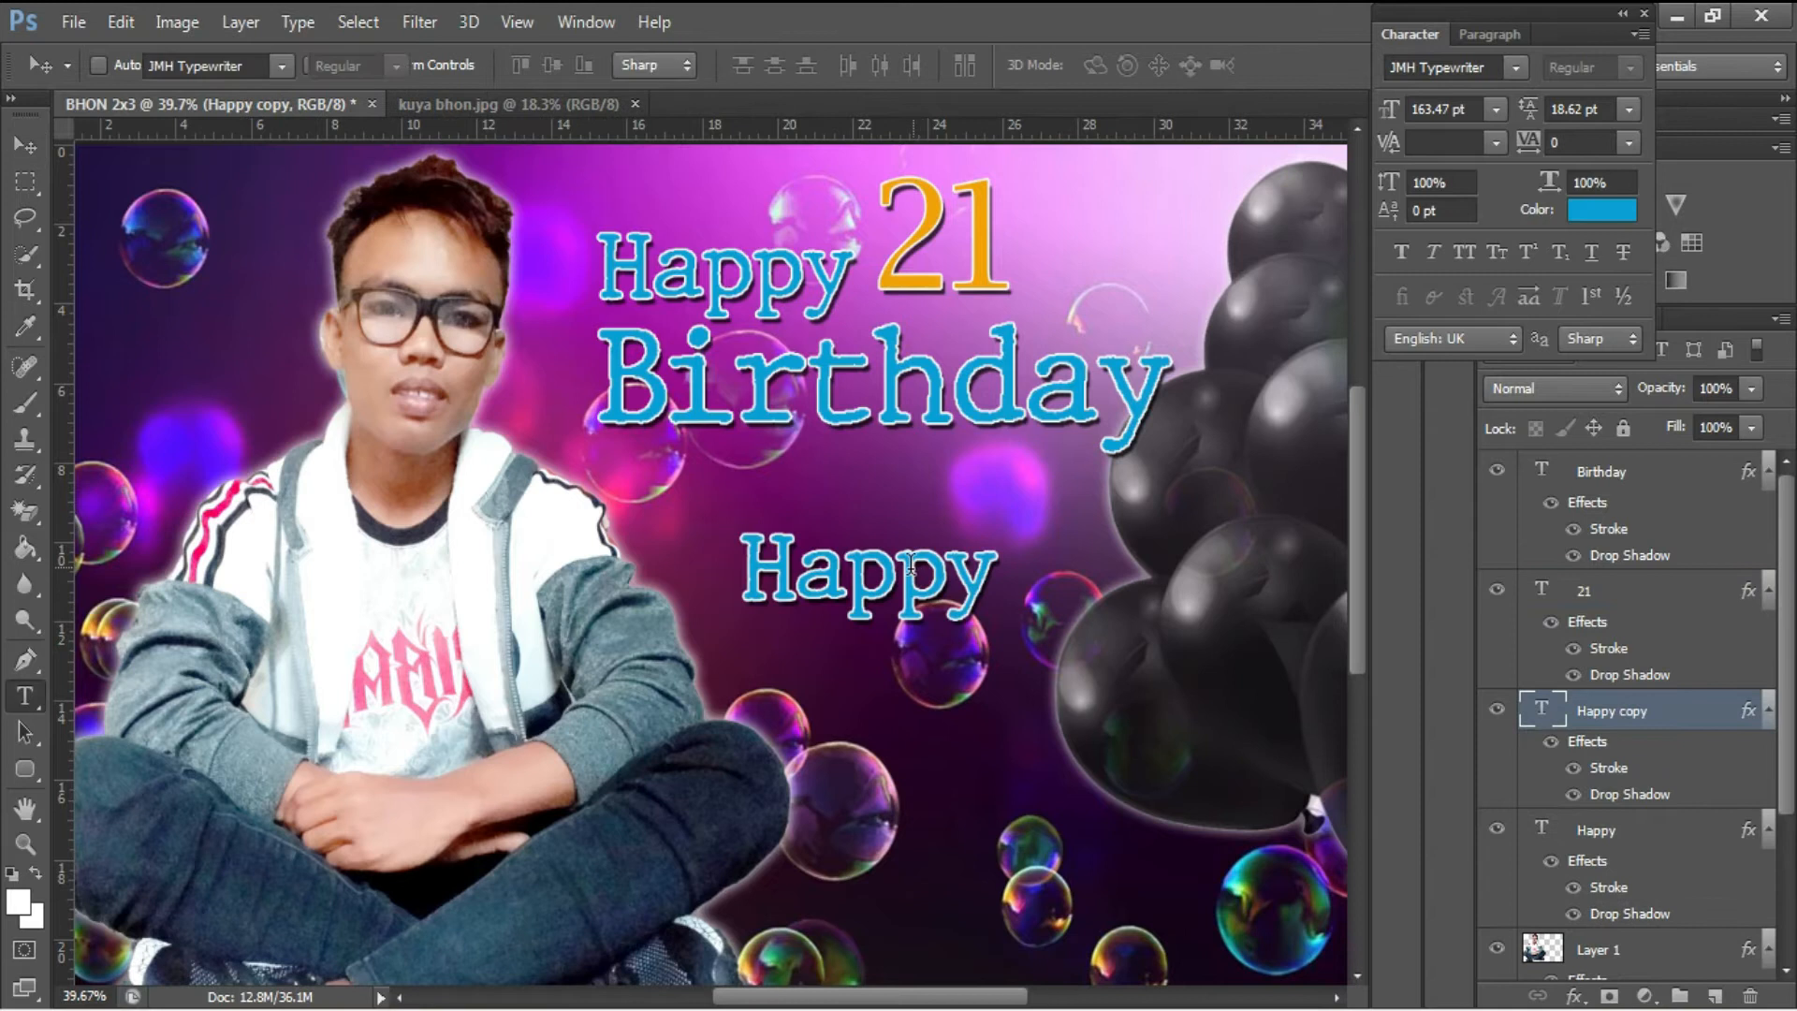
left_click(896, 571)
key("ctrl+a")
type("st")
left_click_drag(947, 709, 1200, 352)
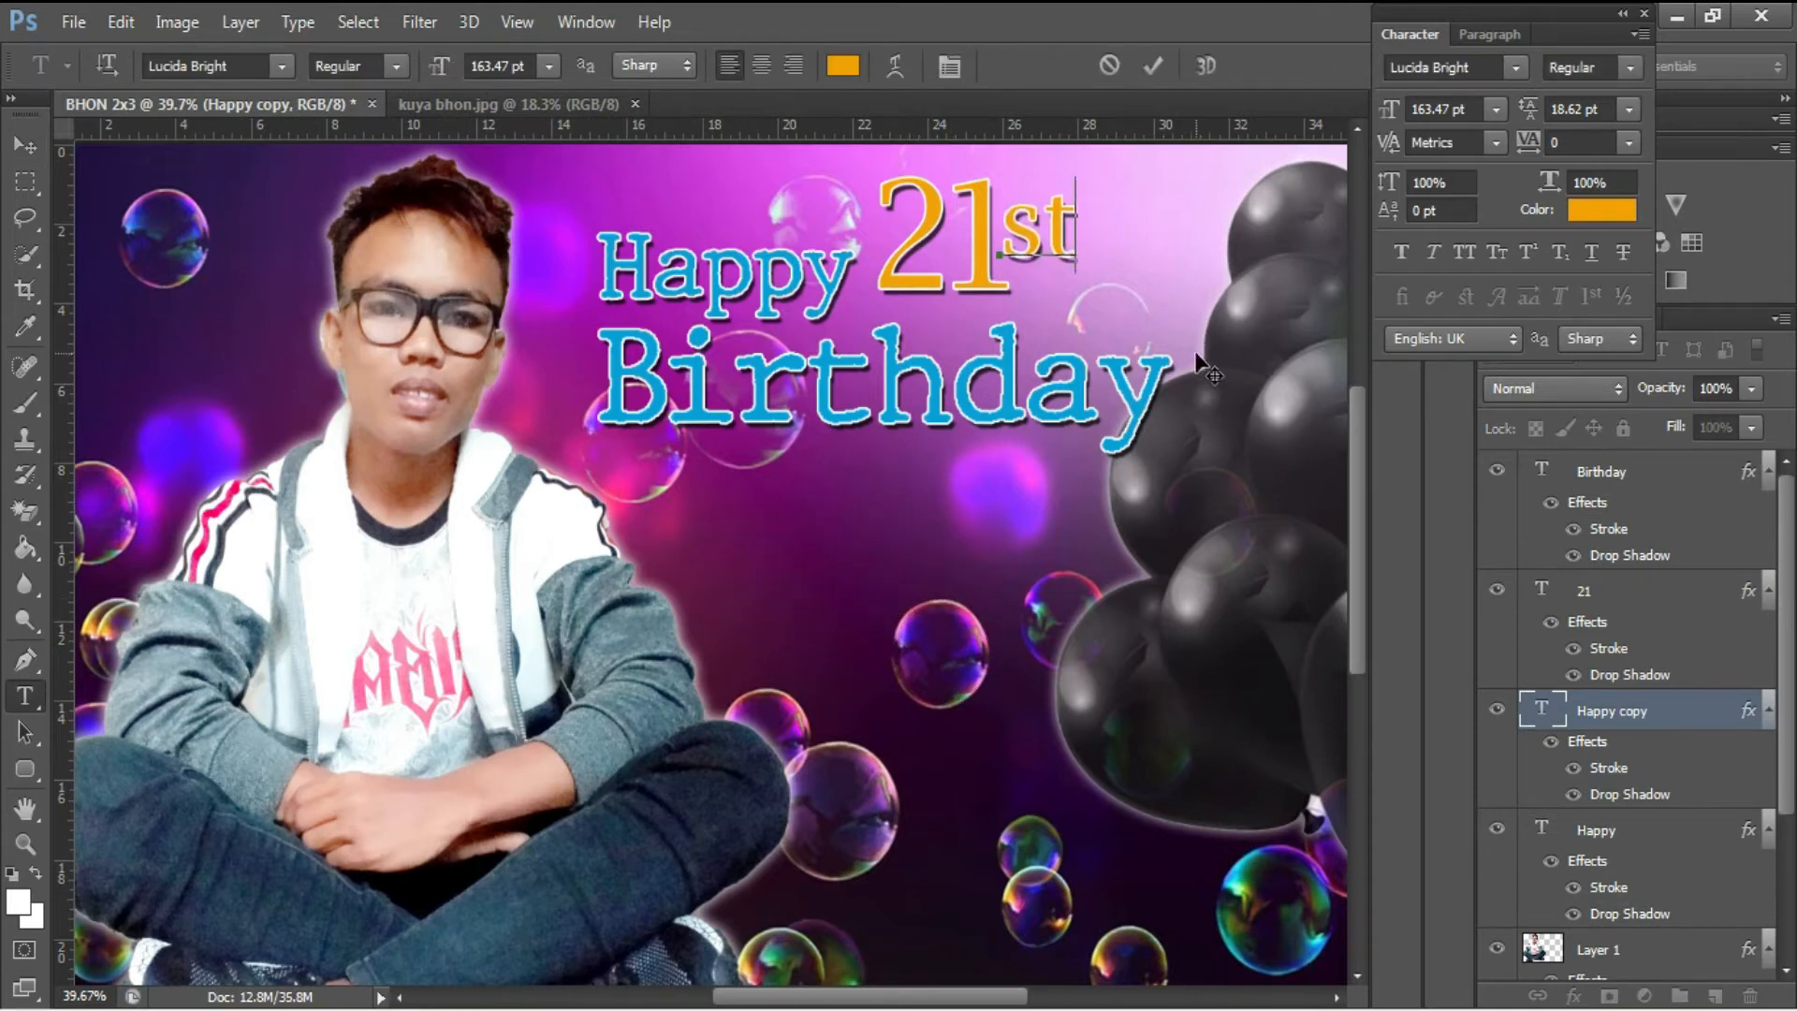
left_click(1152, 66)
Step: Add a new white 100 pt text line below "Birthday" containing the celebrant's name
scroll(625, 439, "down", 2)
left_click(623, 531)
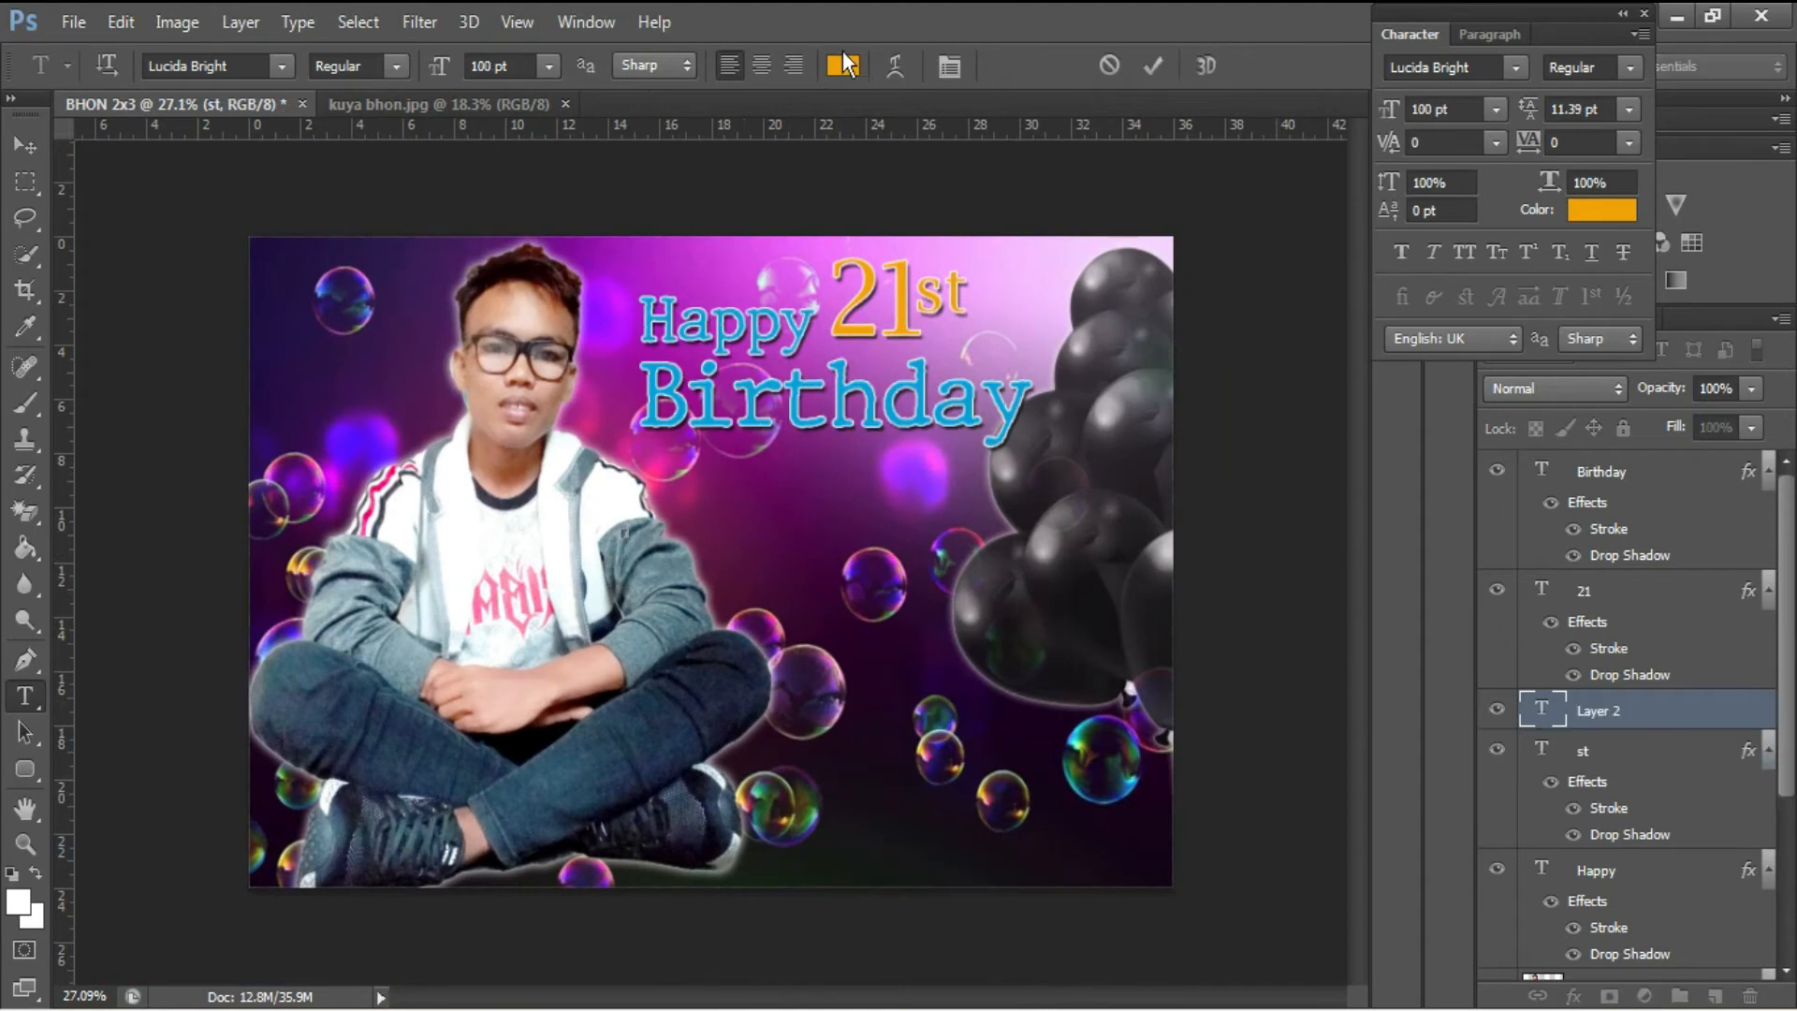
left_click(836, 73)
left_click_drag(1191, 482, 1086, 236)
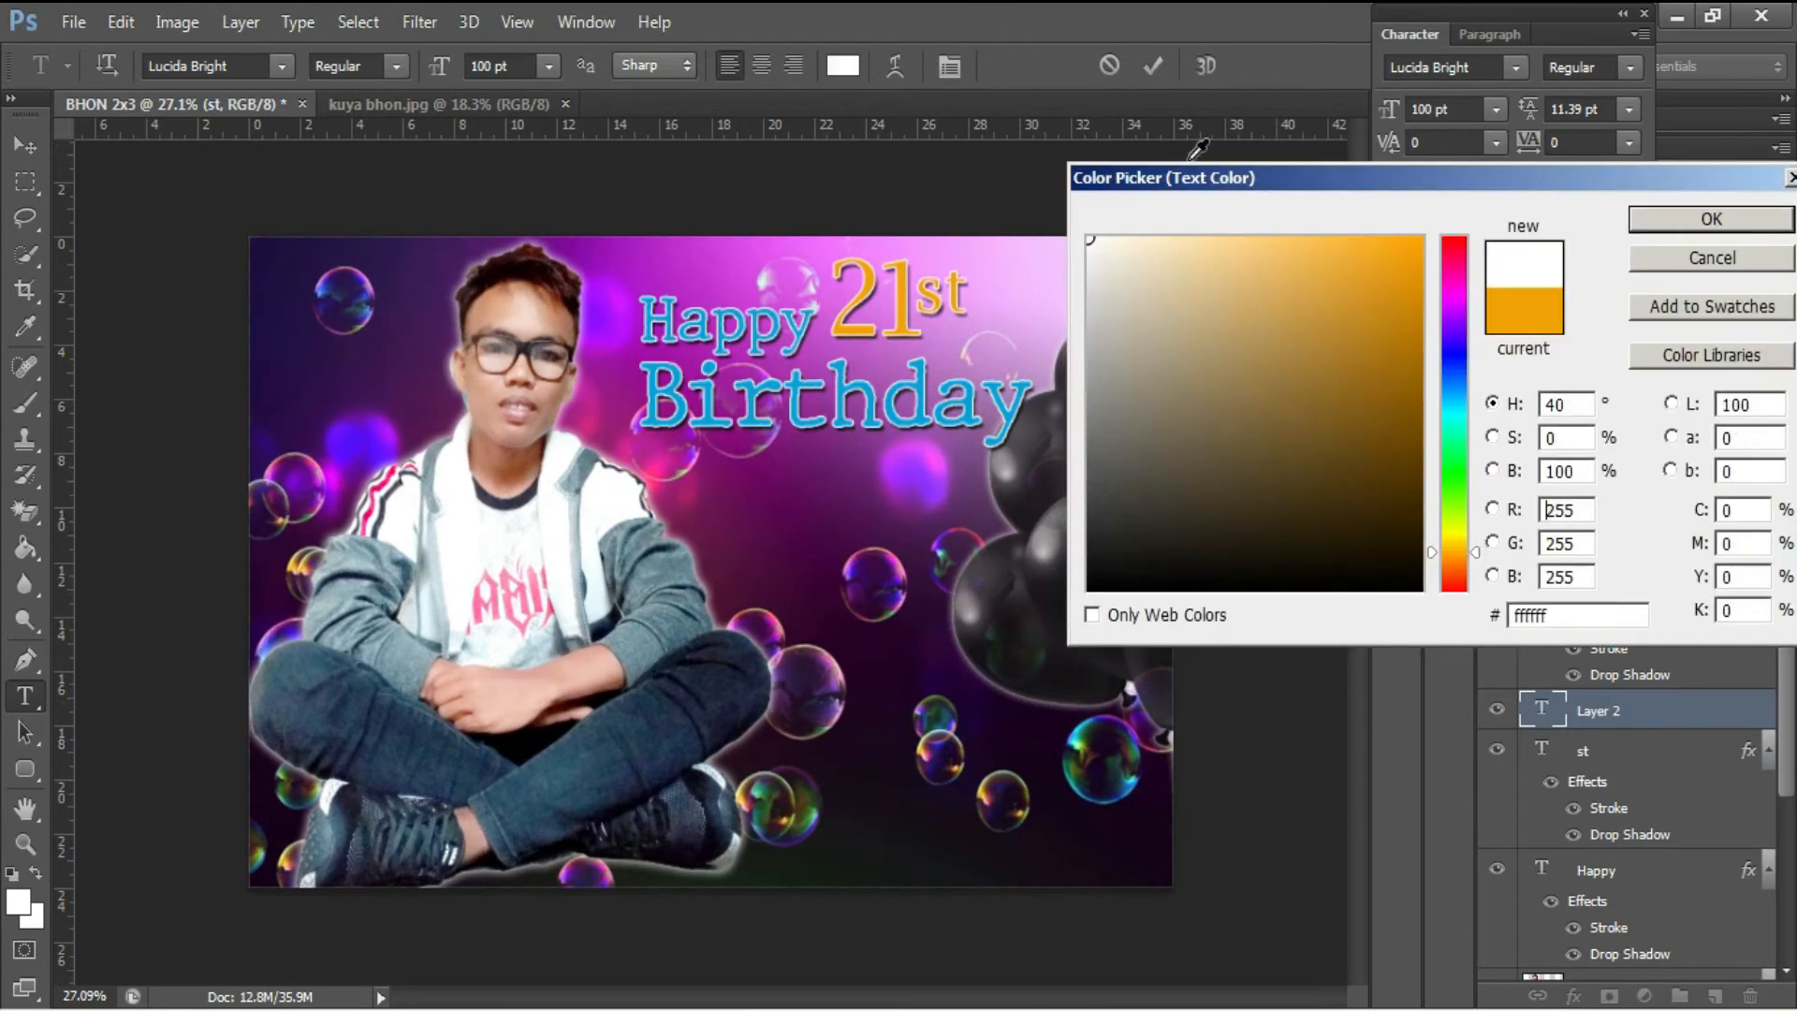
left_click(1662, 228)
left_click_drag(842, 591, 916, 601)
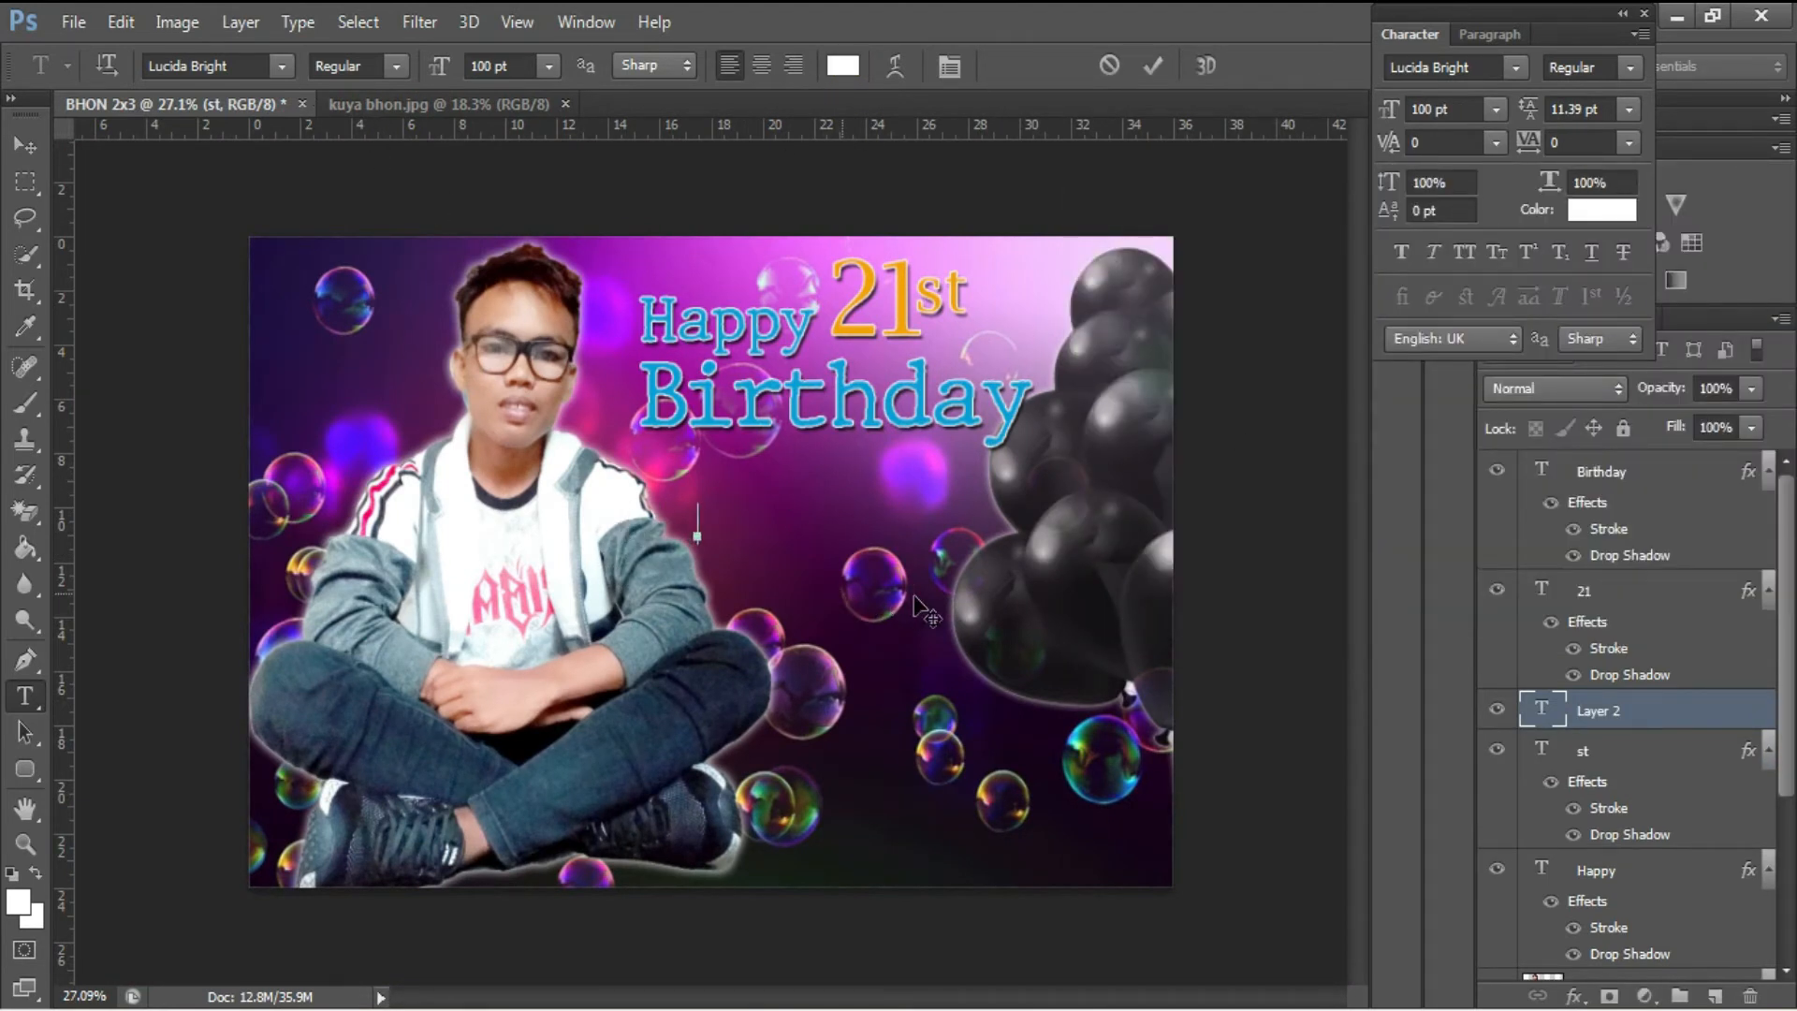
type("Kuya Bho")
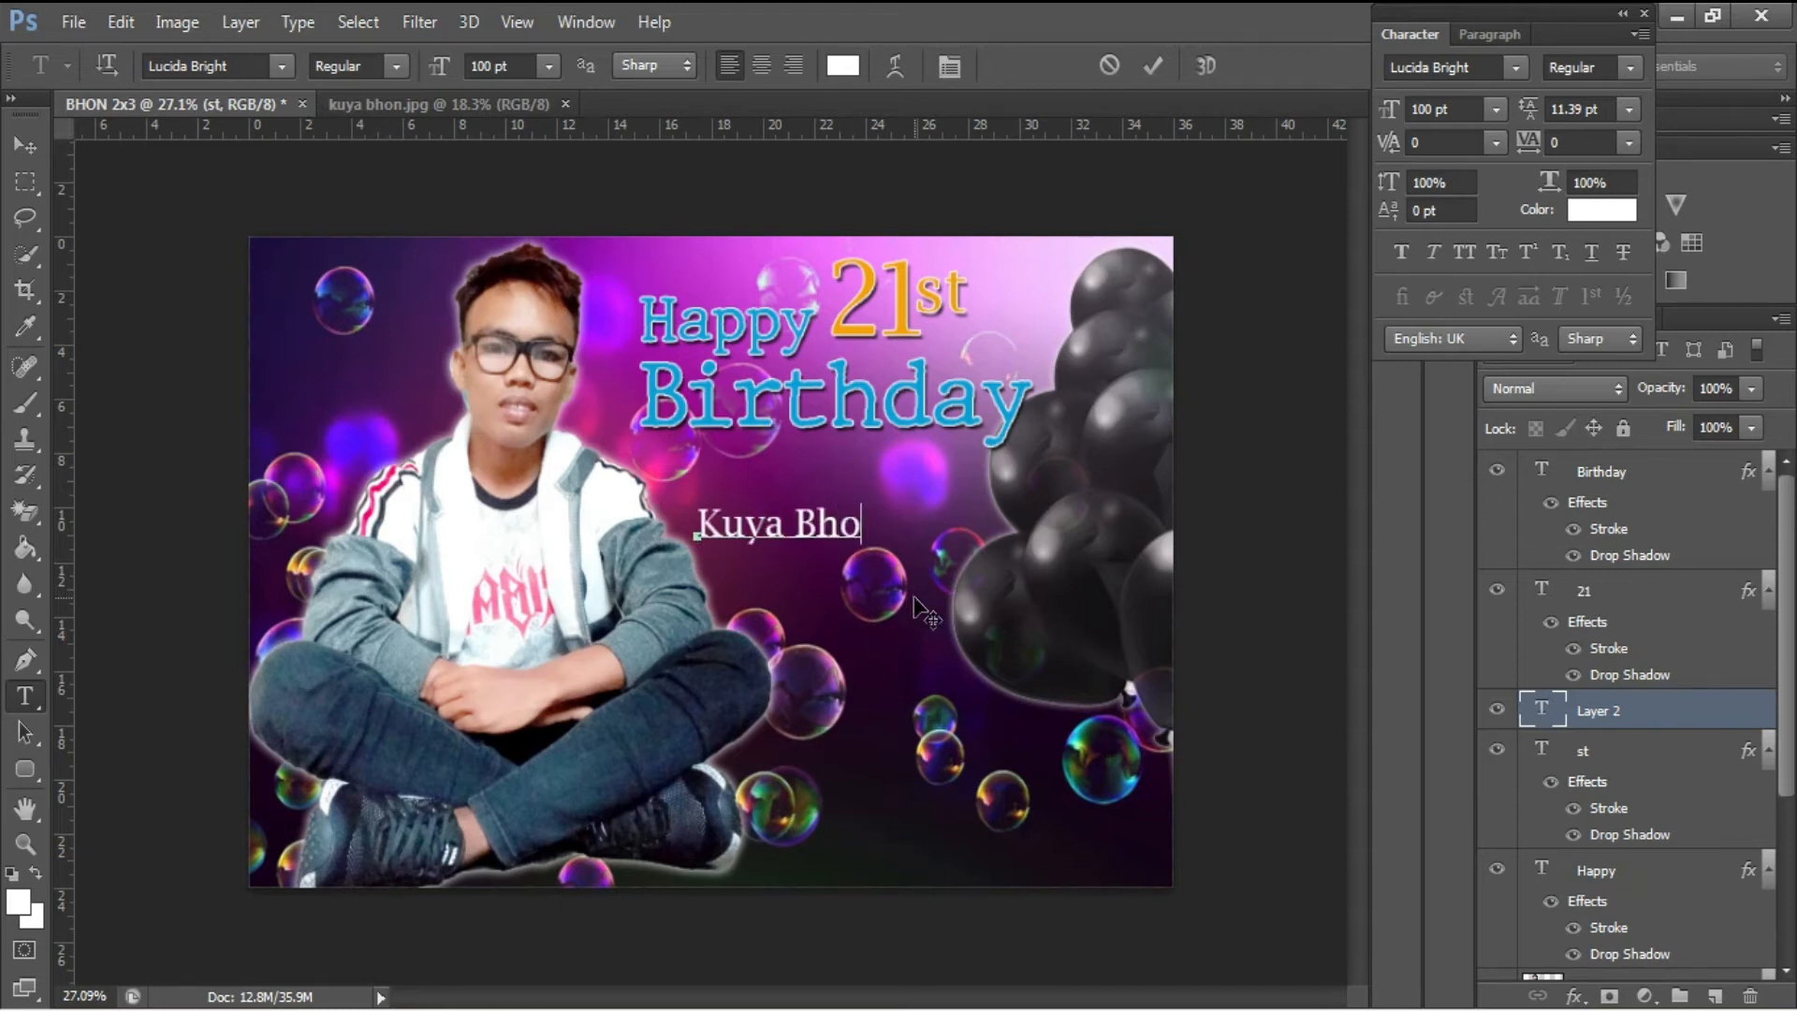
type("n")
key("ctrl+Return")
Step: Scale the name text to about 251% and position it directly under "Birthday"
key("ctrl+t")
left_click_drag(887, 560, 1146, 702)
left_click_drag(1037, 559, 972, 531)
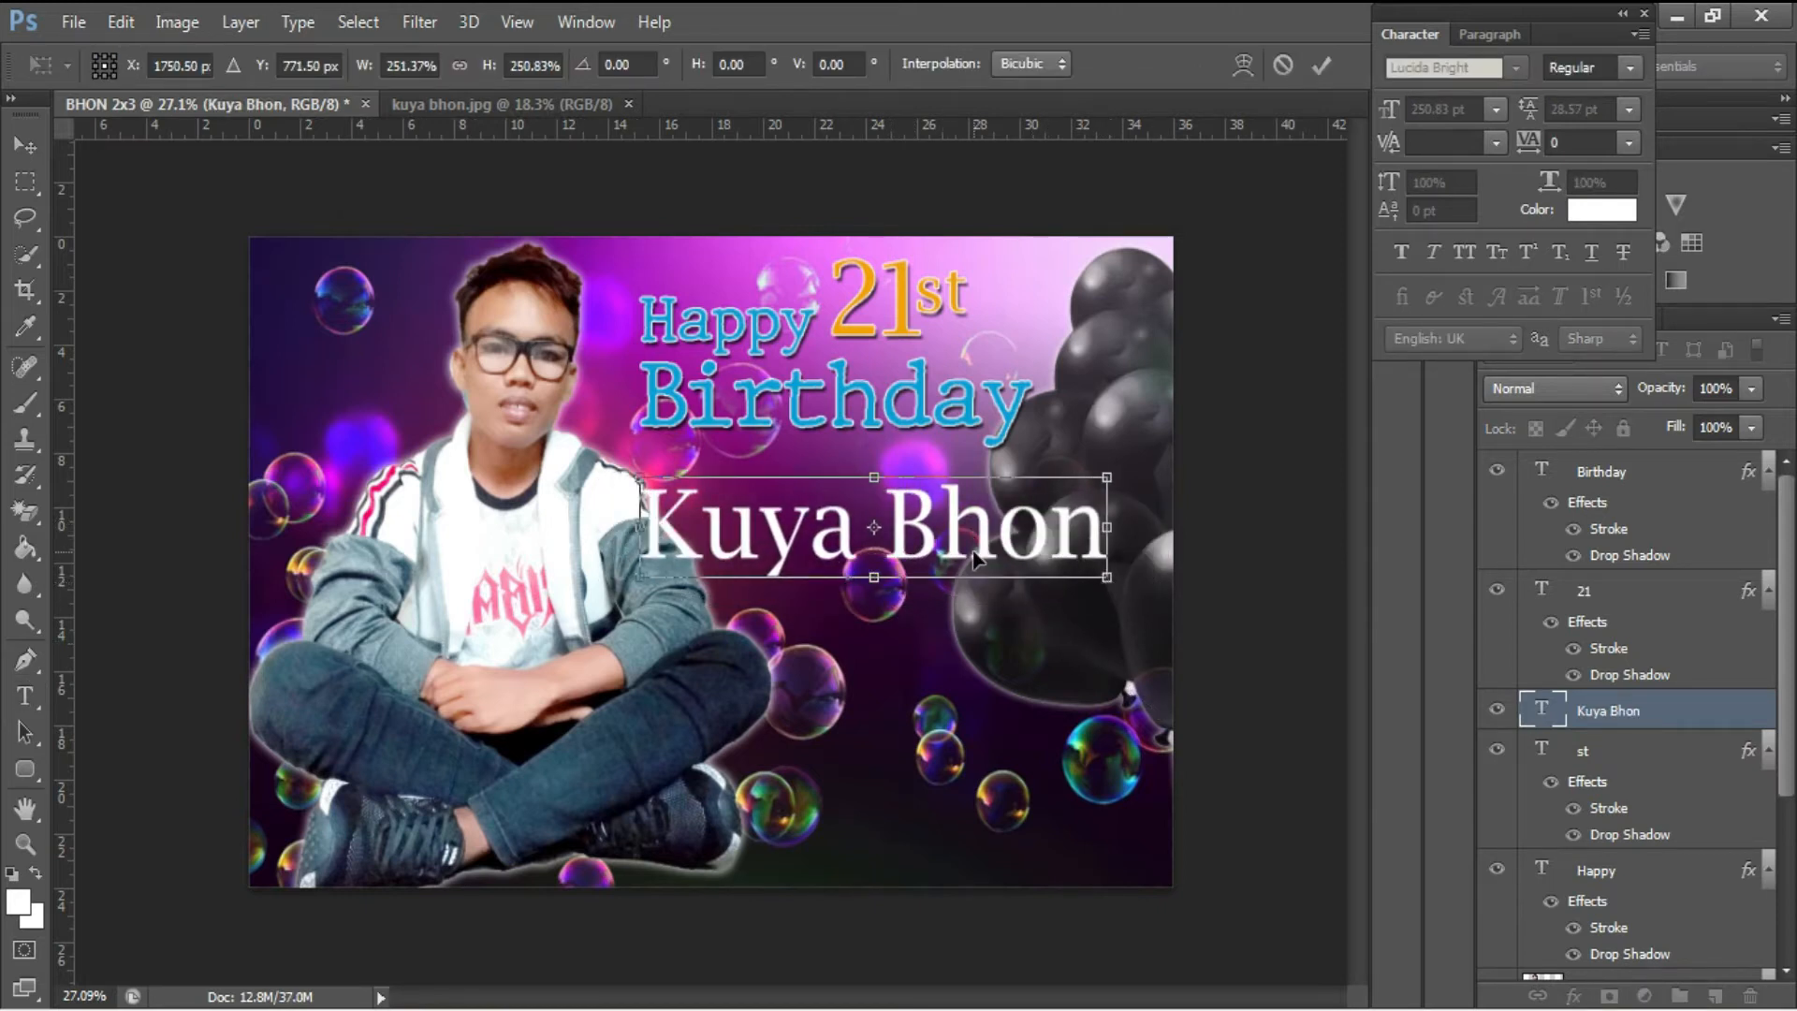
key("Return")
Step: Delete the first word of the name text and move the remaining name lower, between the portrait and the balloons
left_click_drag(887, 525, 642, 525)
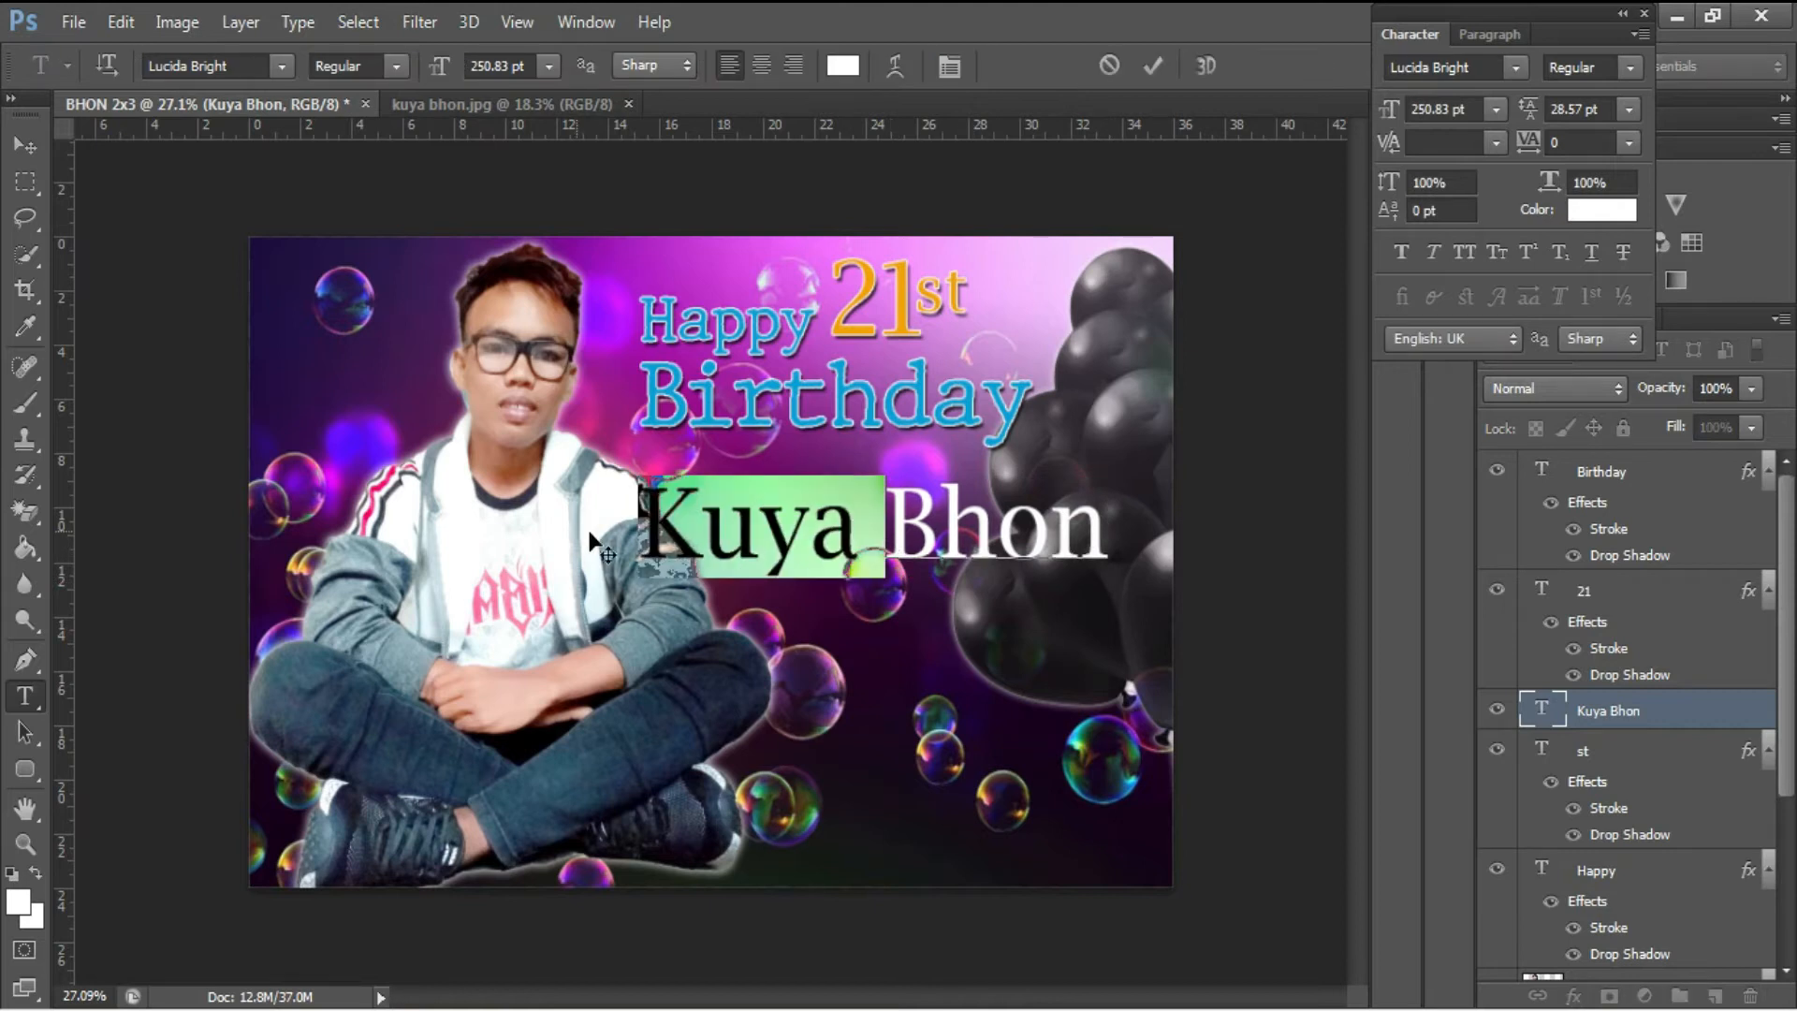
key("BackSpace")
left_click_drag(956, 730, 1074, 785)
left_click(1154, 70)
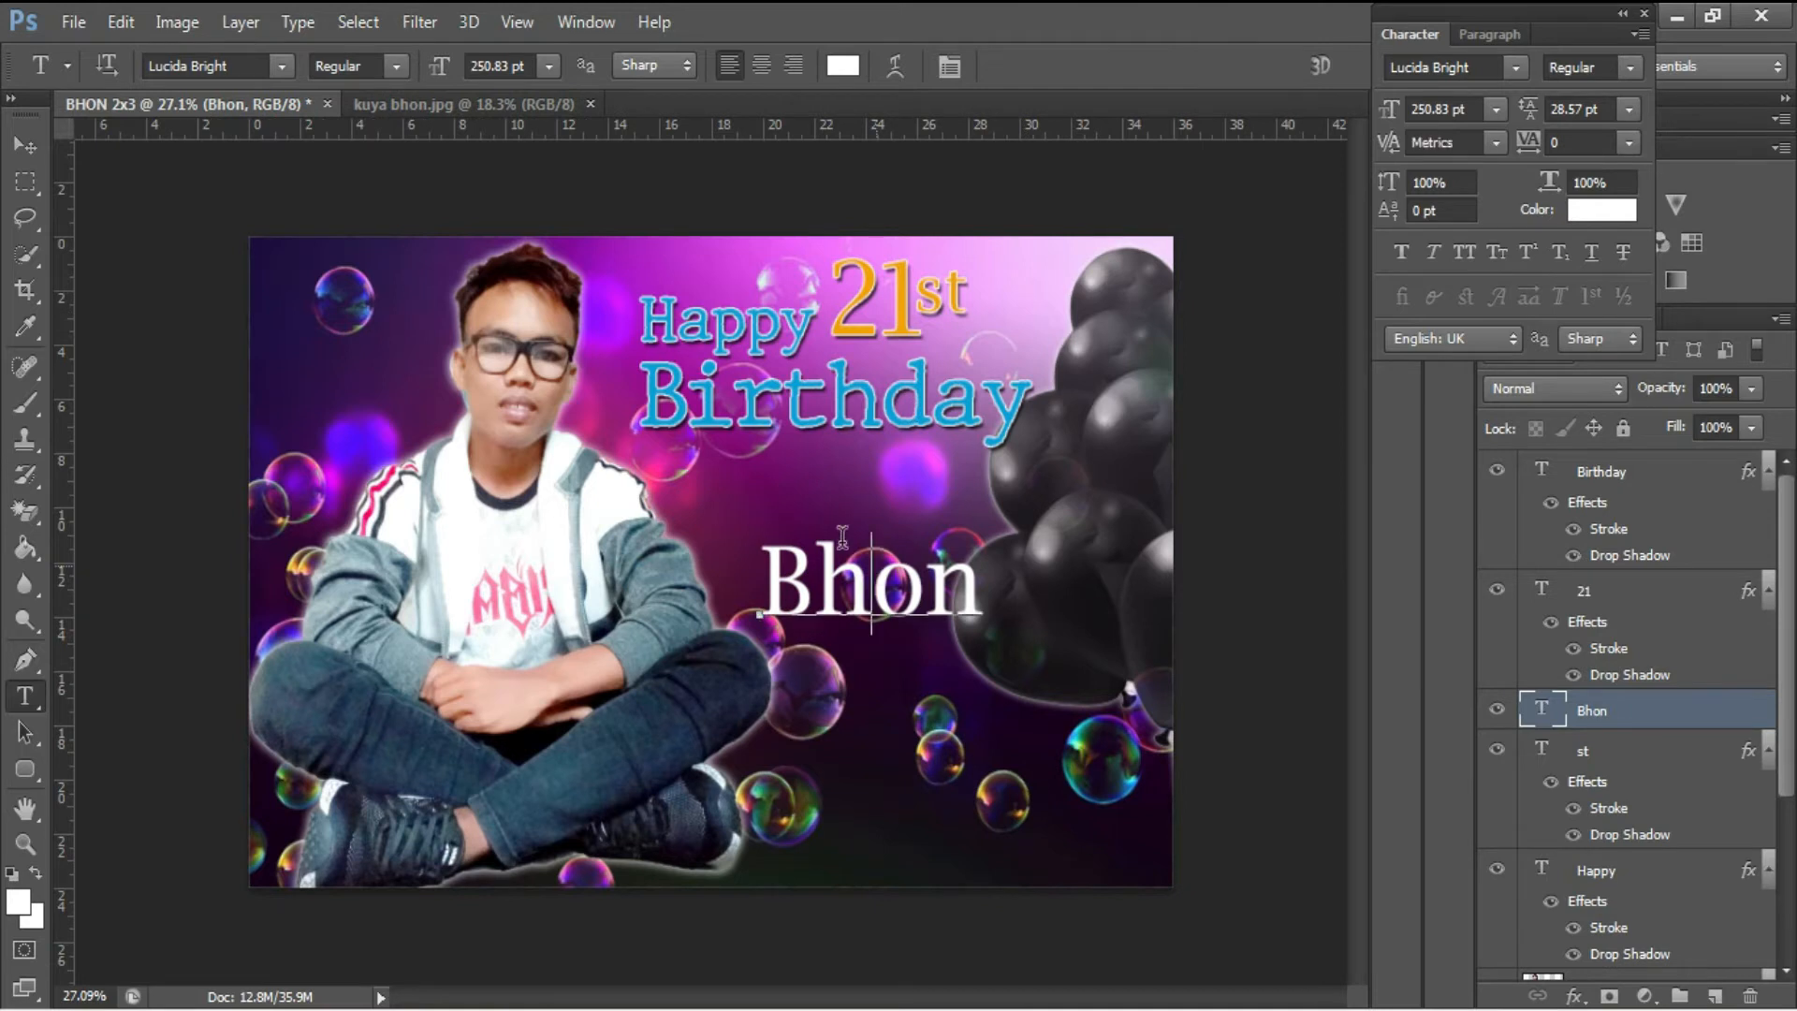
Step: Try the Power Bass font on the name text
double_click(871, 576)
left_click(292, 73)
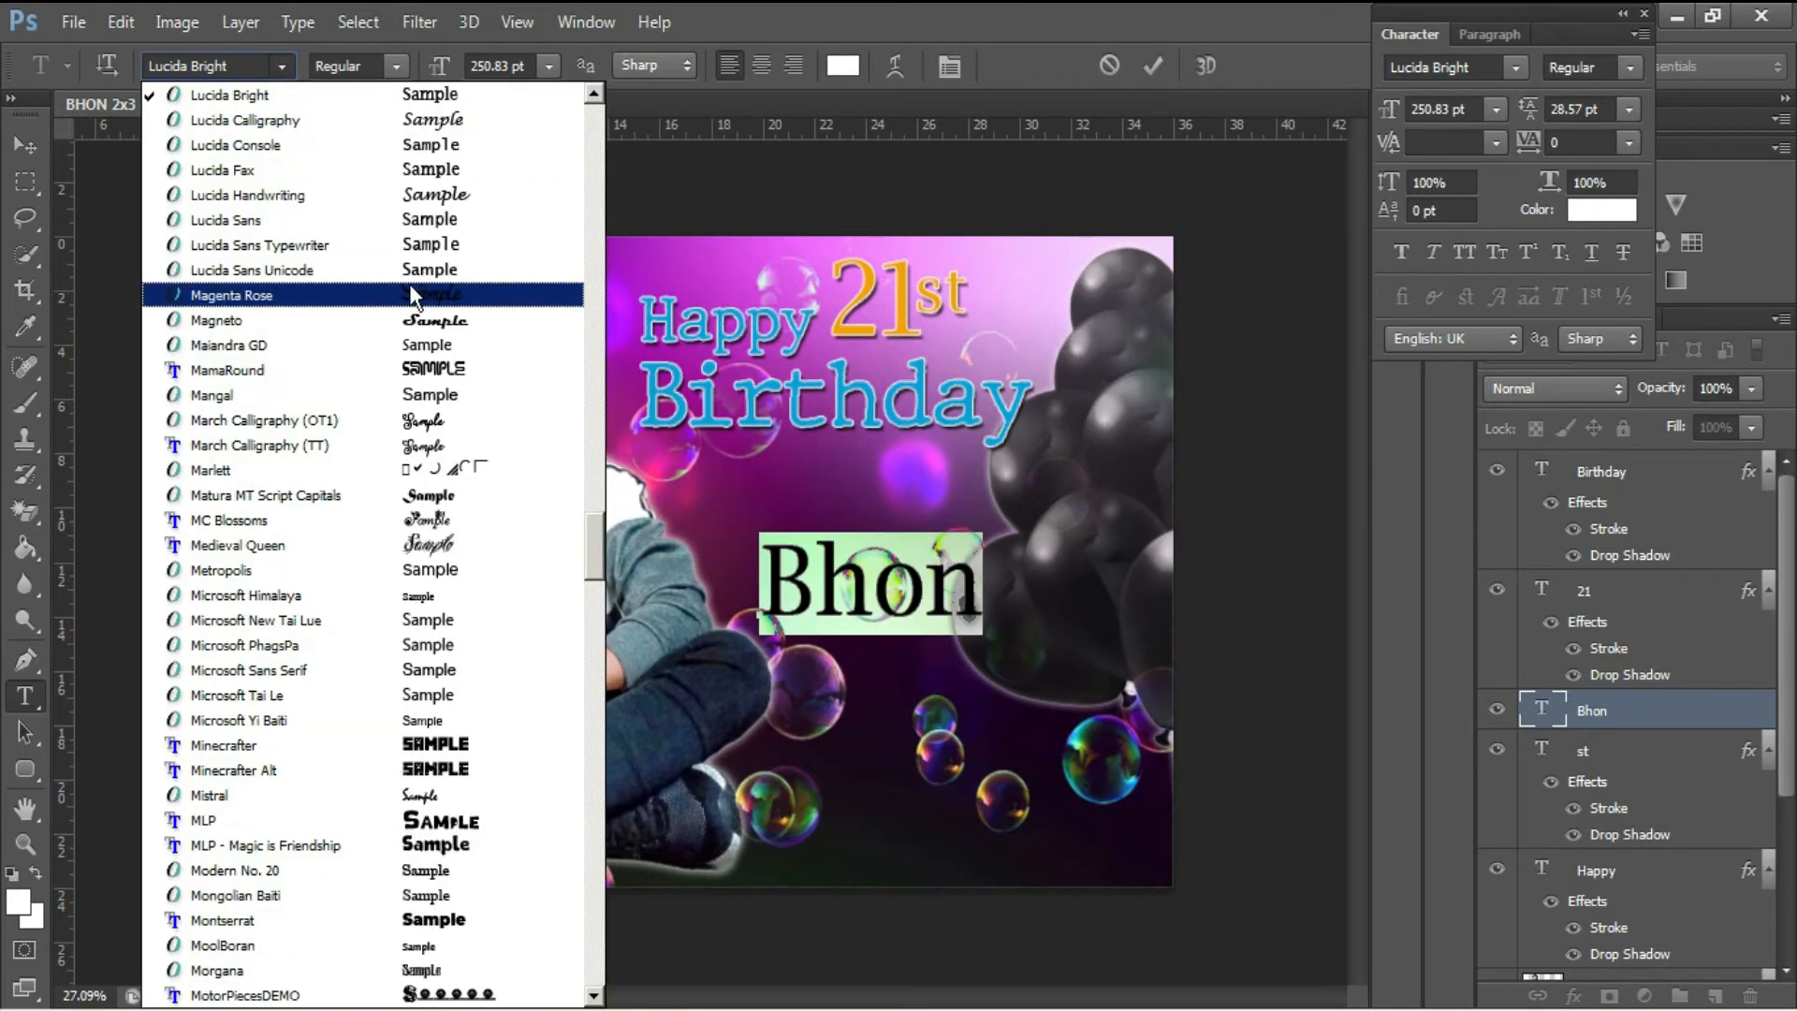
scroll(410, 292, "down", 1)
scroll(410, 294, "down", 1)
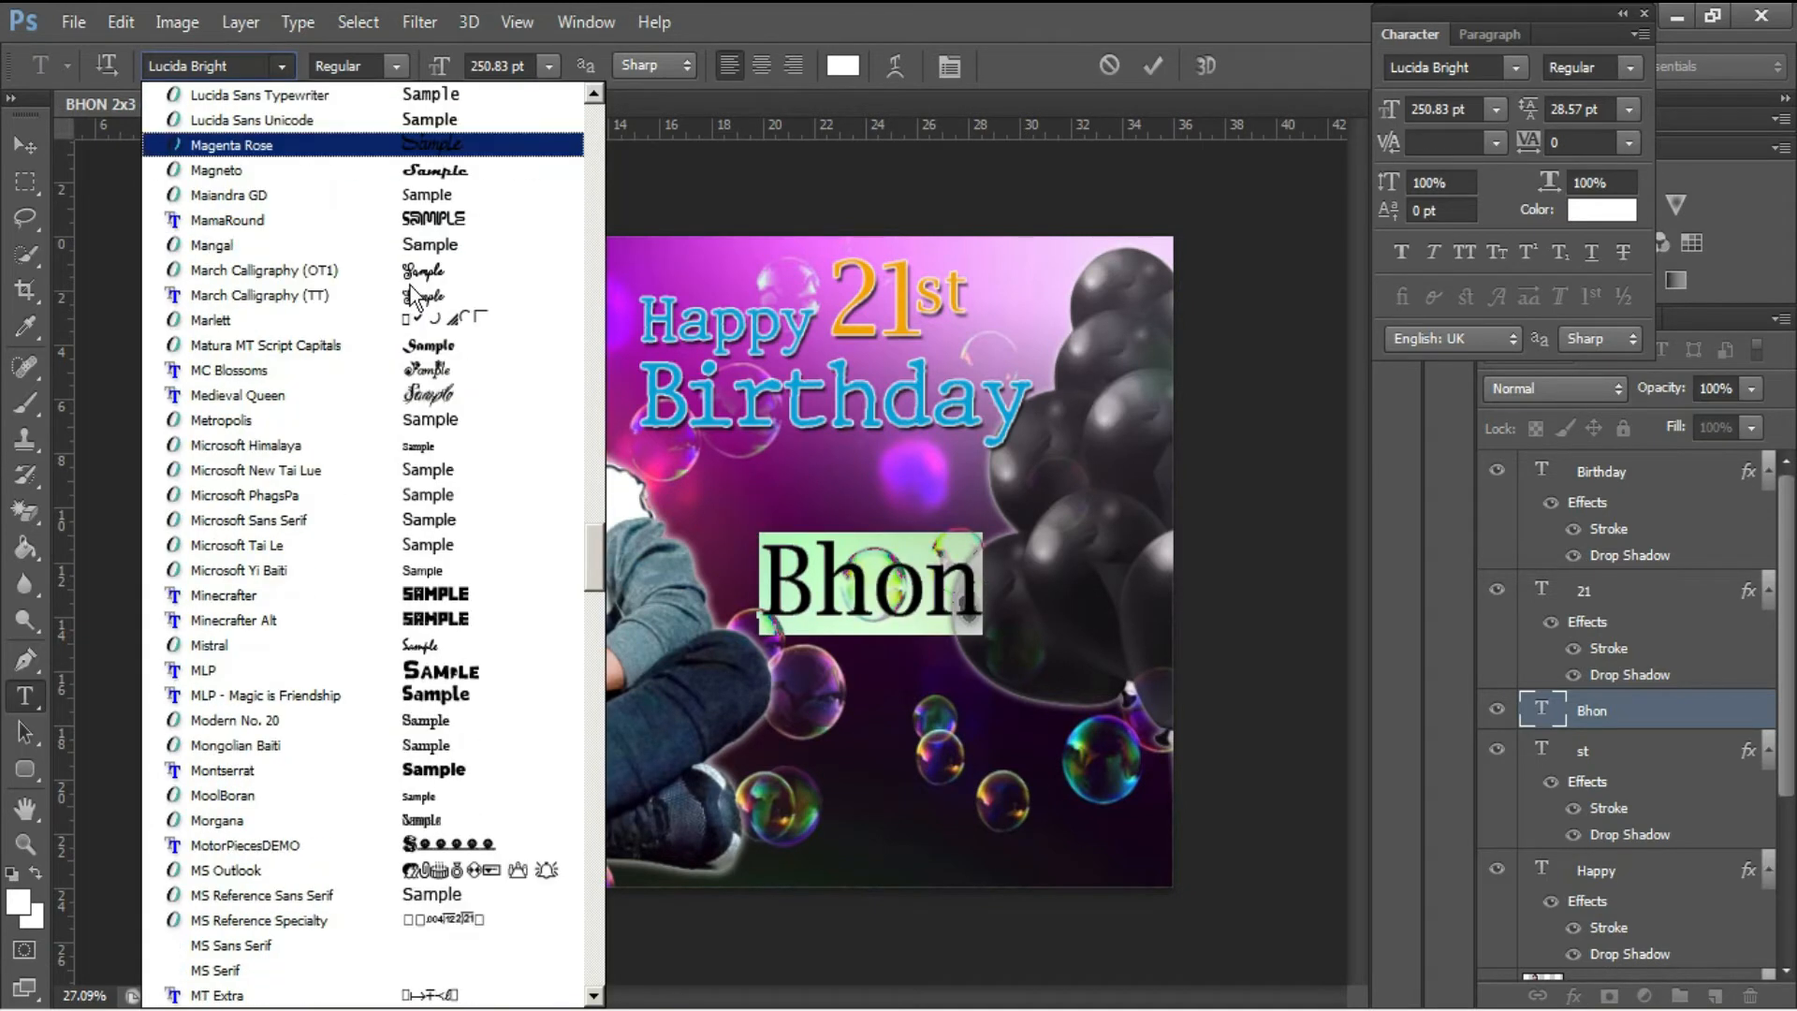
scroll(421, 290, "down", 15)
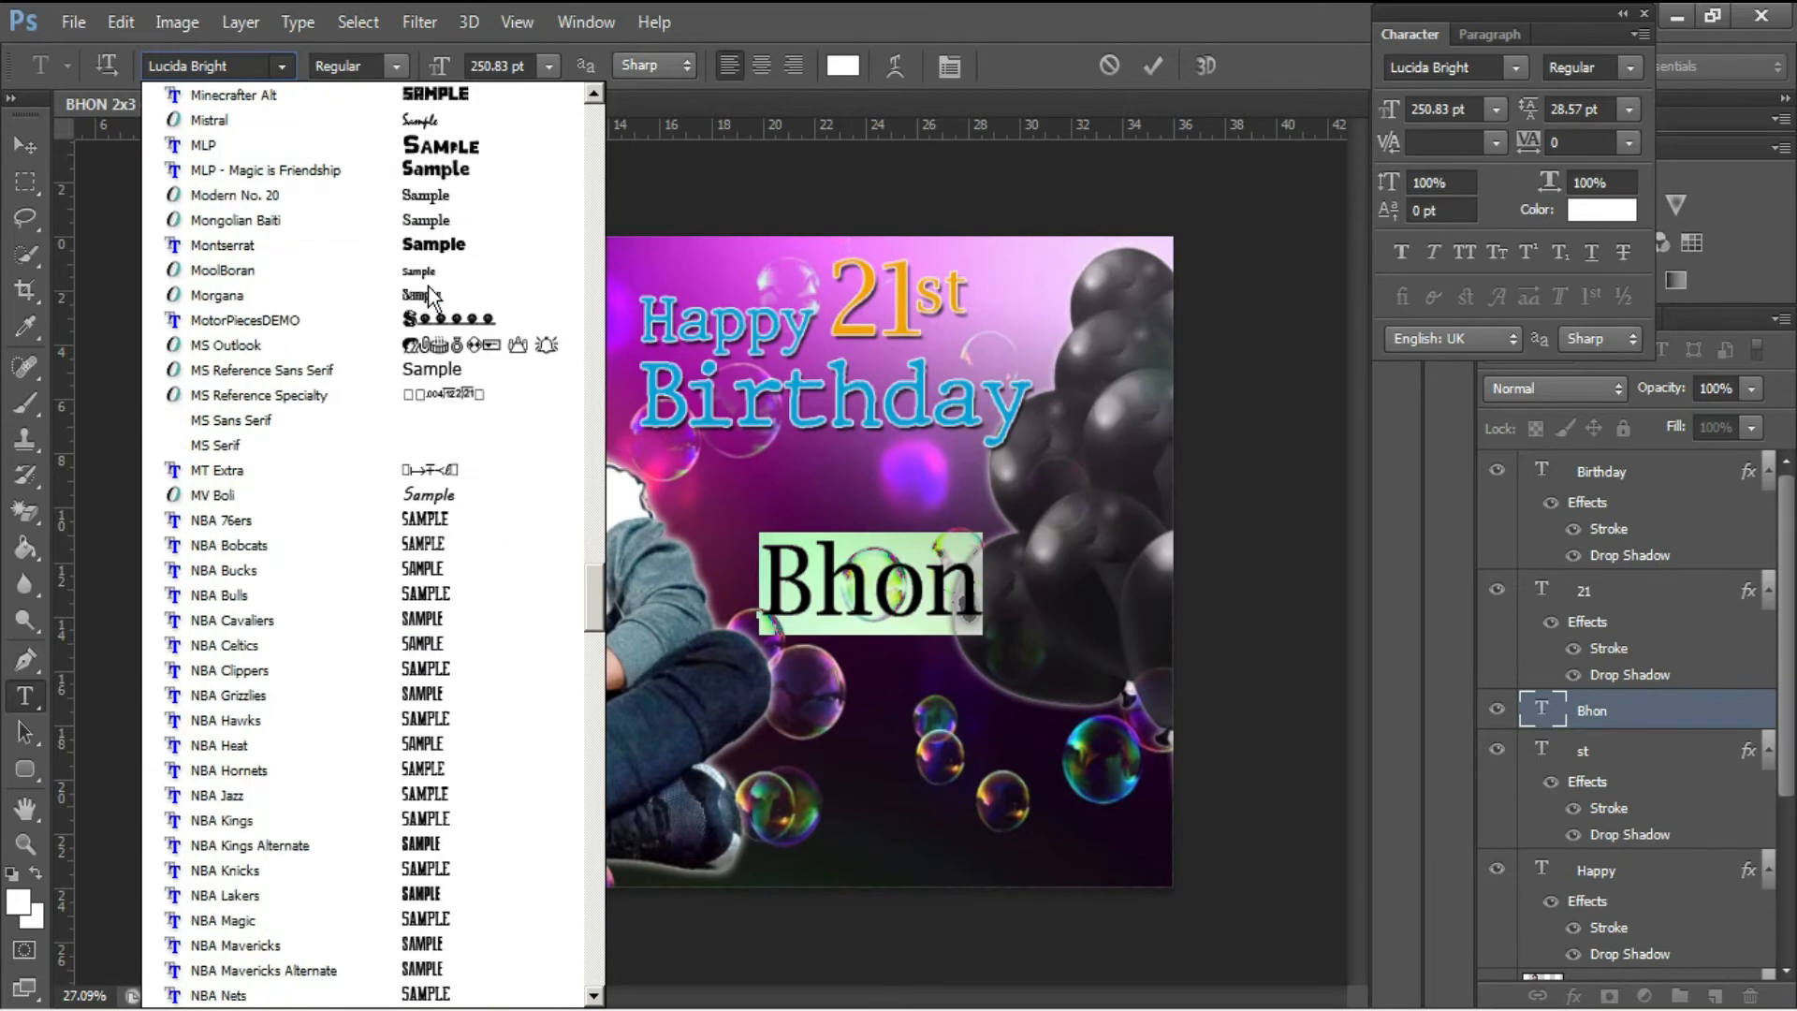
scroll(546, 524, "down", 5)
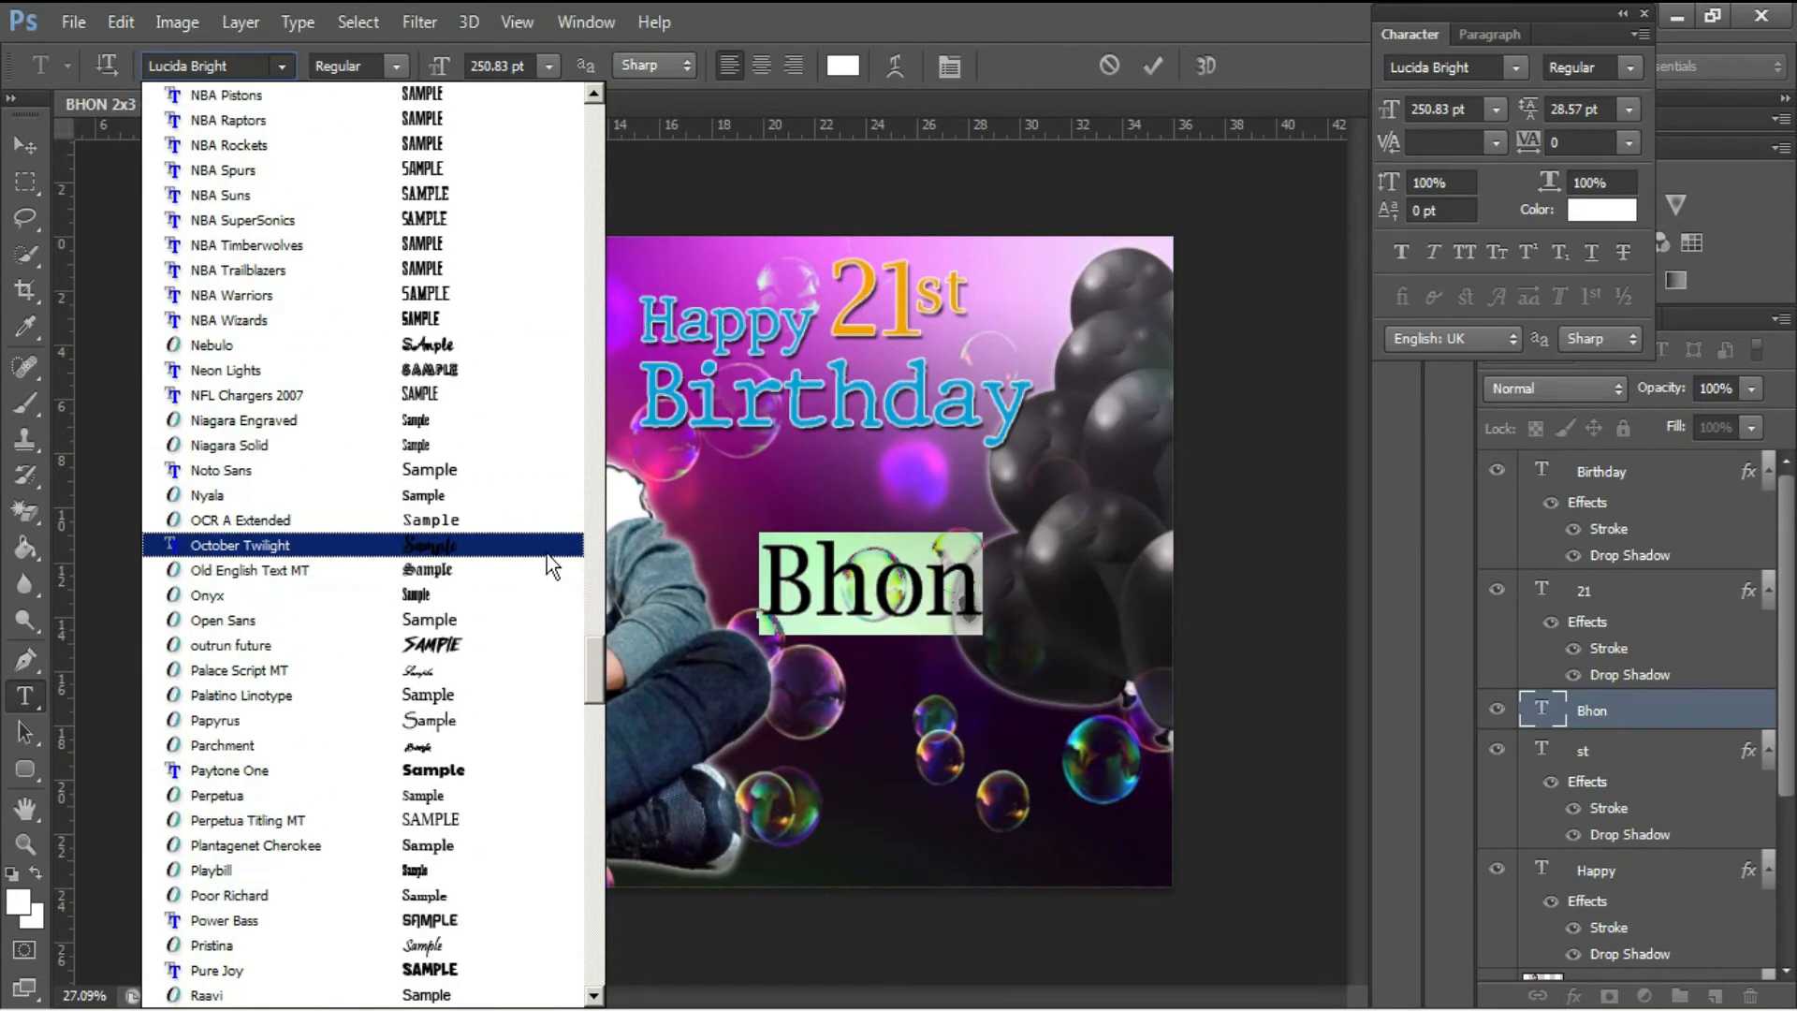
scroll(481, 526, "down", 4)
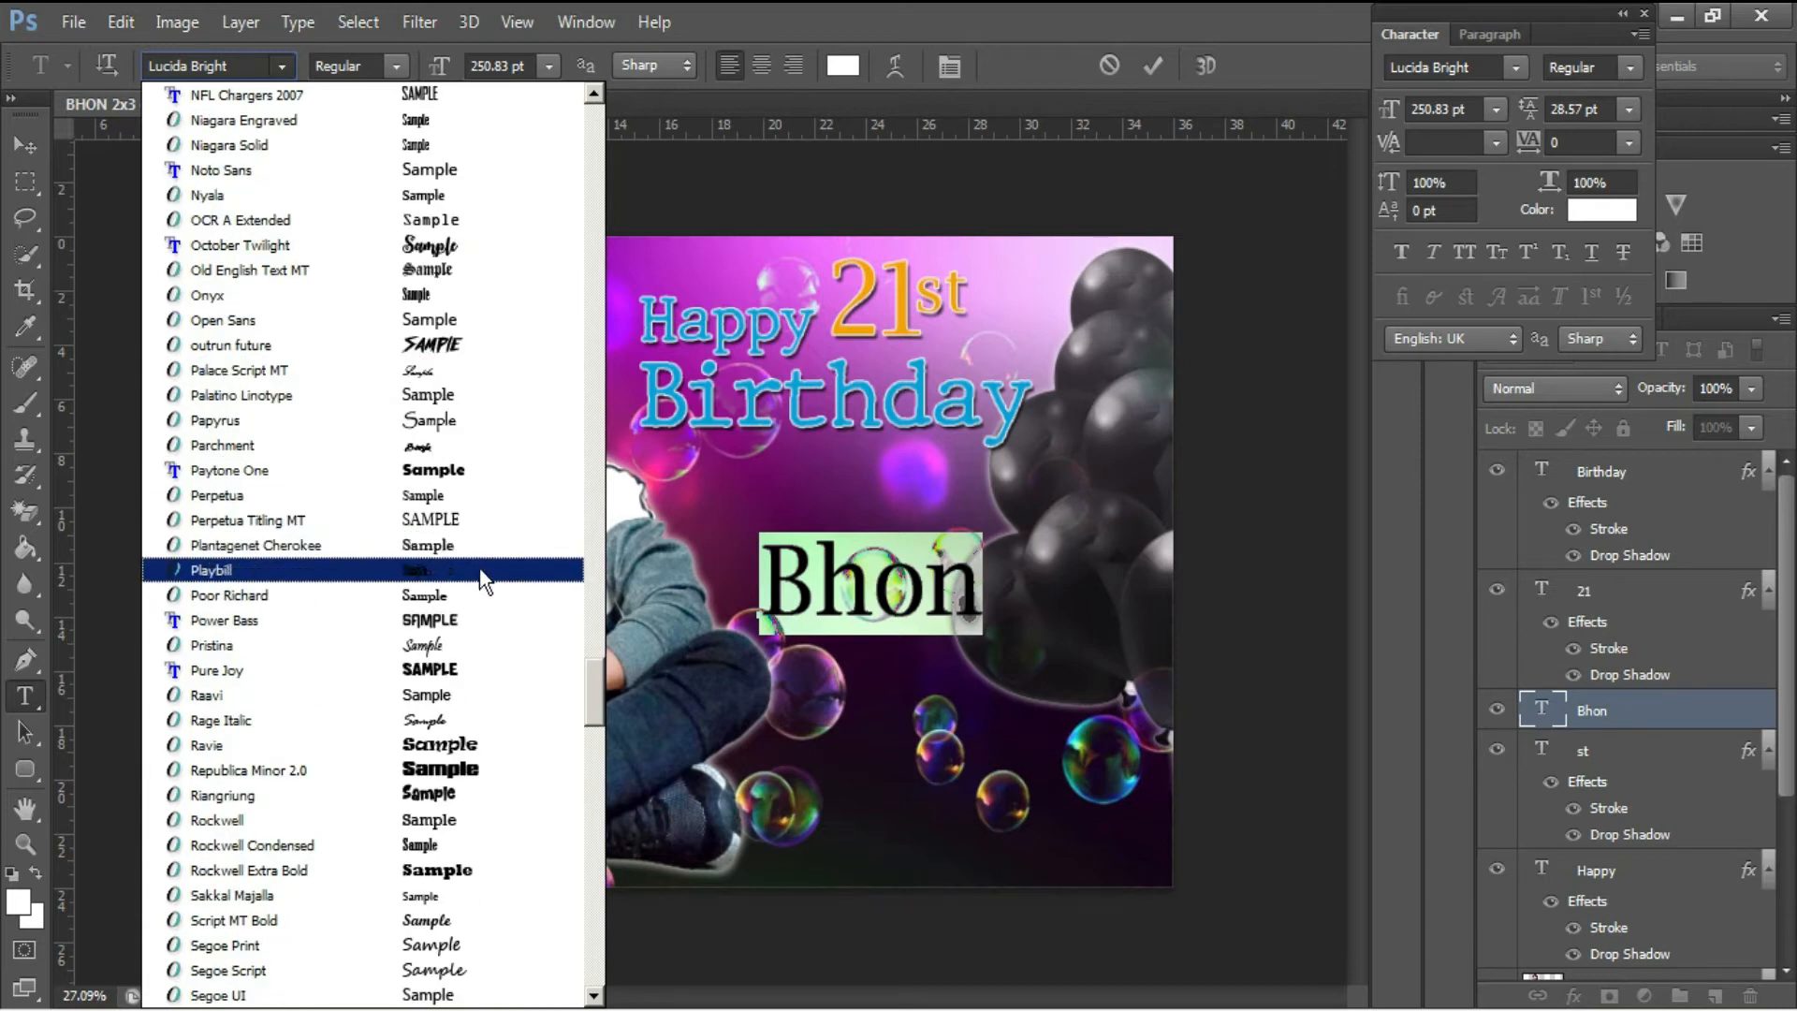
left_click(488, 620)
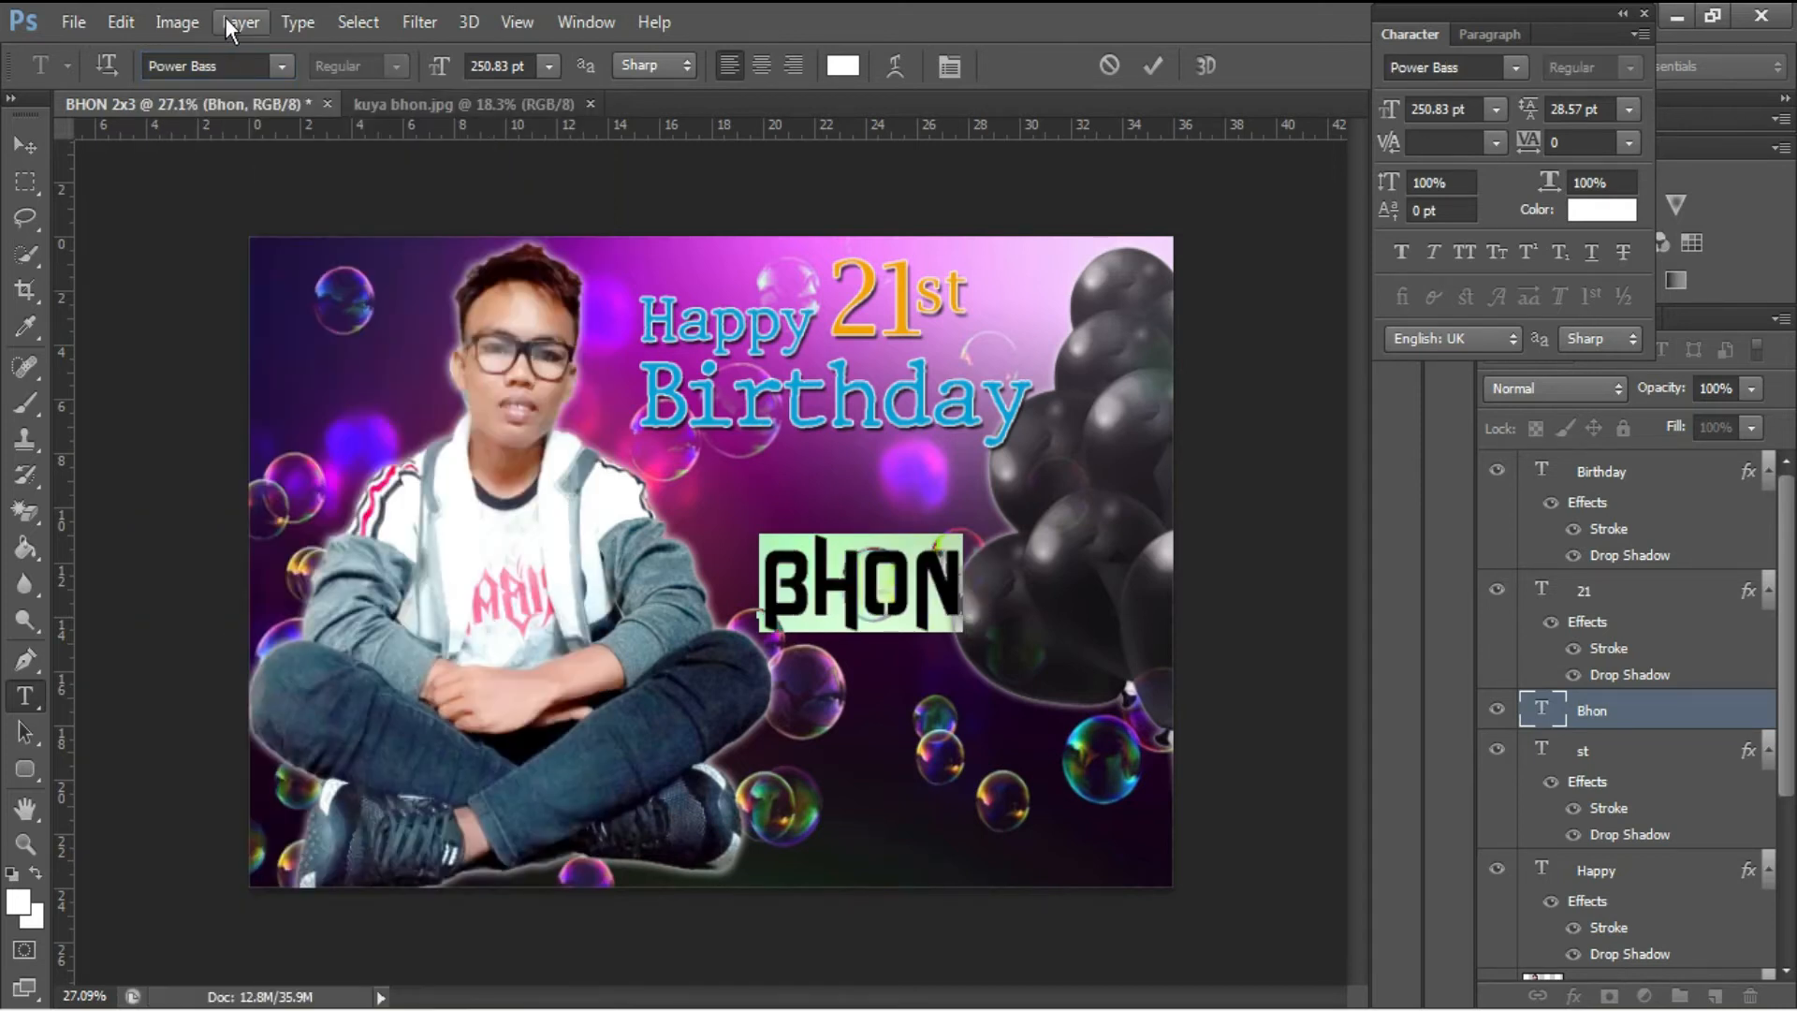
Step: Change the name text's font to Pristina and enlarge it to about 636 pt across the open area beside the portrait
left_click(281, 66)
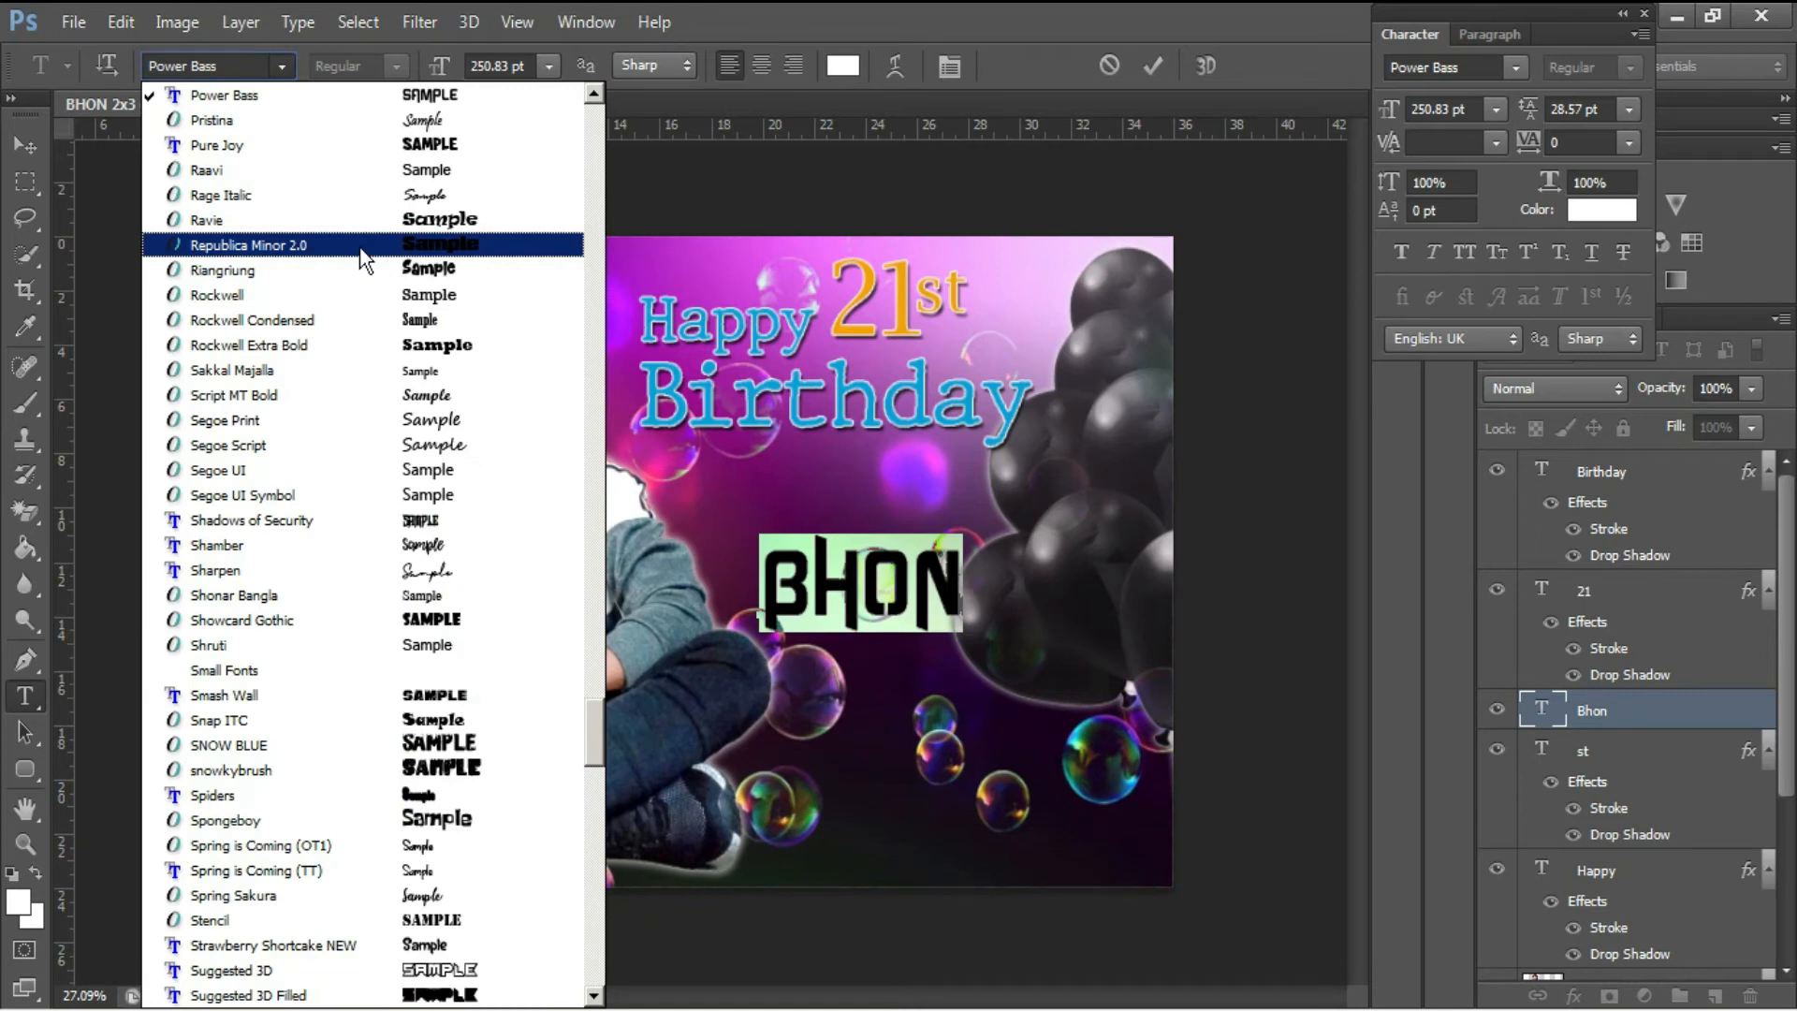
left_click(451, 122)
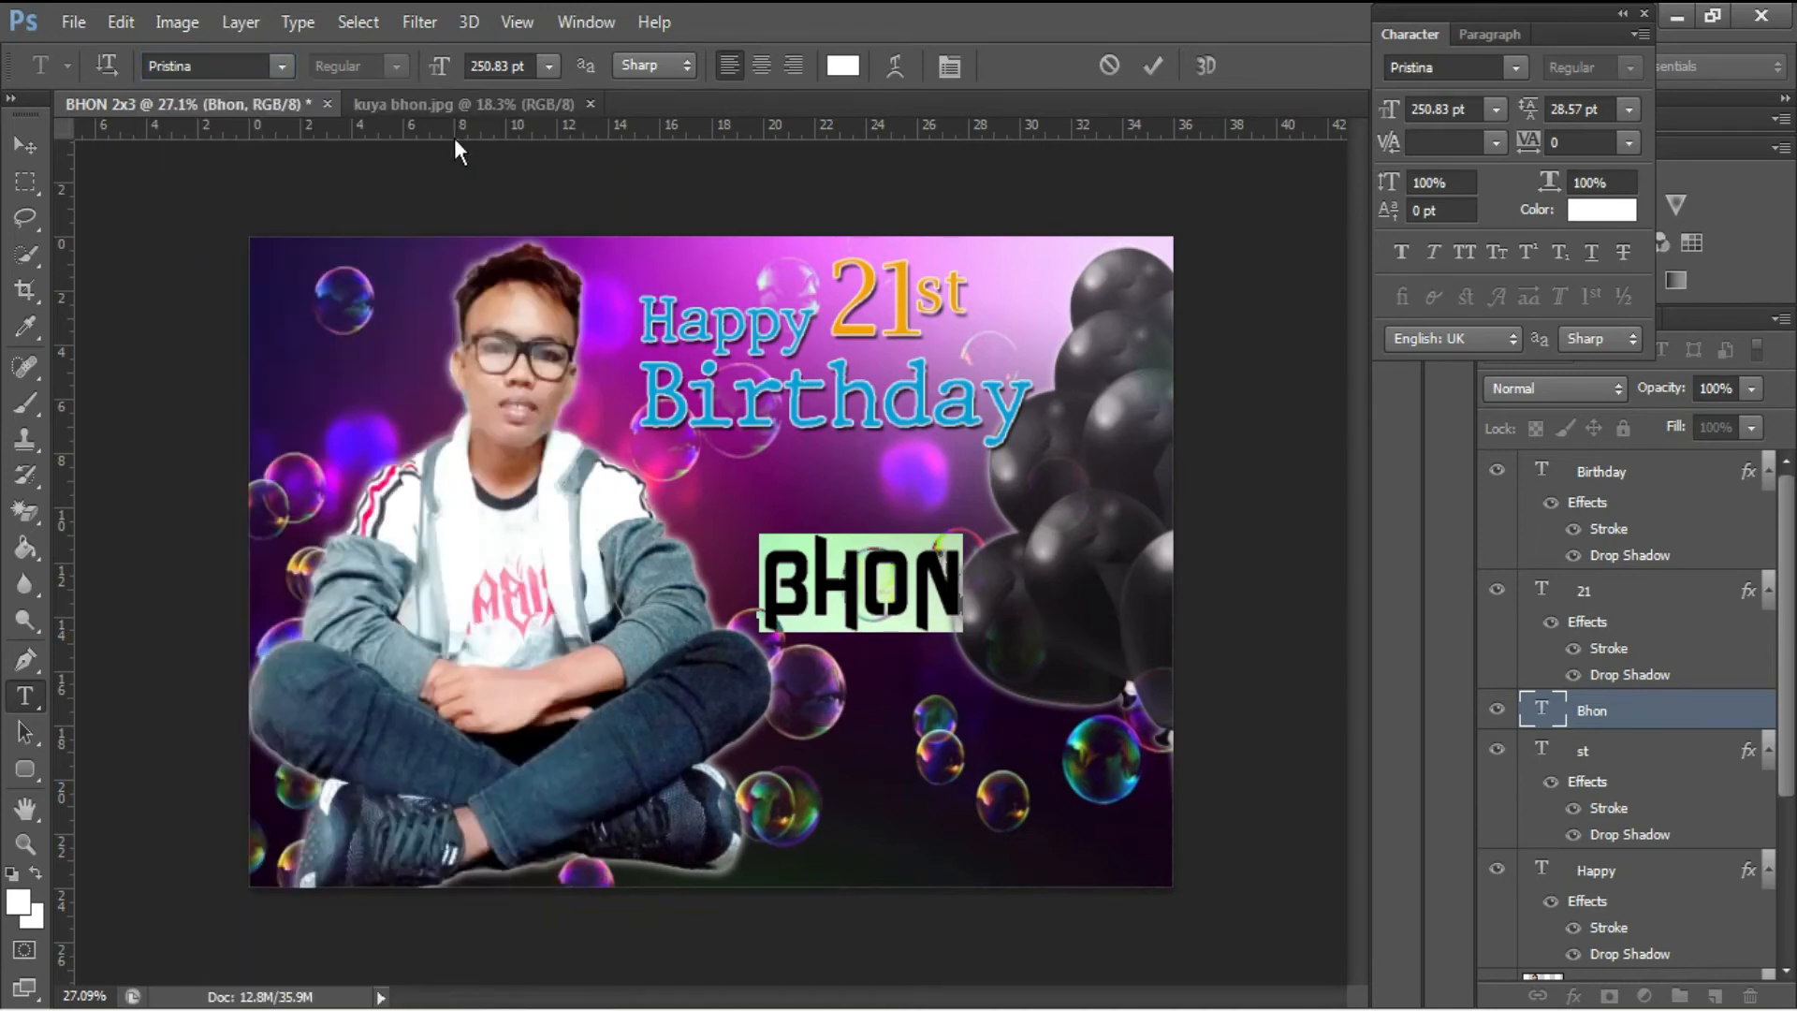
left_click(1155, 65)
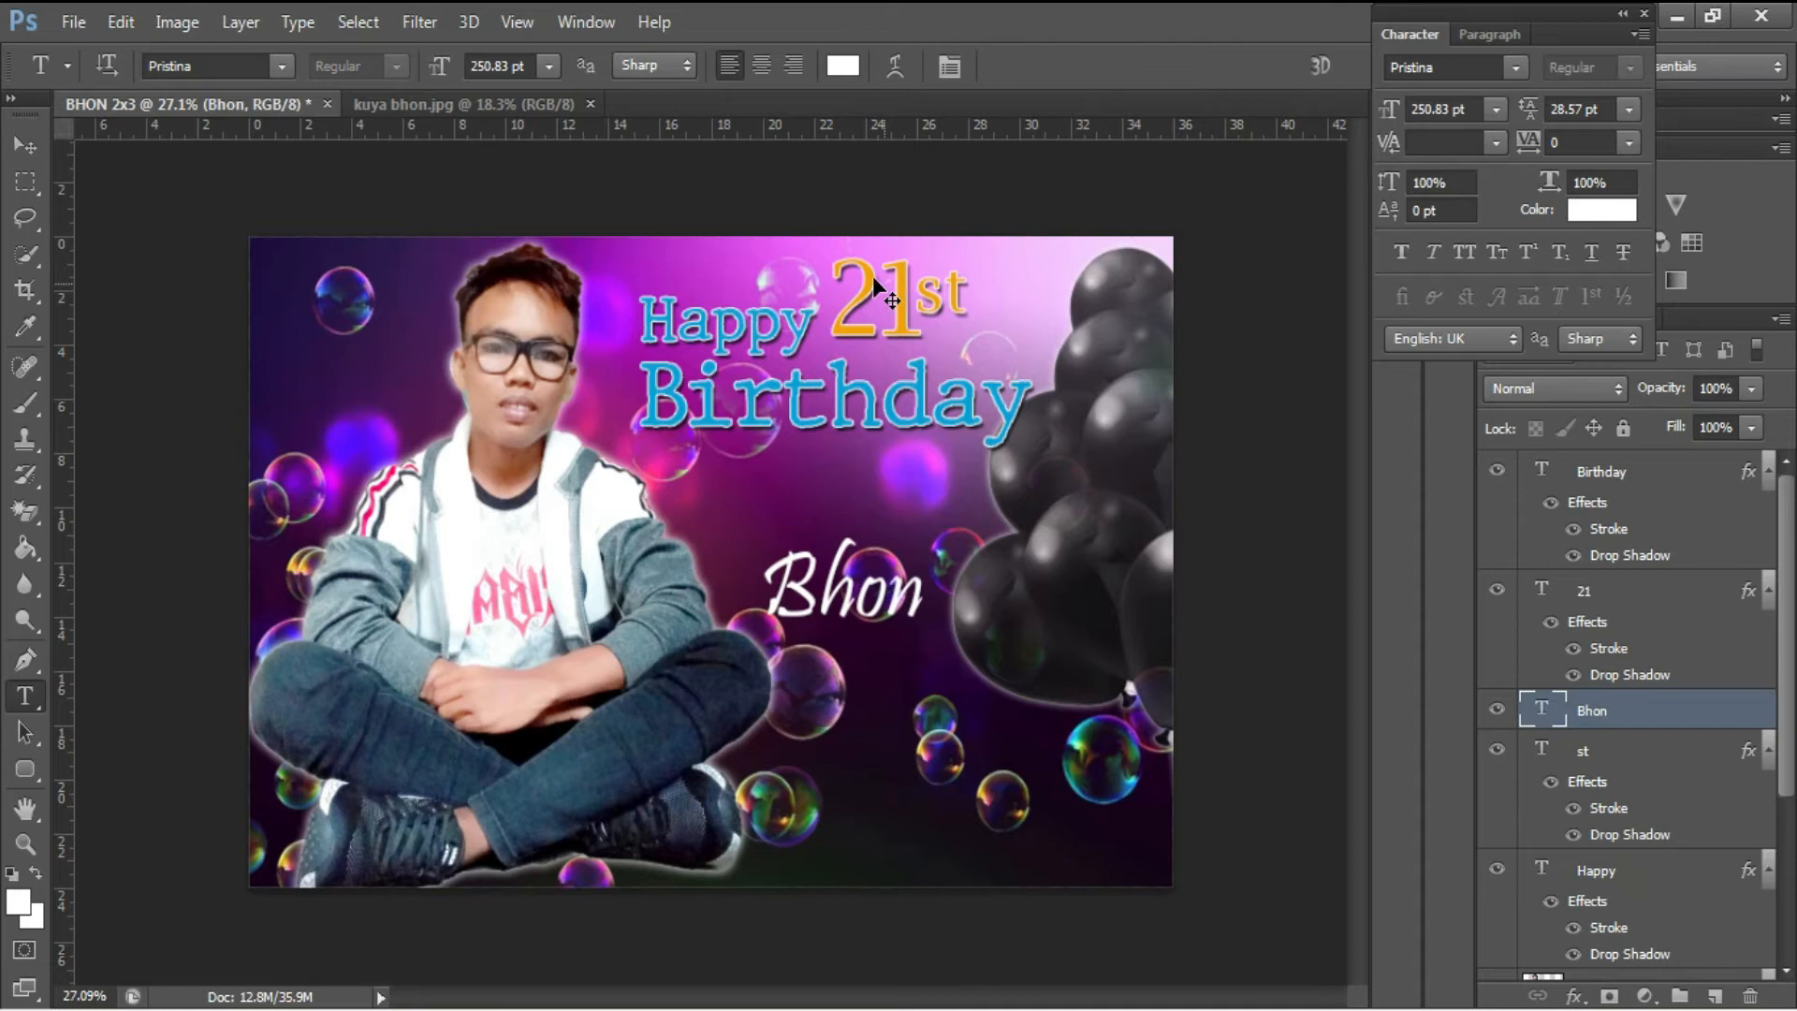
key("ctrl+t")
left_click_drag(934, 661, 1146, 834)
key("Return")
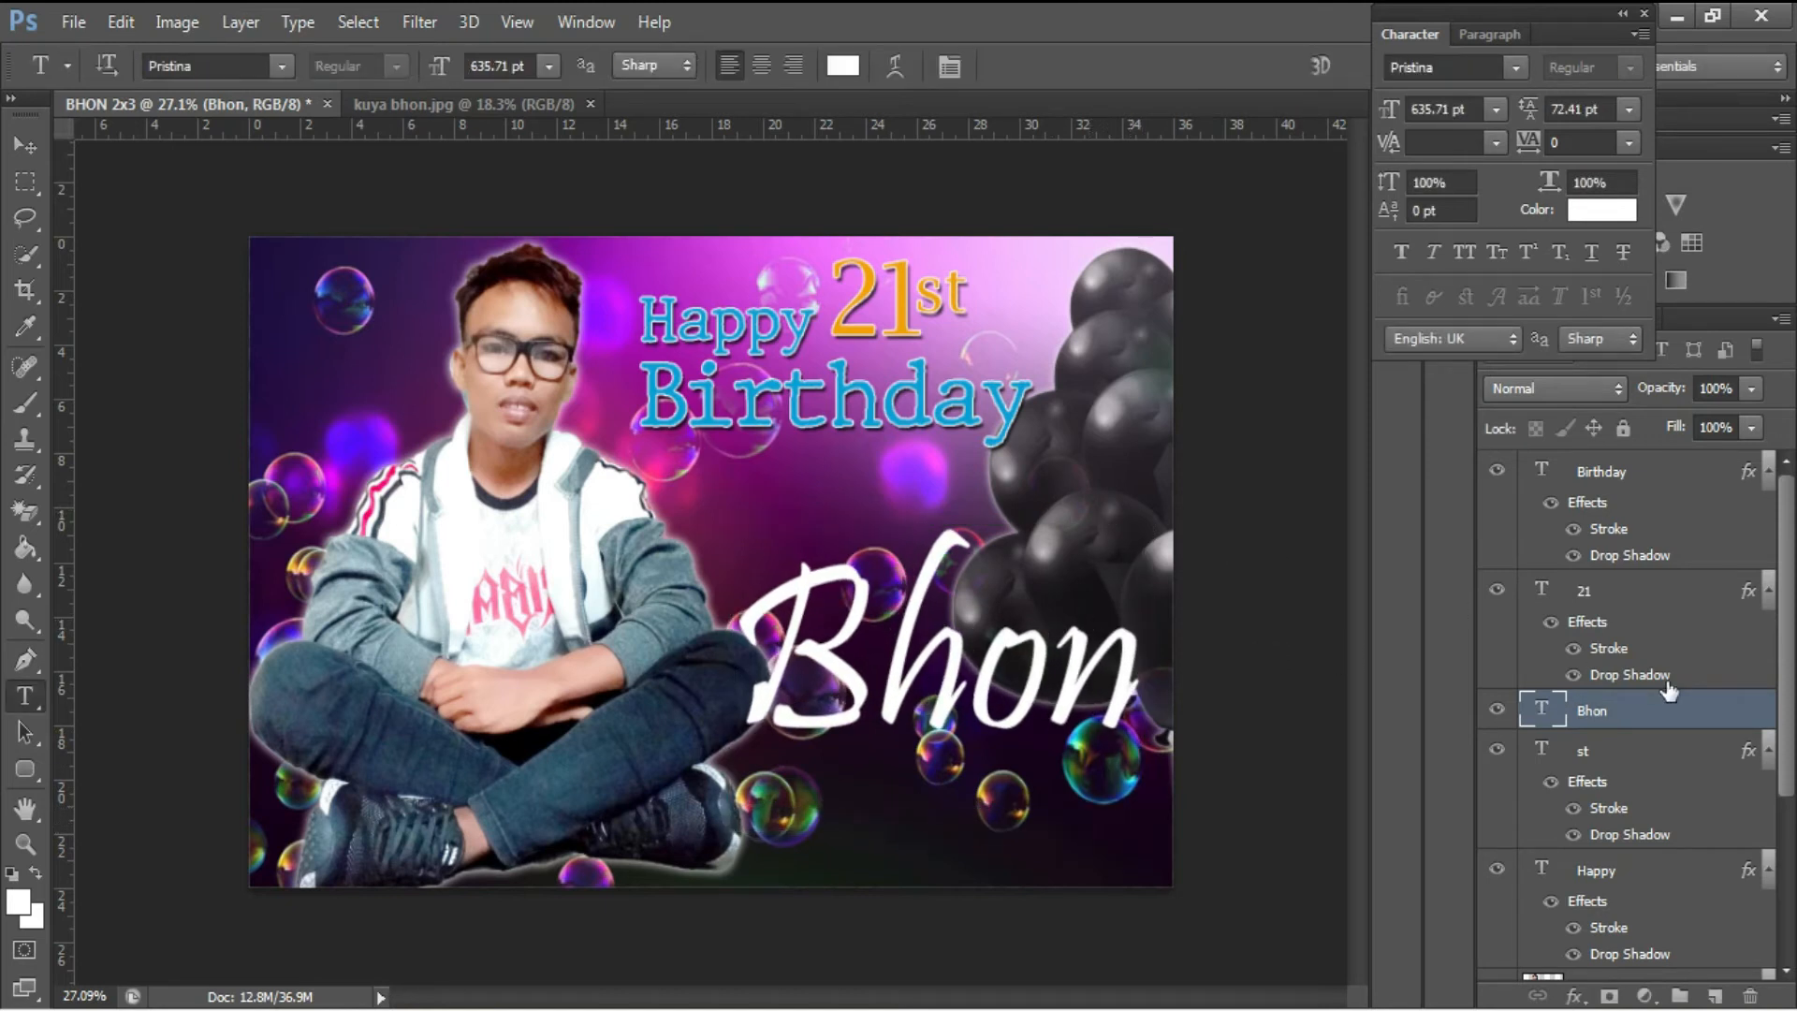
Step: Add a 16 px outside stroke to the name text's layer style
right_click(1664, 719)
left_click(1326, 177)
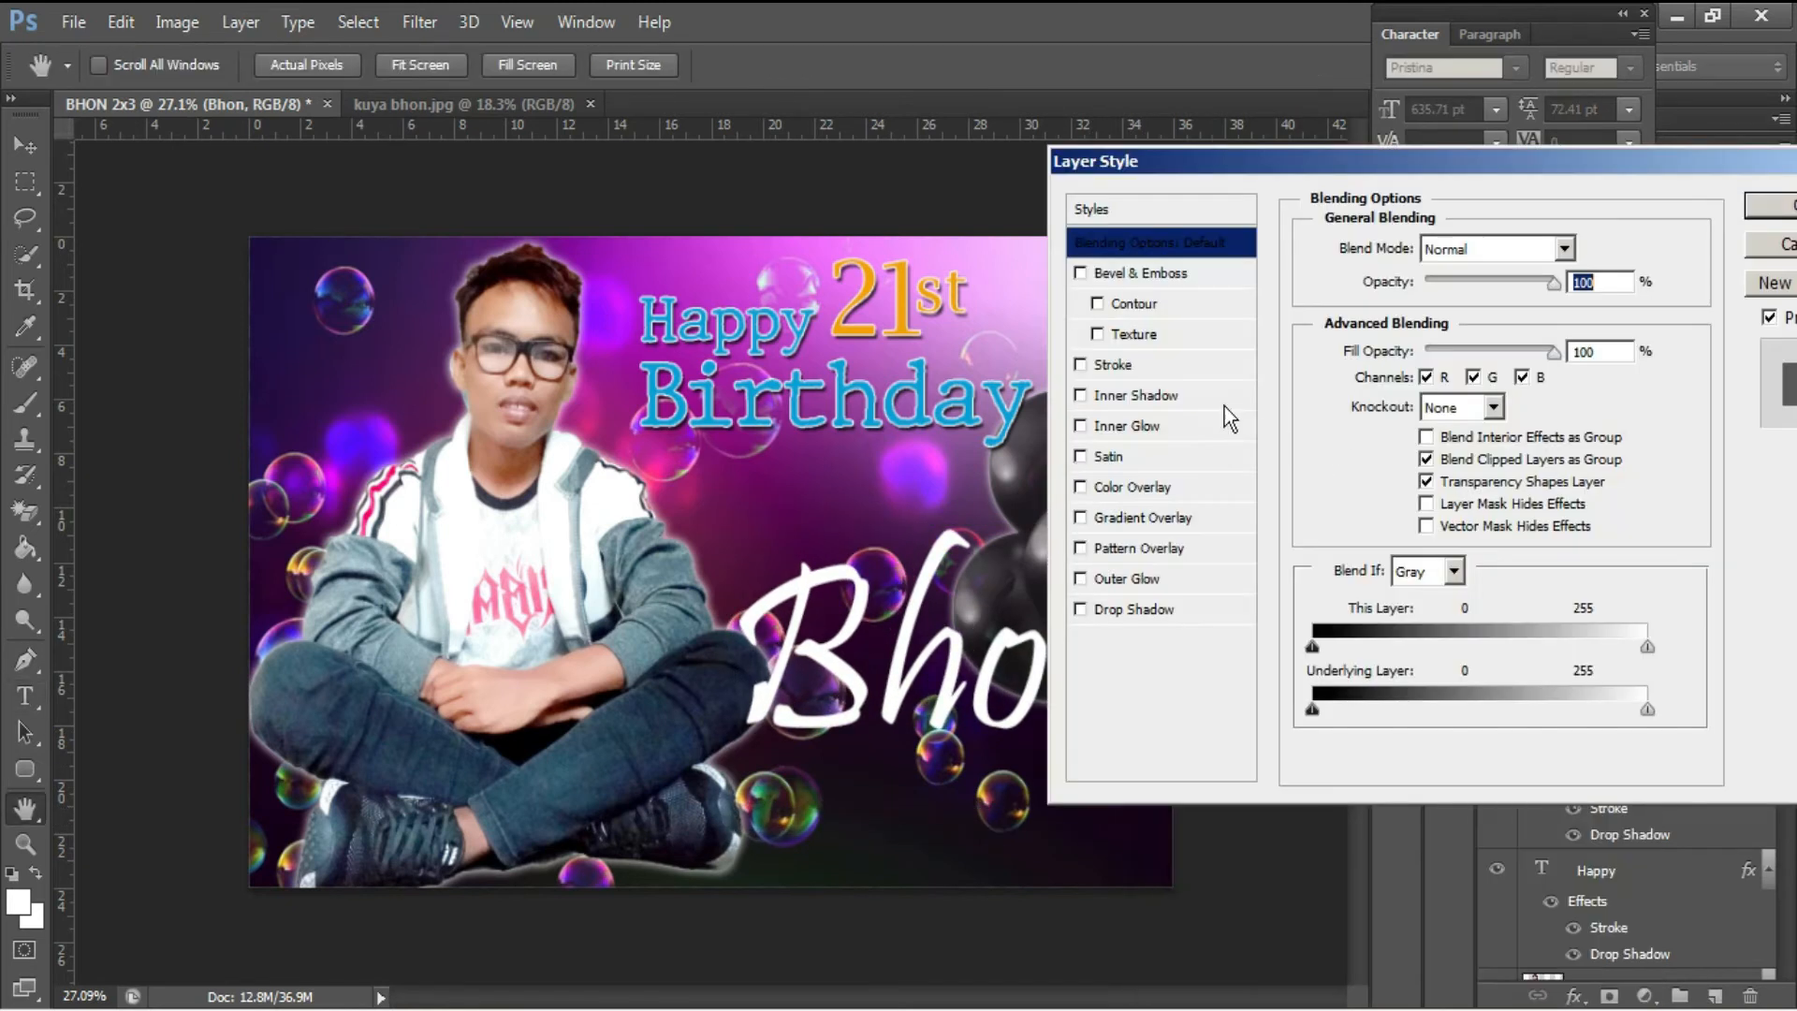
left_click(1119, 365)
left_click_drag(1411, 249, 1424, 251)
Step: Set the name text's stroke colour to purple, 921491, starting from a colour sampled from the banner background
left_click(1376, 437)
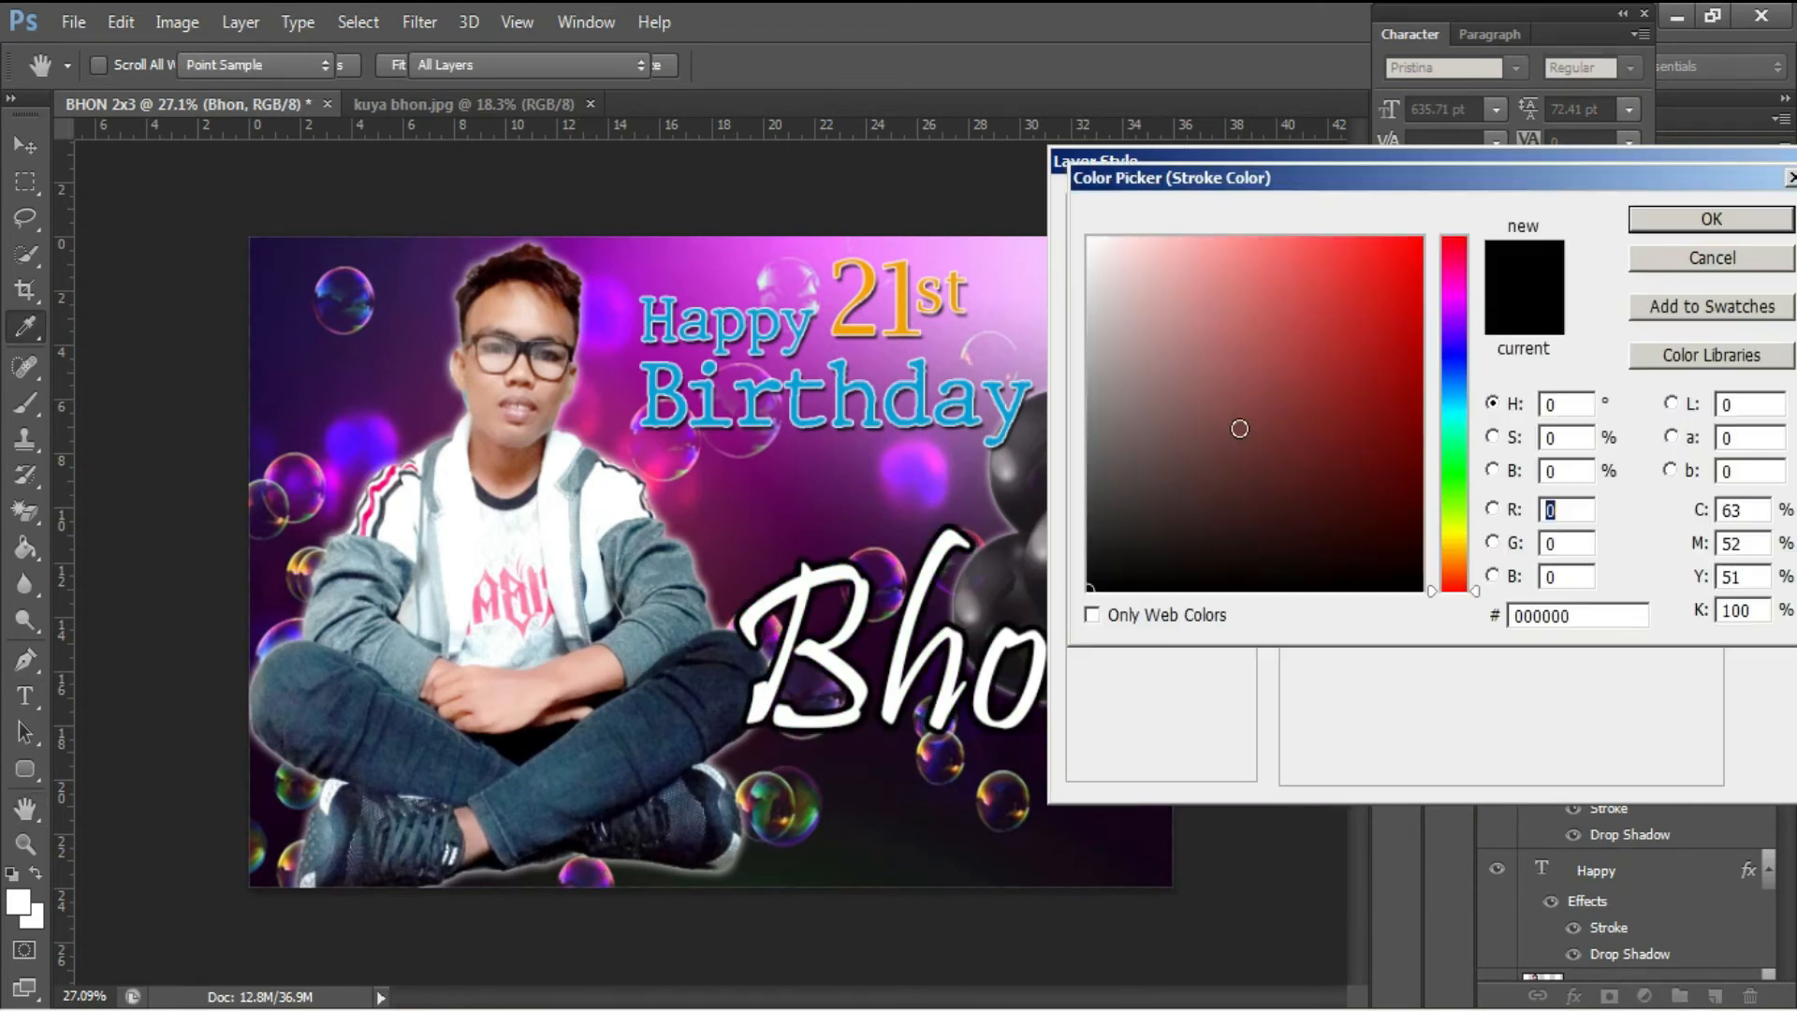
left_click(399, 357)
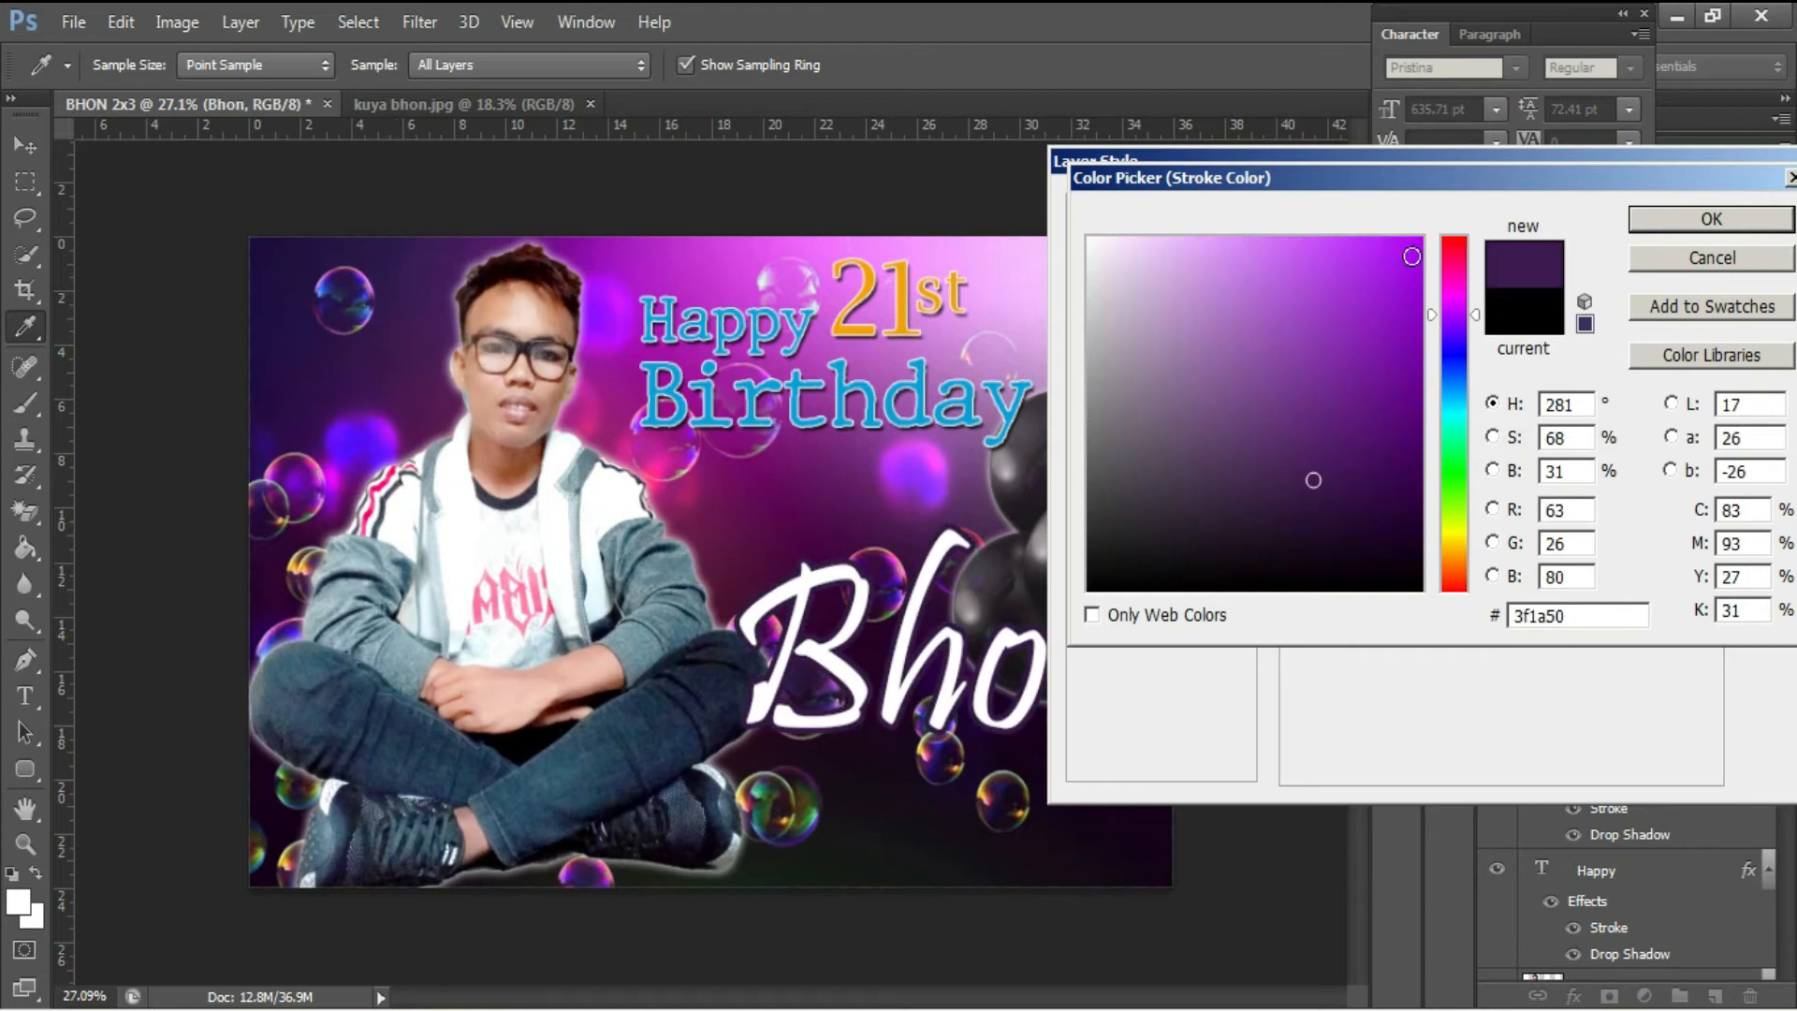
left_click(621, 373)
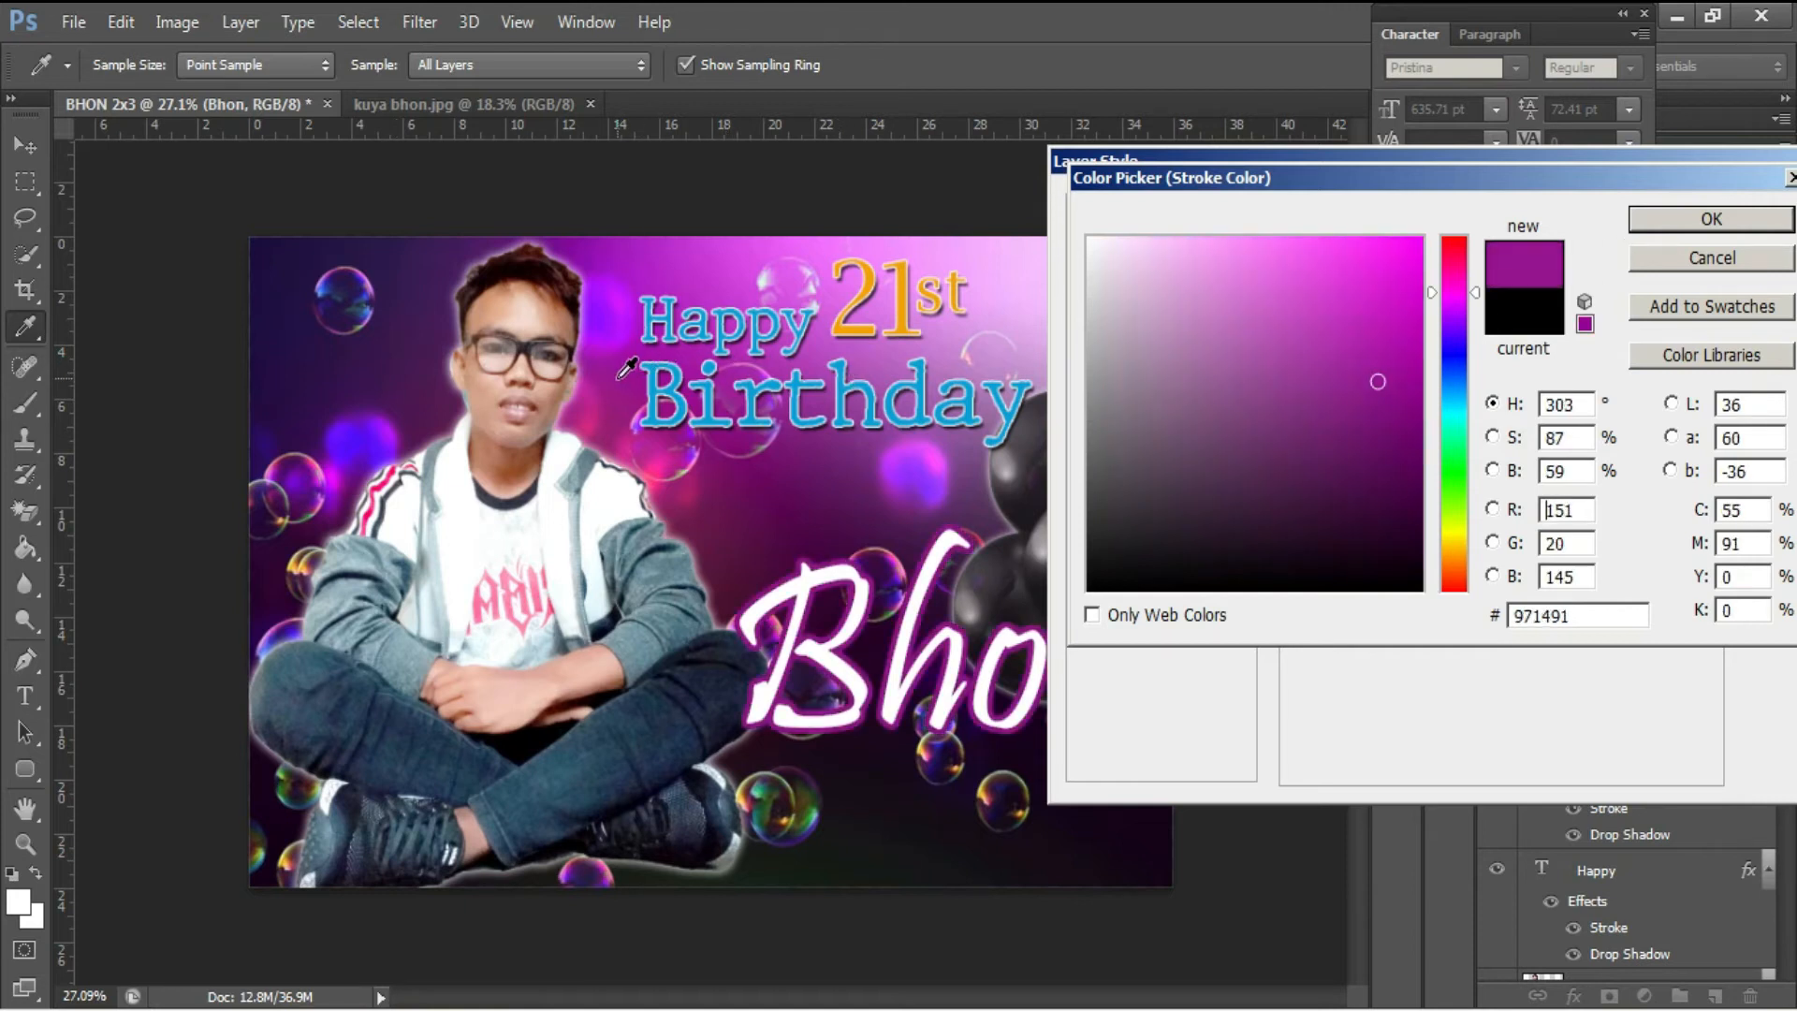
key("Down")
key("Down")
key("Down")
key("Down")
key("Down")
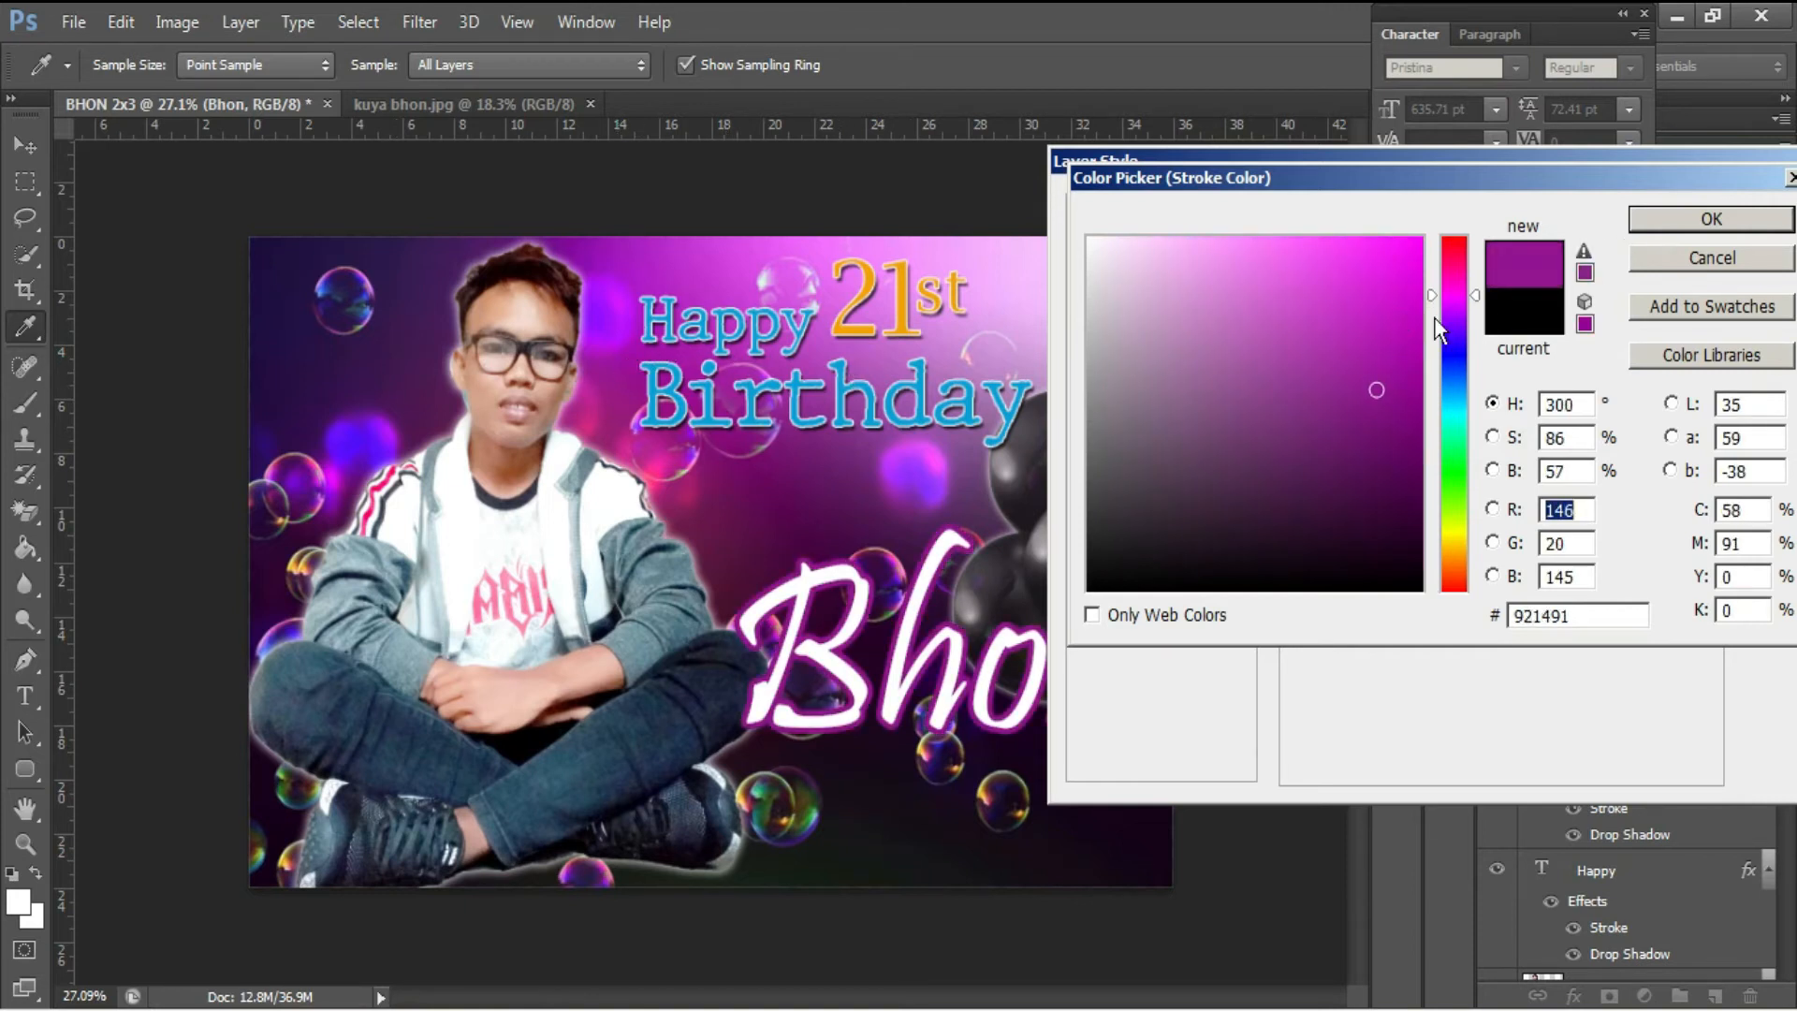
left_click(1678, 229)
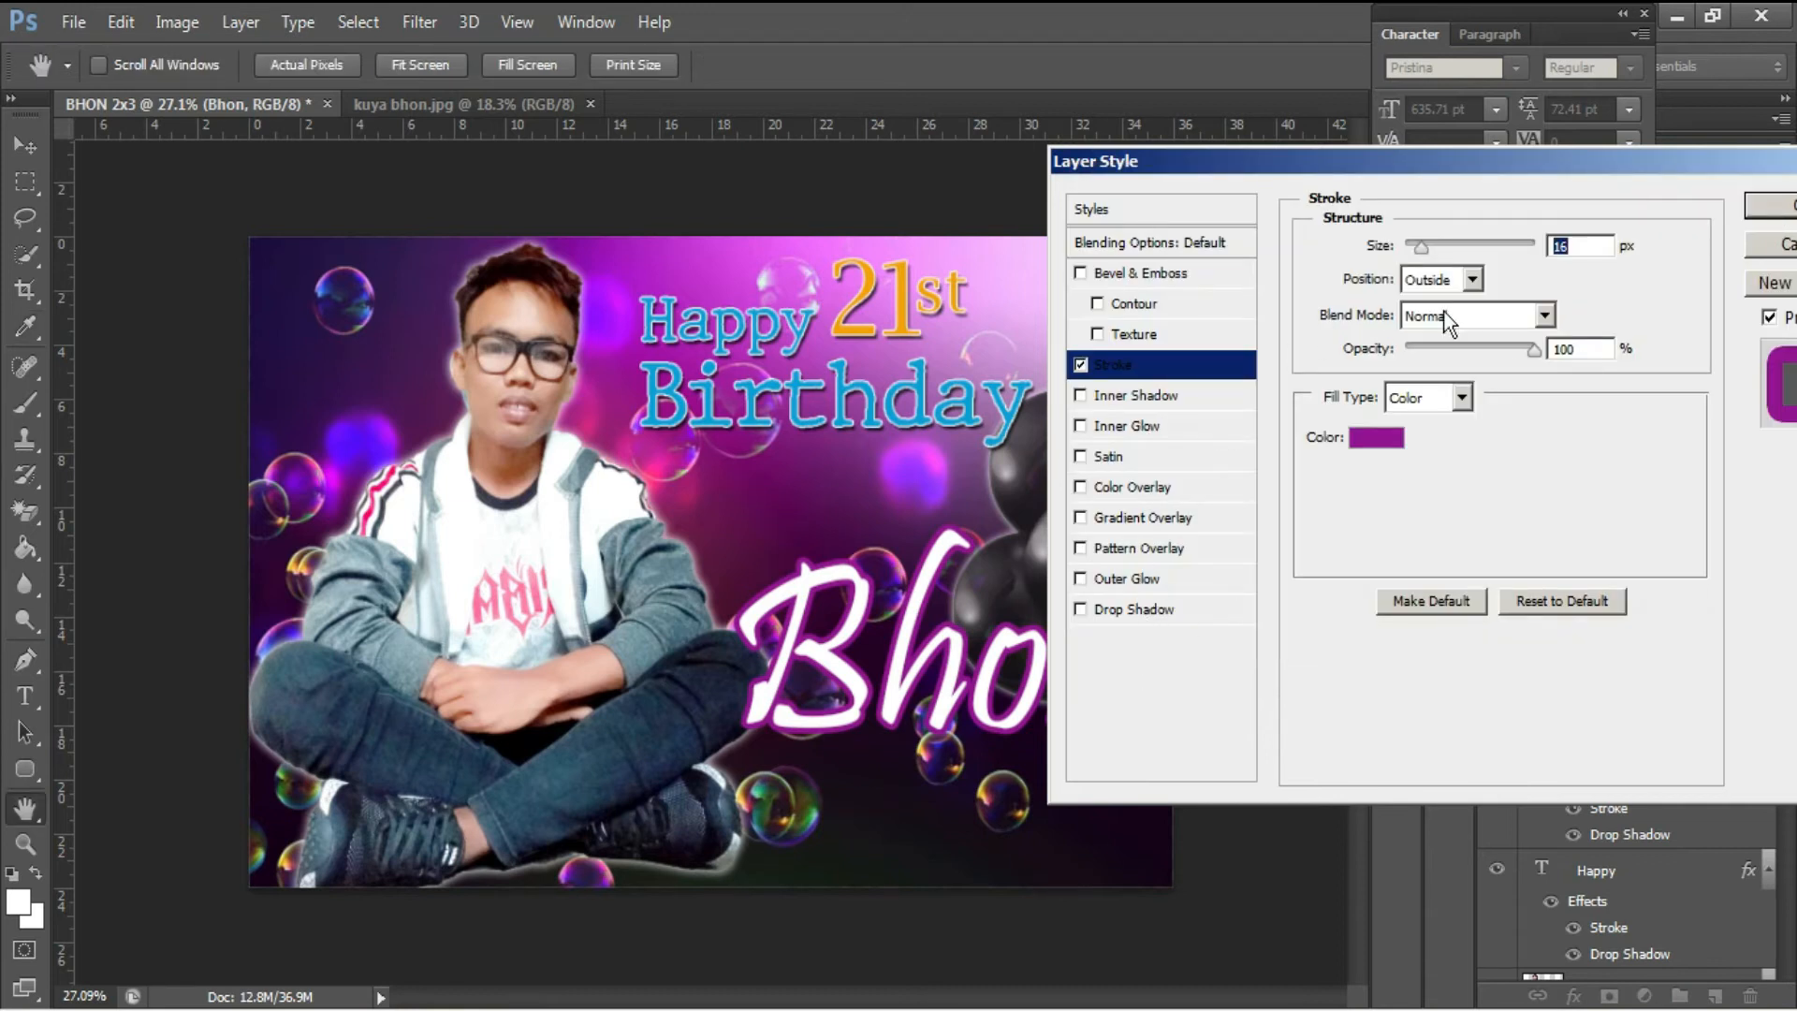
Step: Reduce the name text's stroke size to 9 px
left_click(1556, 242)
key("Down")
key("Down")
key("Down")
key("Down")
key("Down")
key("Down")
key("Down")
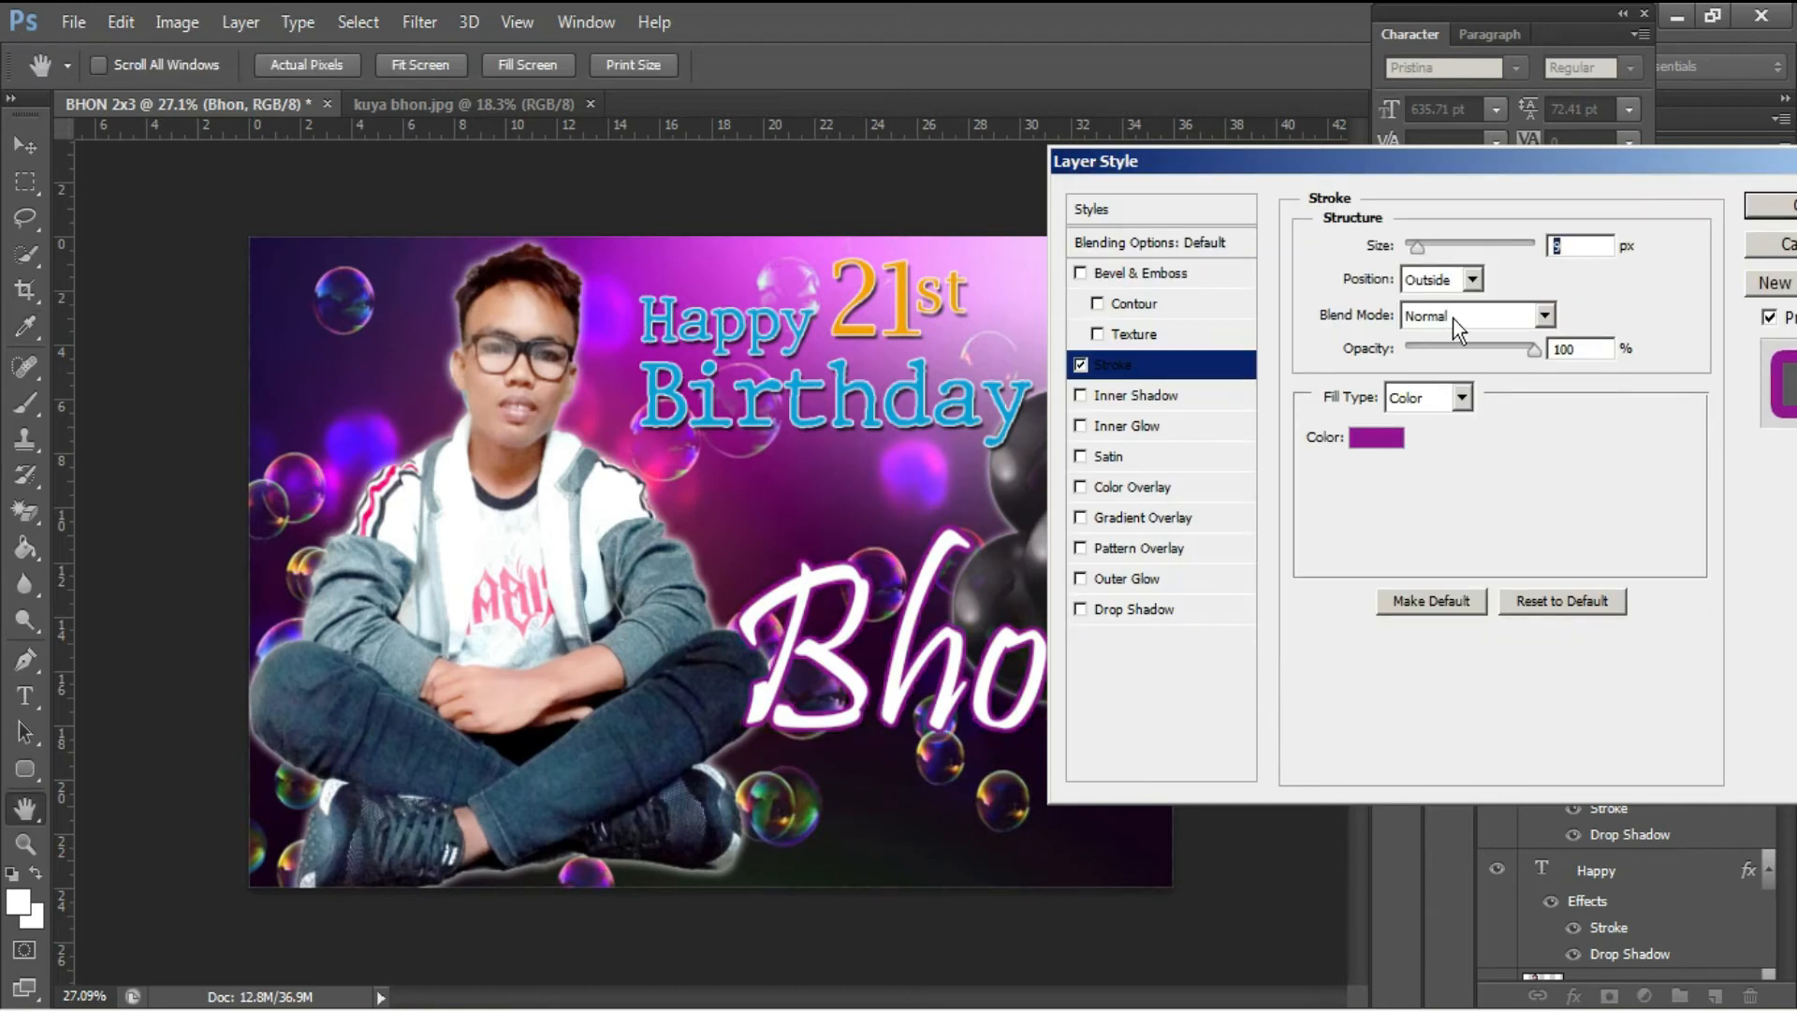
Step: Add a drop shadow to the name text, adjust its settings slightly, and apply the layer style
left_click(1142, 614)
left_click_drag(1417, 373, 1429, 372)
left_click_drag(1498, 282, 1507, 282)
left_click(1769, 205)
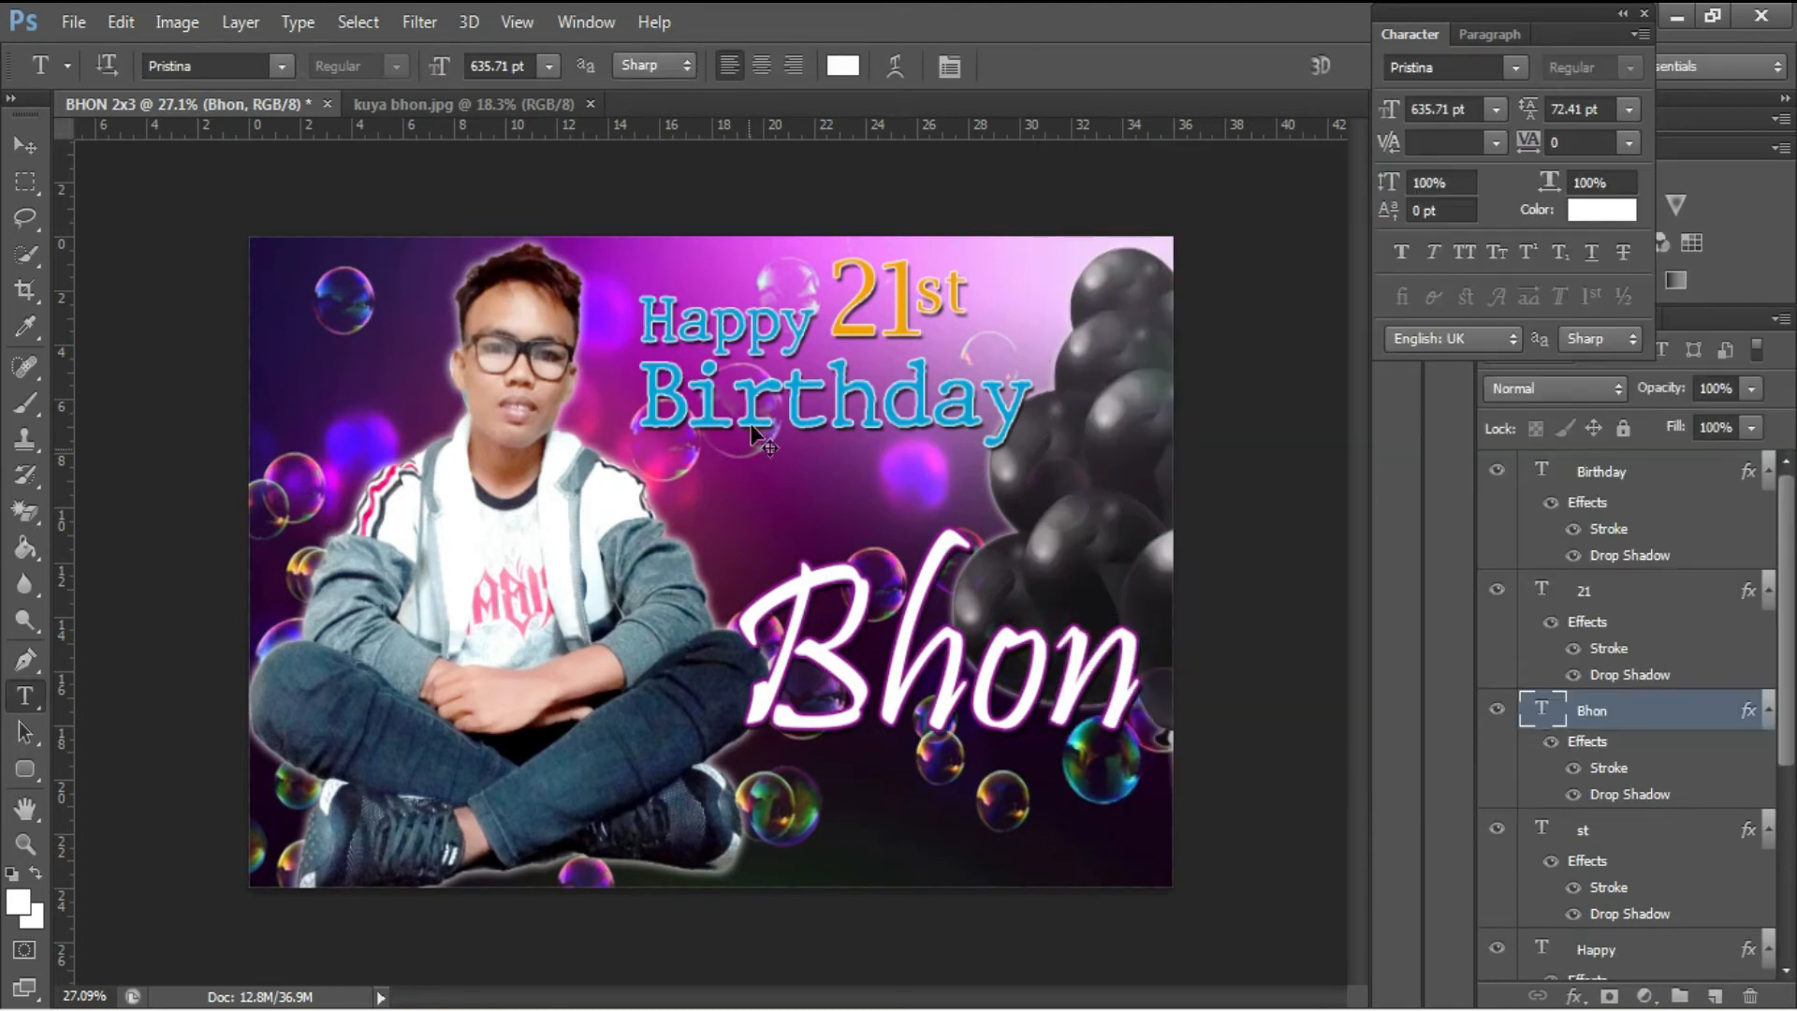
Step: Duplicate the "Happy" text below "Birthday" and replace the copy's wording with "Kuya"
scroll(713, 561, "up", 1)
left_click_drag(736, 283, 776, 493)
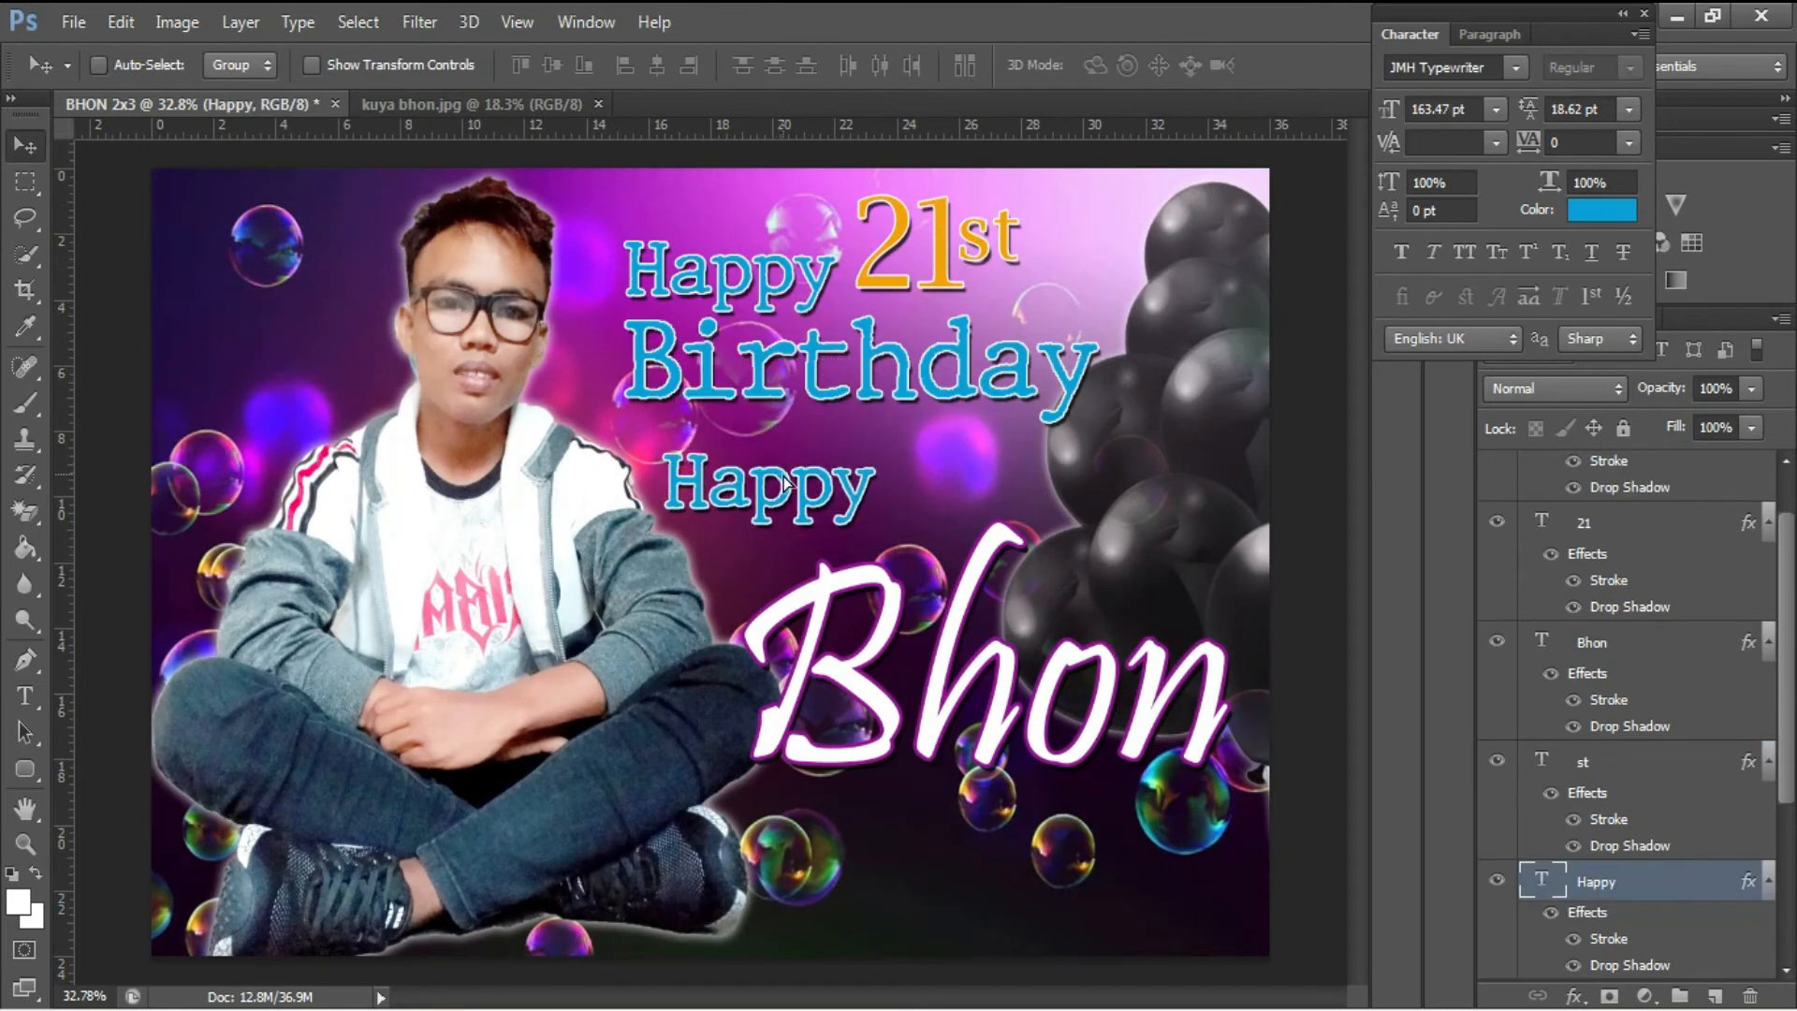
key("t")
left_click(782, 492)
double_click(781, 491)
type("Kuya")
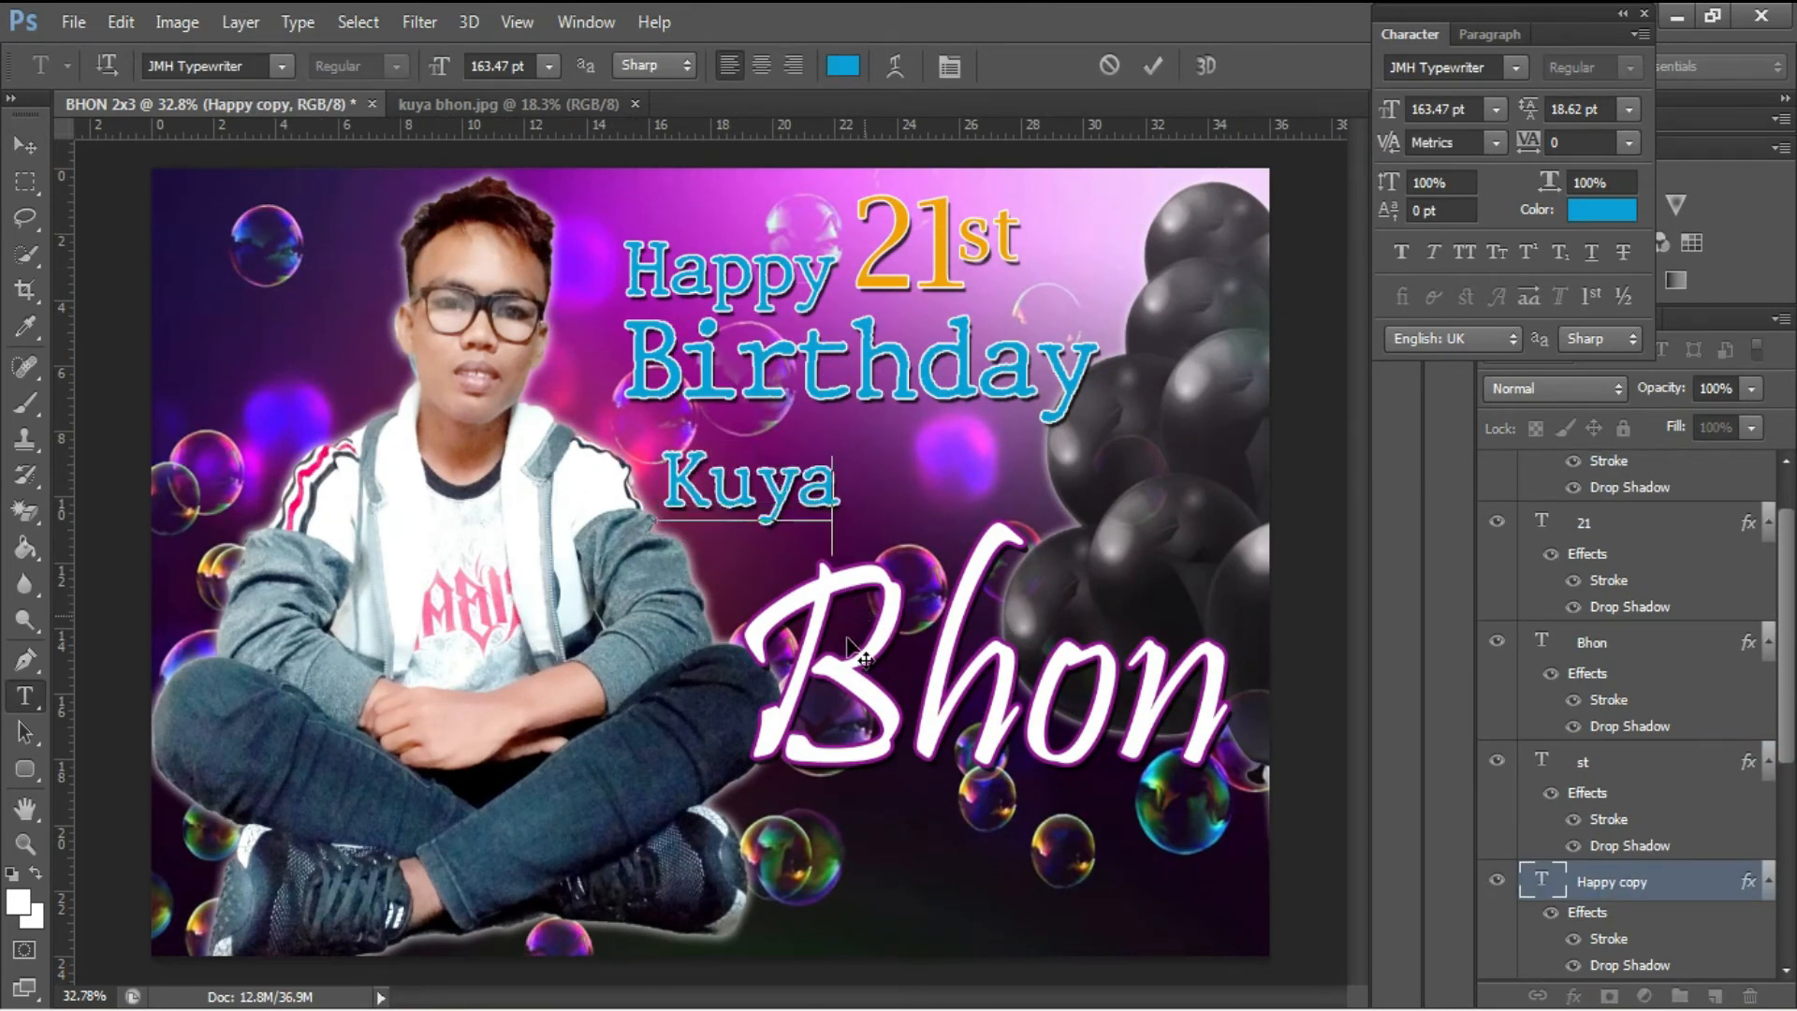
Step: Move the "Kuya" text to just above the start of the celebrant's name and recolour it white, ffffff
left_click_drag(847, 638, 906, 649)
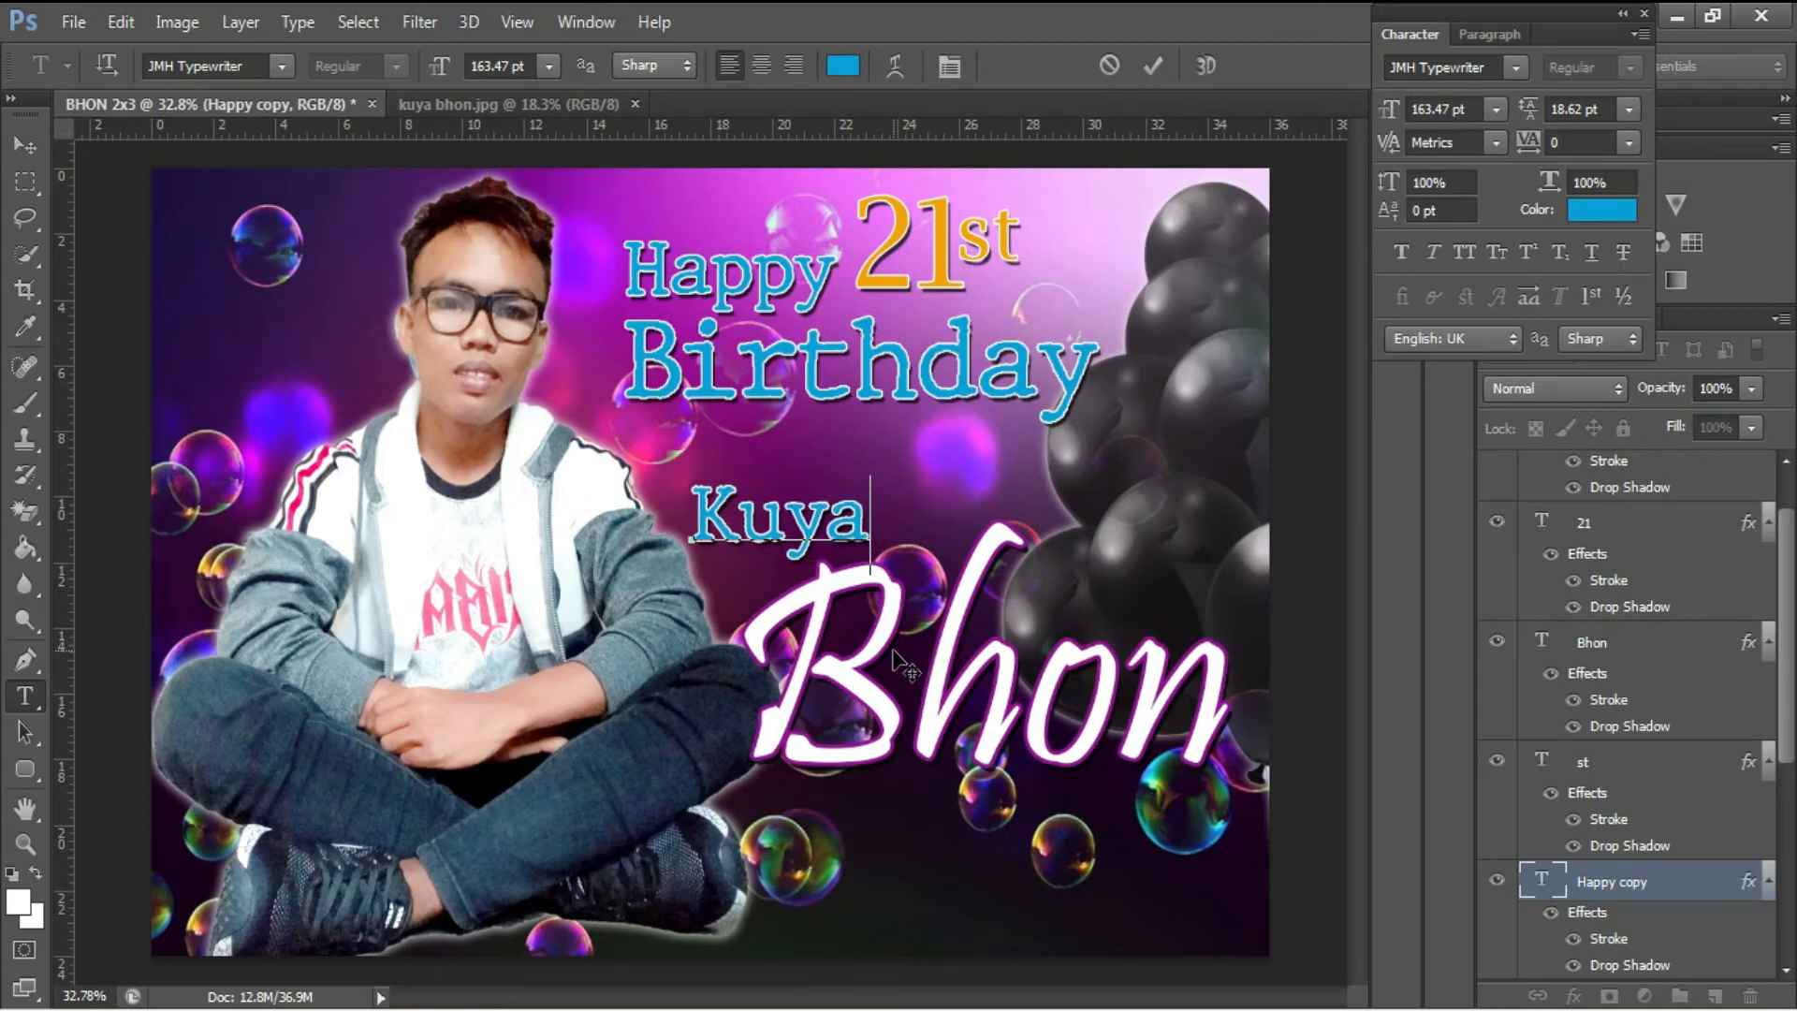
key("ctrl+a")
left_click(843, 67)
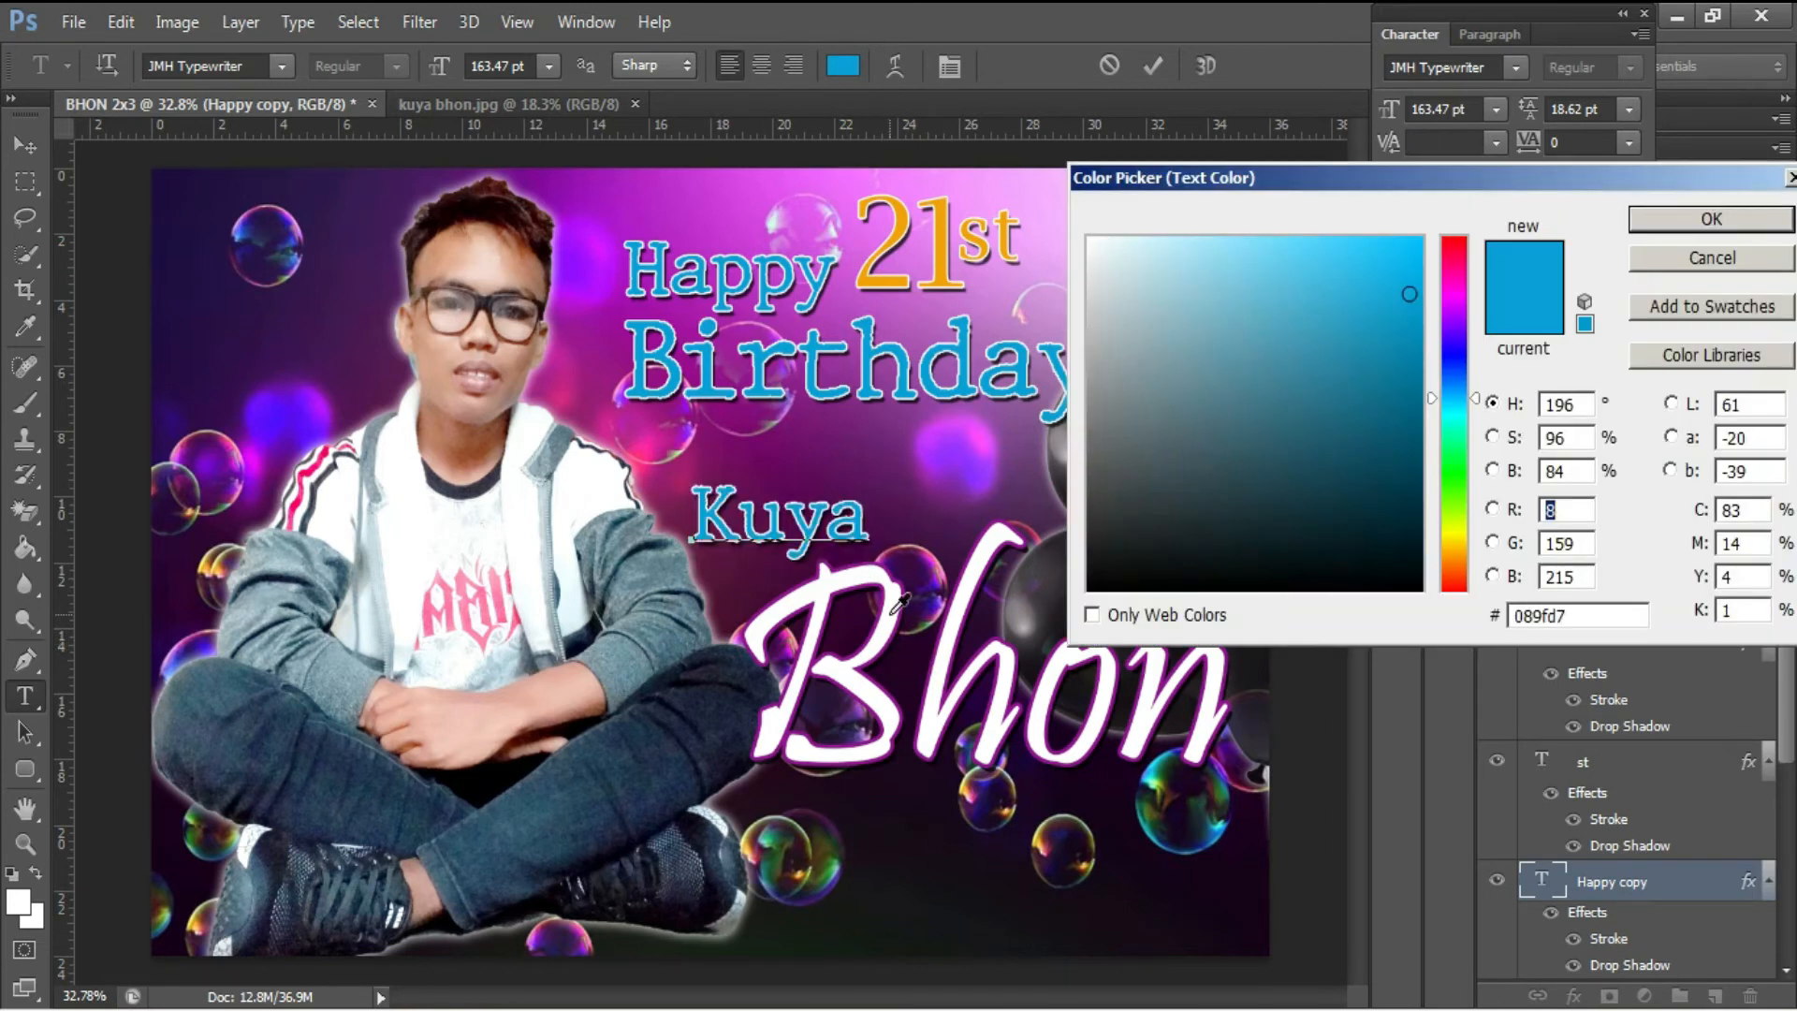
type("ffffff")
left_click(1694, 220)
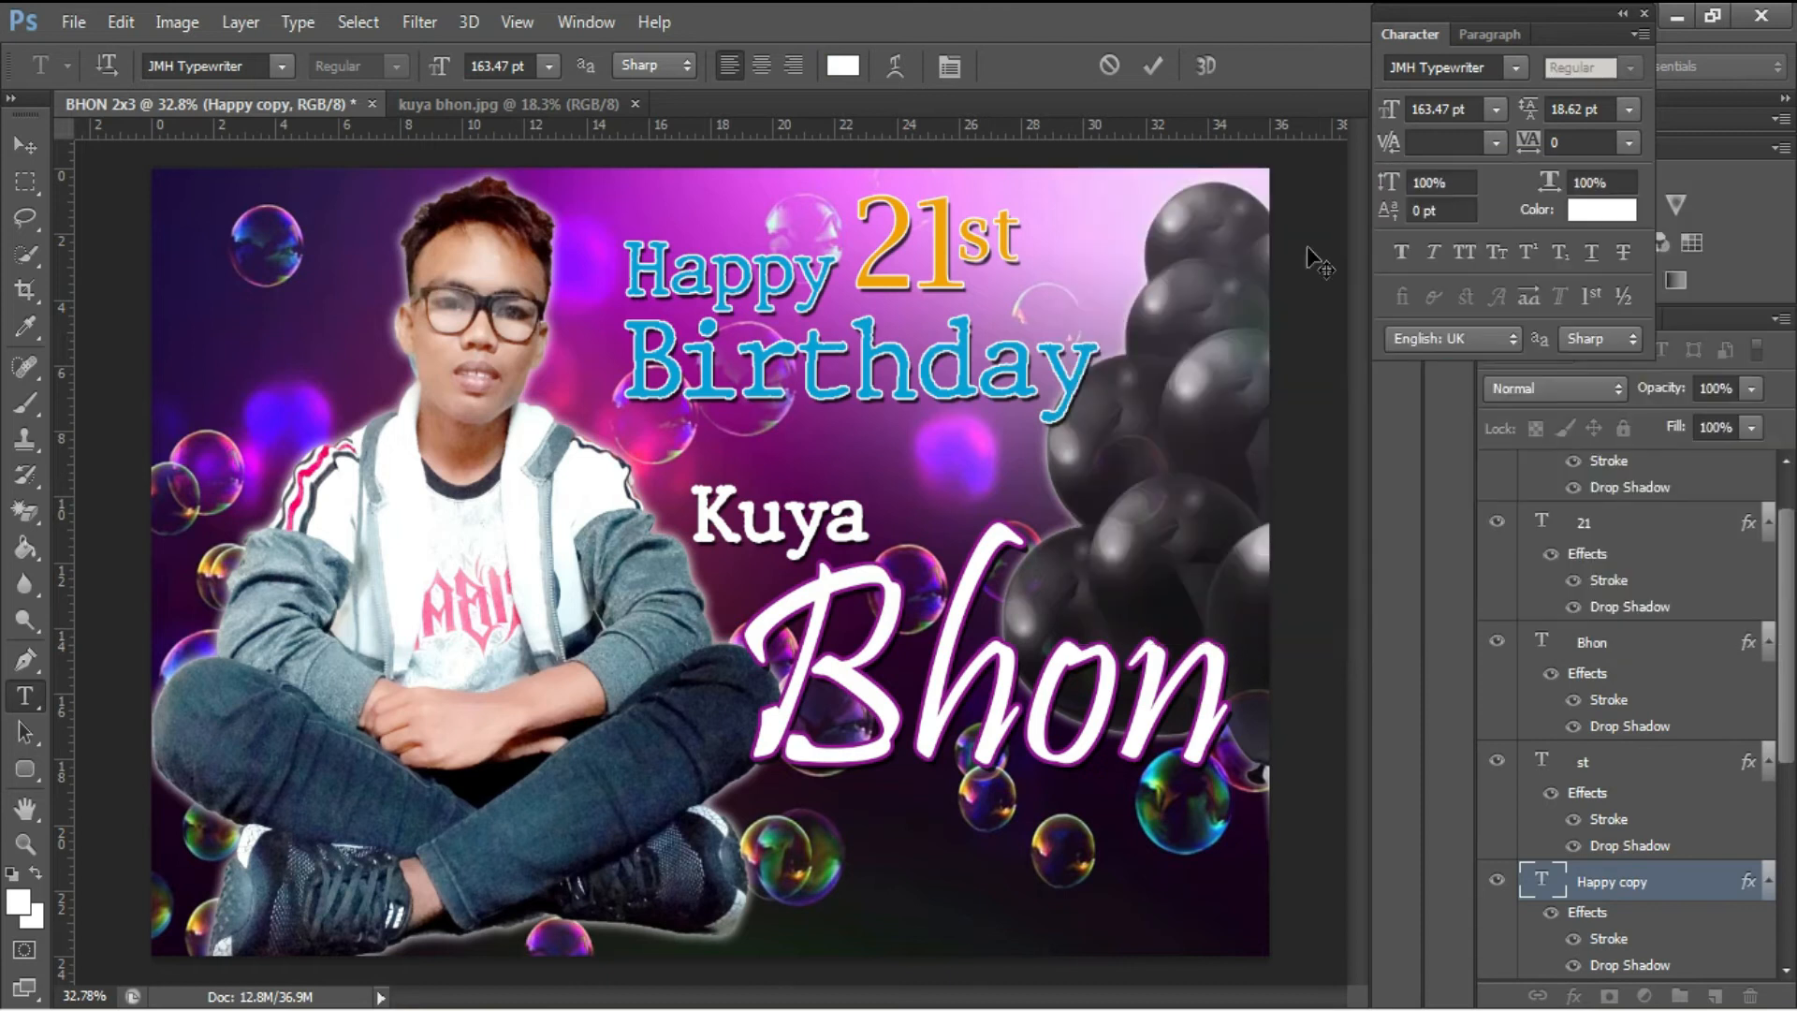
left_click(1154, 65)
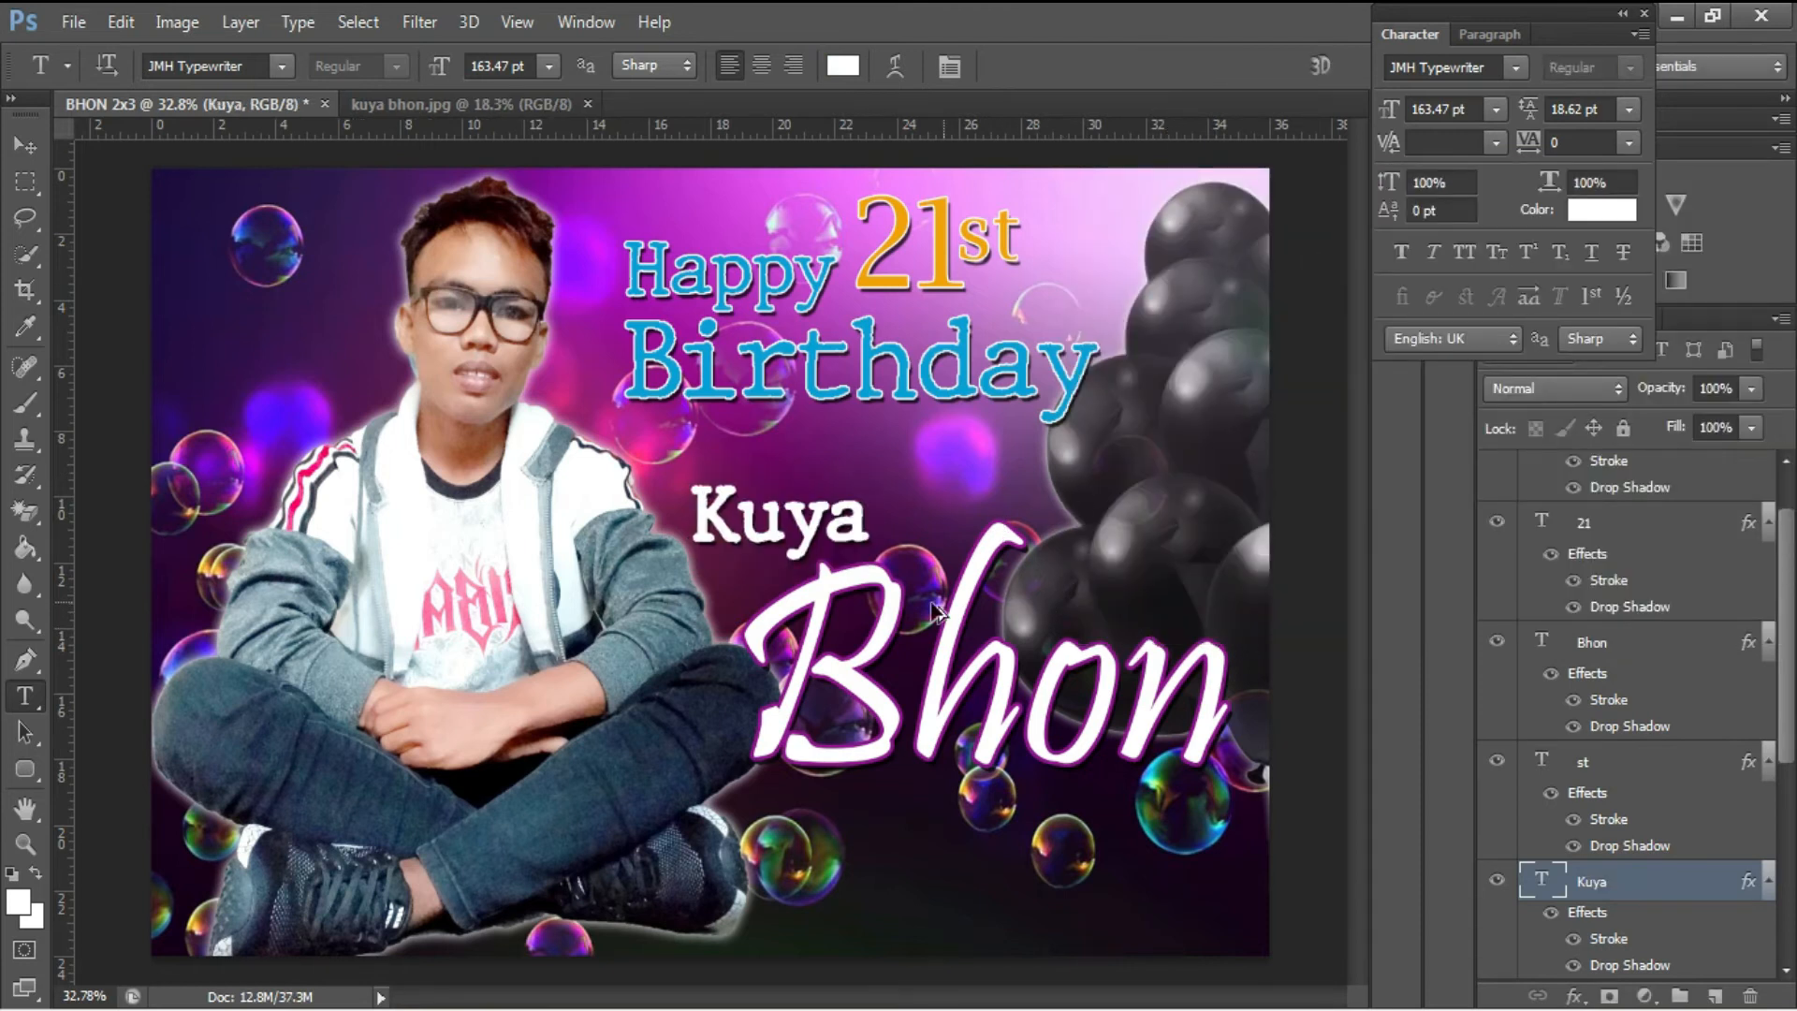
Step: Duplicate the "Kuya" text into the empty area below the celebrant's name and set the copy's font size to 100 pt
key("ctrl+minus")
scroll(778, 620, "up", 2)
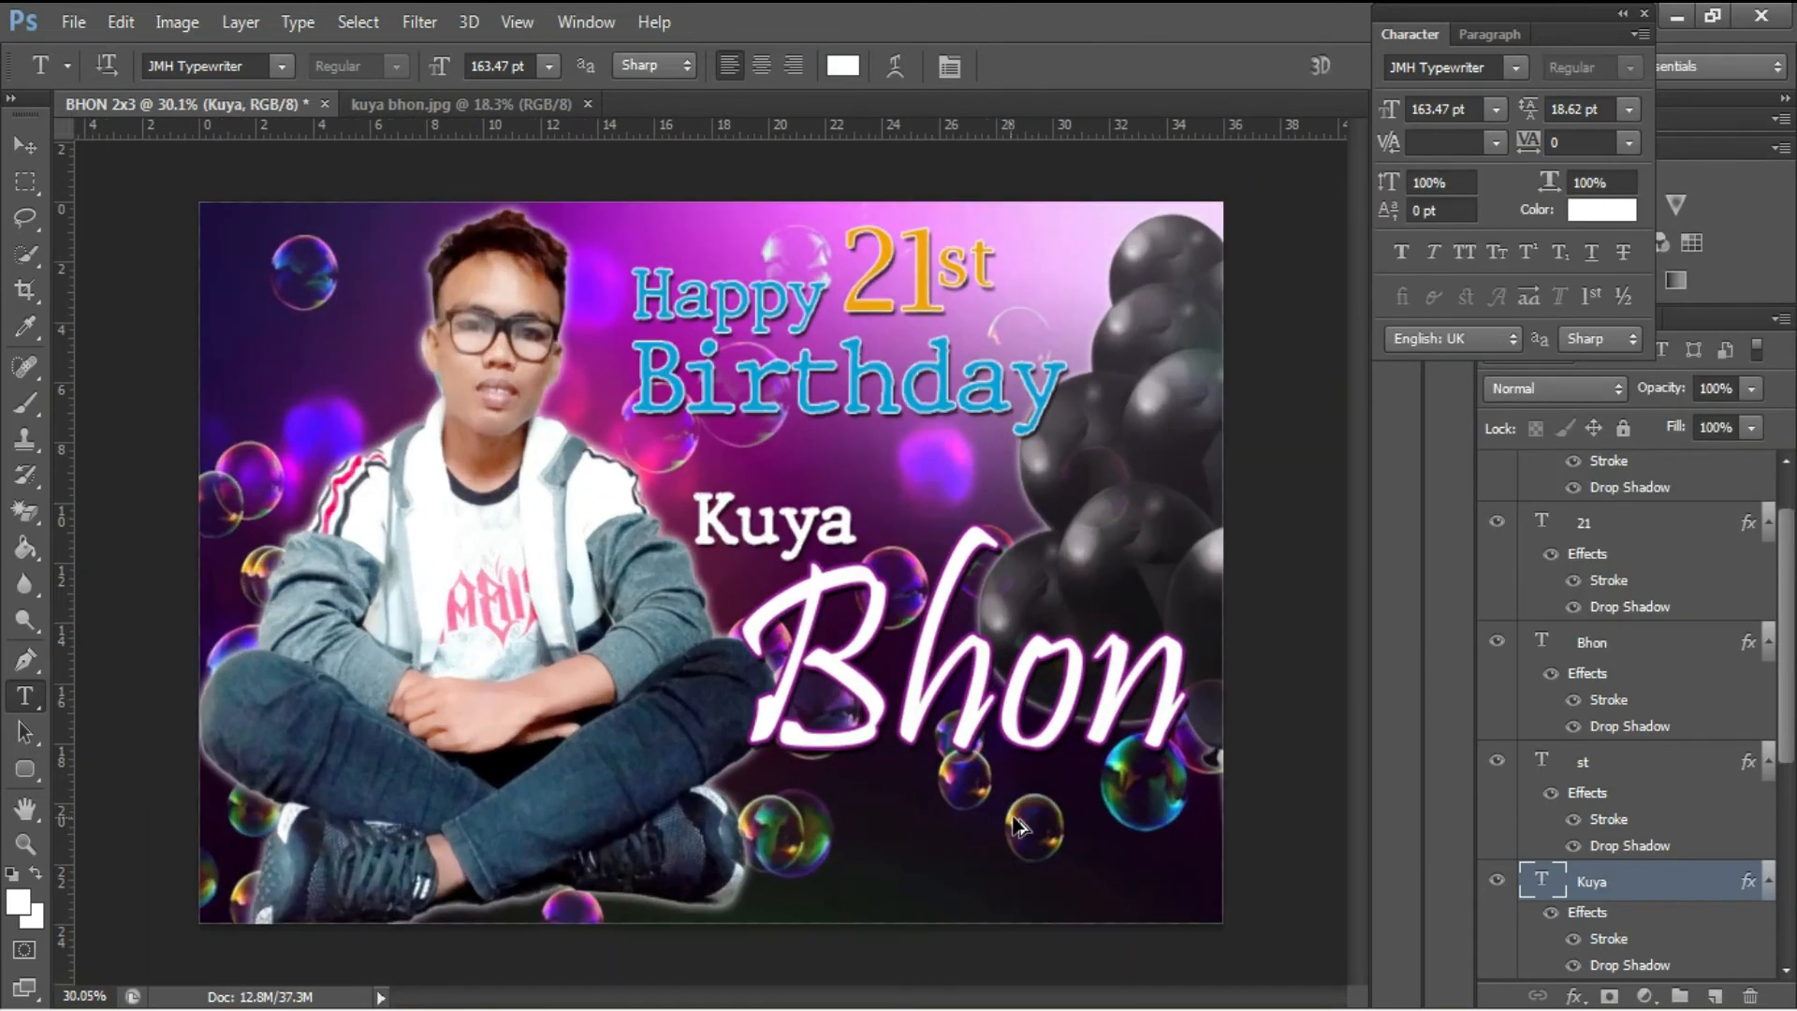
key("v")
right_click(811, 494)
left_click(847, 507)
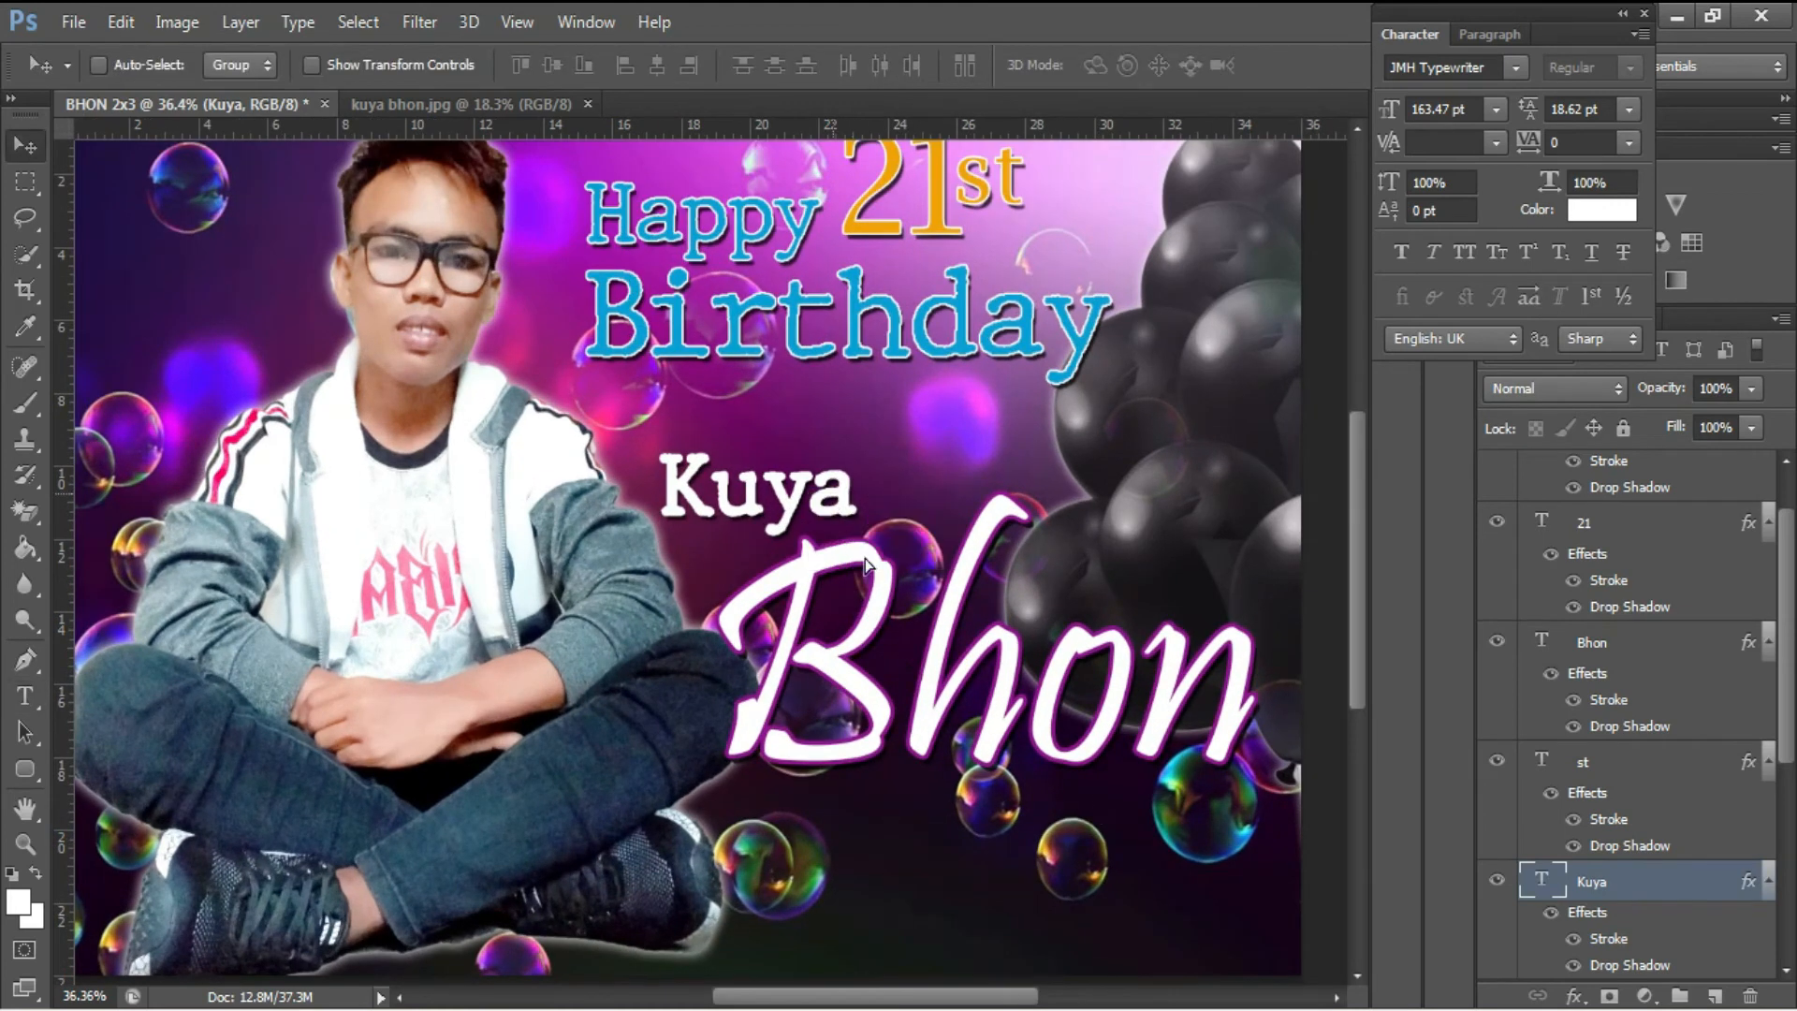
left_click_drag(836, 514, 1098, 893)
key("t")
key("Return")
key("ctrl+a")
left_click(496, 66)
type("100")
key("Return")
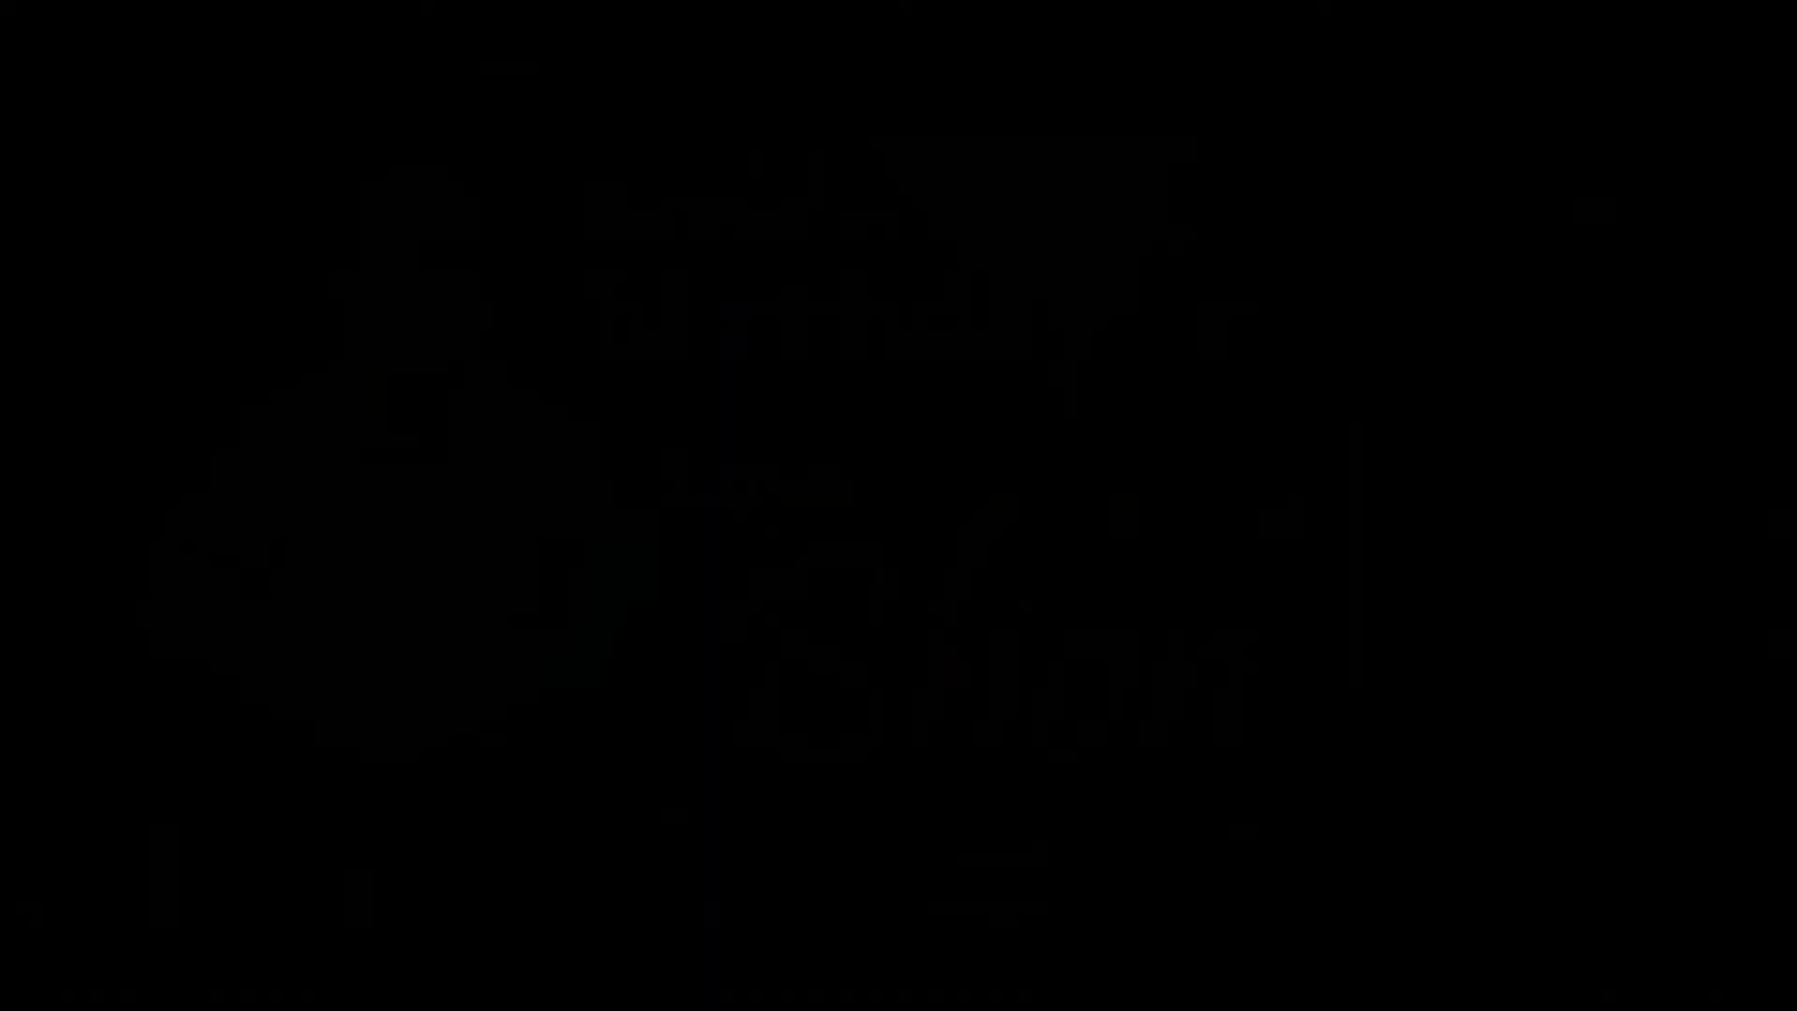
Step: Replace the wording of the small text copy with "April 17,2021" and commit it
type("A")
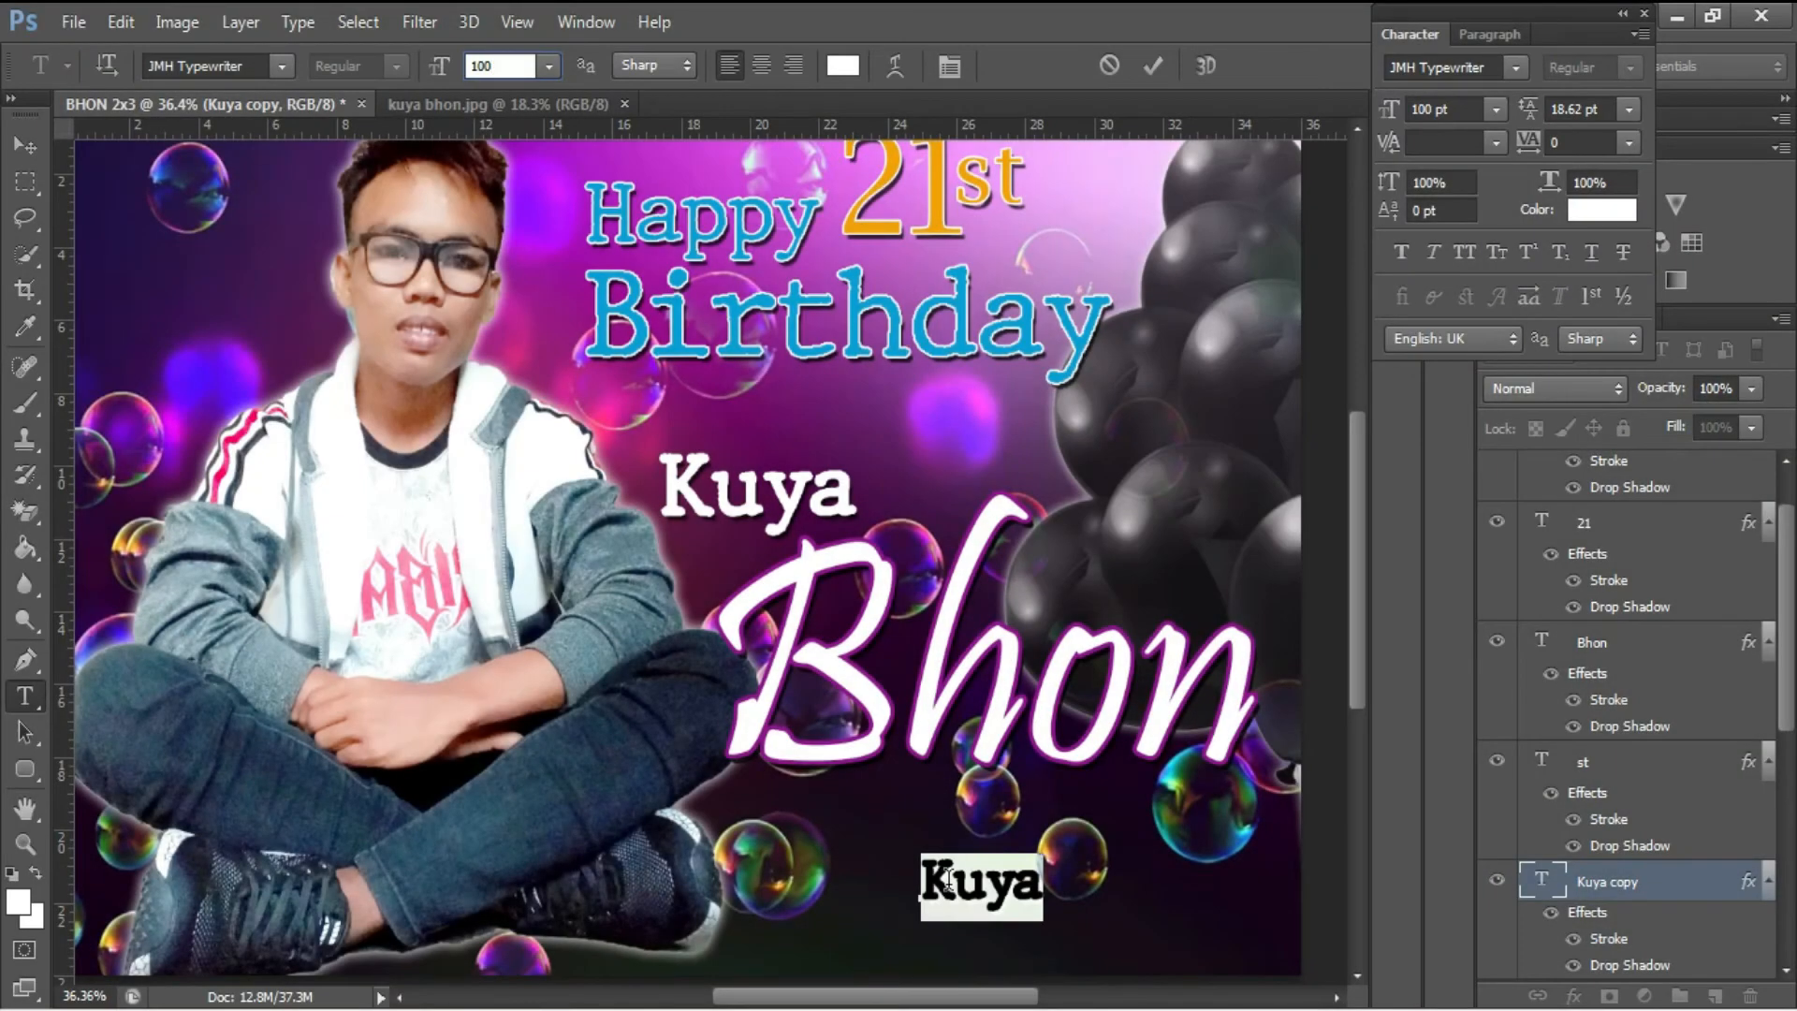
key("Return")
type("Apr")
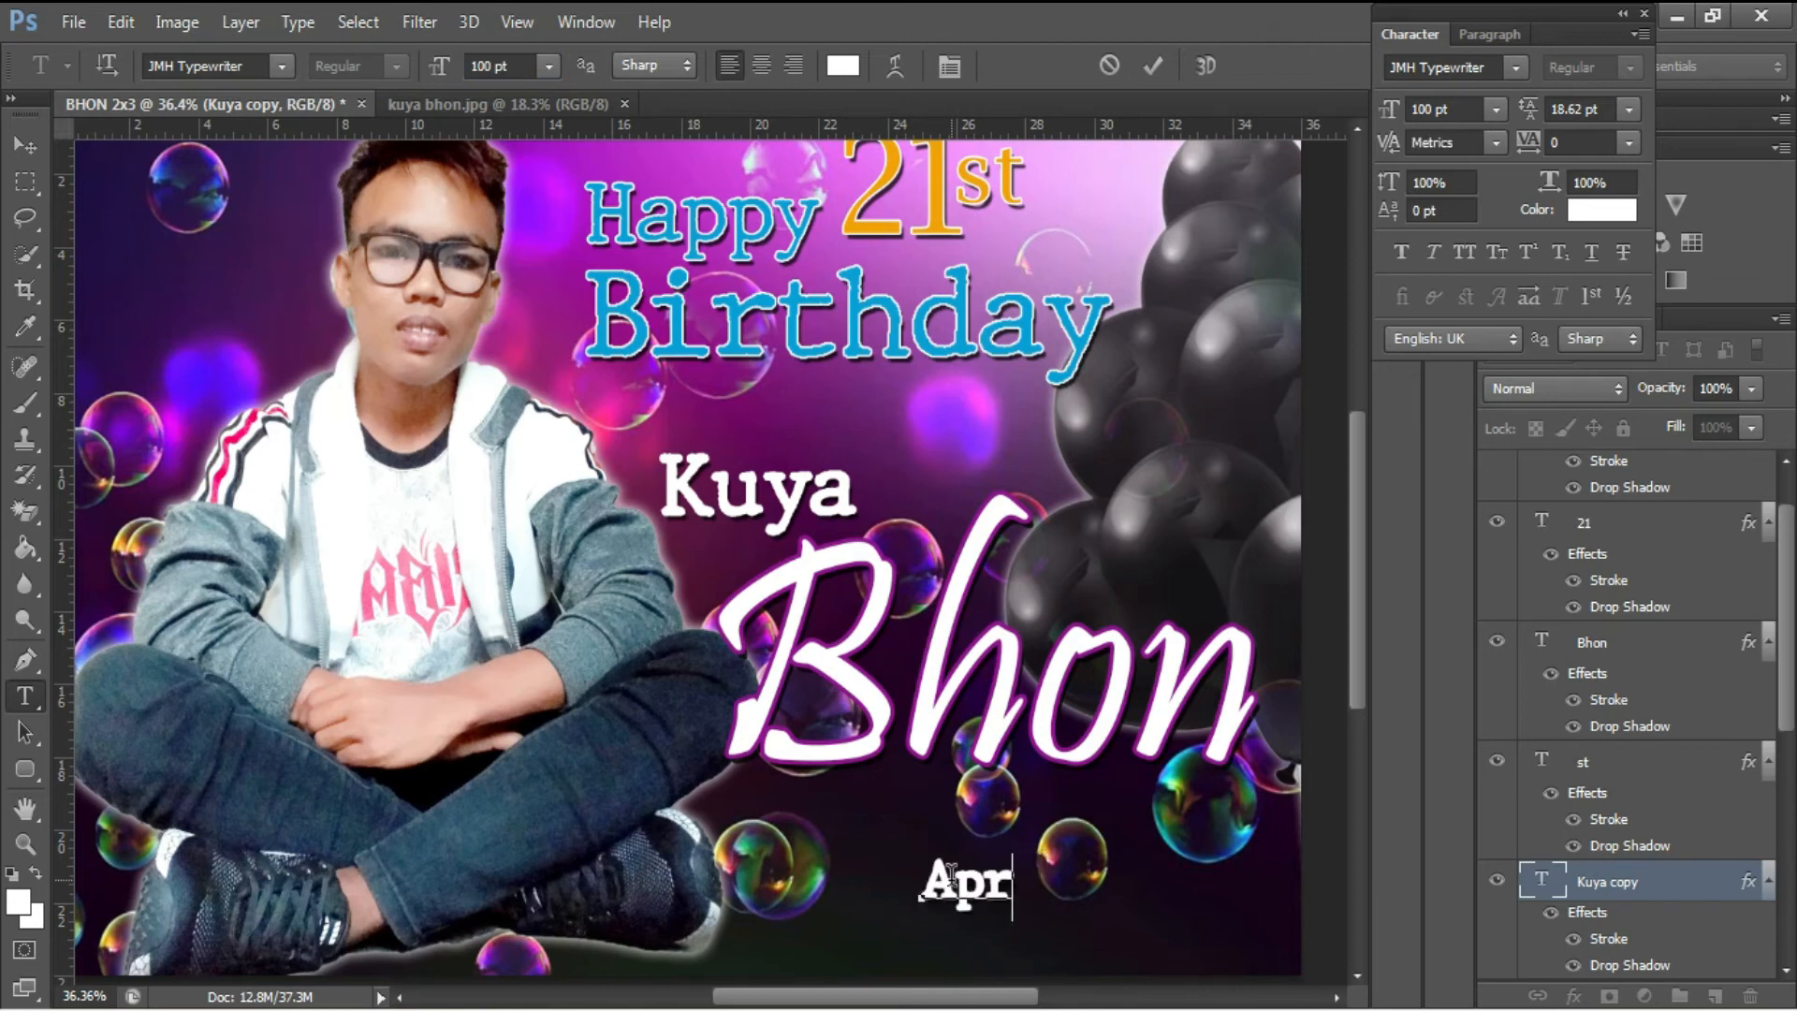
type("il")
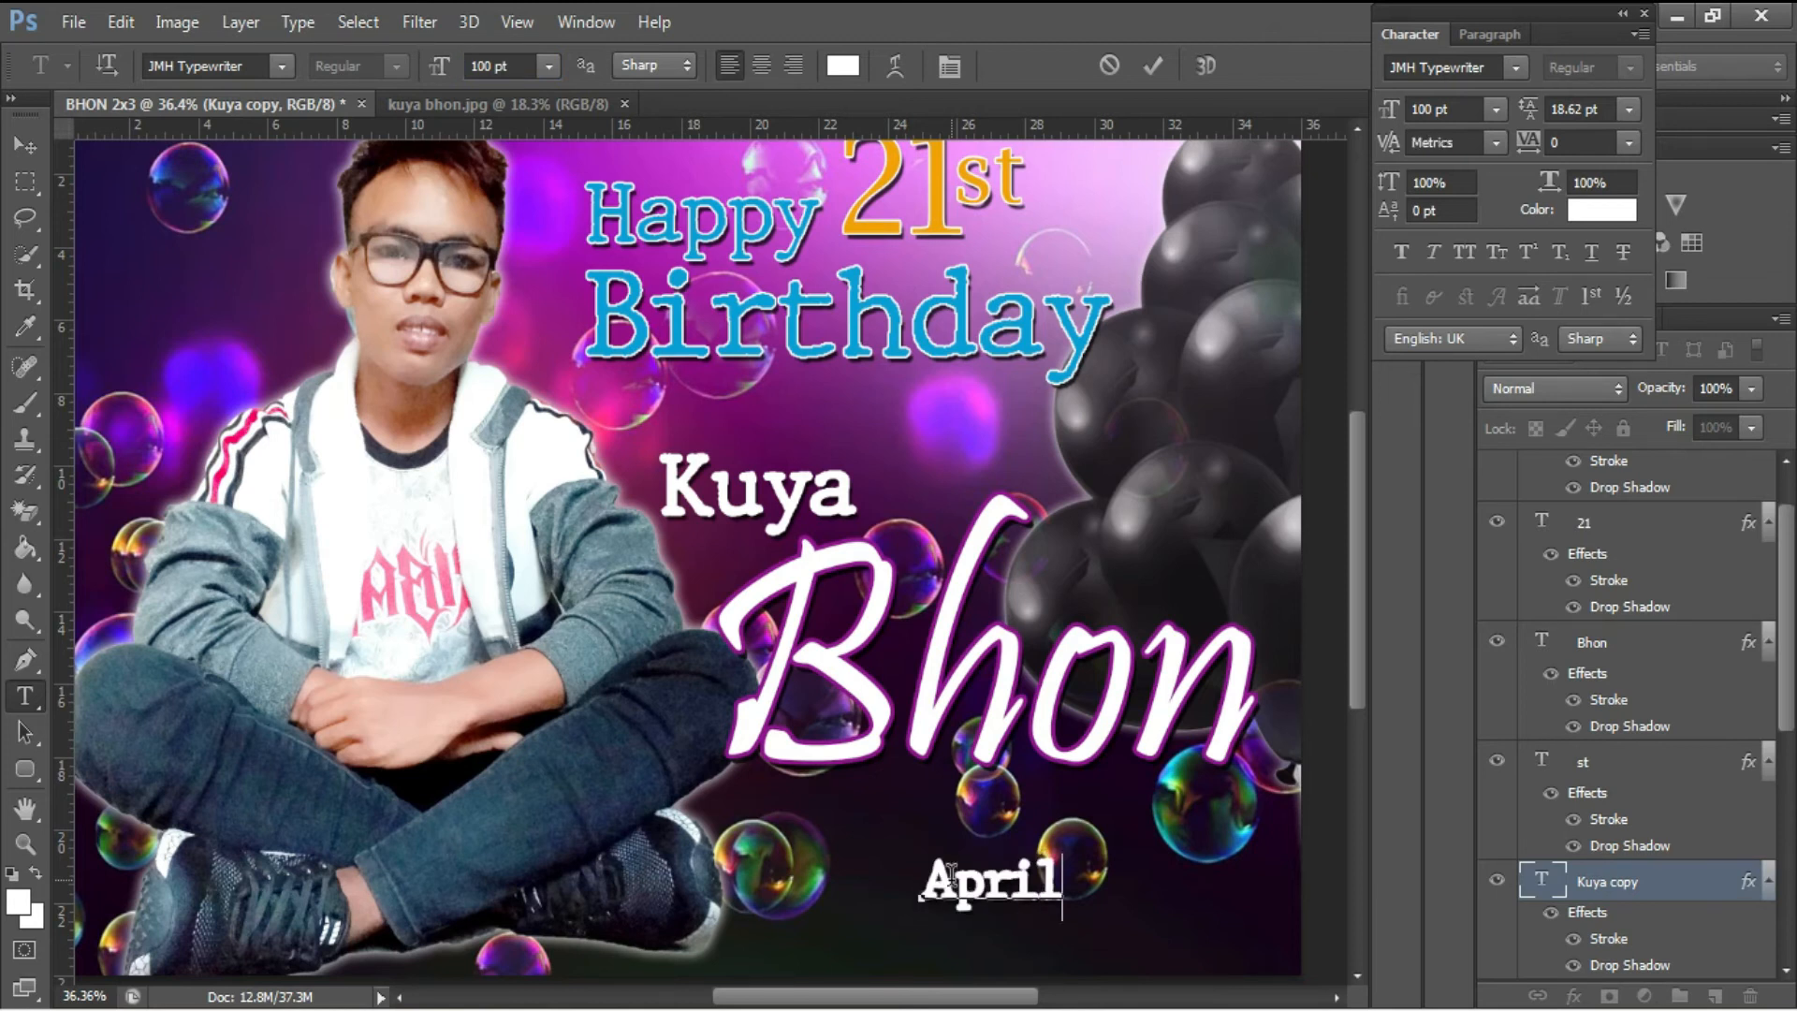
type(" 17")
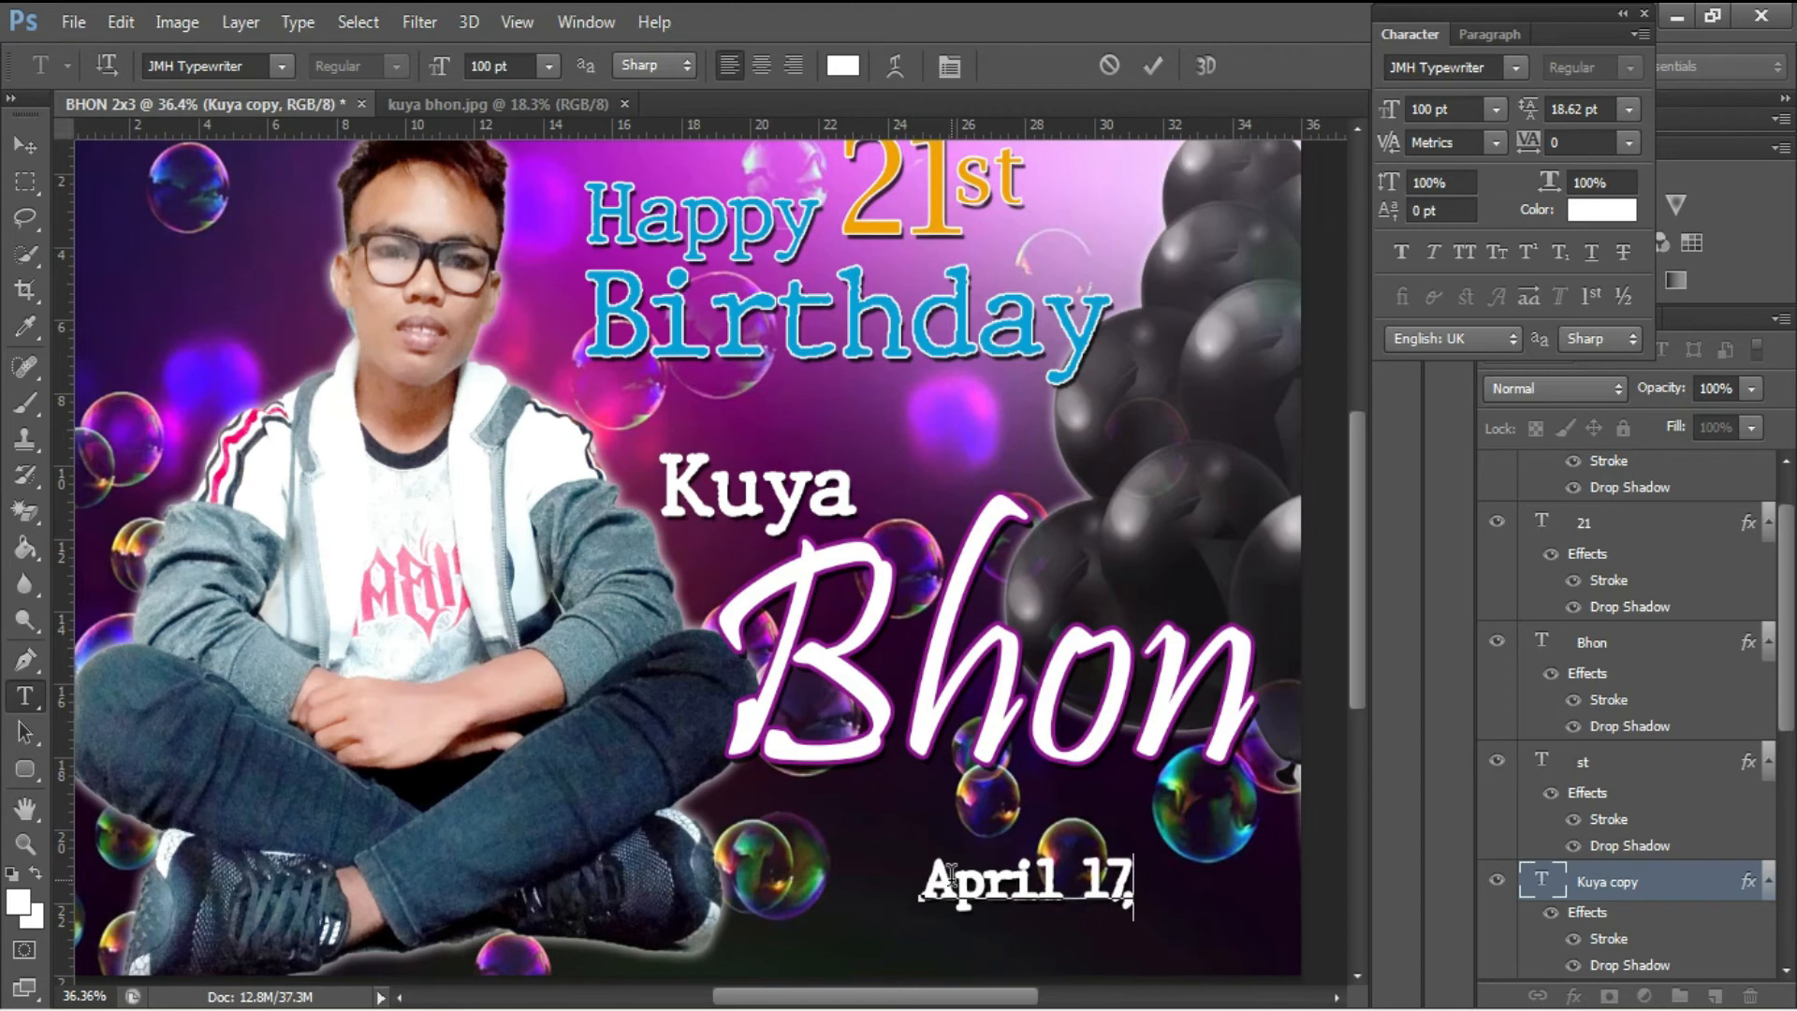
type(",2021")
key("ctrl+Return")
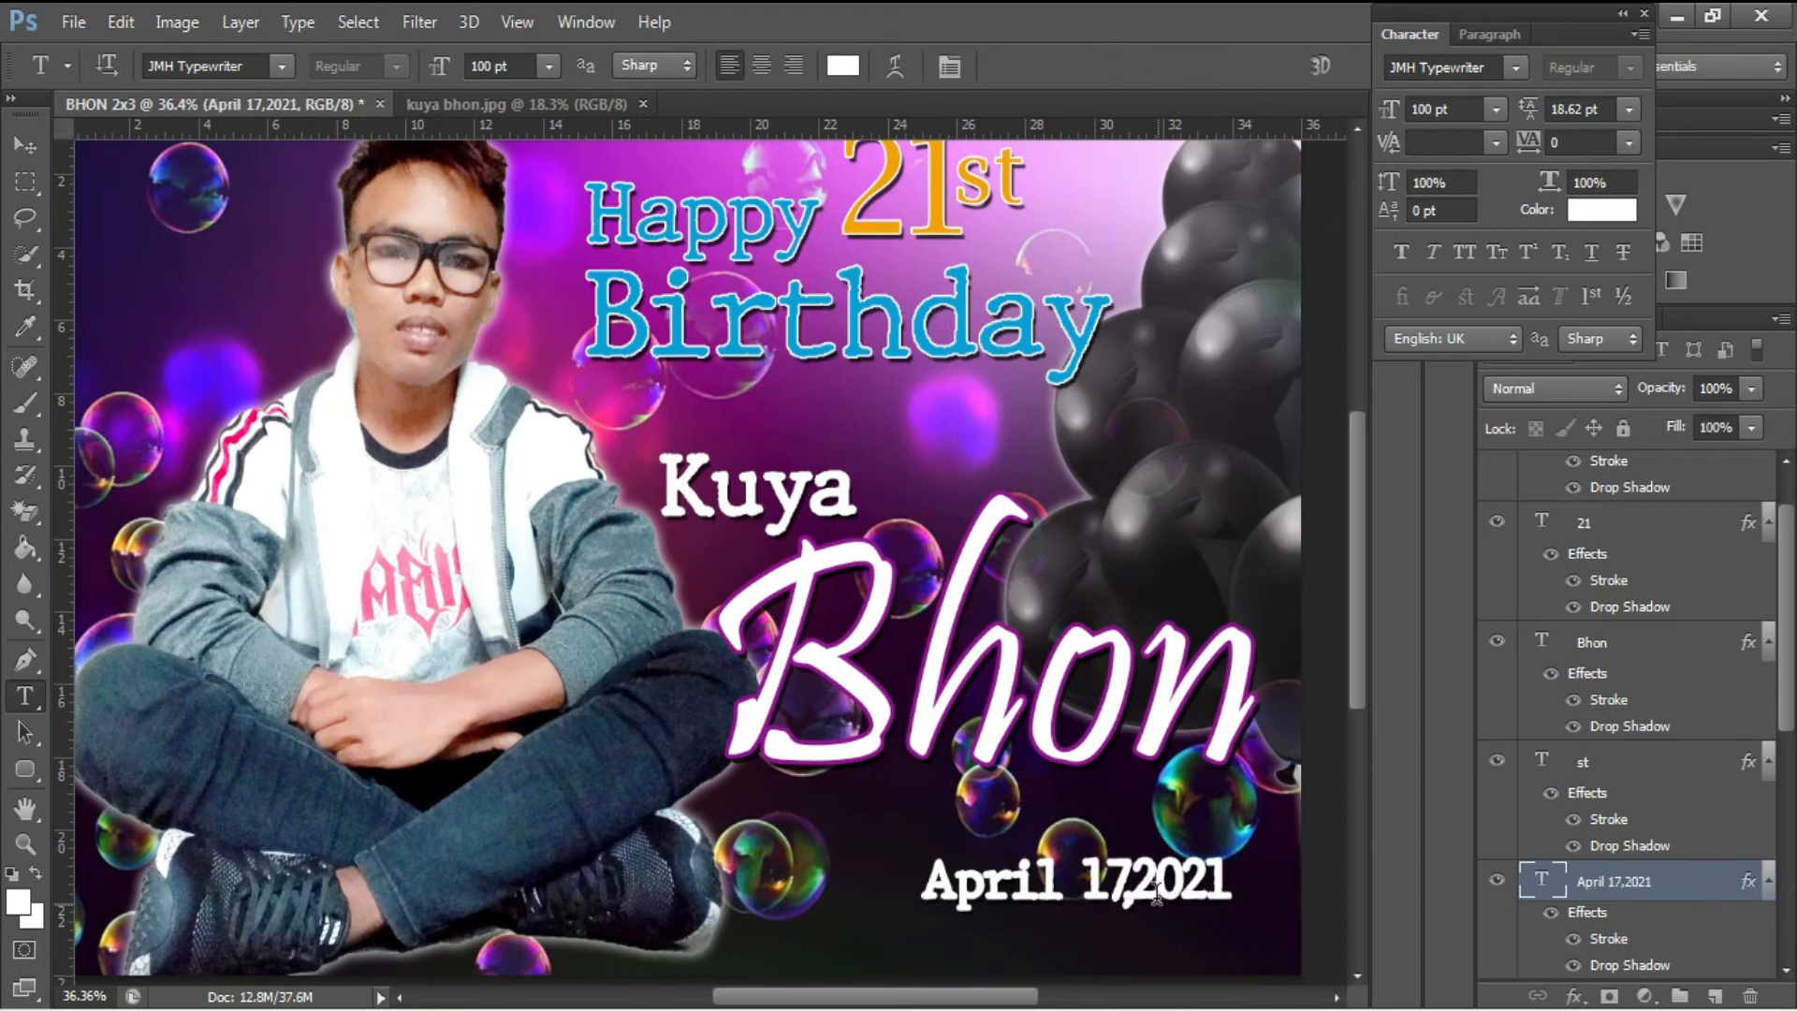
Step: Move the date text up directly beneath the first letters of the celebrant's name and commit its position
left_click(1158, 897)
key("ctrl+a")
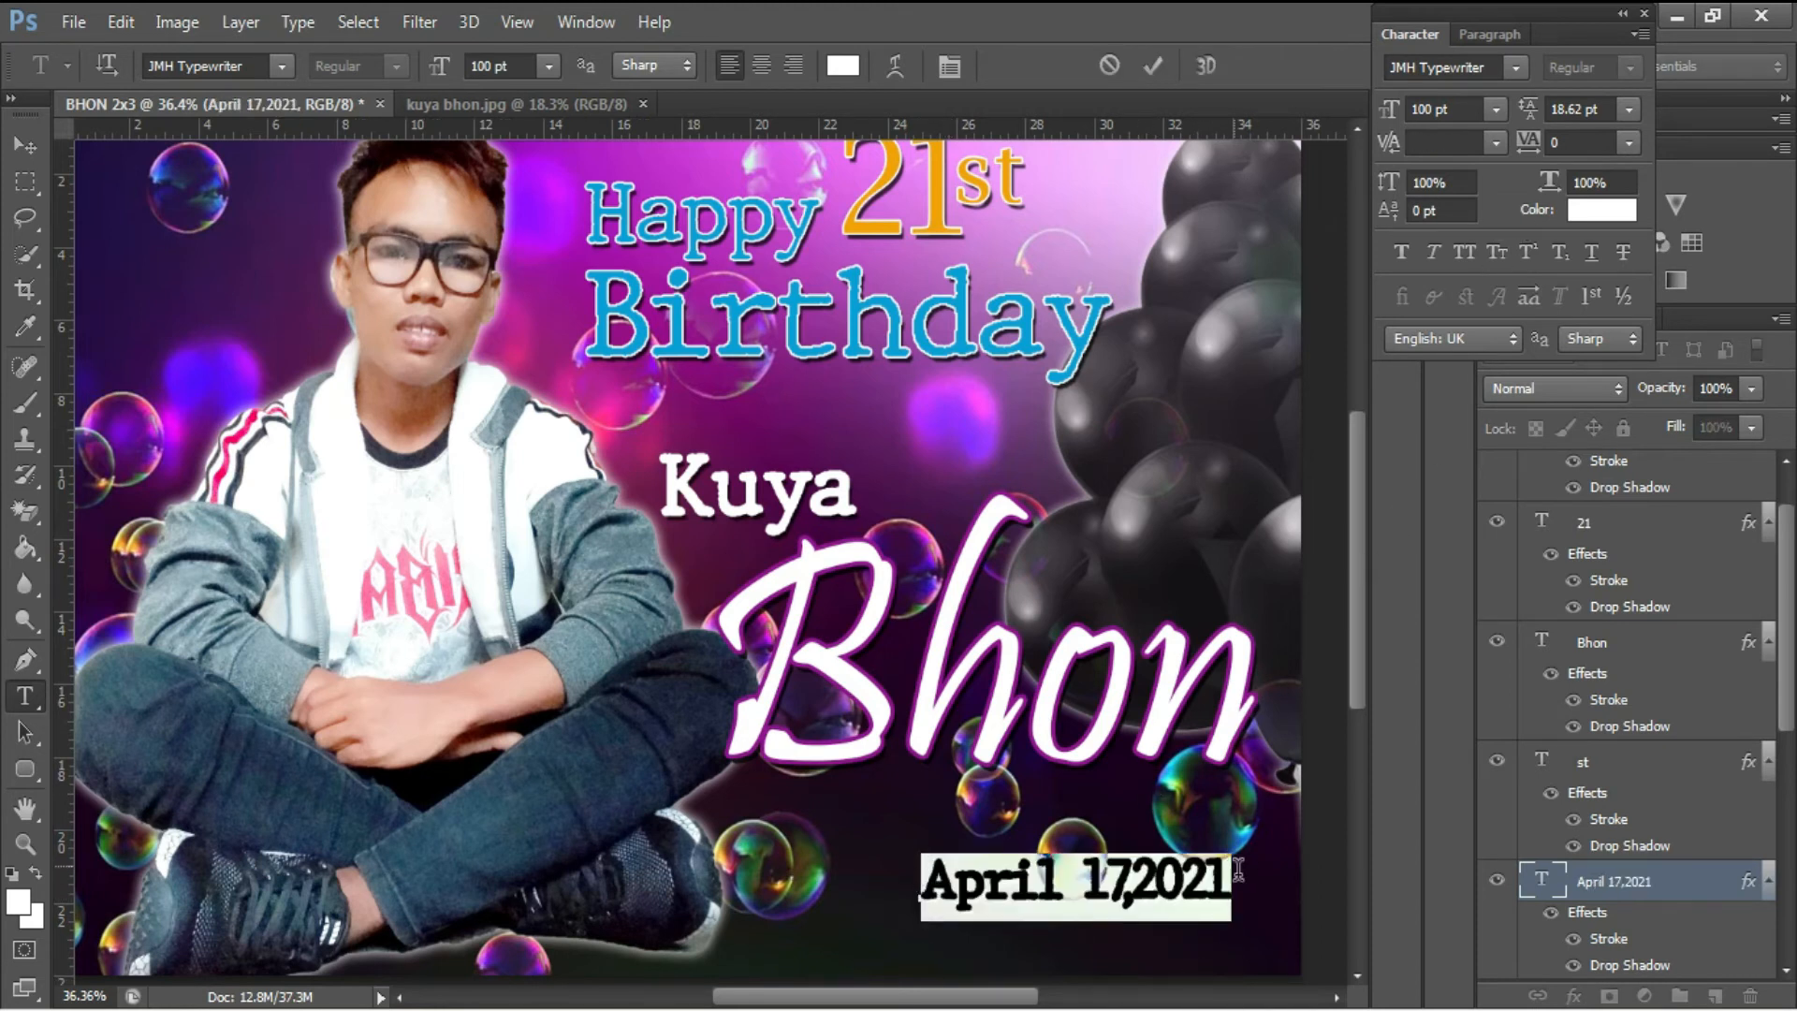
left_click_drag(1260, 950, 1085, 909)
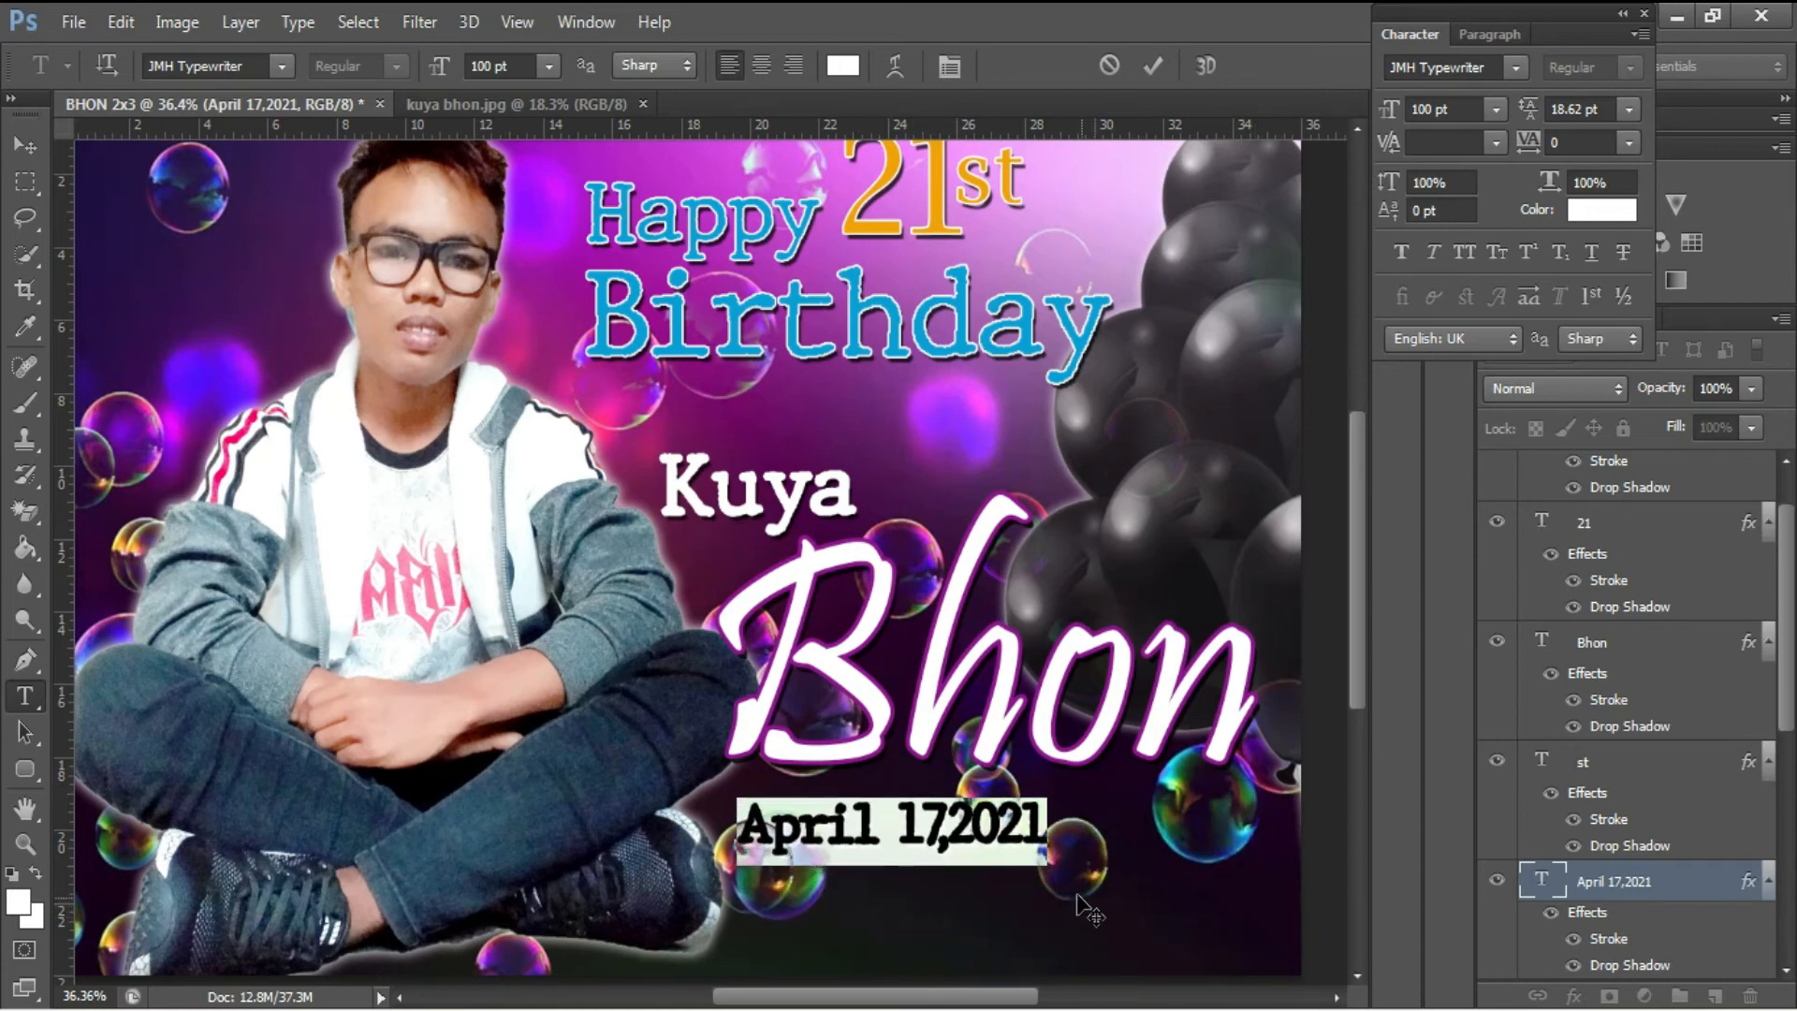
left_click(1153, 65)
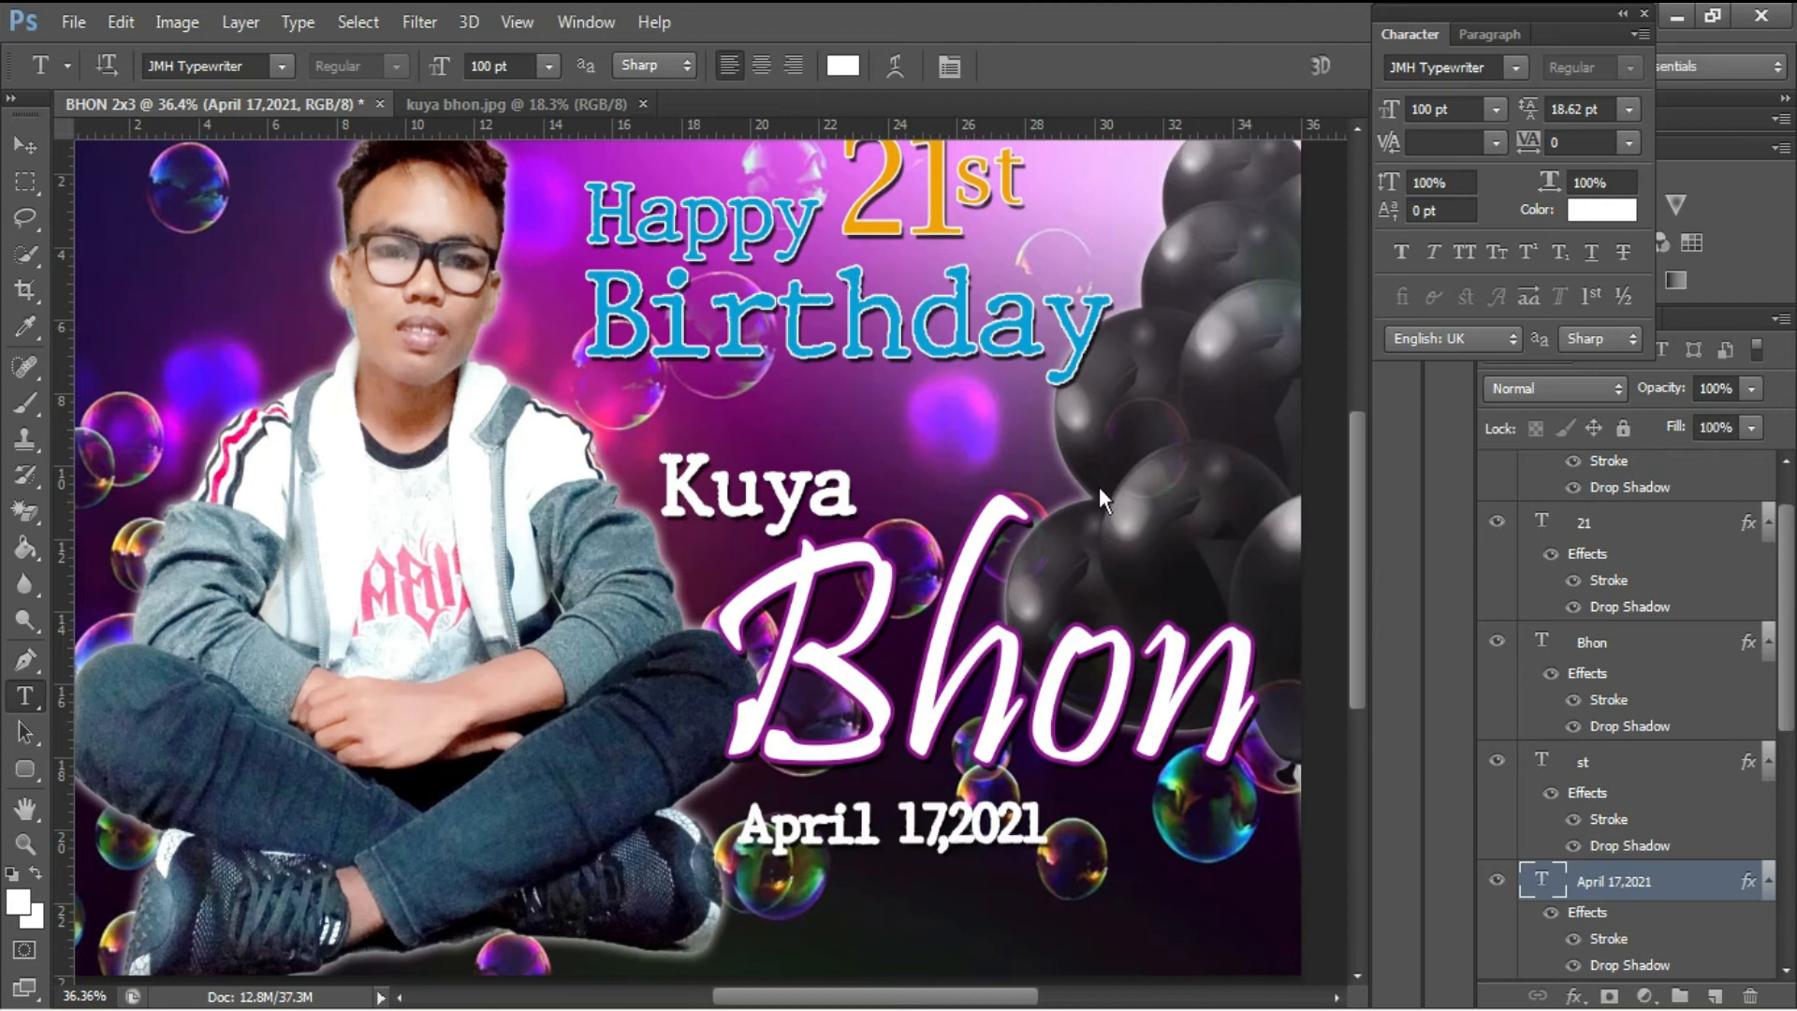
Step: Set the date text's stroke to dark purple, 430e46, sampled from the banner background, thicken it, and apply the layer style
scroll(990, 860, "up", 2)
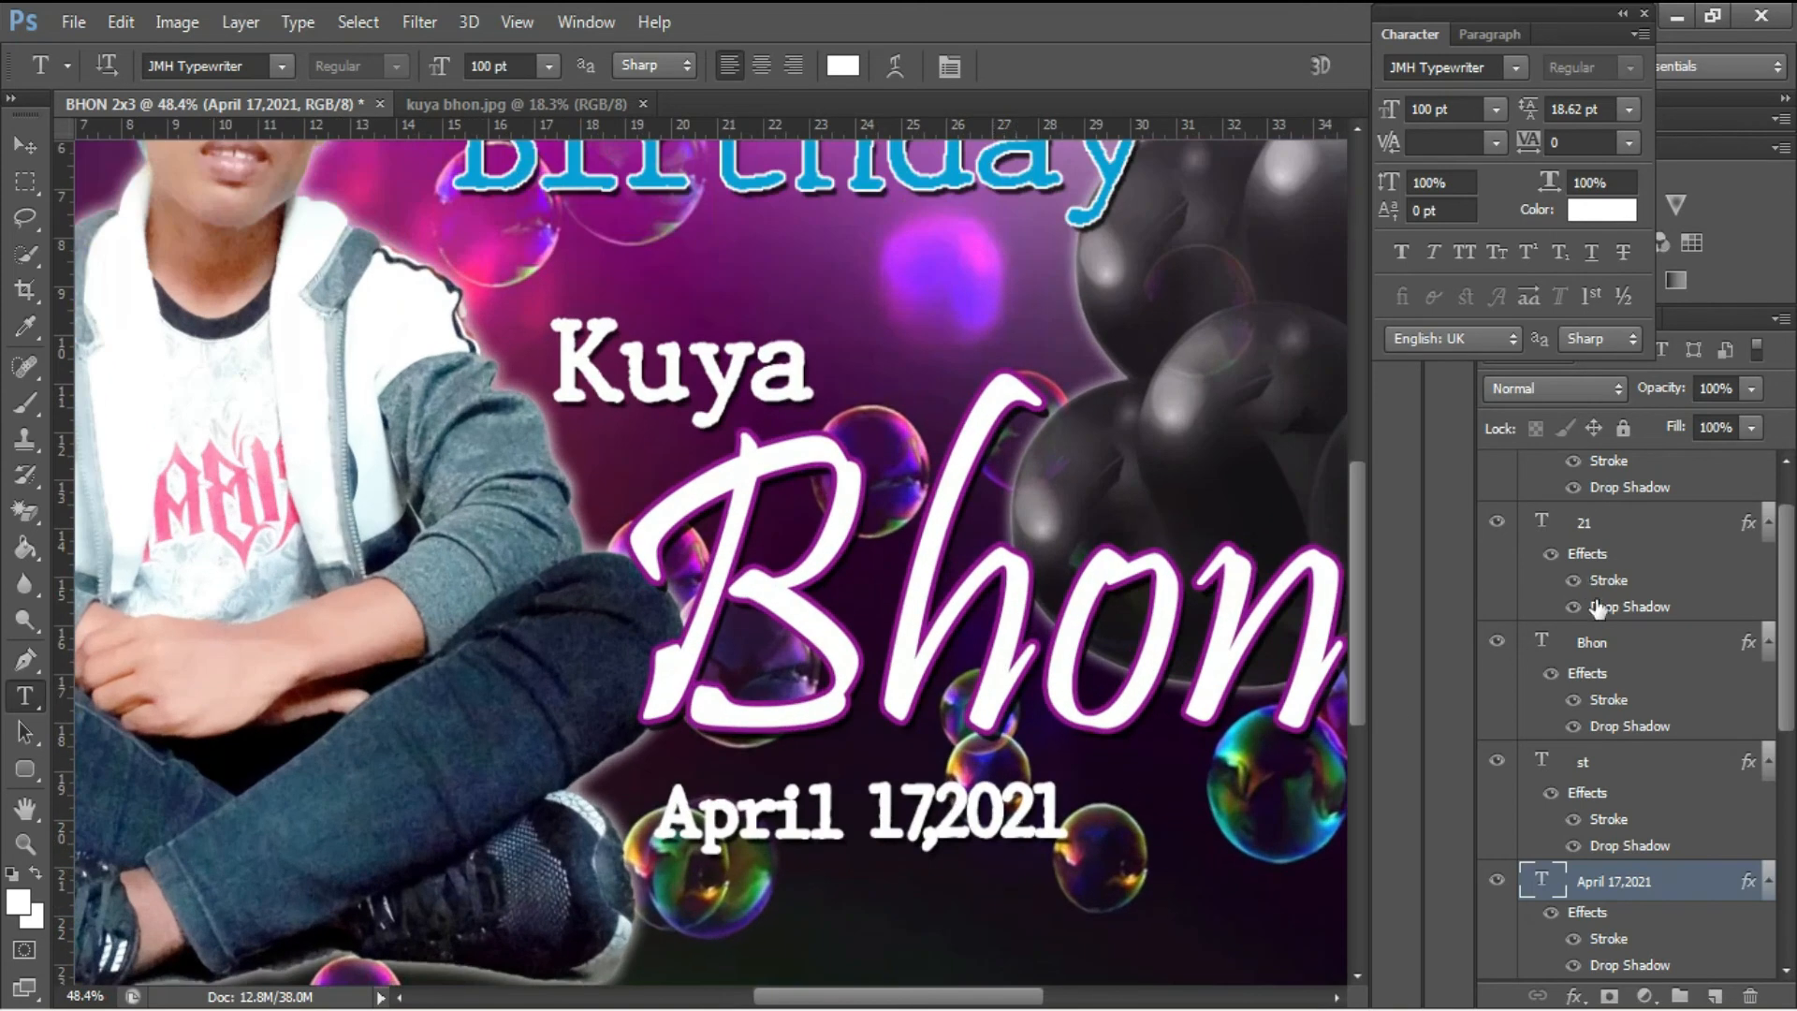
double_click(1617, 927)
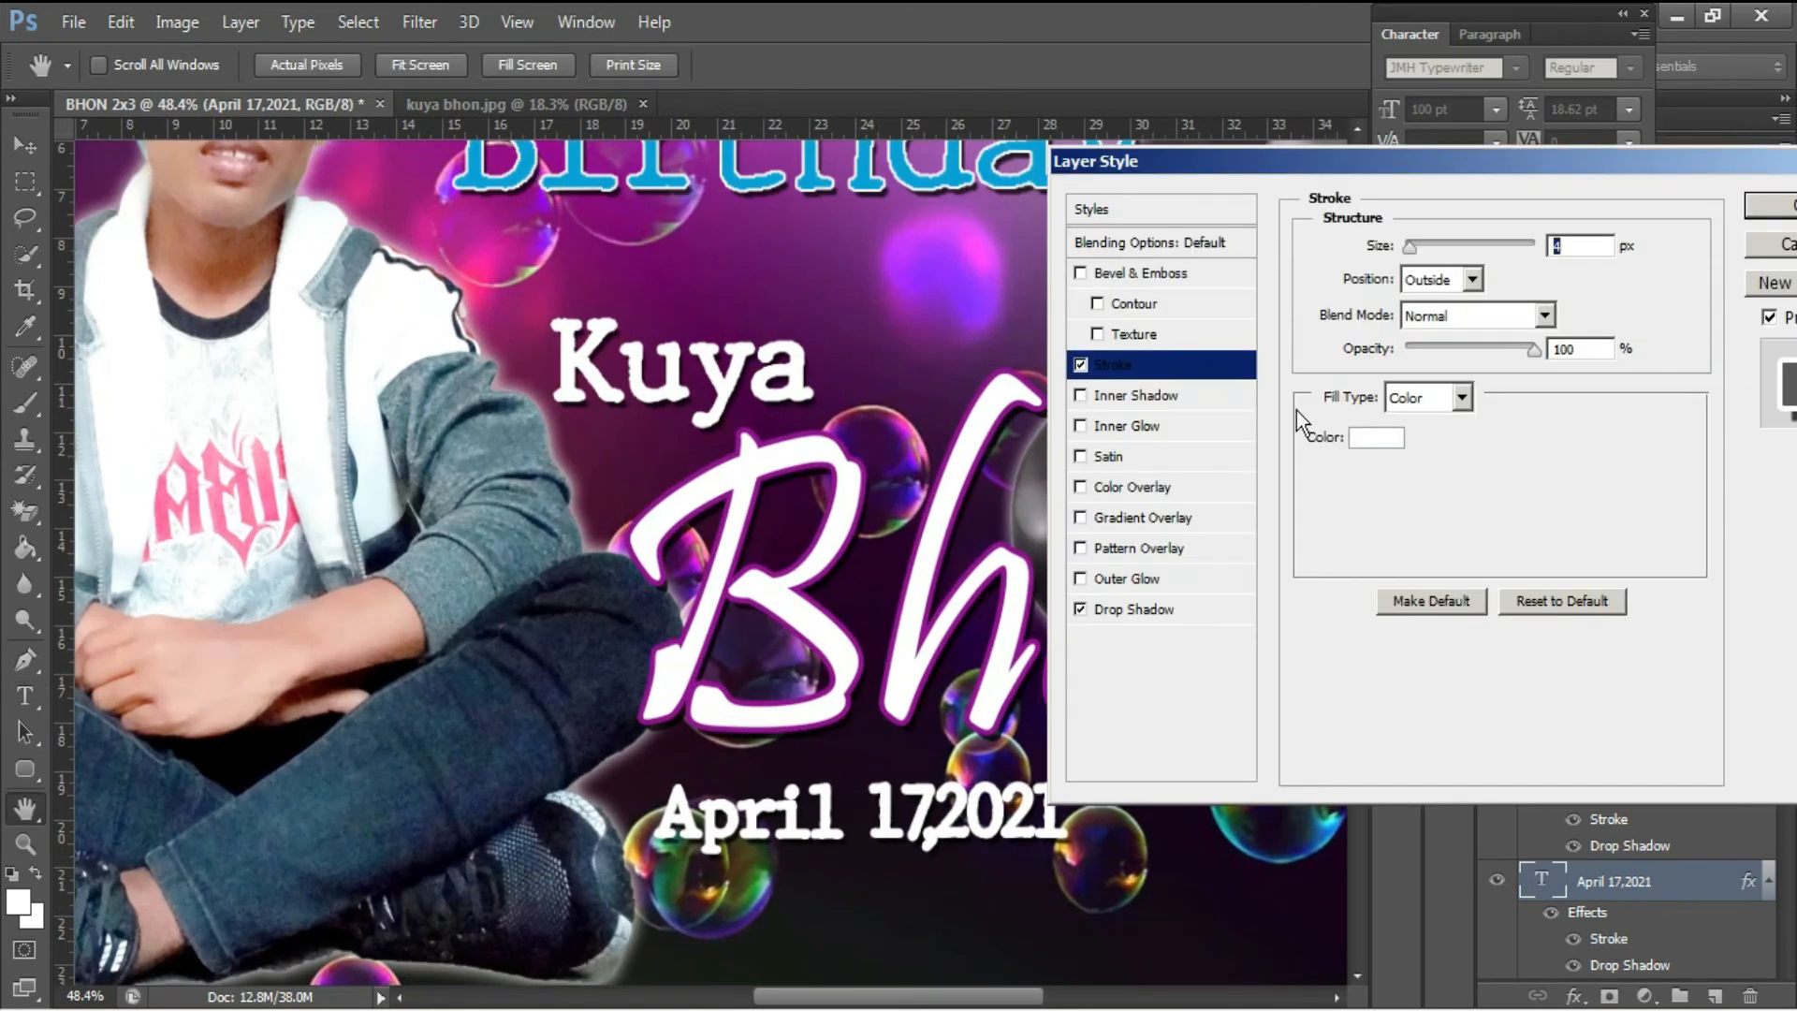
left_click(1378, 440)
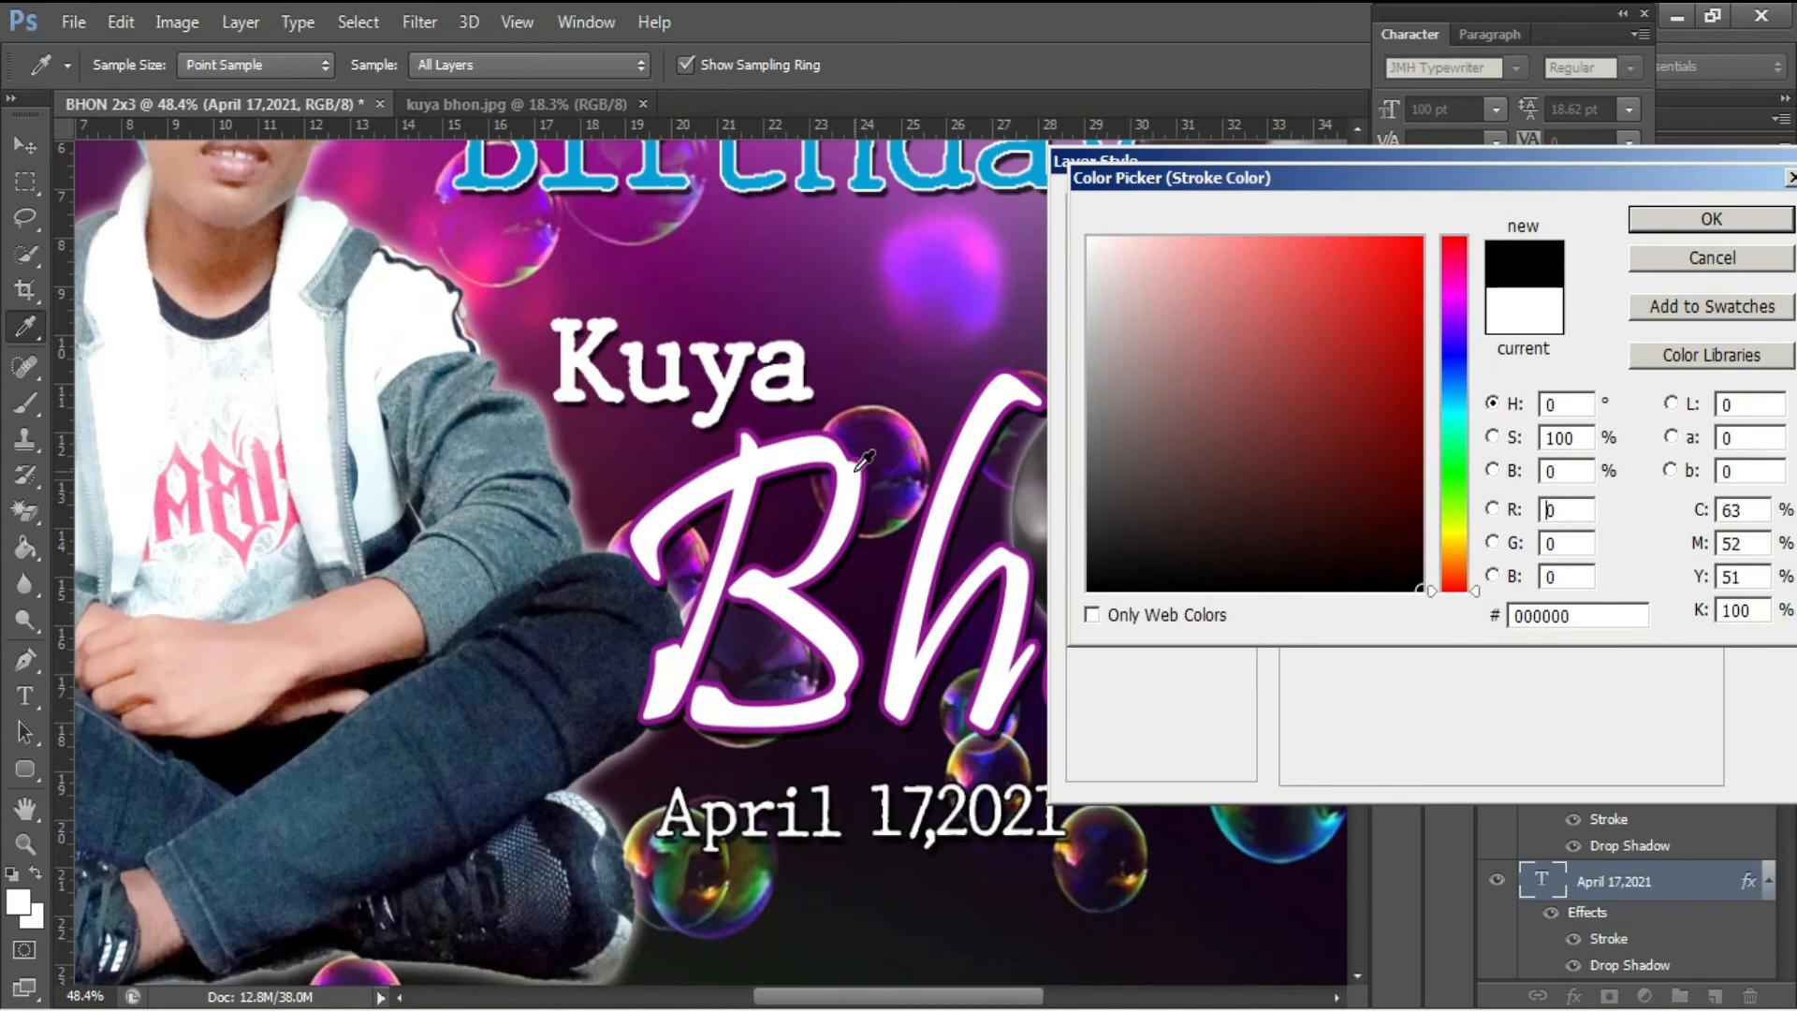
left_click(847, 391)
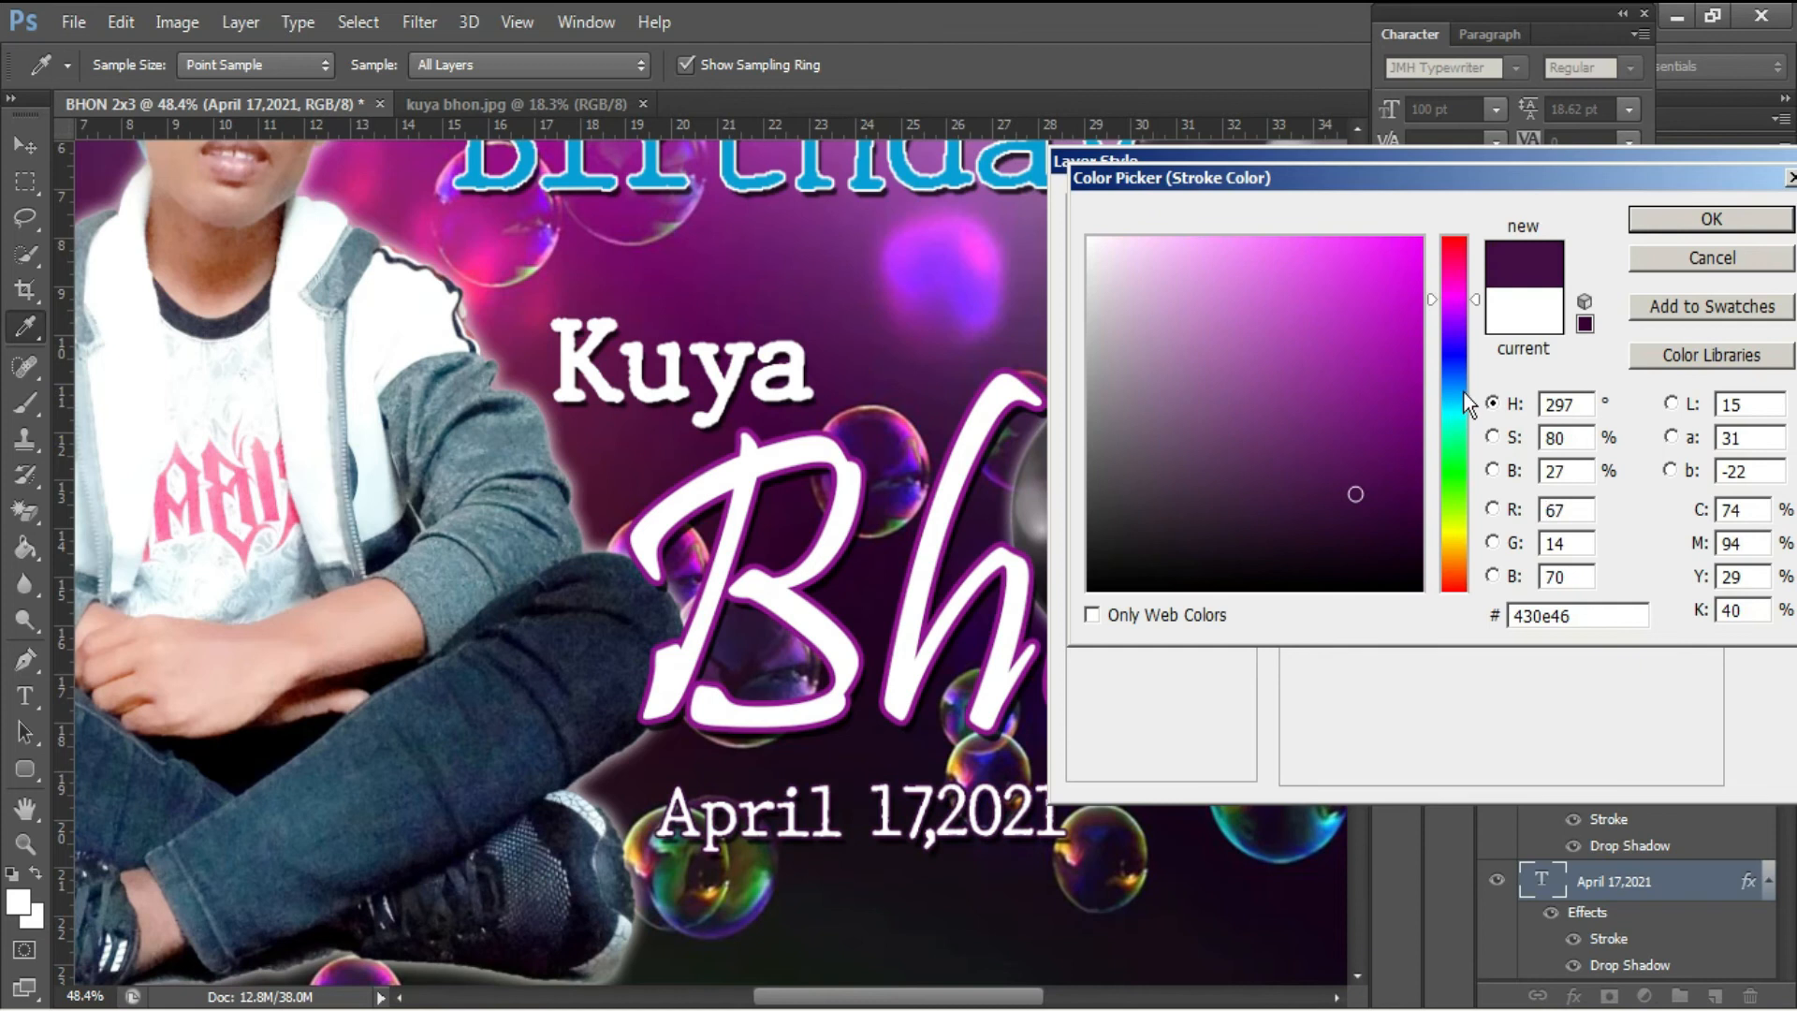
left_click(1684, 225)
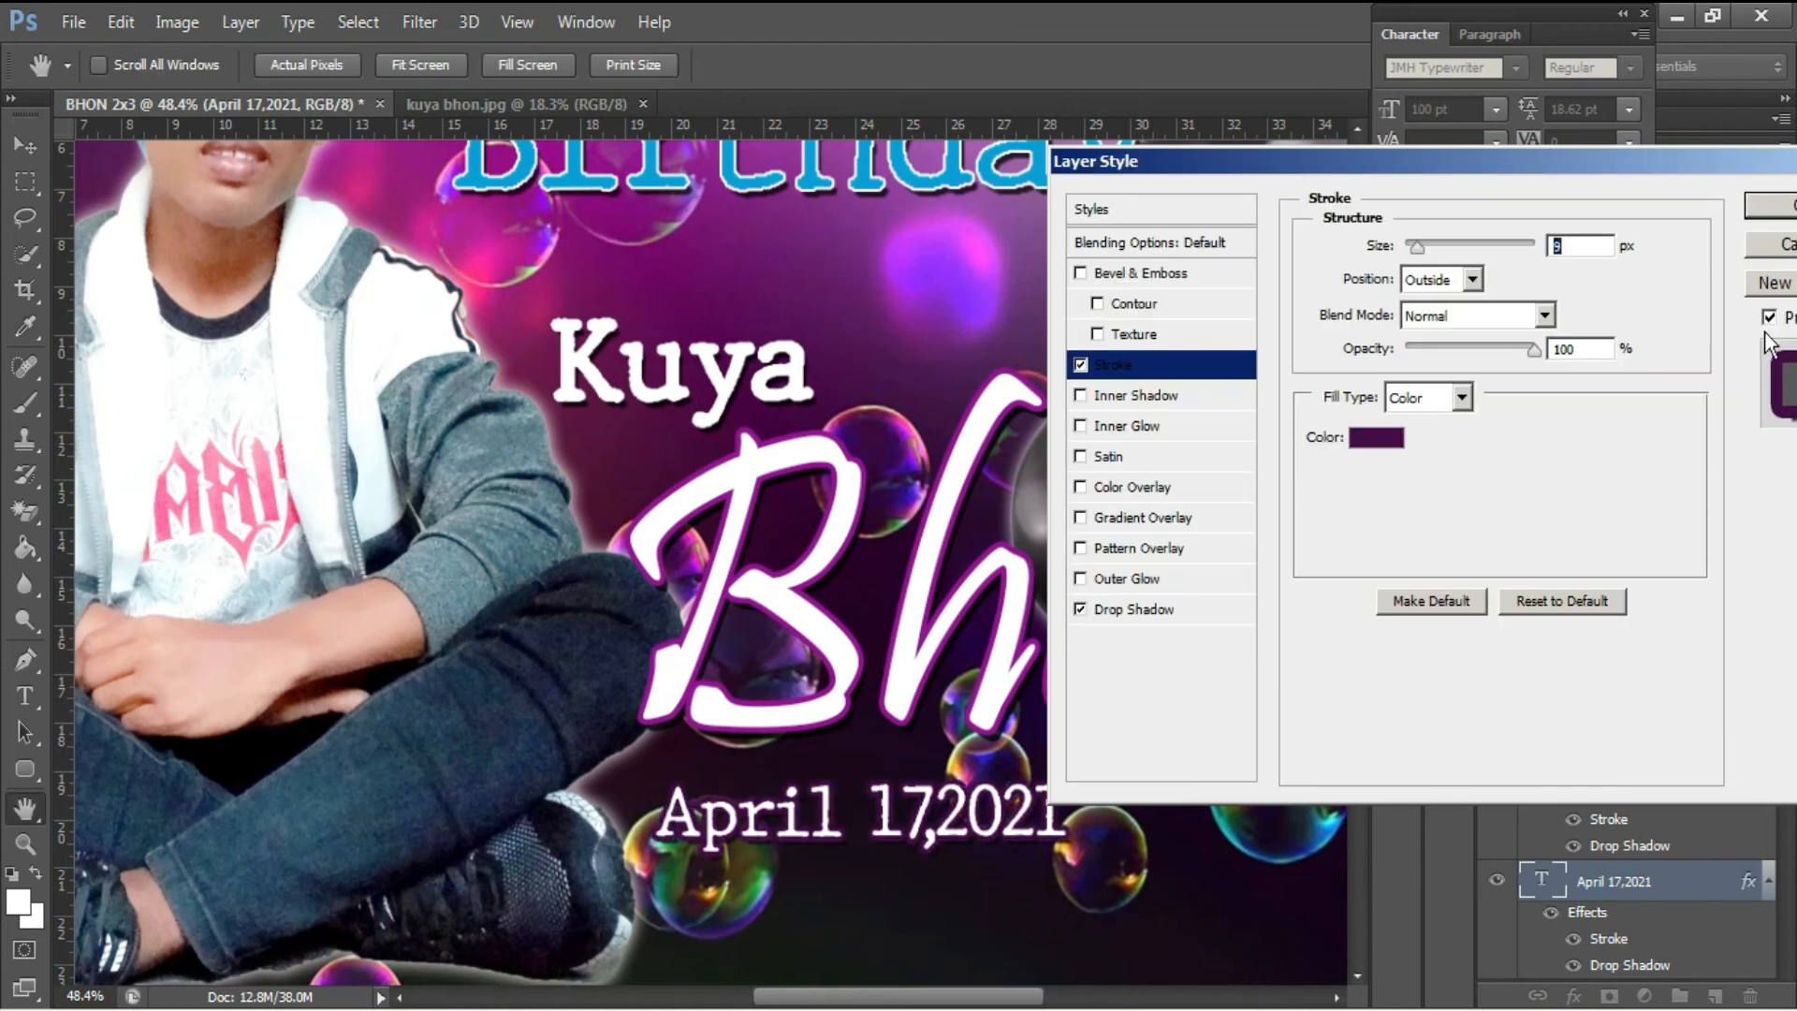
key("Return")
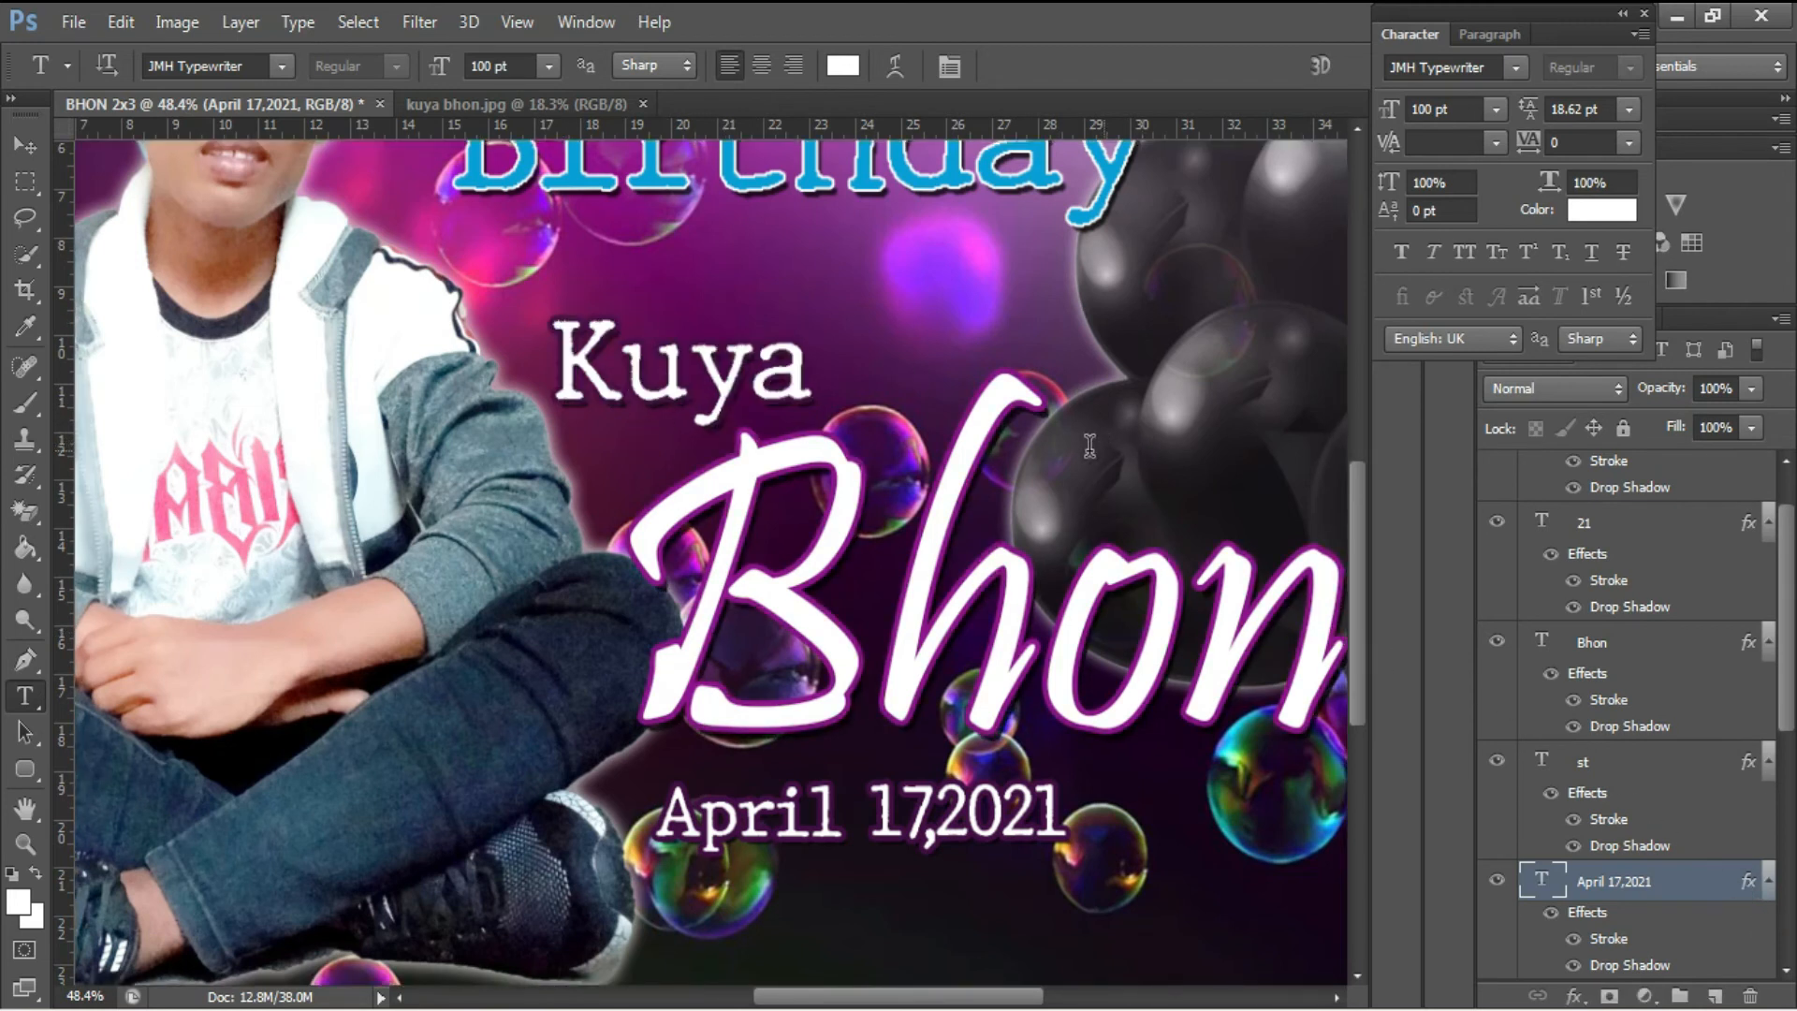
Step: Toggle the drop shadows of the celebrant's name and the "Kuya" text to compare their effect
left_click(873, 561)
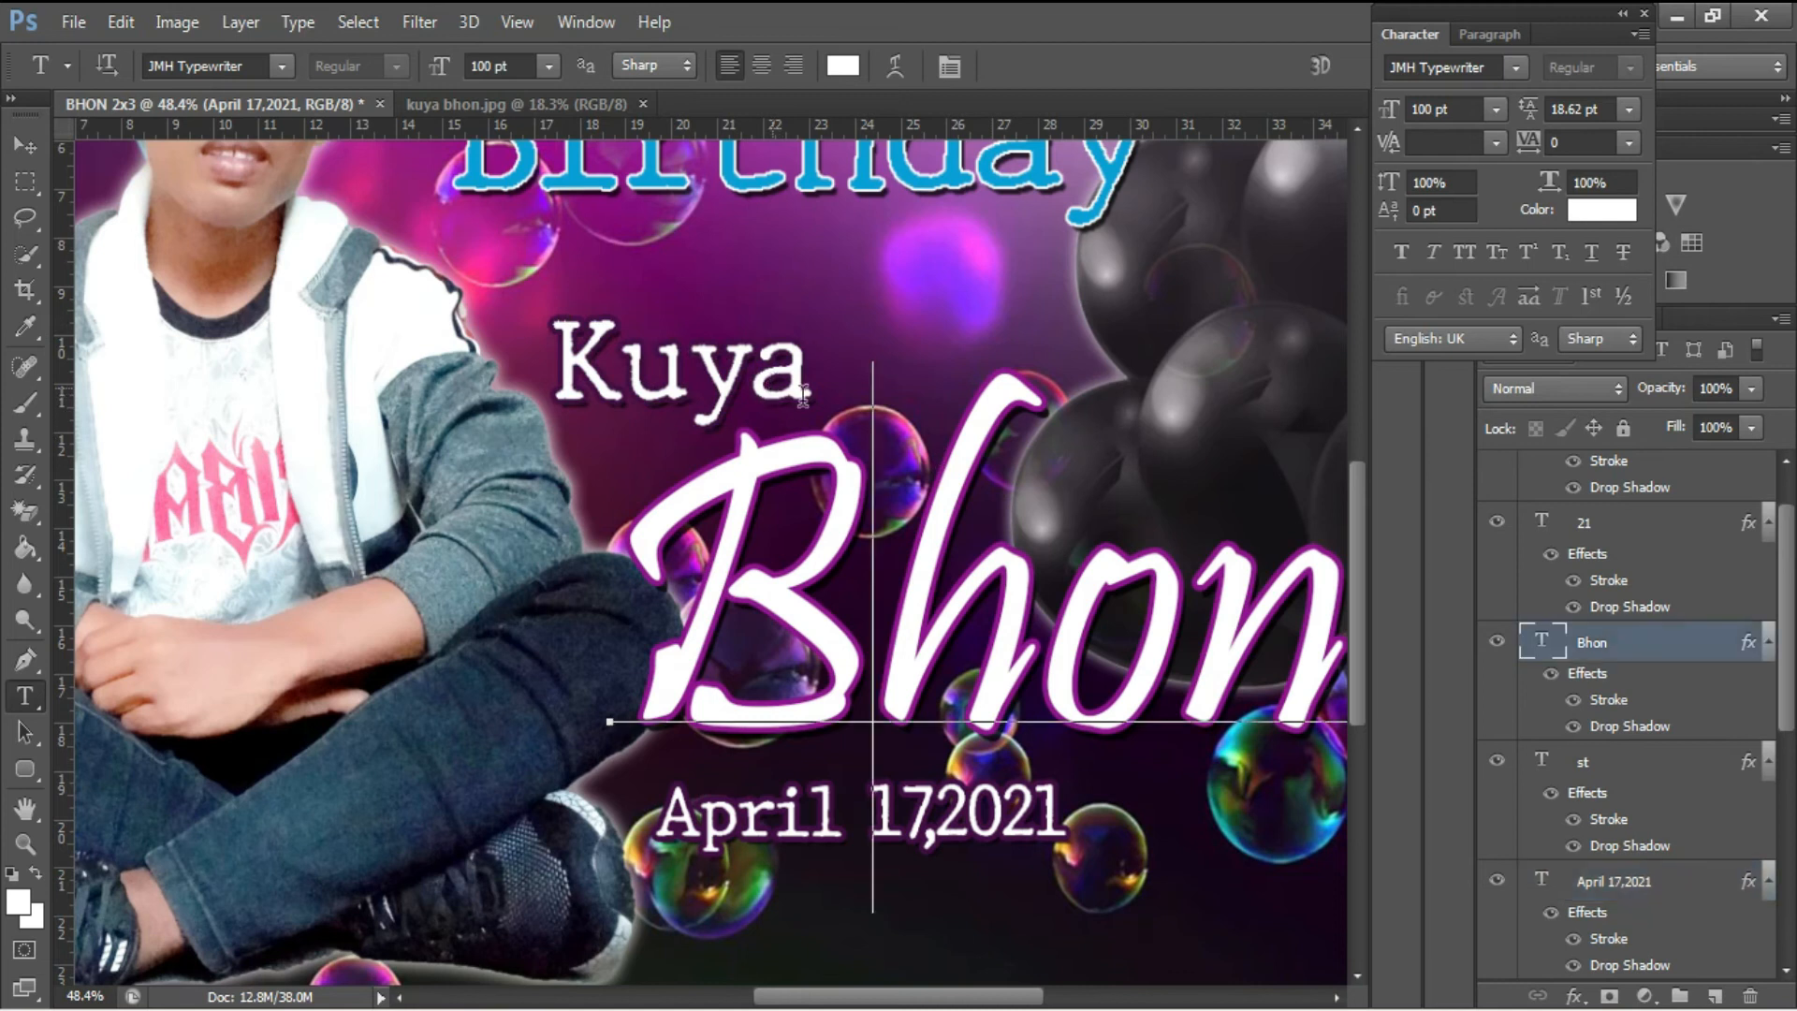
left_click(1573, 728)
left_click(1574, 729)
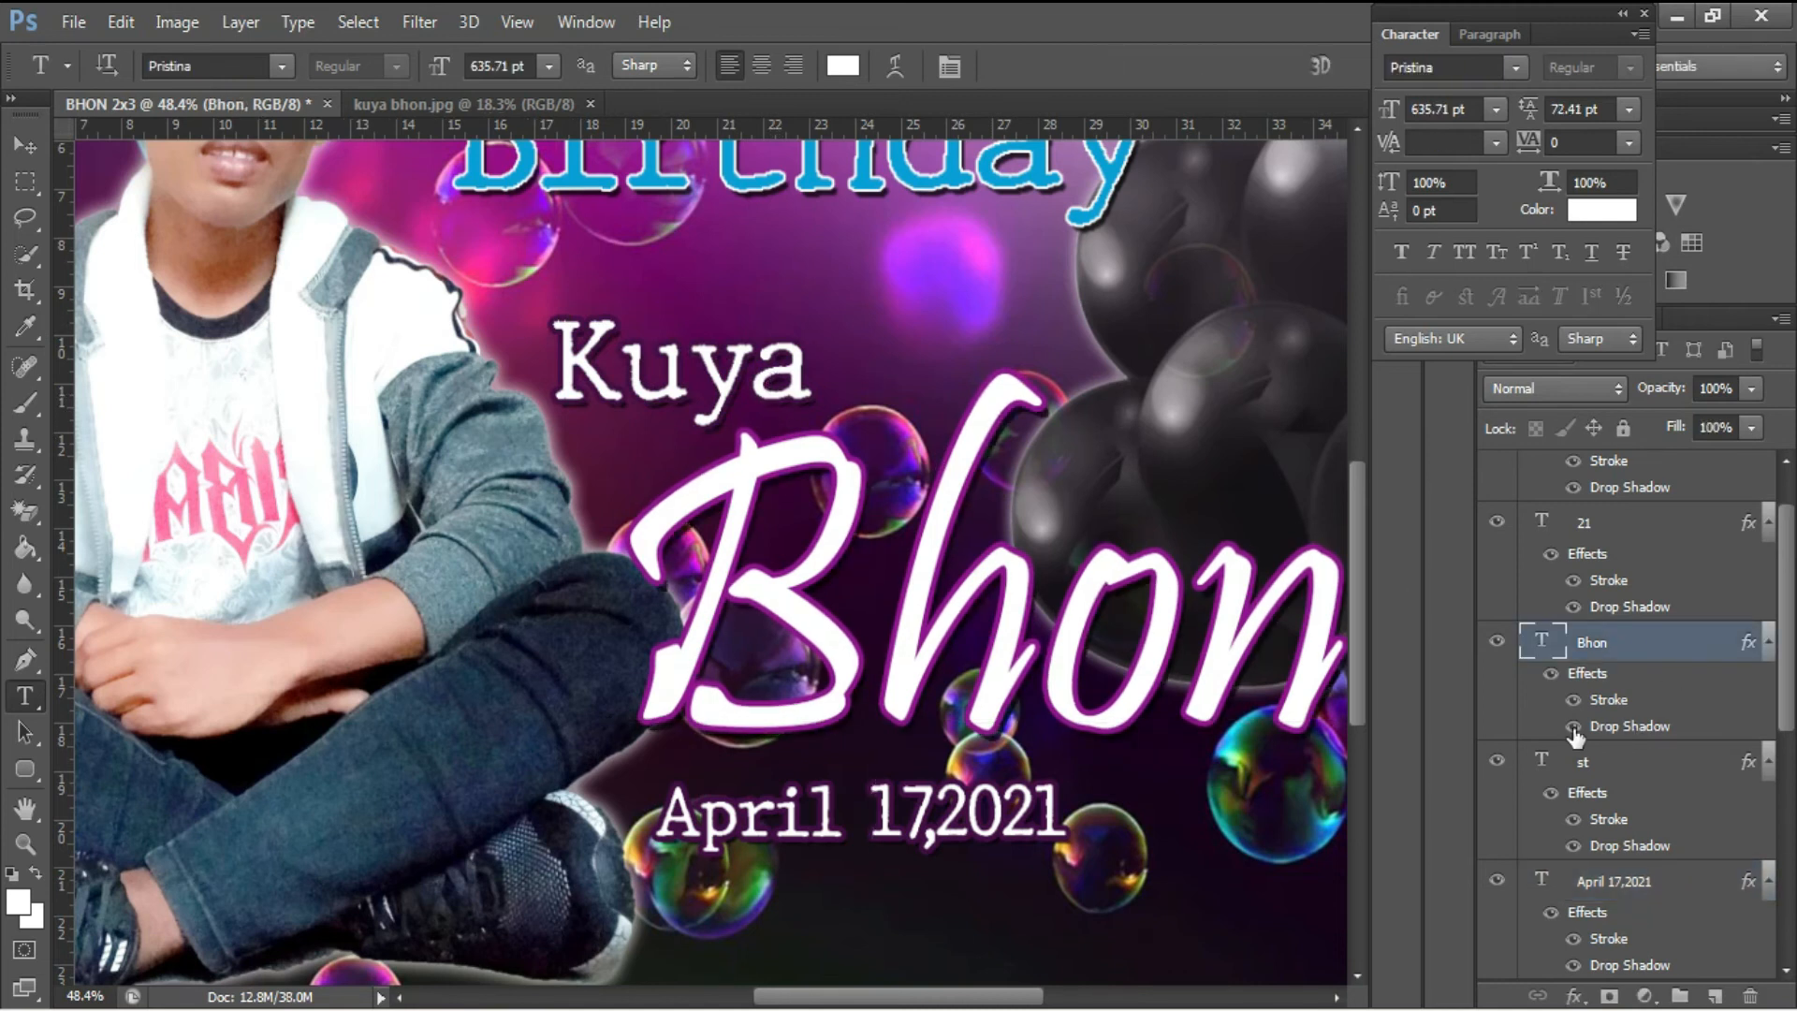
left_click(626, 351)
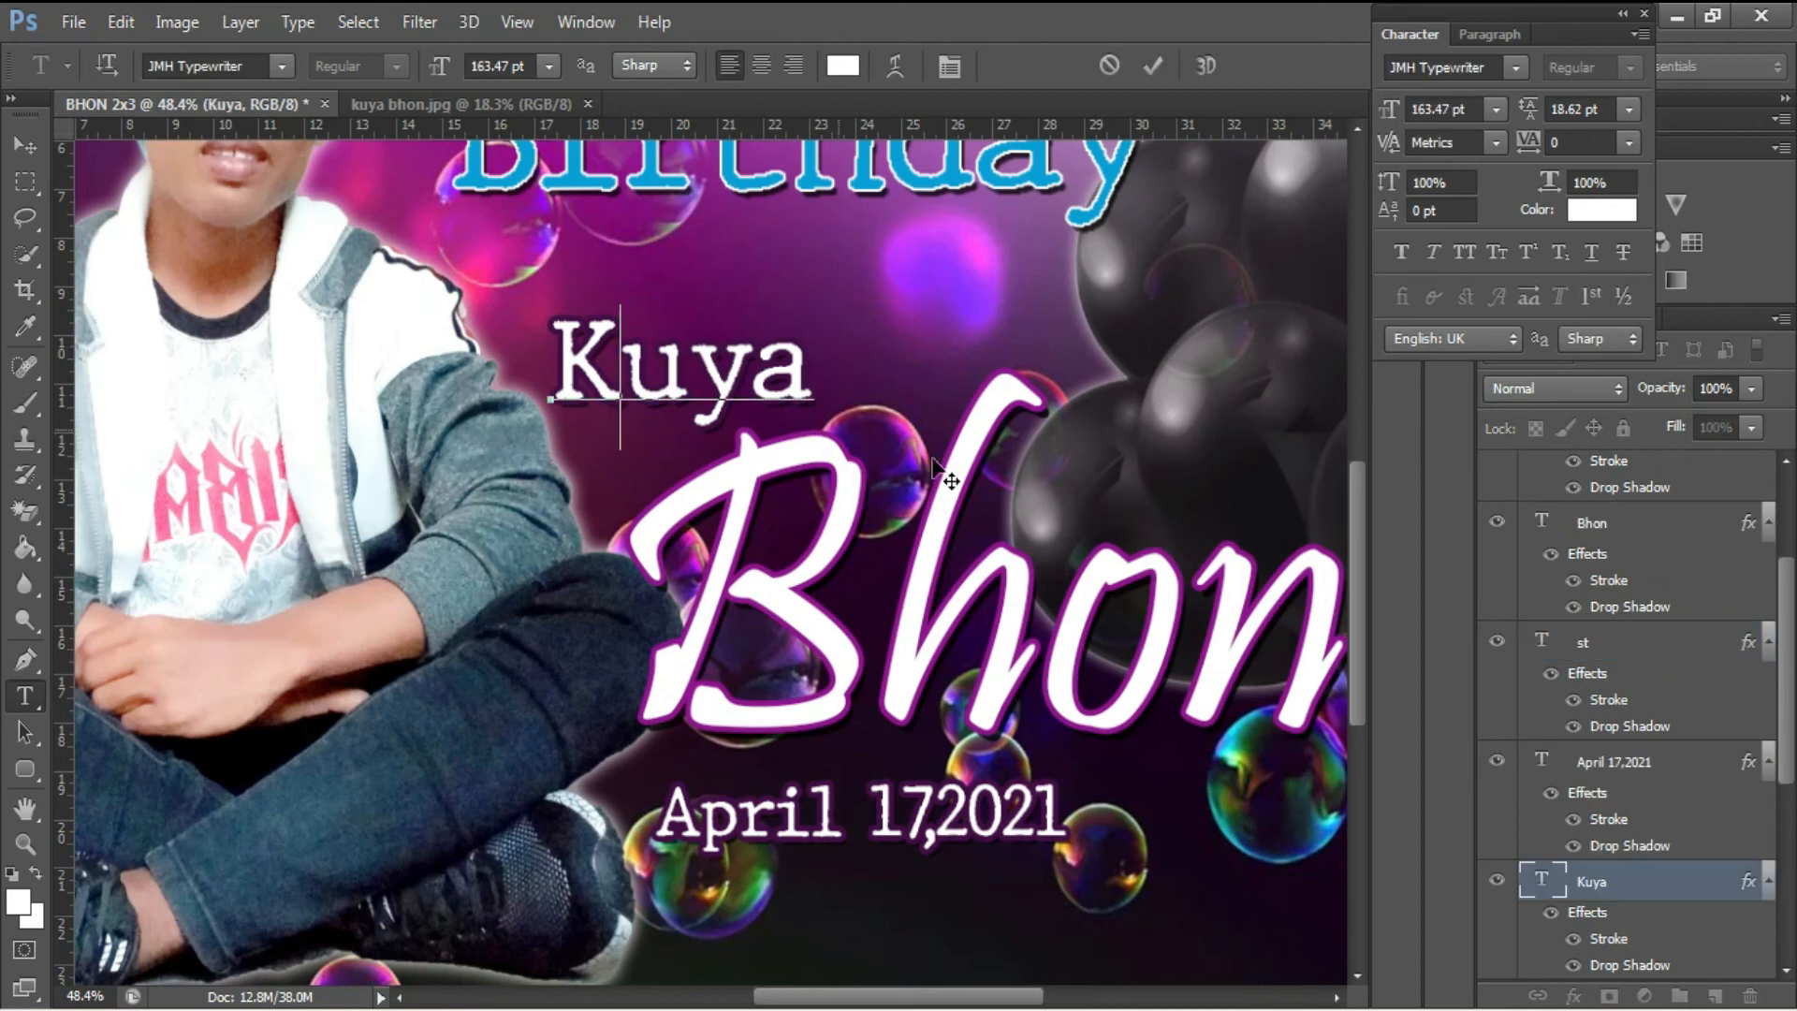
left_click(1574, 967)
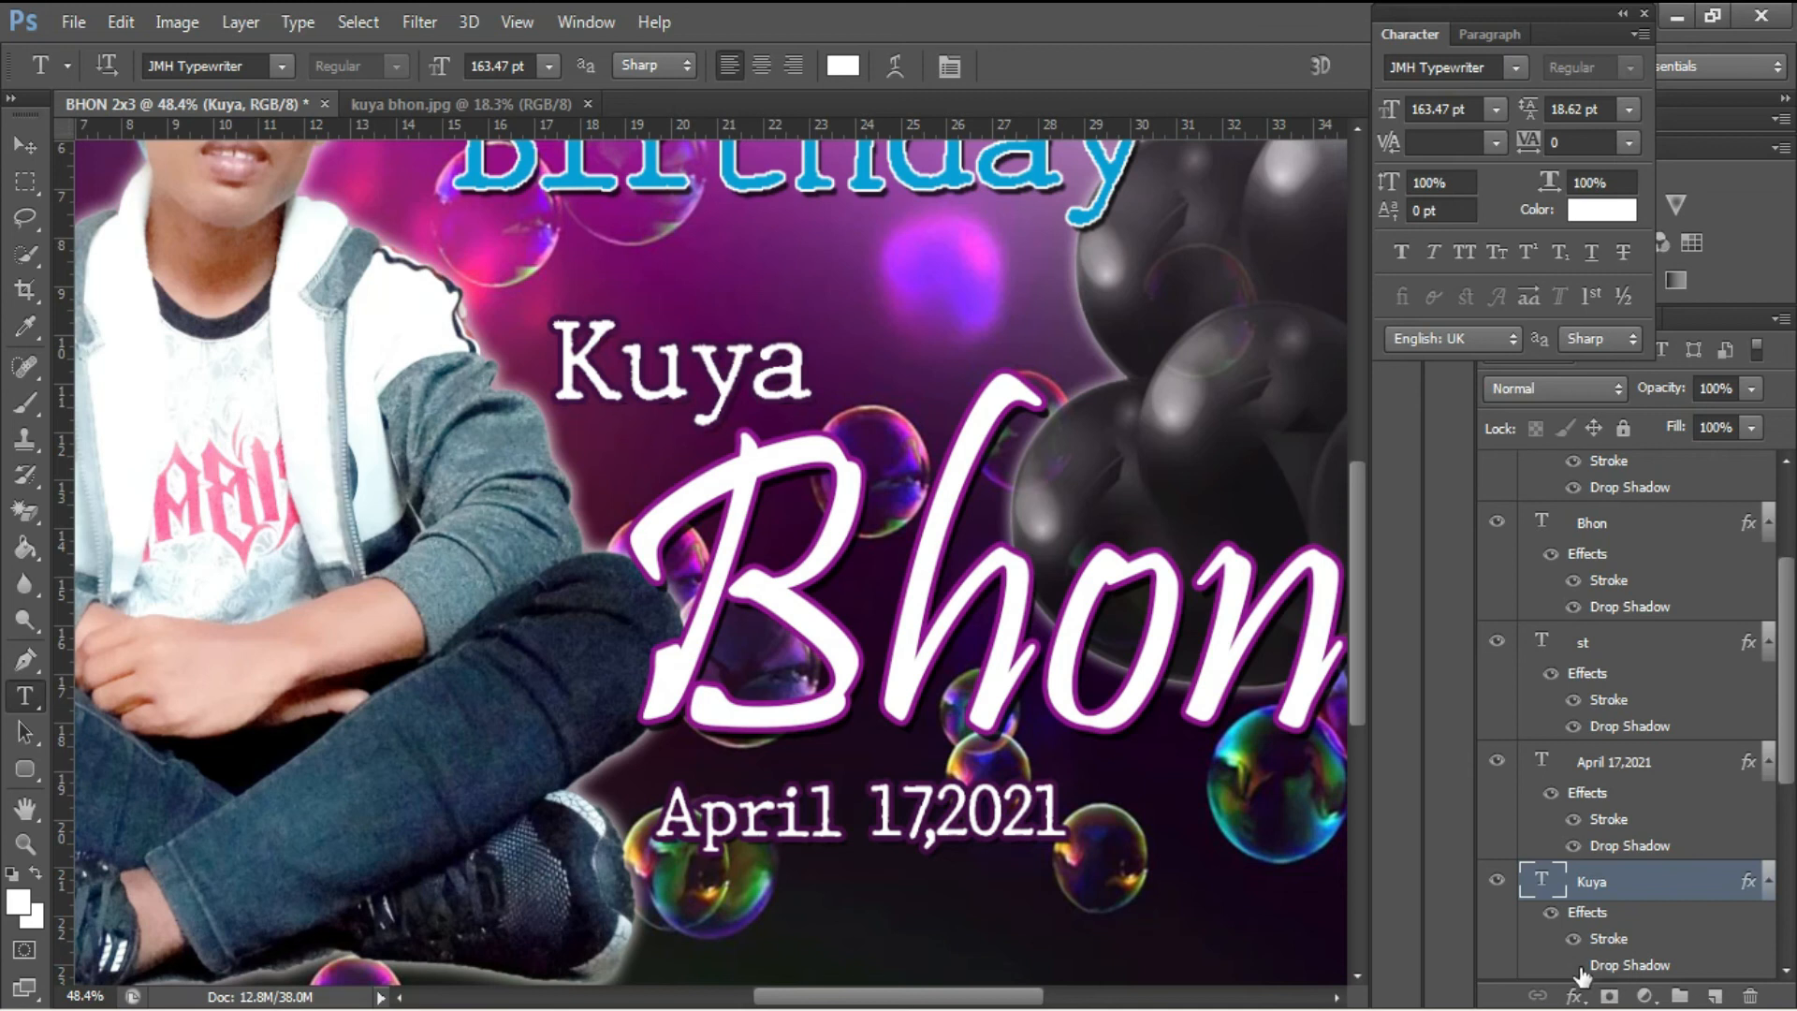
Step: Add an outer glow to the "Kuya" text with Normal blend mode, 100% opacity and 100% spread
double_click(1606, 965)
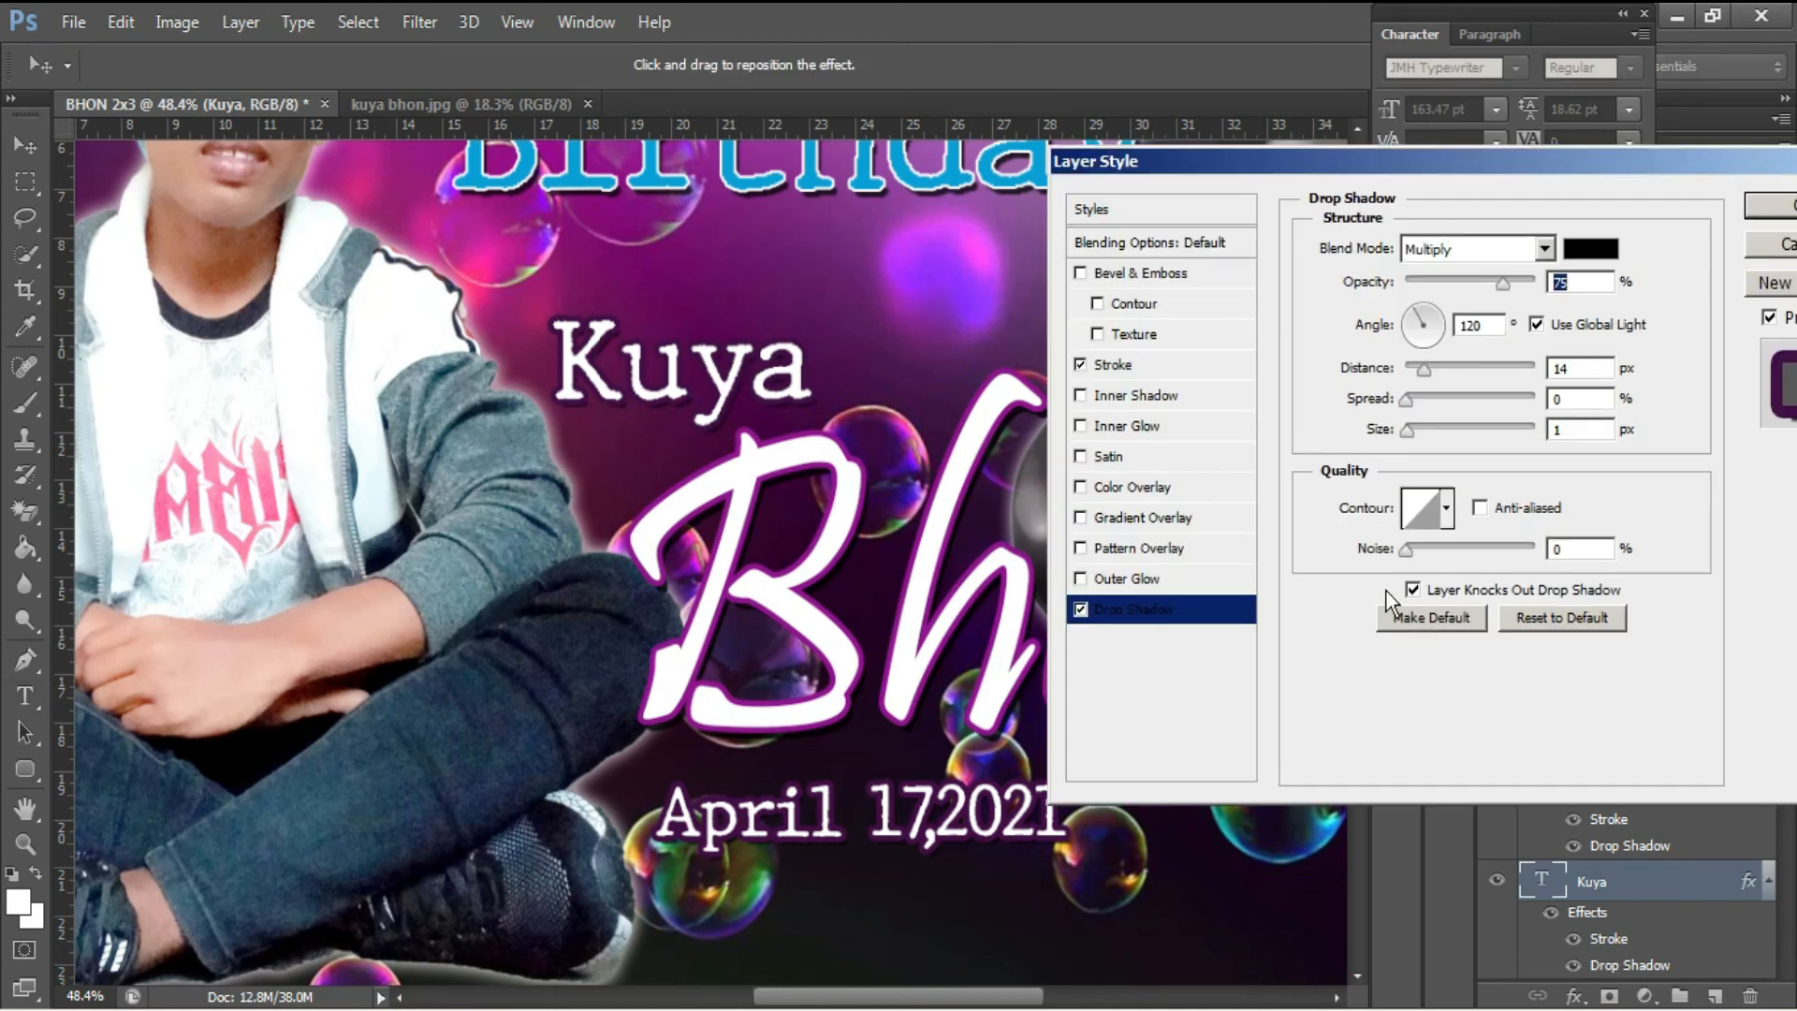
left_click(1127, 581)
left_click_drag(1413, 456, 1535, 457)
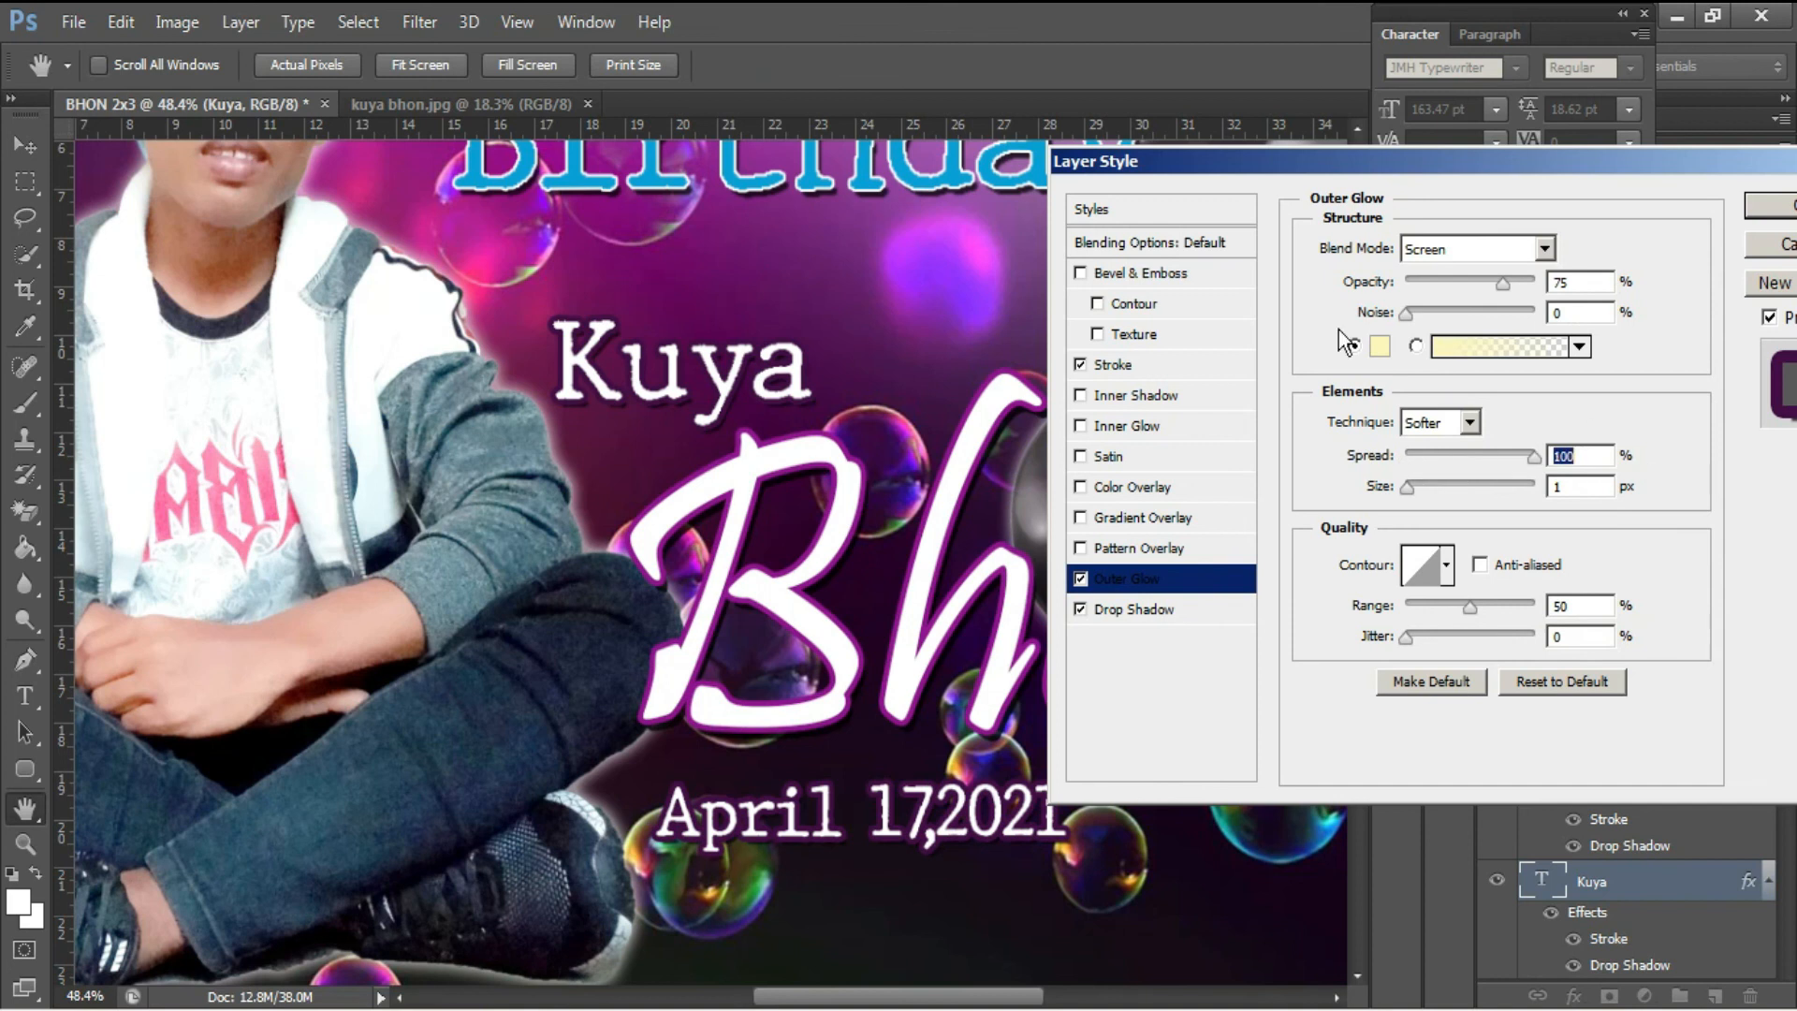
left_click(1556, 255)
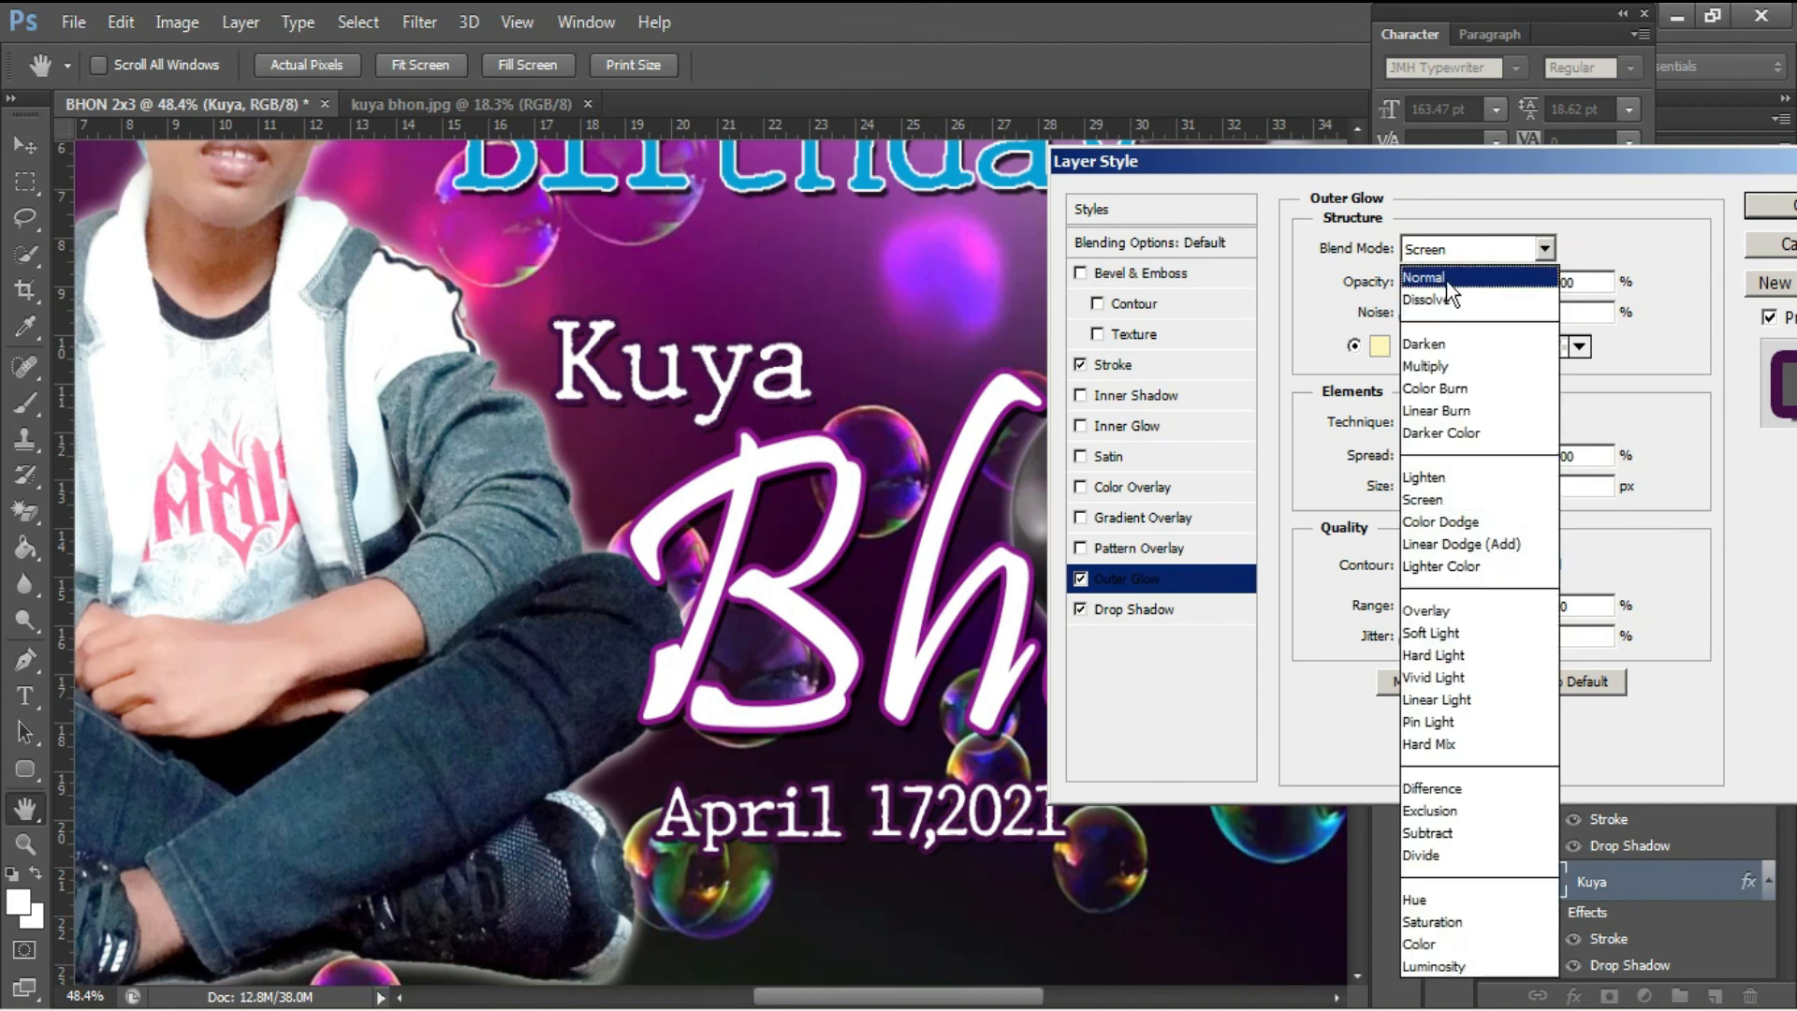
left_click(1428, 272)
Step: Make the "Kuya" text's outer glow white, ffffff, with a size of 12 px, apply it, and close the floating character settings
left_click(1386, 347)
left_click_drag(1355, 391, 986, 122)
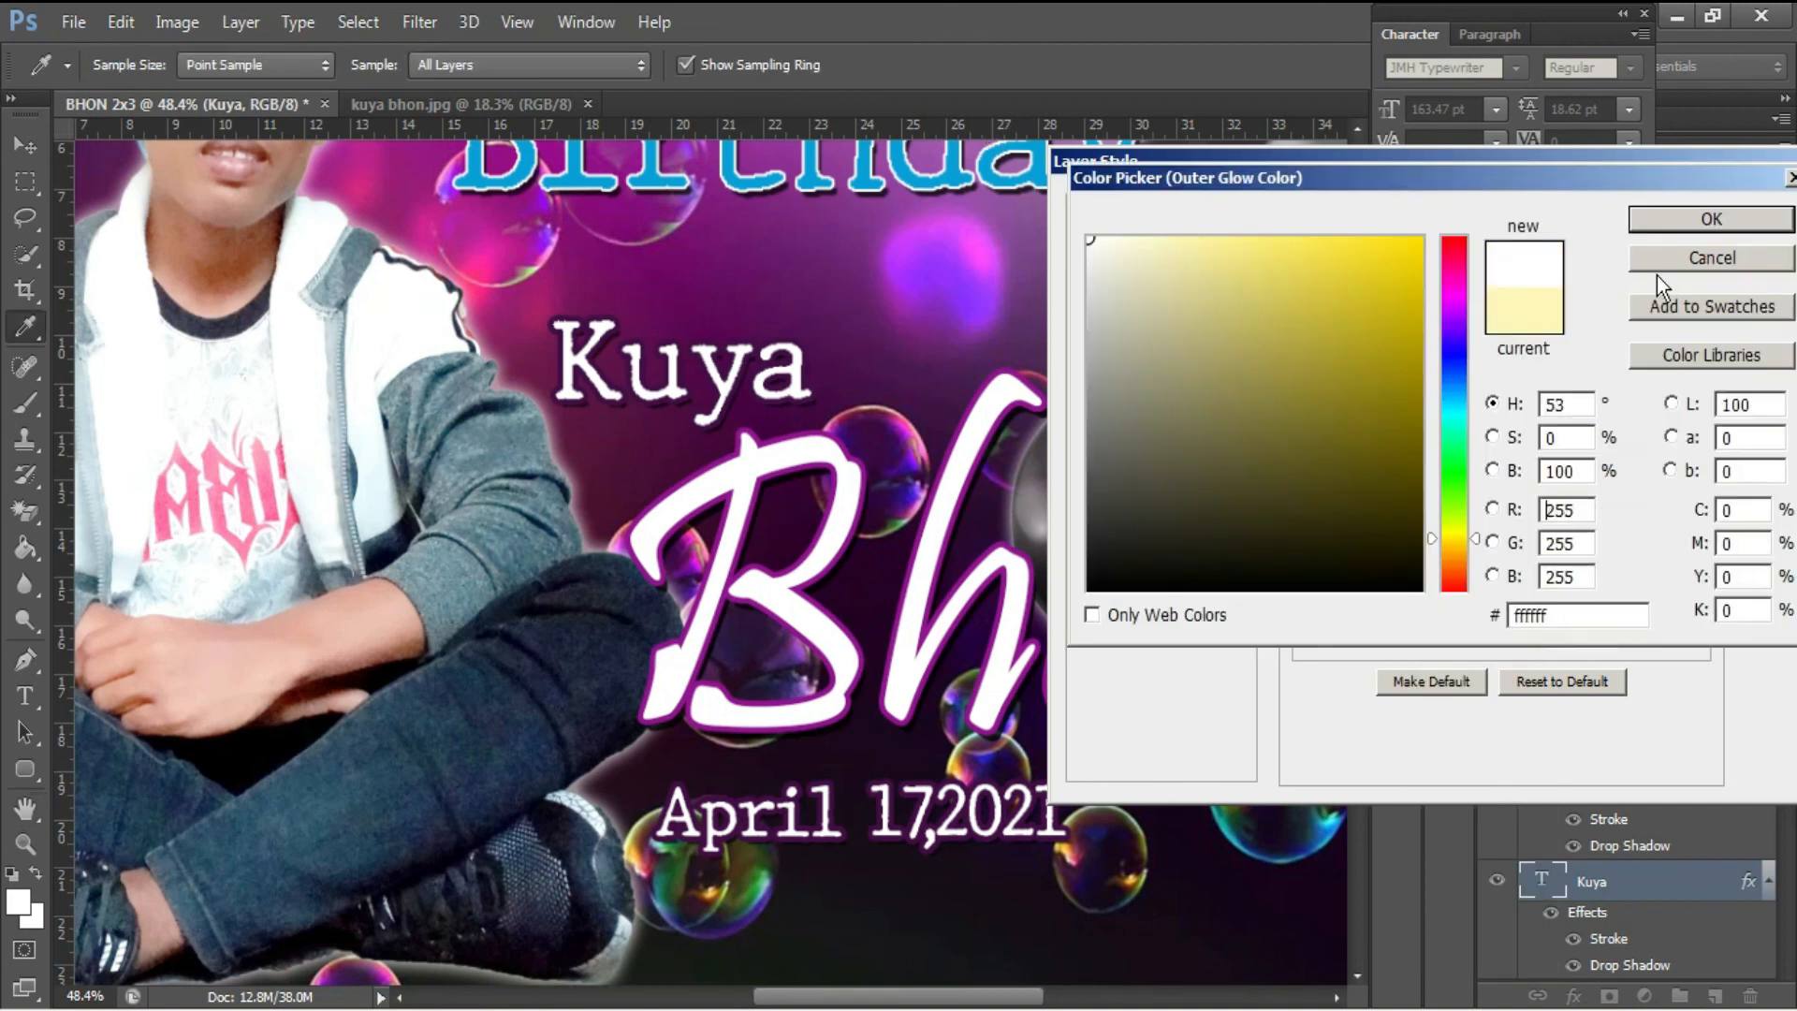
left_click(1685, 219)
left_click_drag(1412, 492, 1424, 492)
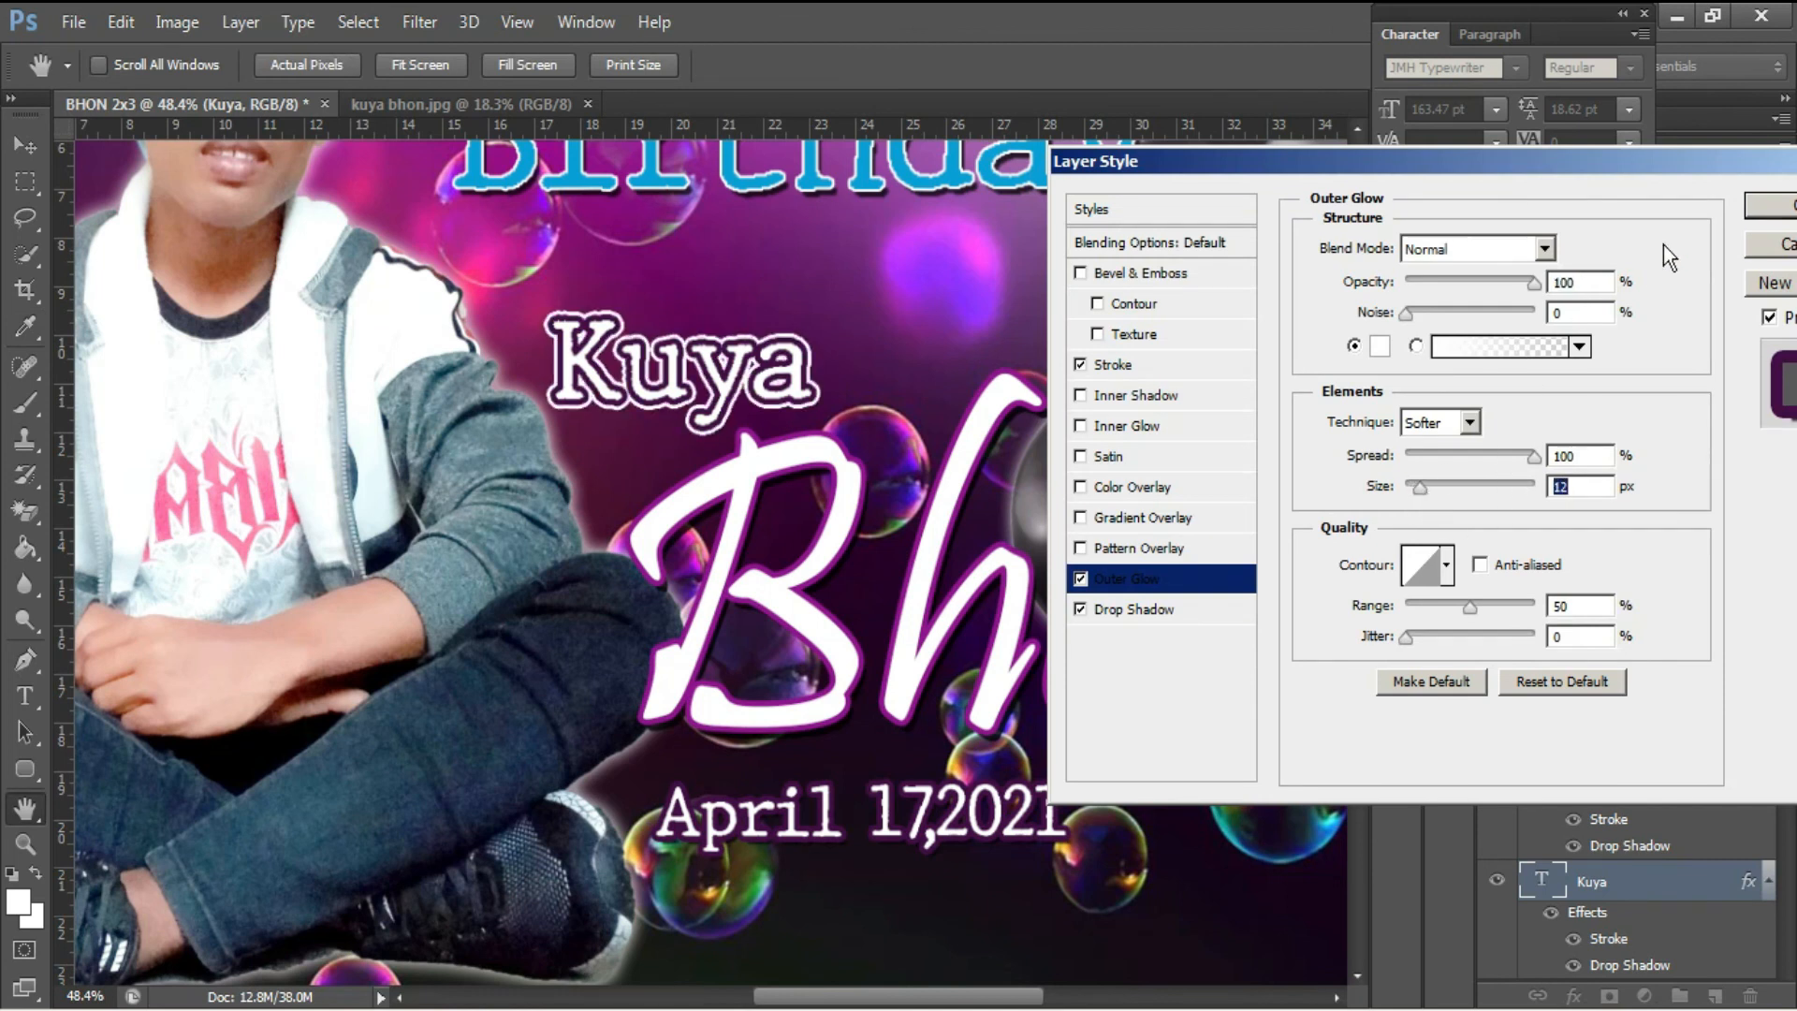
left_click(1771, 206)
left_click(1643, 13)
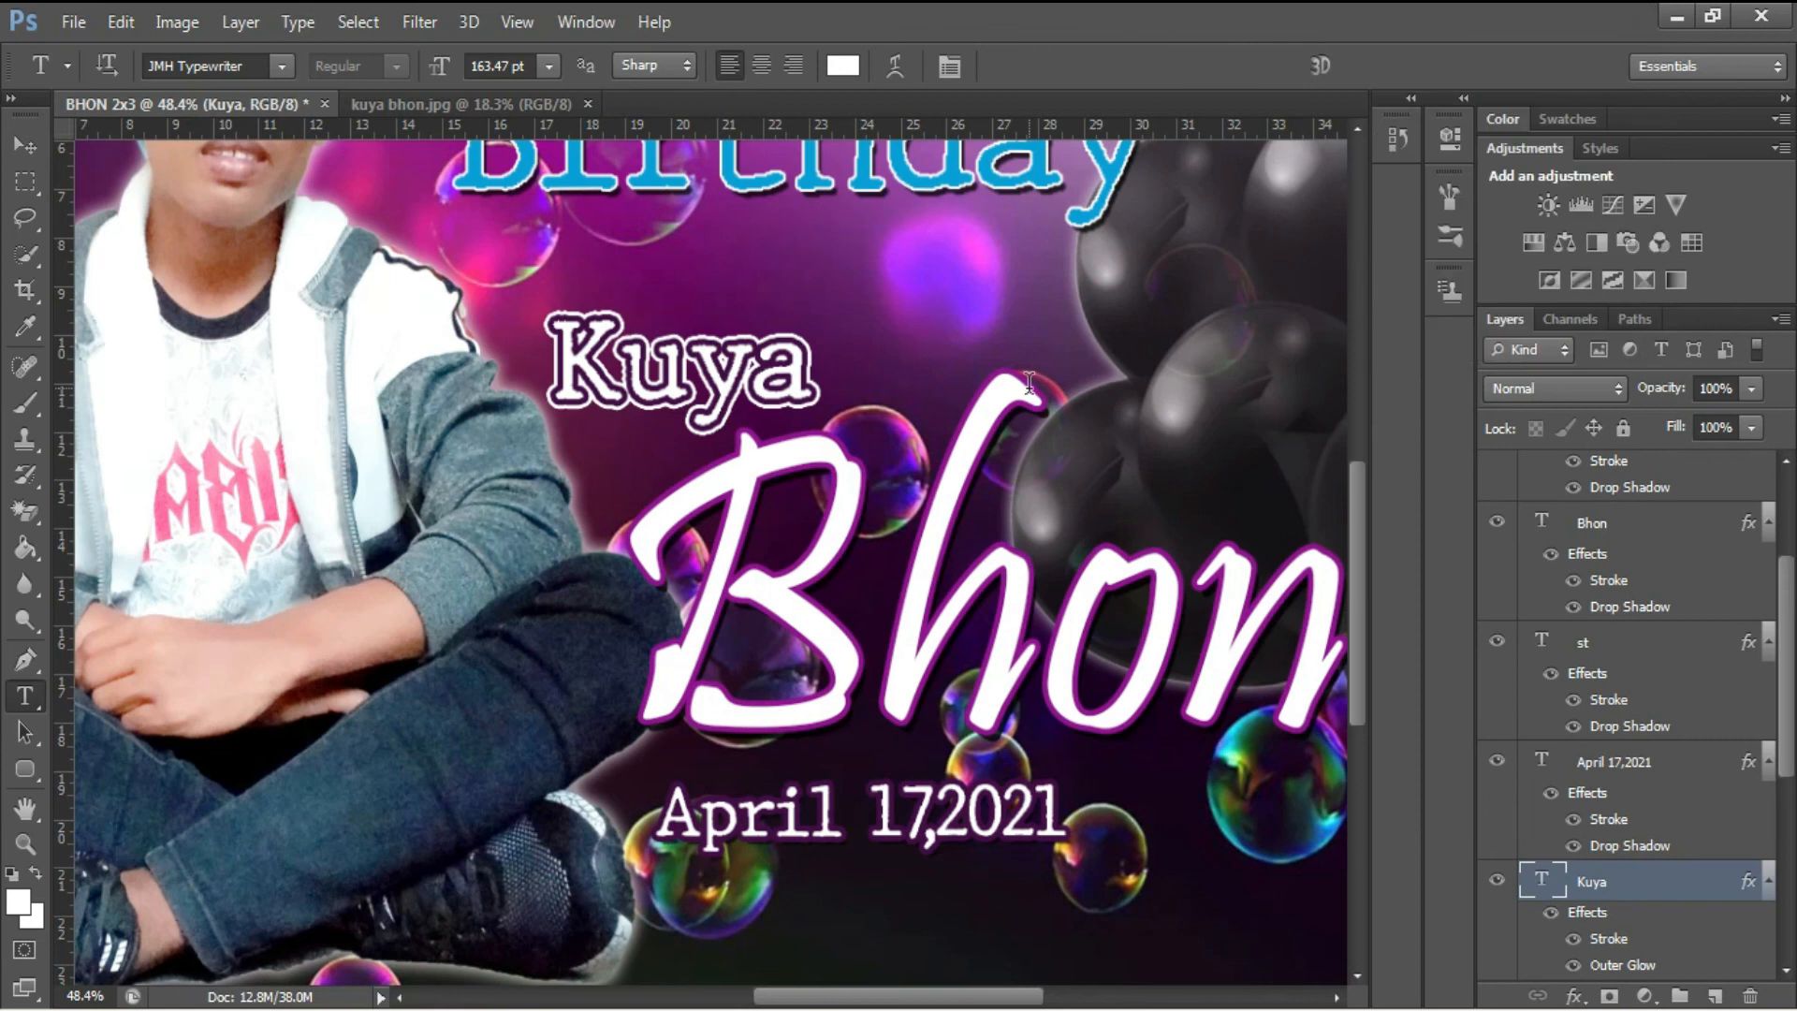
key("ctrl+0")
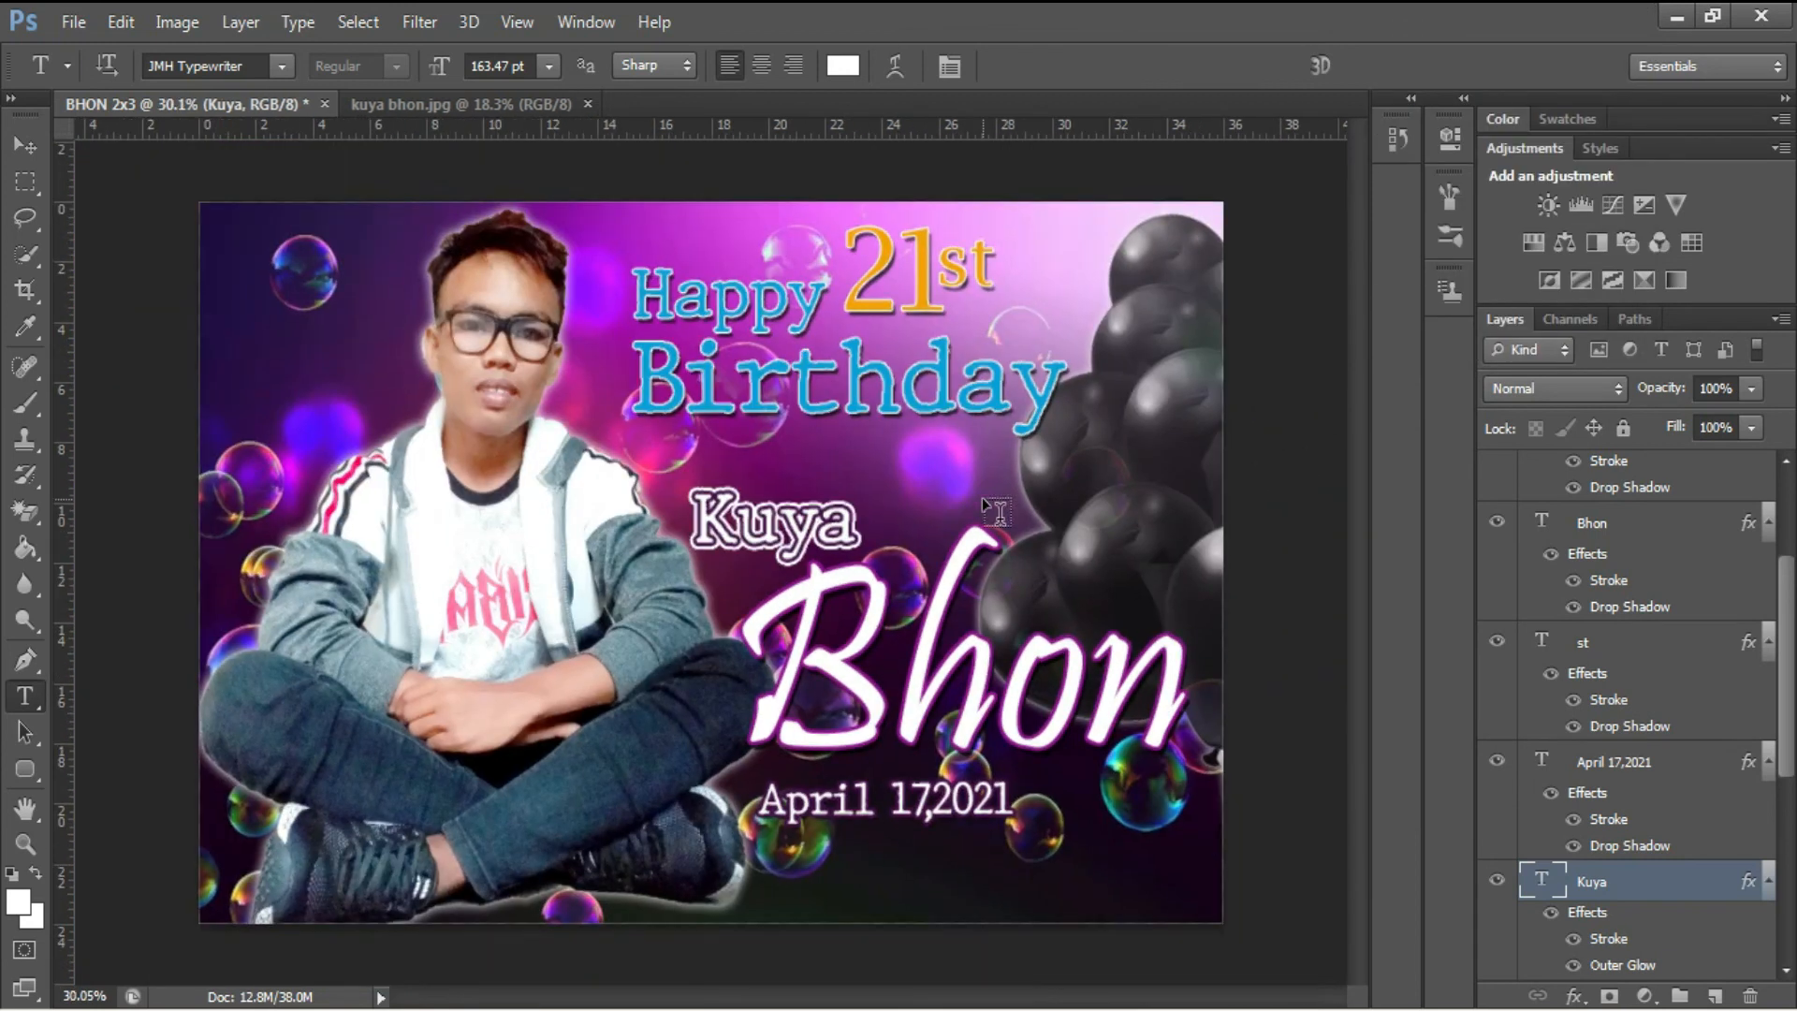